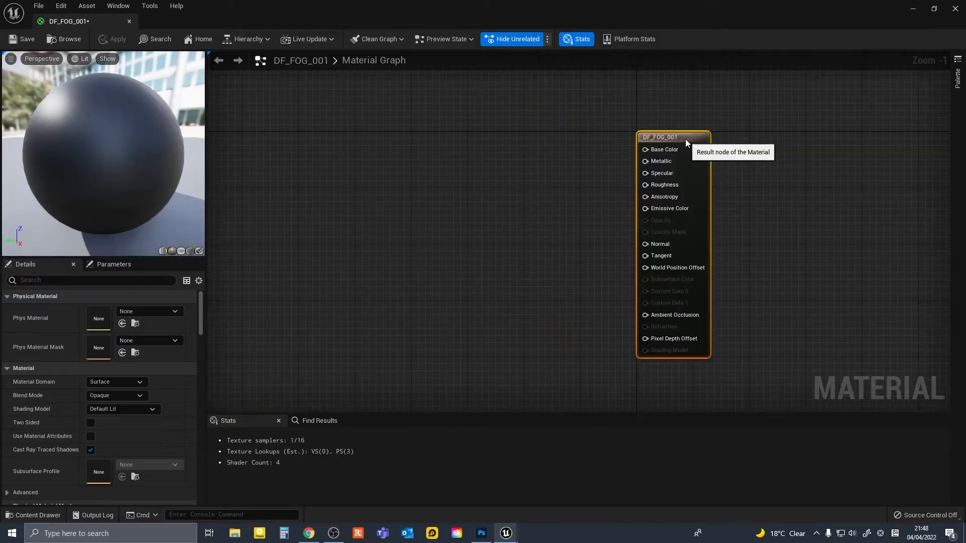
Set the material's blend mode to Additive.
left_click(119, 394)
left_click(114, 435)
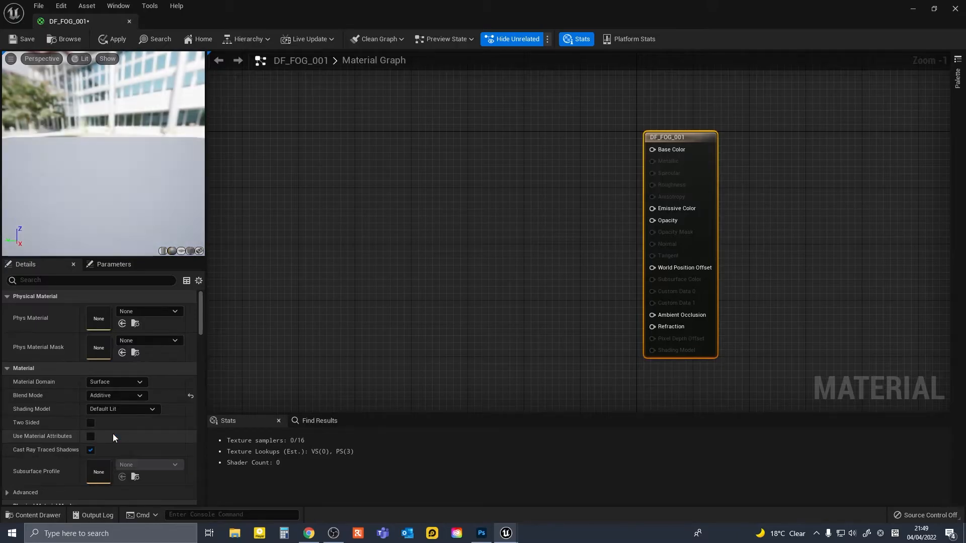
Add a Texture Sample node to the graph, convert it to a parameter named Noise Texture, and reposition it.
right_click_drag(384, 252, 497, 267)
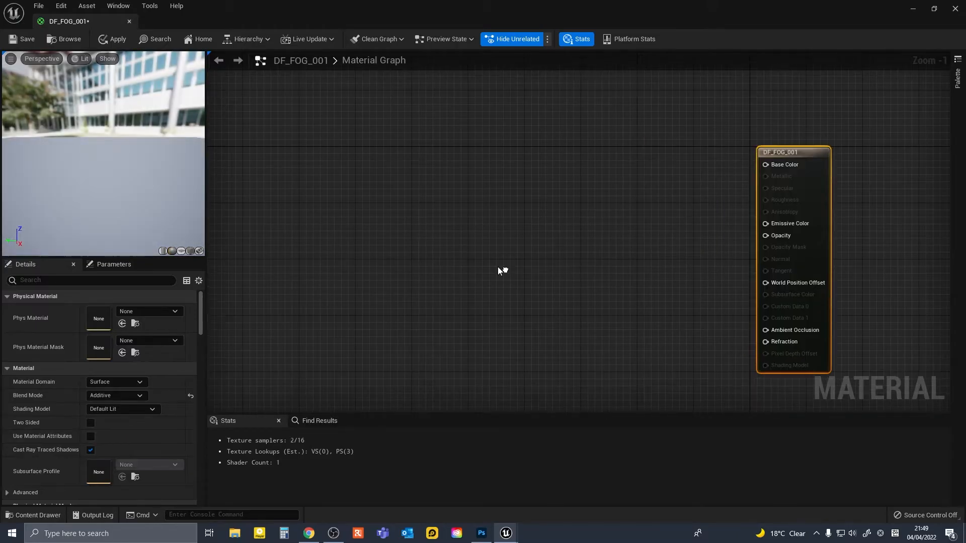
right_click(425, 173)
type("tex")
key("Return")
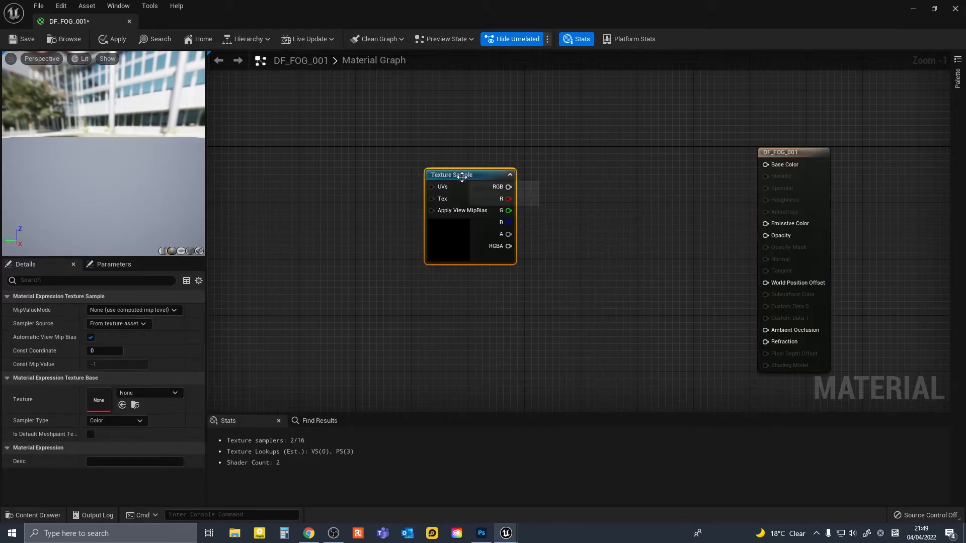
right_click(461, 177)
left_click(497, 219)
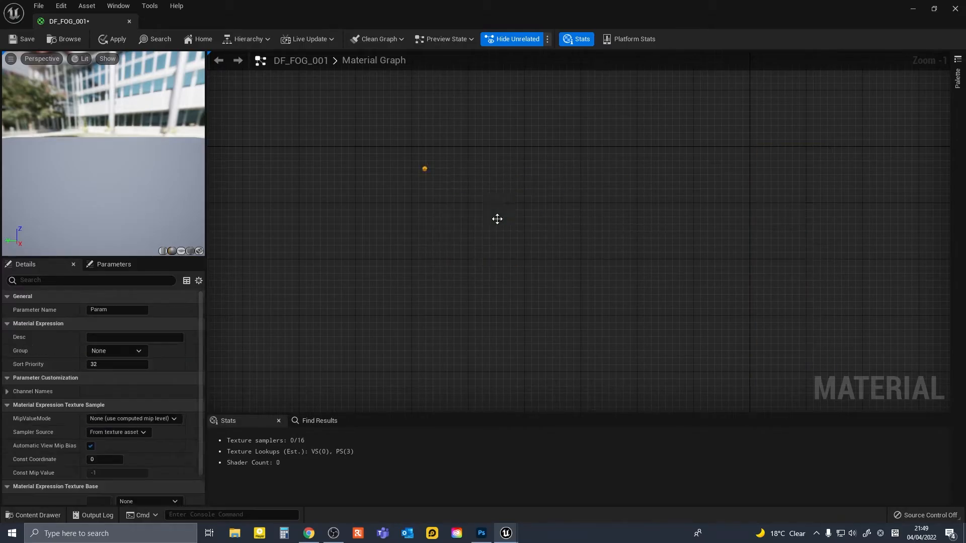
type("Noise Texture")
key("Return")
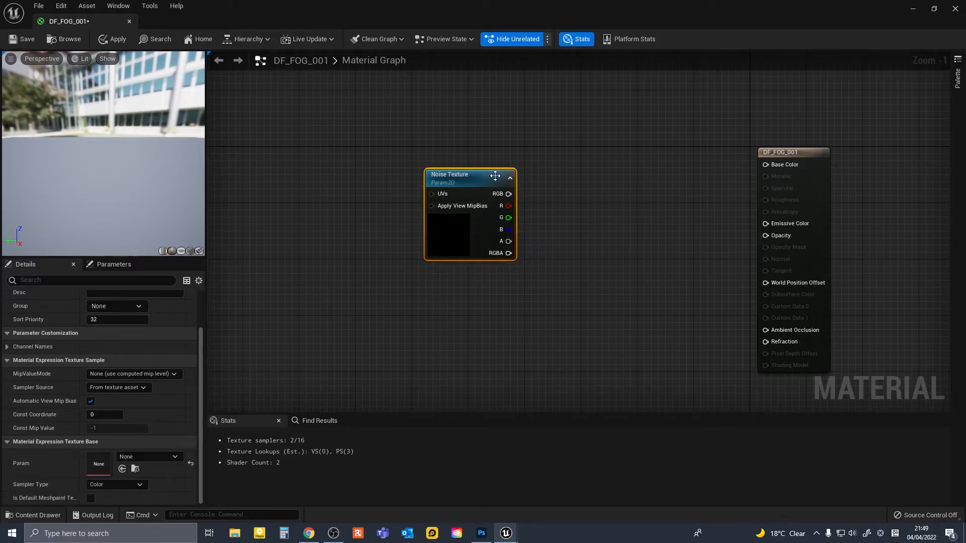
left_click_drag(470, 177, 456, 147)
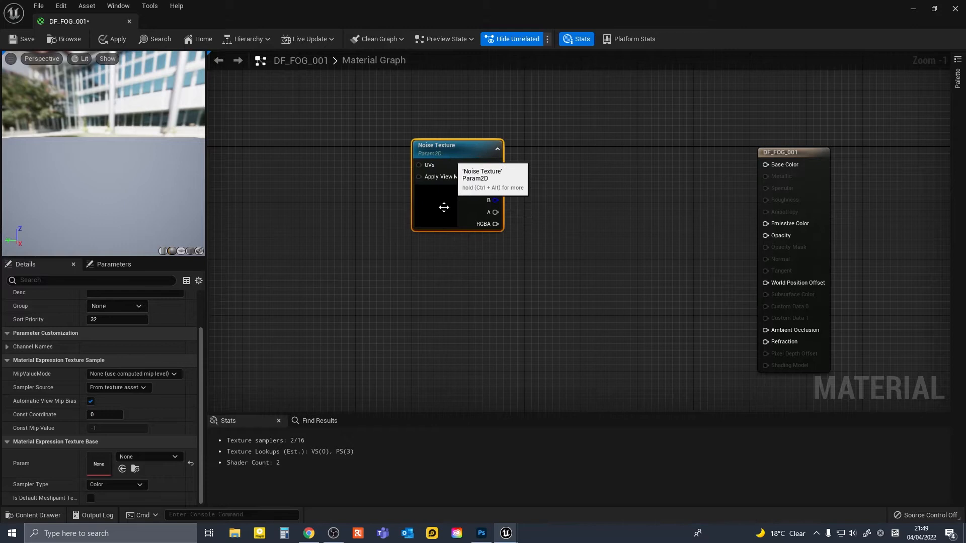
Assign the T_Perlin_Noise_M texture to the Noise Texture parameter.
left_click(152, 457)
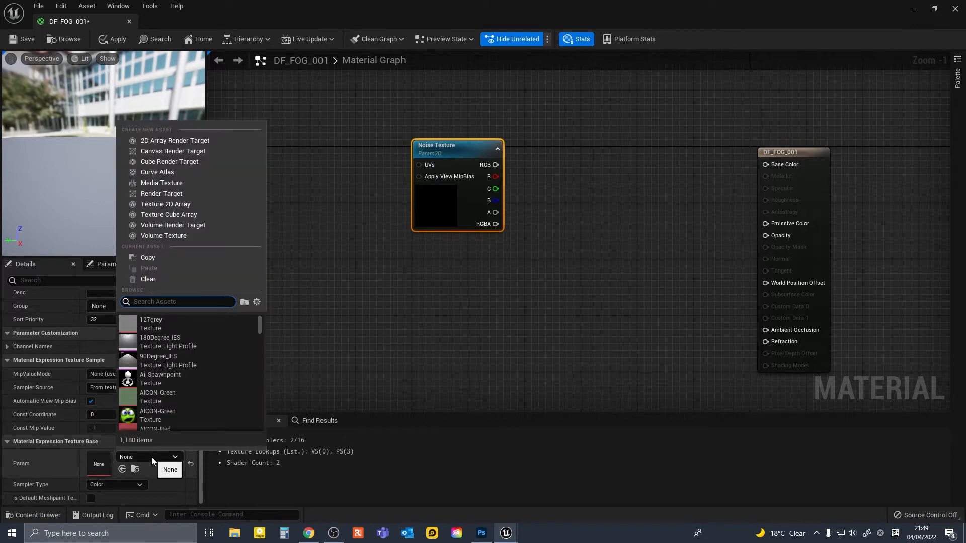
type("perlin")
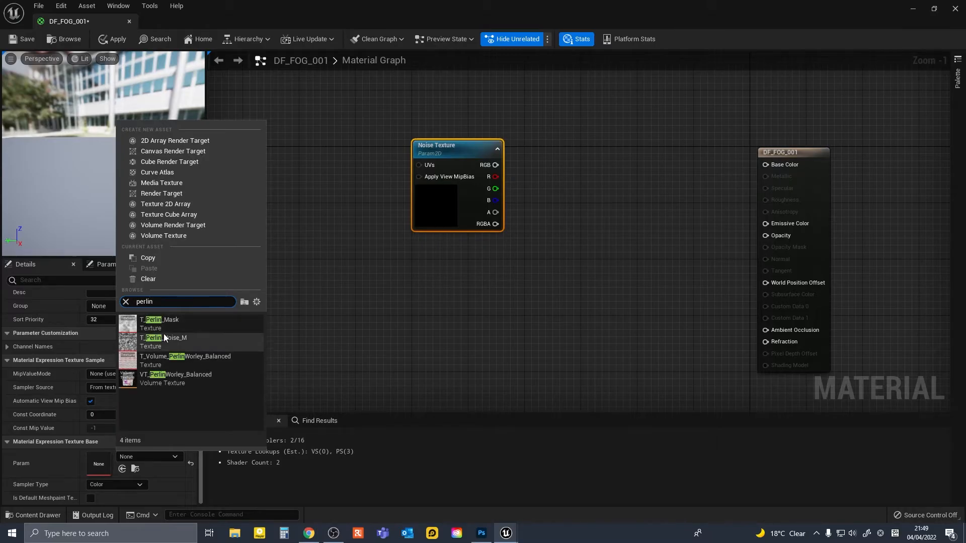
left_click(152, 344)
left_click(345, 160)
Add a Texture Coordinate node ahead of the Noise Texture node.
right_click_drag(344, 160, 440, 176)
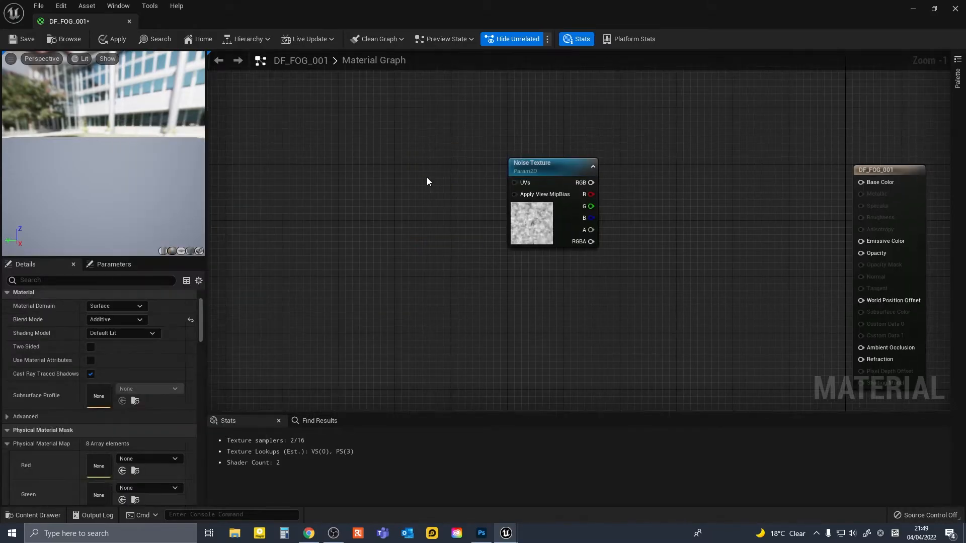
scroll(425, 177, "down", 2)
right_click_drag(363, 174, 415, 175)
right_click(432, 180)
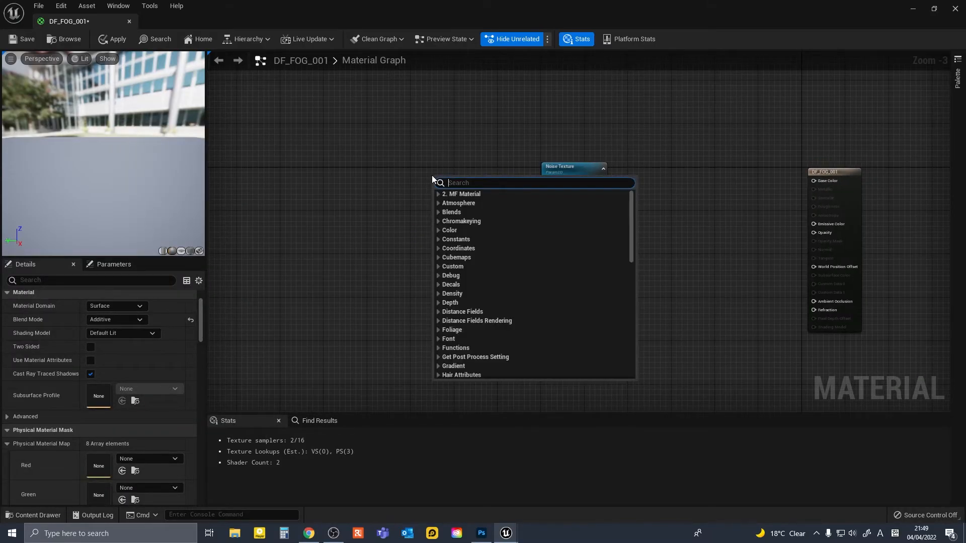
type("textureco")
key("Return")
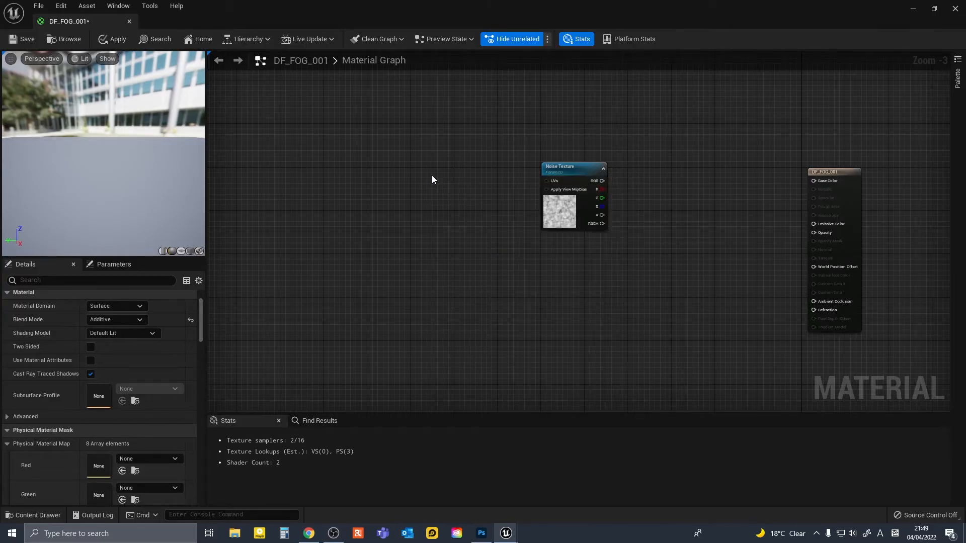
Add a Panner node and wire the texture coordinate through it into the Noise Texture's UVs.
scroll(499, 196, "up", 2)
right_click(499, 196)
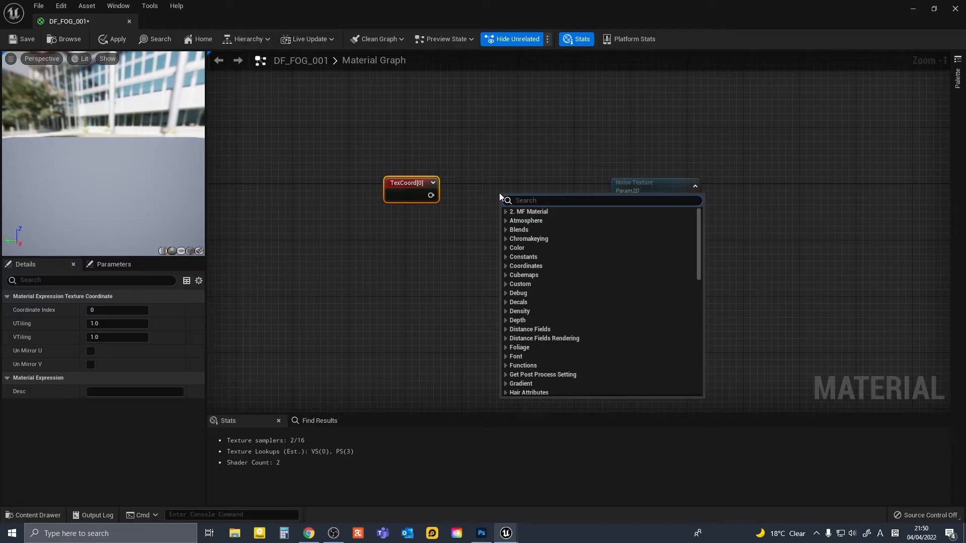
type("panner")
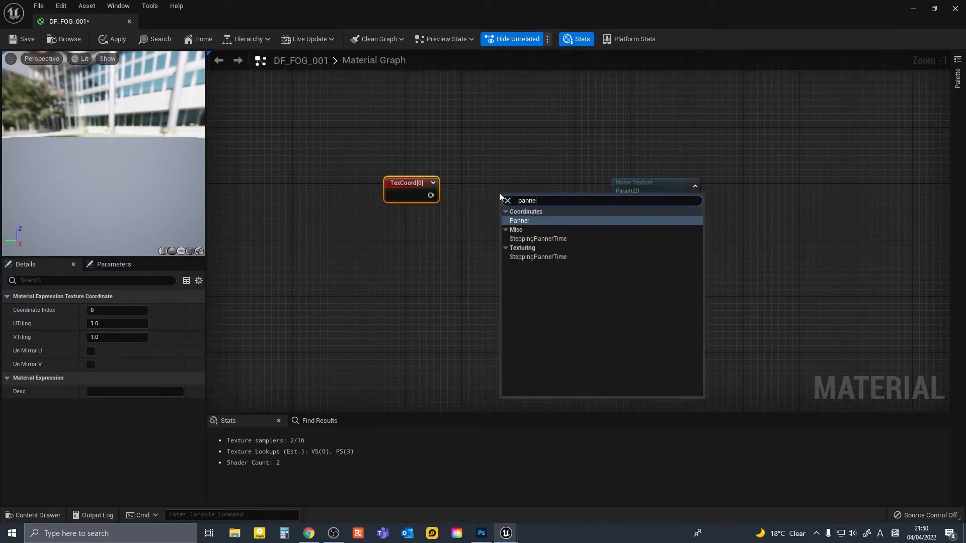
key("Return")
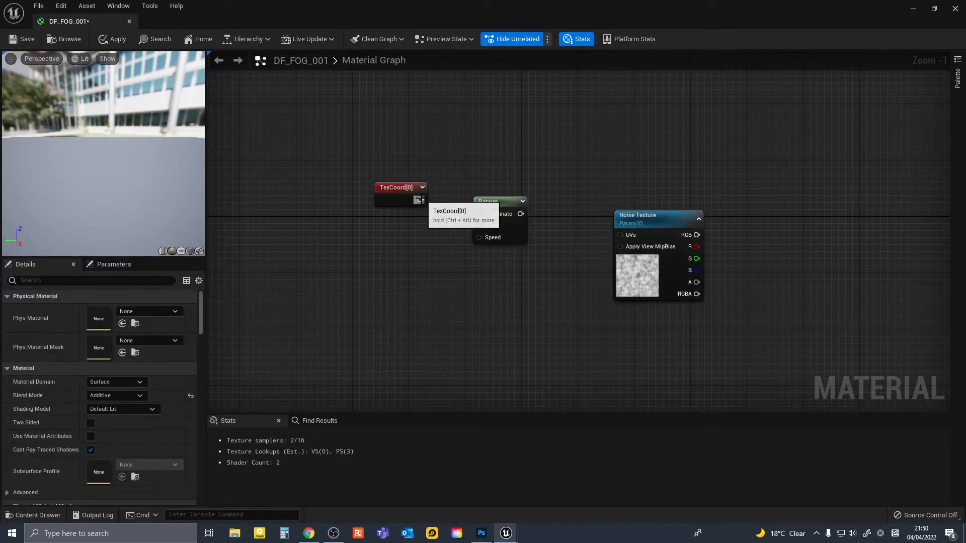
left_click_drag(421, 200, 619, 234)
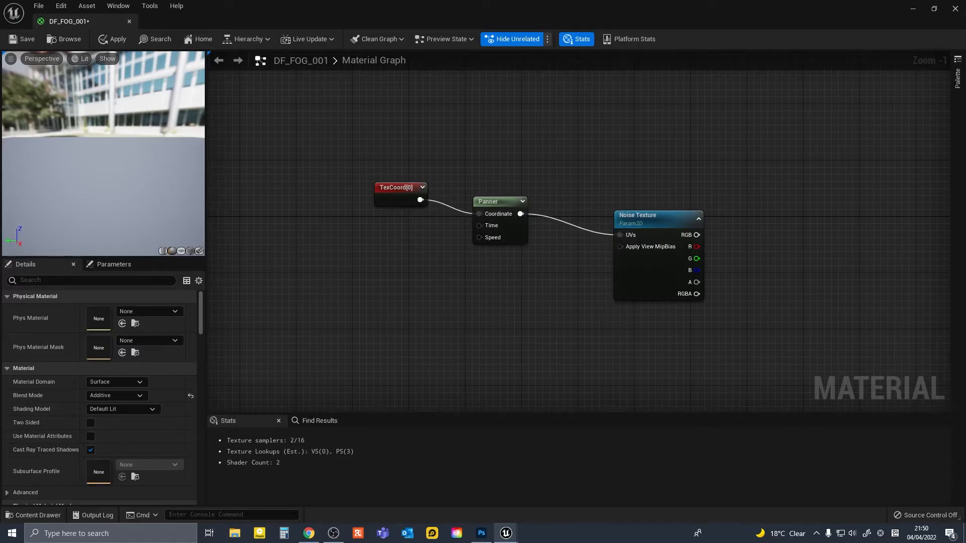
Add a Time node and a Multiply node below the texture coordinate and connect Time to the Multiply's A input.
right_click_drag(359, 234, 441, 226)
right_click(423, 224)
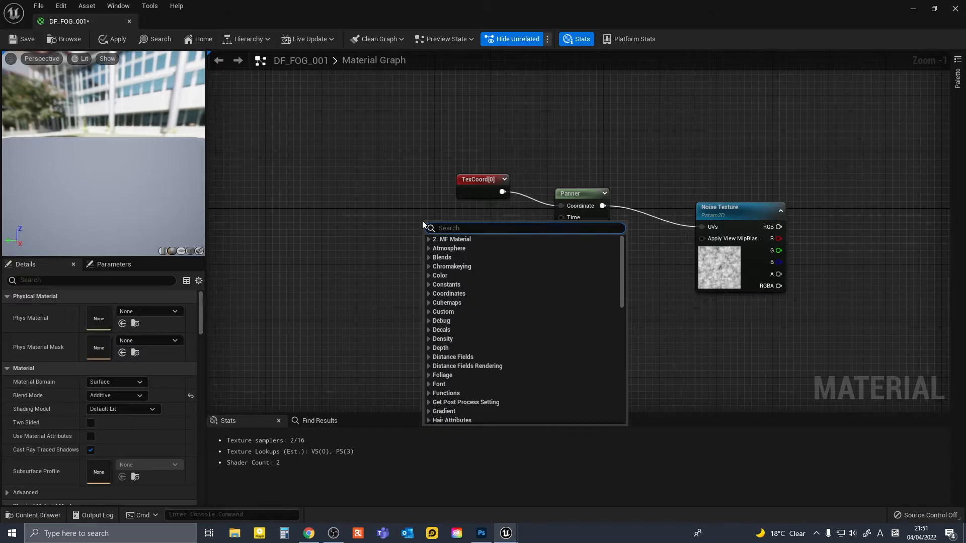
type("time")
key("Return")
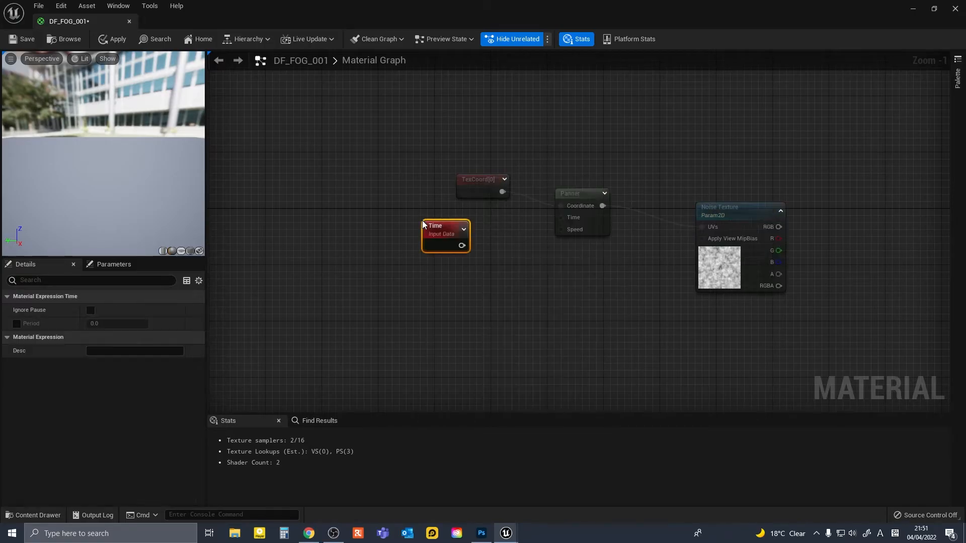
left_click_drag(421, 220, 406, 201)
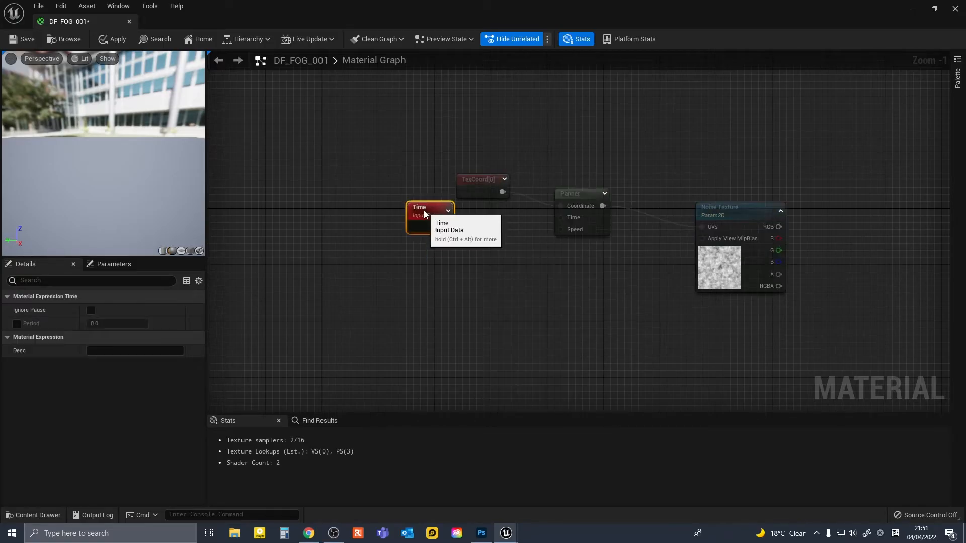
left_click(481, 212)
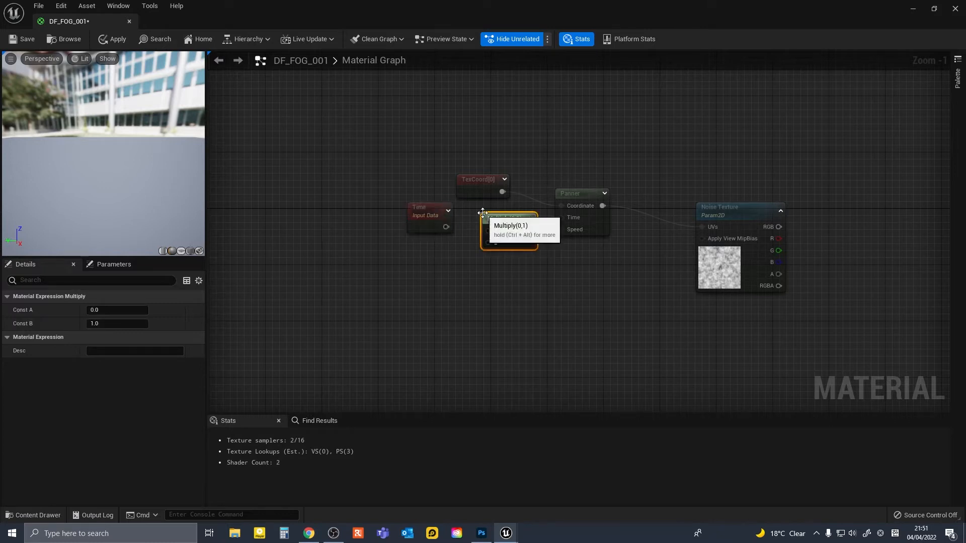
left_click_drag(433, 211, 420, 211)
left_click_drag(500, 221, 463, 227)
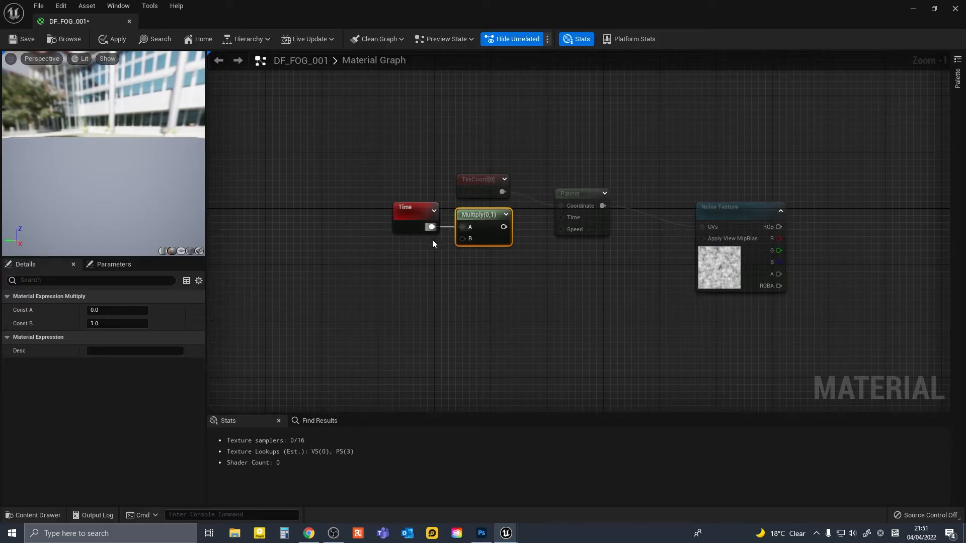
Add a scalar parameter named Panner Speed, connect it to the Multiply's B input, and connect the product to the Panner's Time.
left_click(410, 249)
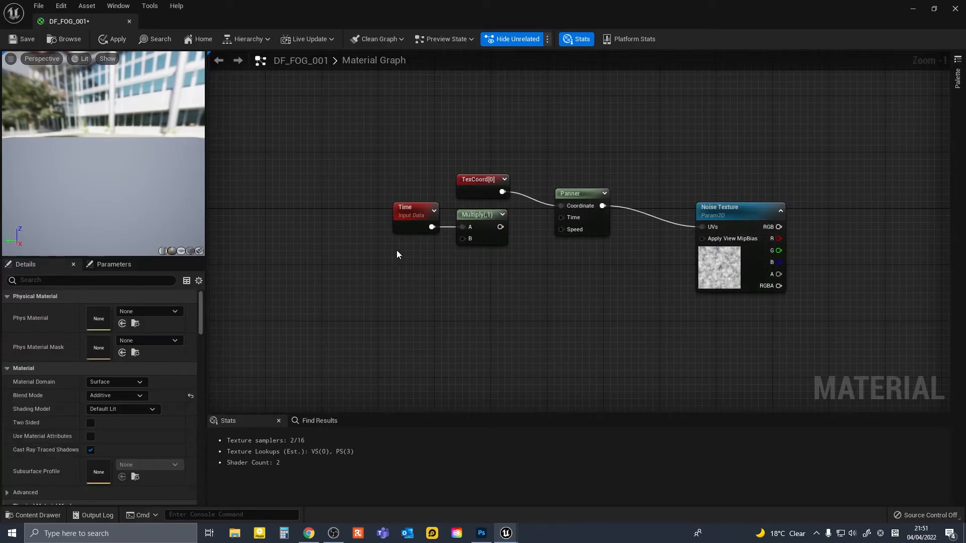
key("s")
left_click(394, 248)
type("ssssssss")
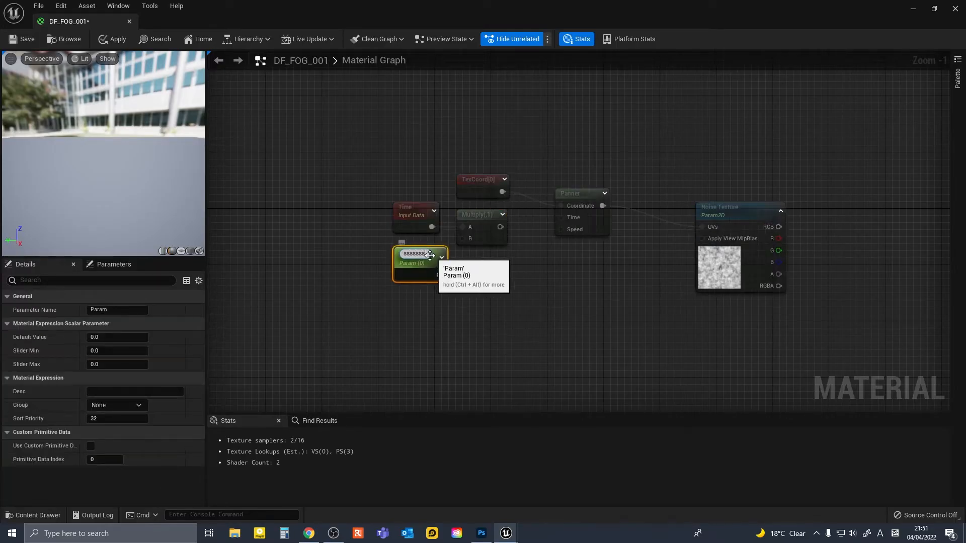
key("Return")
left_click_drag(421, 255, 400, 253)
key("F2")
type("Panner Speed")
key("Return")
left_click_drag(422, 270, 560, 218)
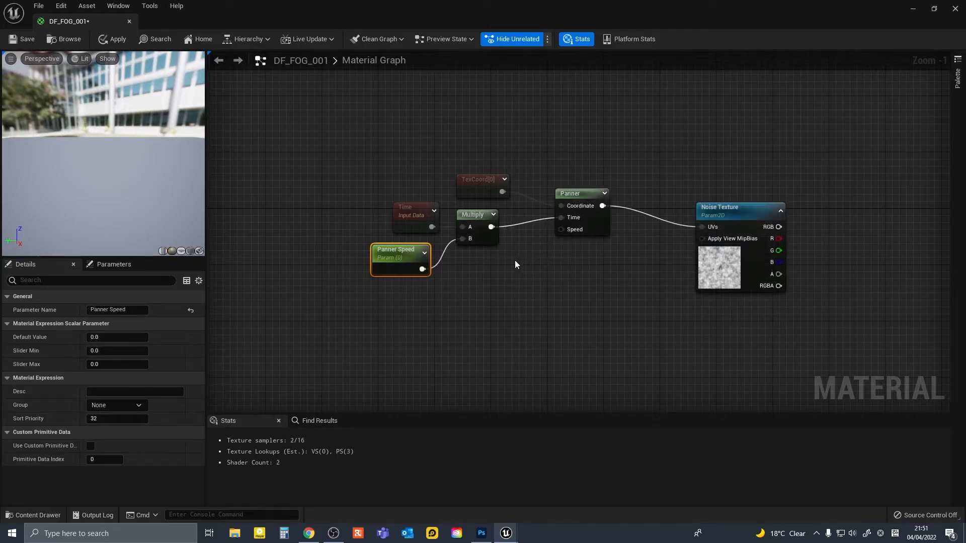
Add an Append node below the Panner.
right_click(518, 255)
type("append")
key("Return")
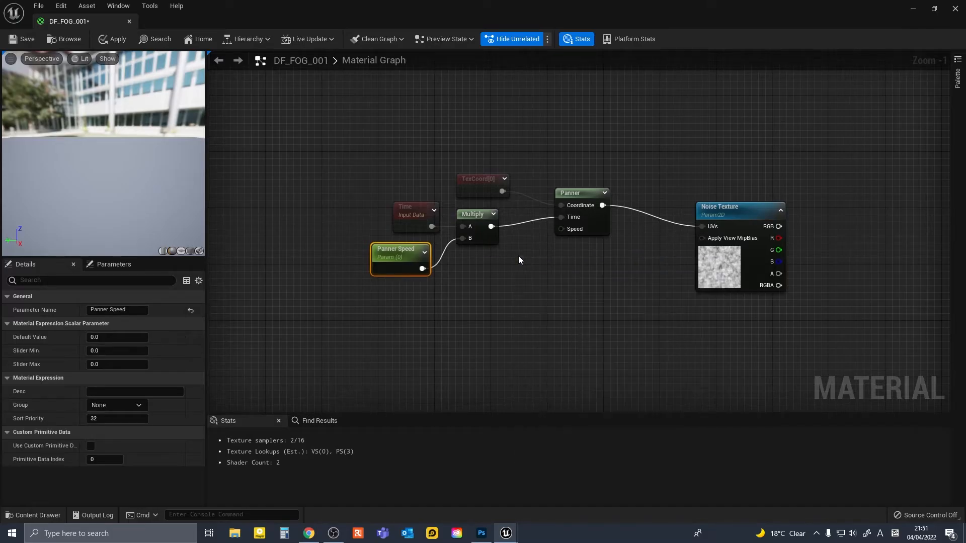
Add two scalar parameters named Speed X and Speed Y beside the Append node.
left_click(455, 270)
type("ss")
key("BackSpace")
key("BackSpace")
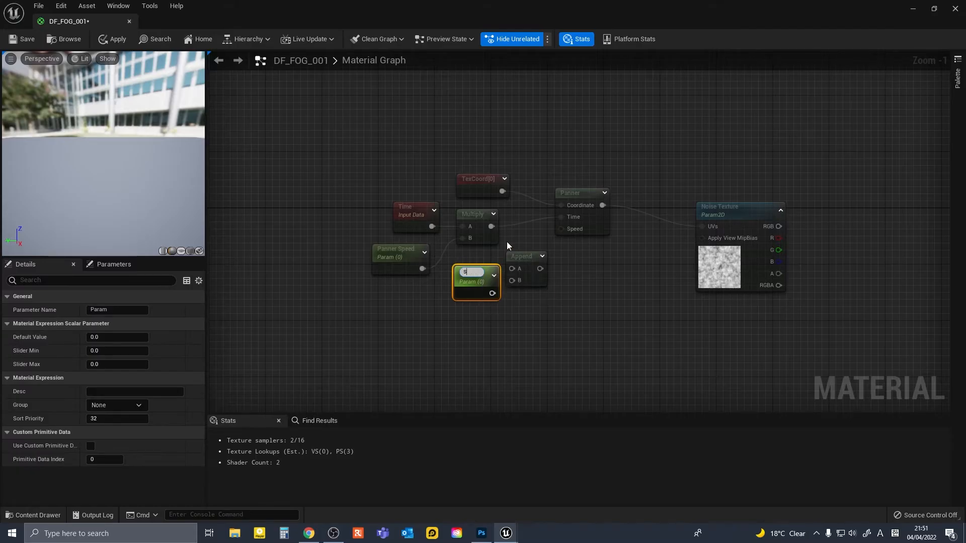
type("Speed X")
key("Return")
left_click(456, 310)
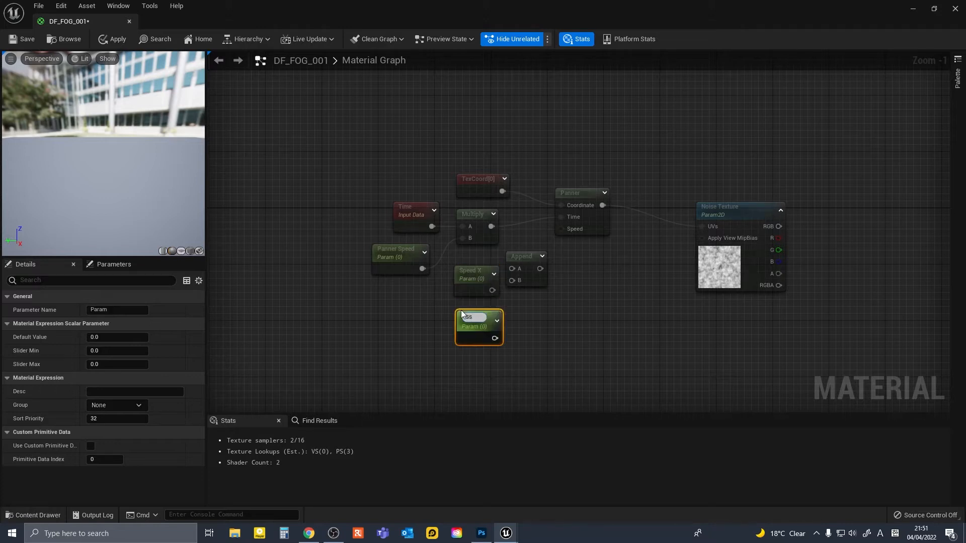
type("Speed Y")
key("Return")
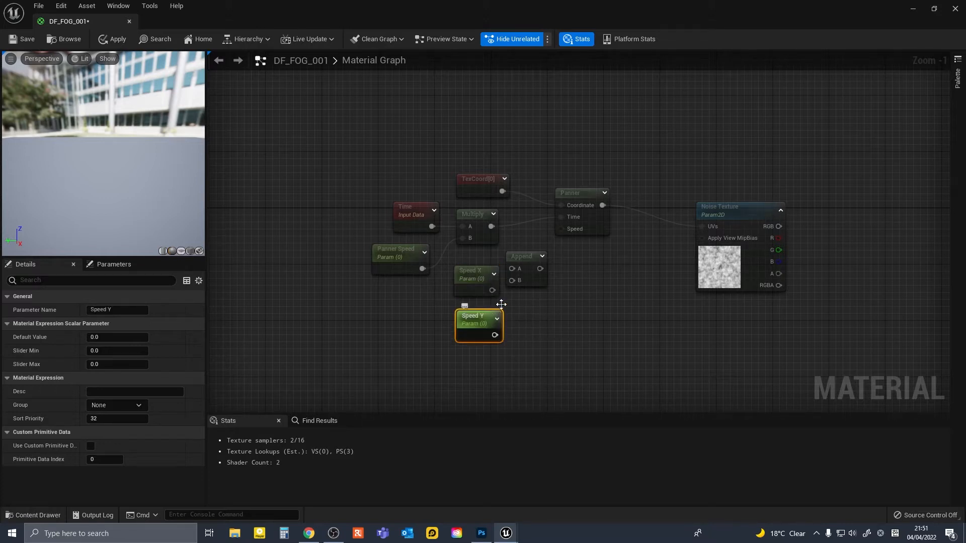
Connect Speed X and Speed Y to the Append's A and B, feed it into the Panner's Speed, and move Noise Texture closer.
left_click_drag(470, 279, 511, 270)
left_click(468, 305)
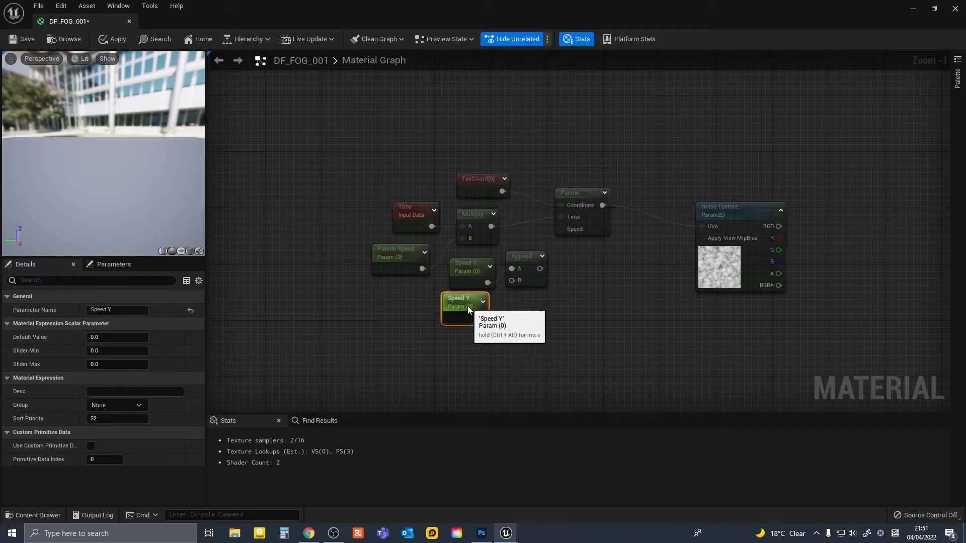
left_click_drag(488, 318, 560, 230)
right_click_drag(620, 243, 486, 261)
left_click_drag(584, 223, 515, 205)
Add a Multiply node after the Noise Texture and a vector parameter named Color above it.
right_click_drag(615, 189, 530, 210)
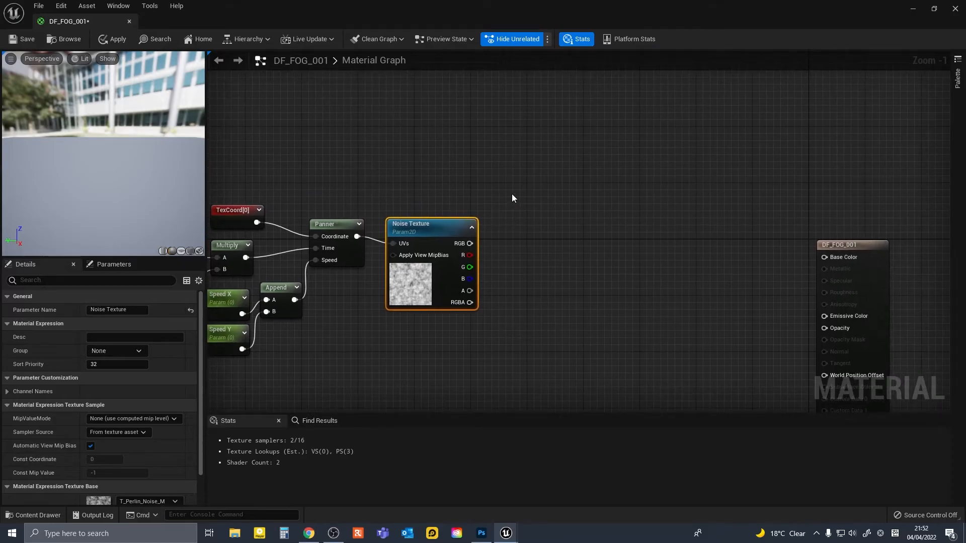
left_click(543, 223)
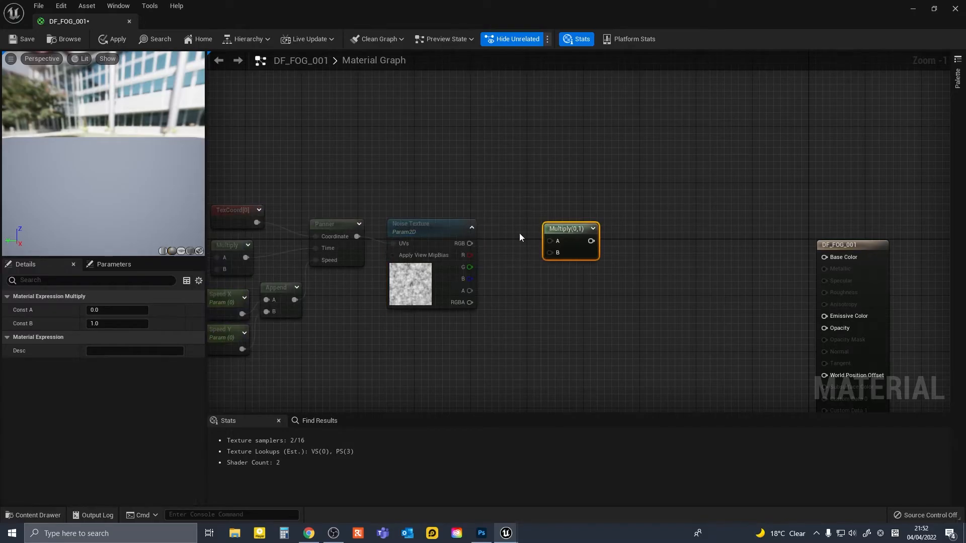
left_click(484, 157)
type("vvv")
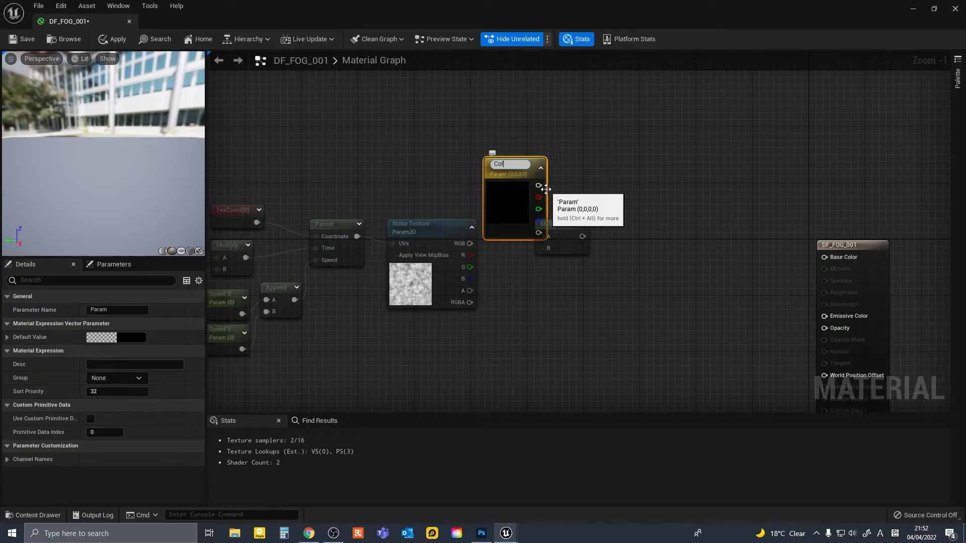
type("or")
key("Return")
left_click_drag(521, 171, 494, 126)
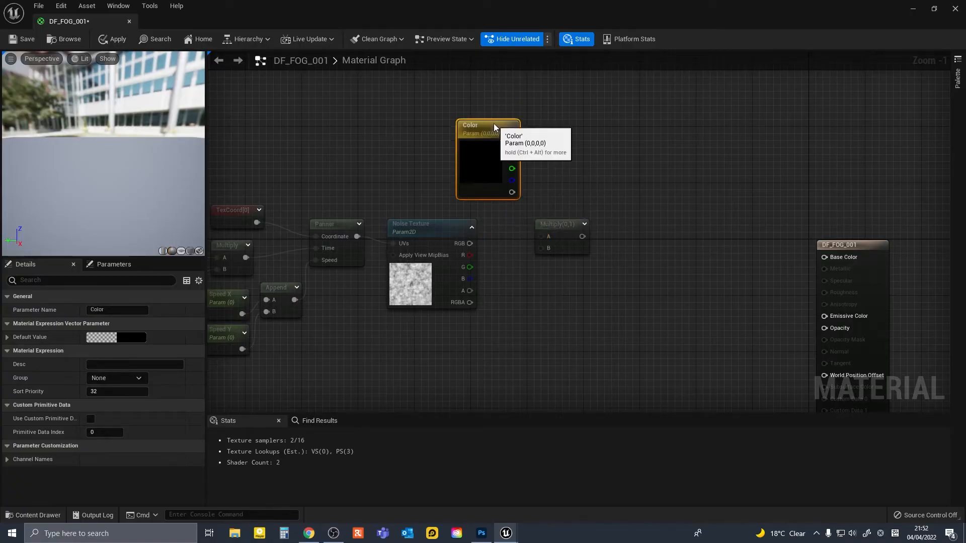
Set the Color parameter's default value to white, with R, G and B at 1.0.
double_click(494, 156)
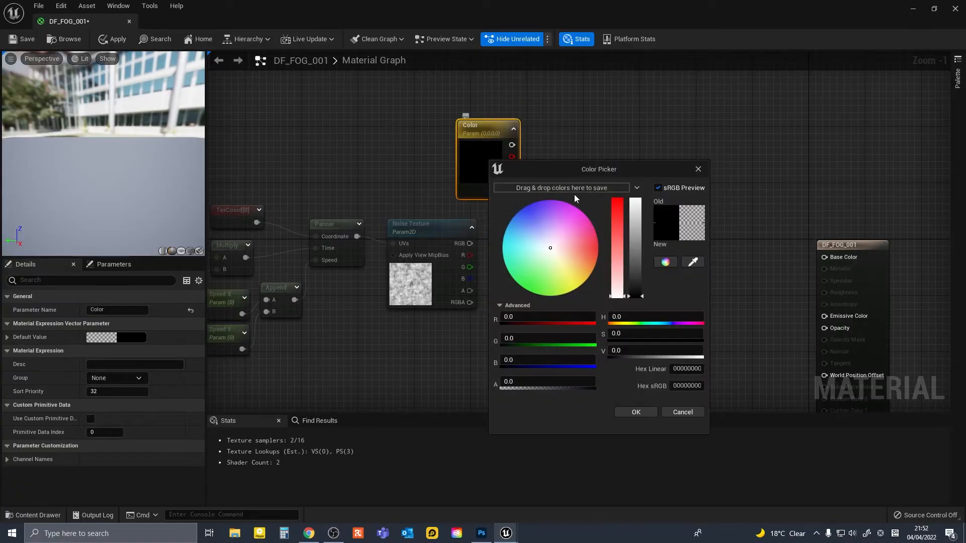
left_click_drag(638, 283, 636, 200)
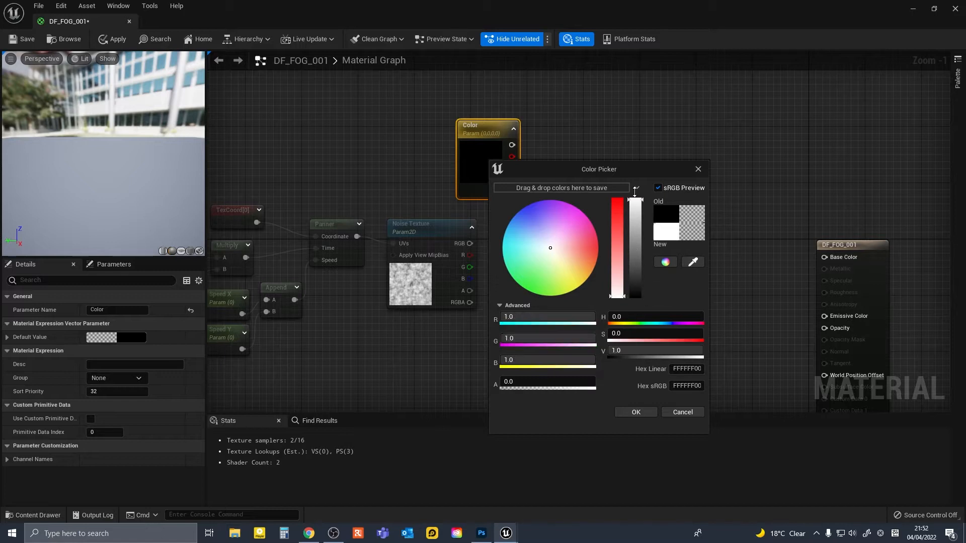
left_click(635, 412)
Connect Color to the new Multiply's A input and the Noise Texture's RGB output to its B input.
left_click_drag(469, 244, 554, 200)
left_click(554, 221)
left_click_drag(511, 145, 540, 216)
right_click_drag(639, 195, 536, 203)
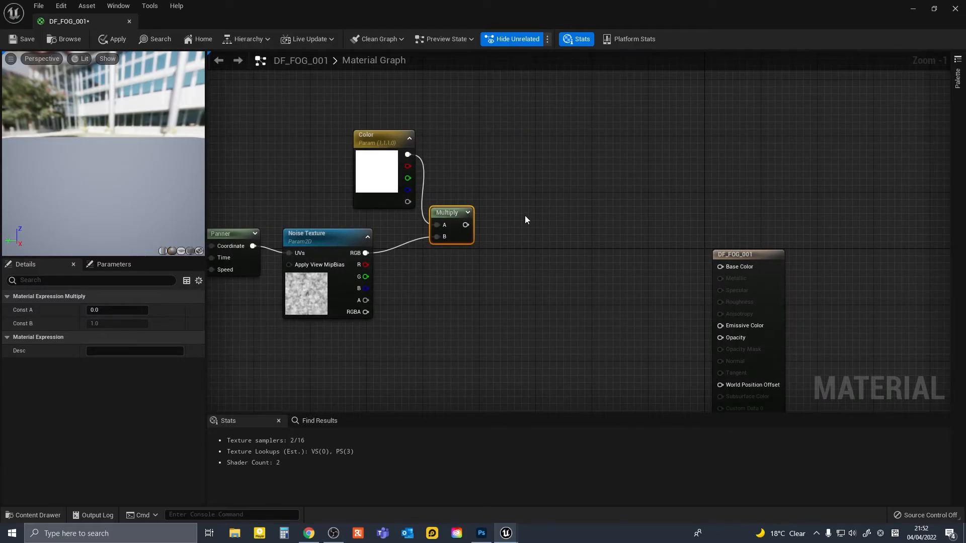
Add a second Multiply node after the Color Multiply and a scalar parameter named Emissive above it.
left_click(523, 213)
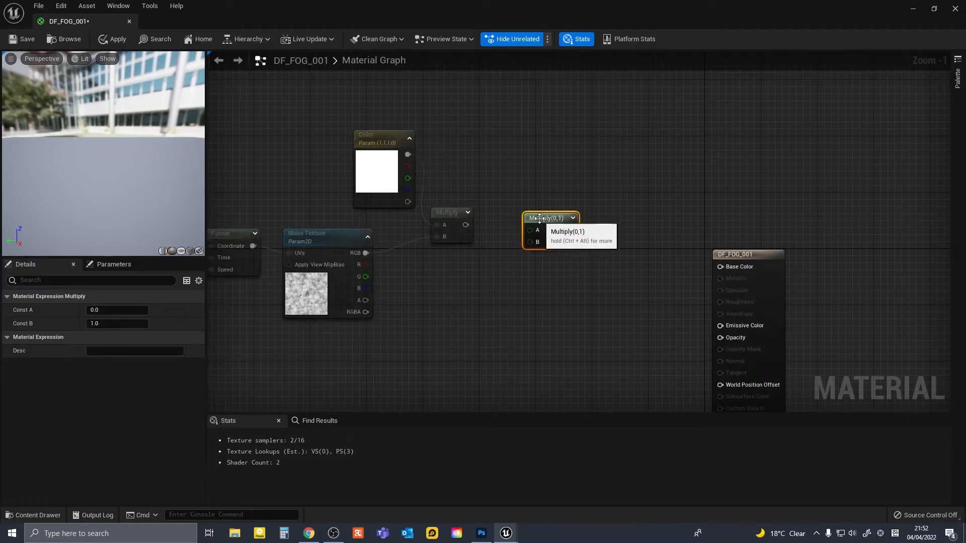
left_click(469, 171)
type("ssss")
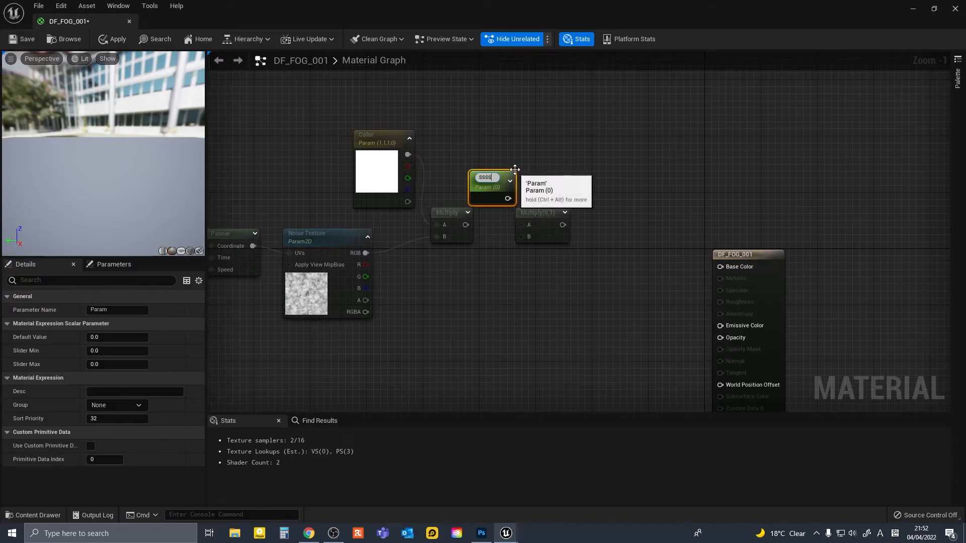
key("BackSpace")
key("BackSpace")
key("BackSpace")
key("BackSpace")
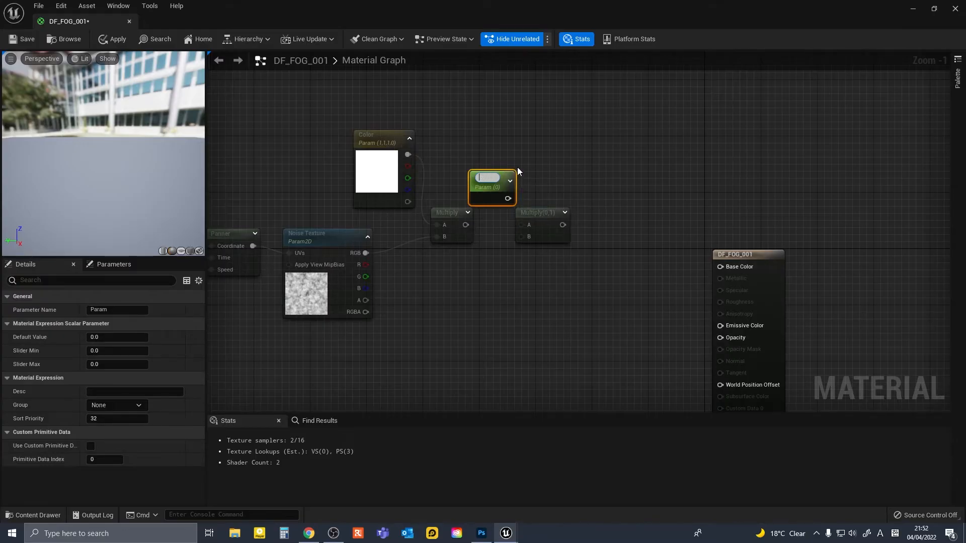
type("Emissive")
key("Return")
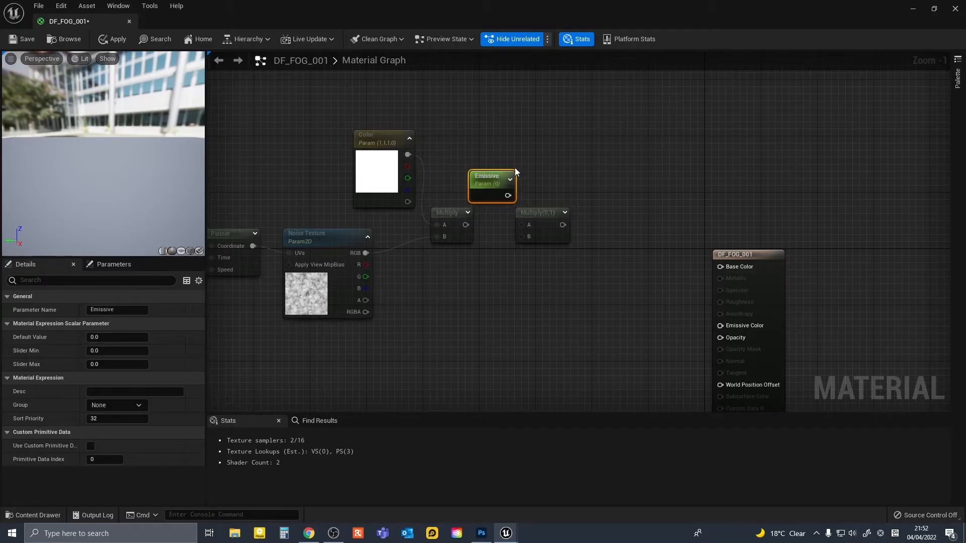
Connect Emissive to the new Multiply's A input and the Color Multiply's output to its B input.
left_click_drag(494, 179, 483, 166)
left_click_drag(466, 225, 519, 237)
left_click_drag(496, 183, 521, 225)
right_click_drag(590, 275, 533, 272)
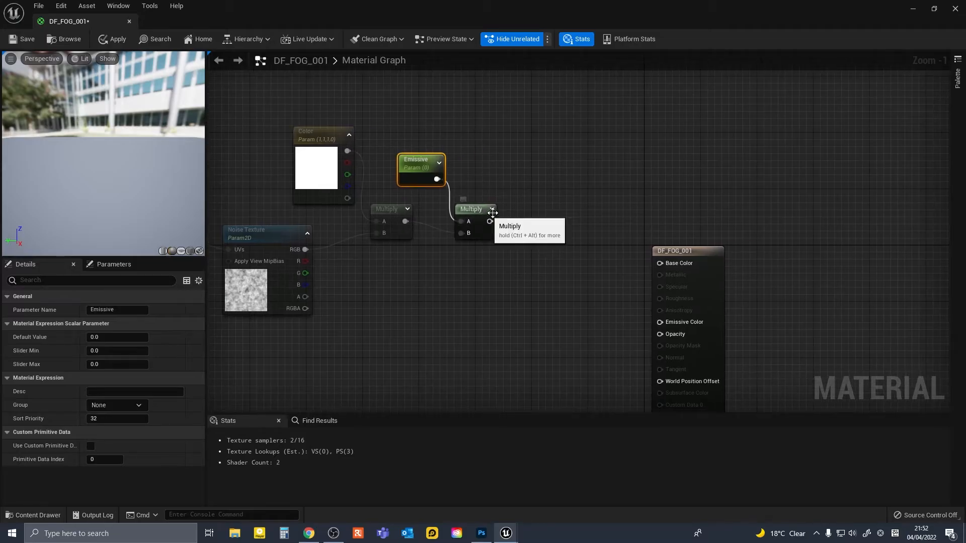
Add a CameraDepthFade node below the Emissive Multiply.
right_click(524, 254)
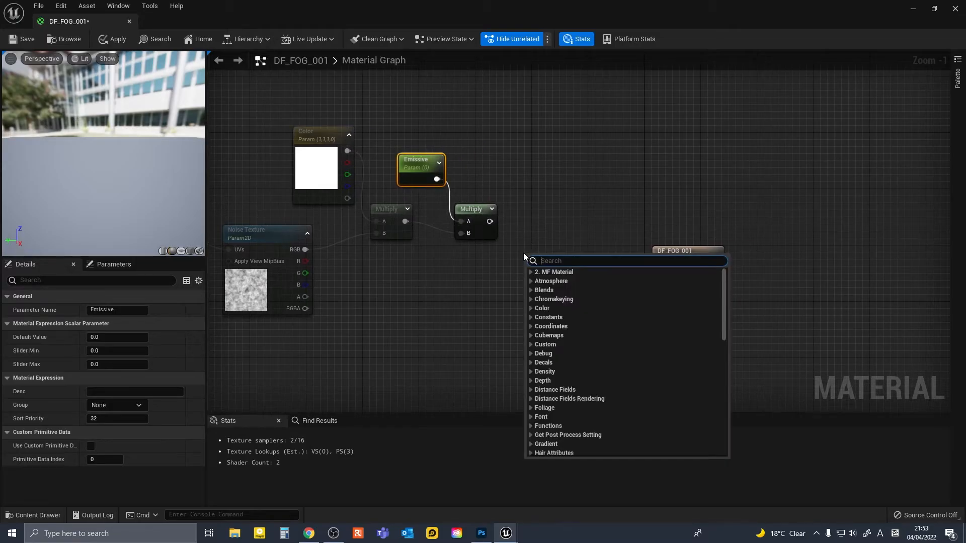
type("came")
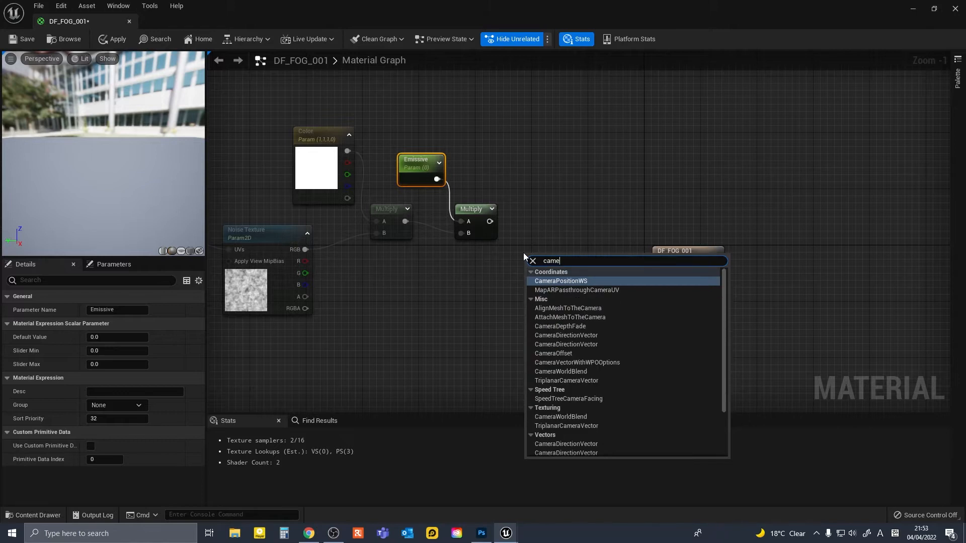
type("radep")
key("Return")
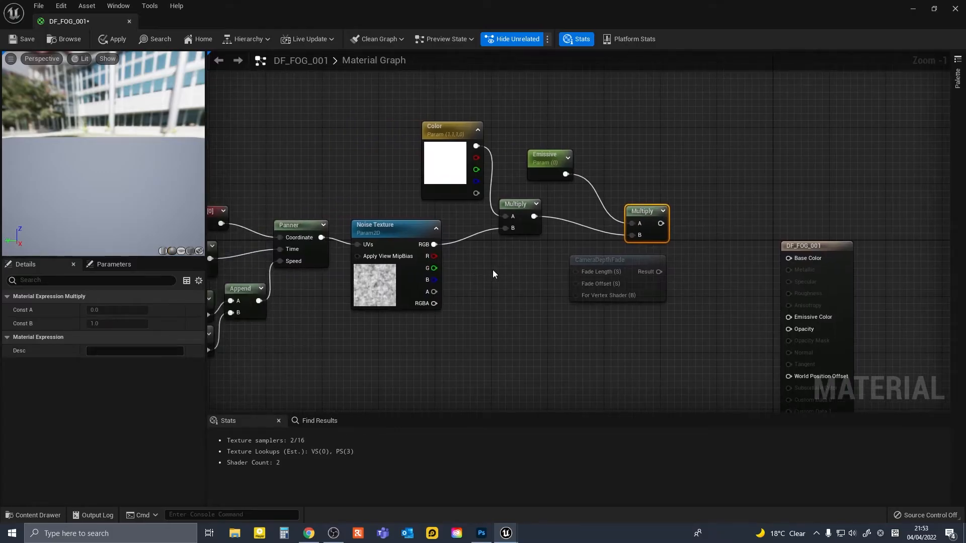
Add a scalar parameter named Camera Depthfade amount beside the CameraDepthFade node.
left_click(493, 270)
type("s")
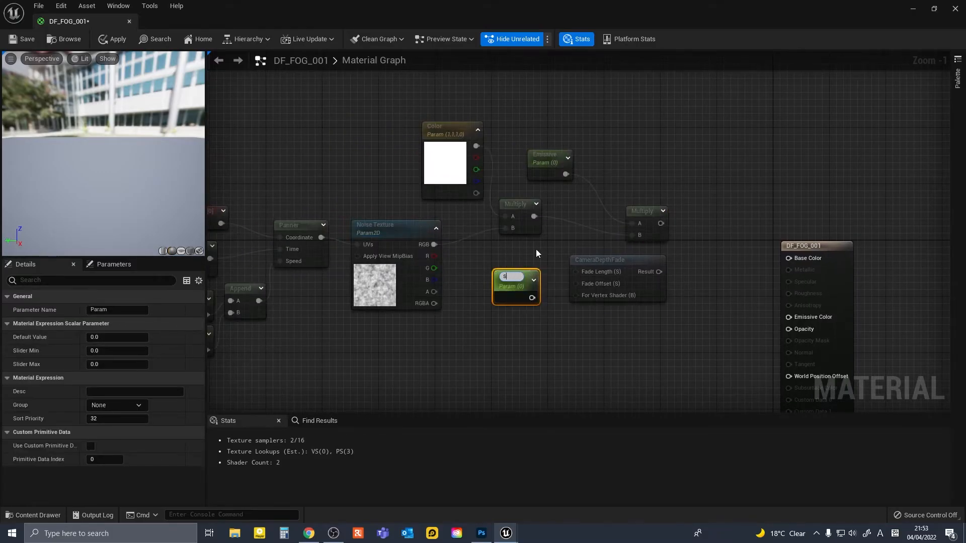
type("ssCamera Depthfade amount")
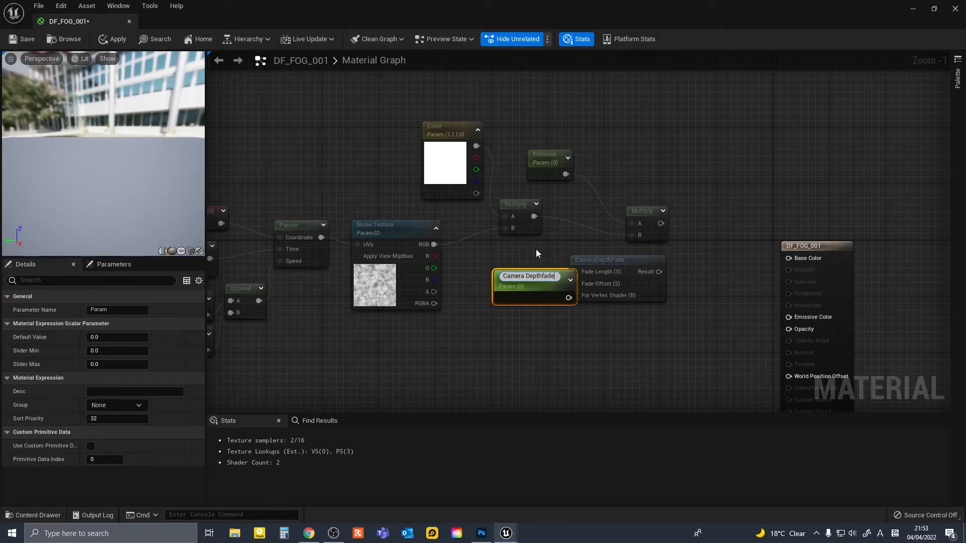
left_click(598, 260)
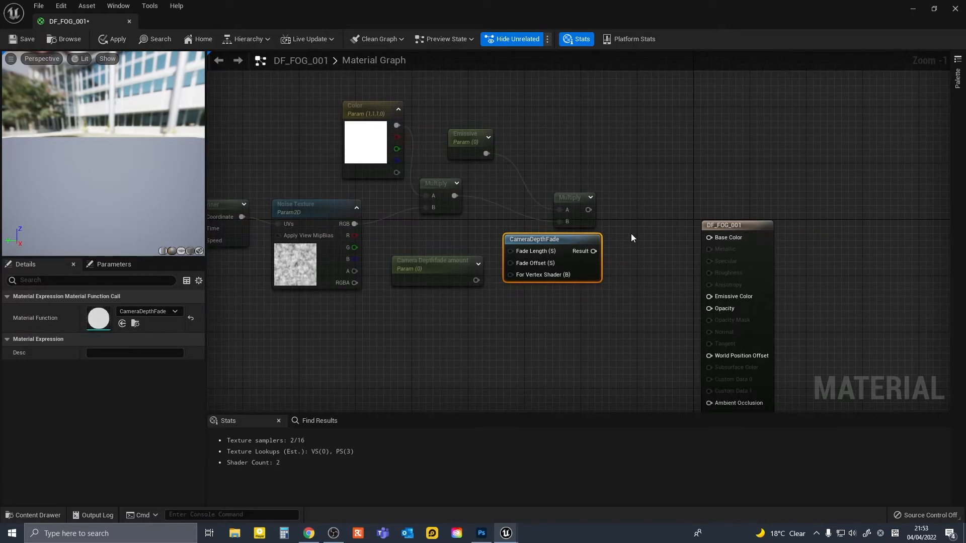
Add a Multiply node before the material output and connect Camera Depthfade amount to CameraDepthFade's Fade Length.
left_click(629, 231)
key("m")
left_click(620, 223)
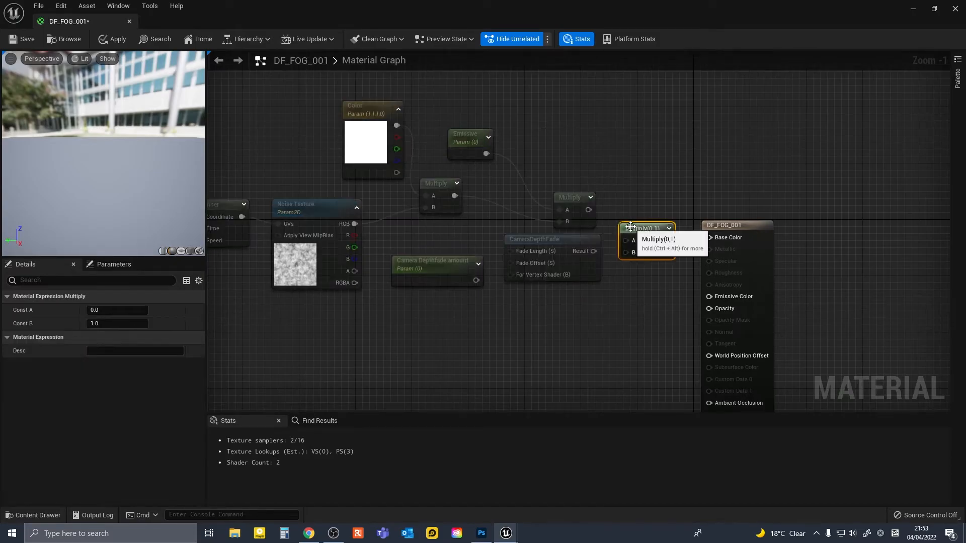
left_click_drag(472, 280, 514, 251)
Connect the Emissive Multiply to the last Multiply's A, CameraDepthFade's Result to B, and its output to the material's Emissive Color.
right_click_drag(615, 247, 560, 257)
left_click_drag(537, 260, 565, 260)
left_click_drag(532, 219, 566, 246)
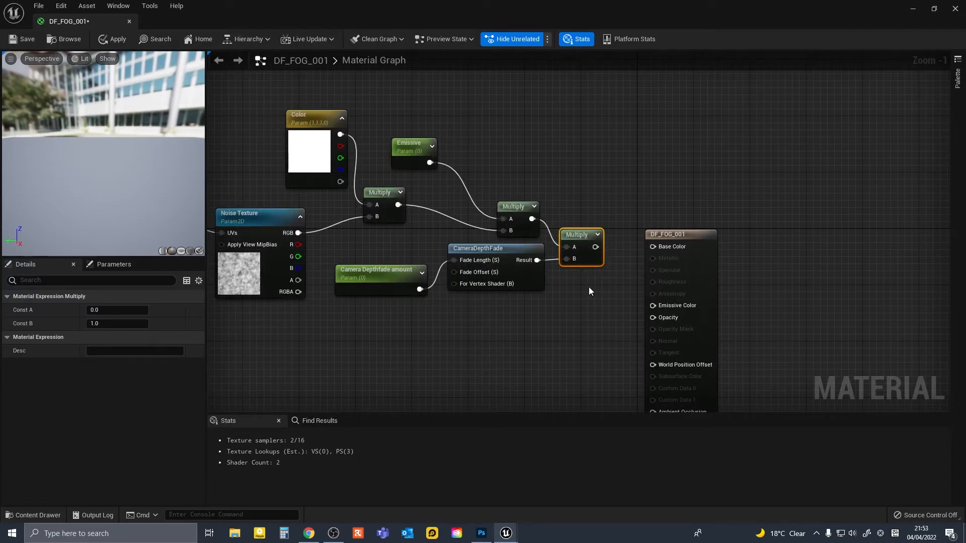
right_click_drag(589, 263, 524, 251)
left_click_drag(531, 235, 587, 294)
Set the Panner Speed parameter's default value to 1.
right_click_drag(390, 331, 622, 314)
scroll(516, 272, "down", 2)
right_click_drag(535, 291, 576, 280)
scroll(439, 277, "up", 2)
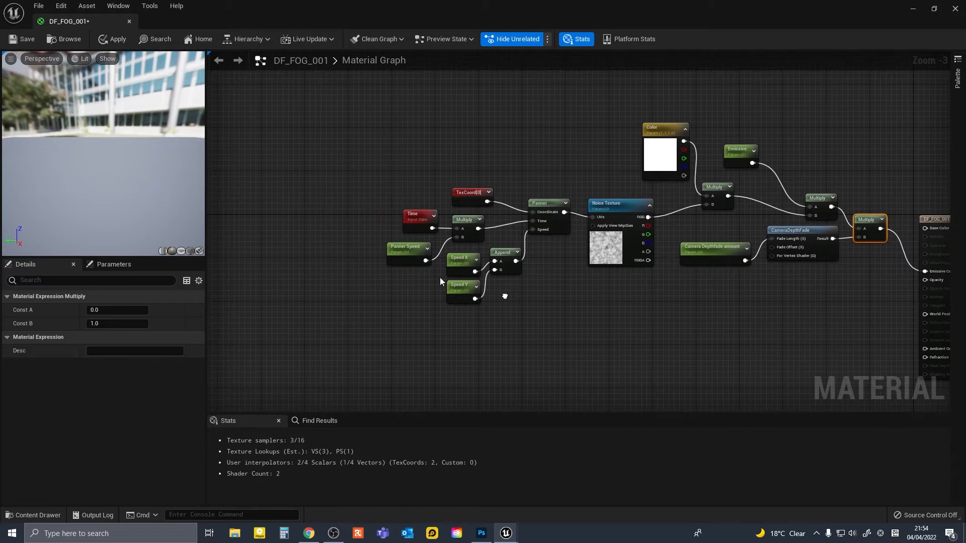
scroll(414, 279, "up", 1)
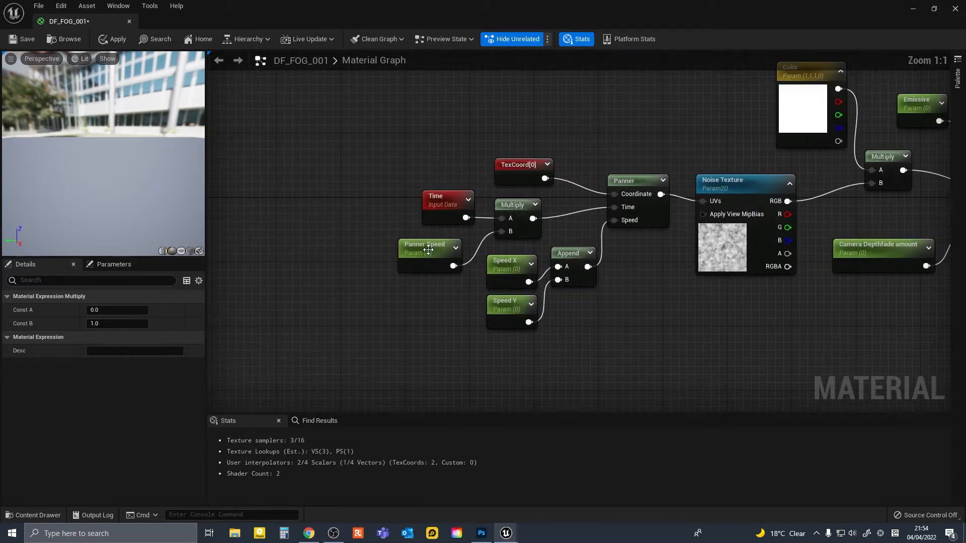
left_click(423, 253)
left_click(97, 337)
type("1")
key("Return")
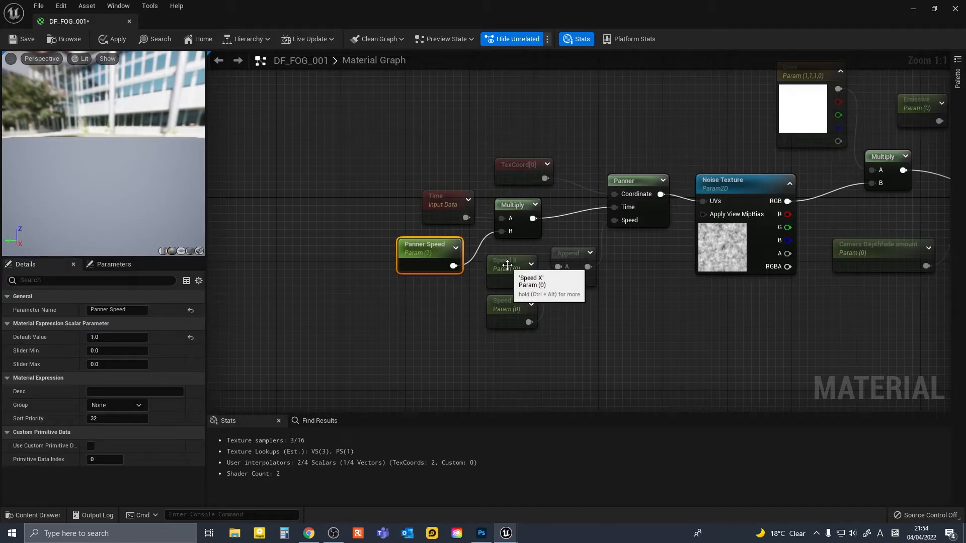
Set the default values of the Speed X and Speed Y parameters to 0.01.
left_click(503, 280)
left_click(121, 339)
type("0.01")
key("Return")
left_click(505, 312)
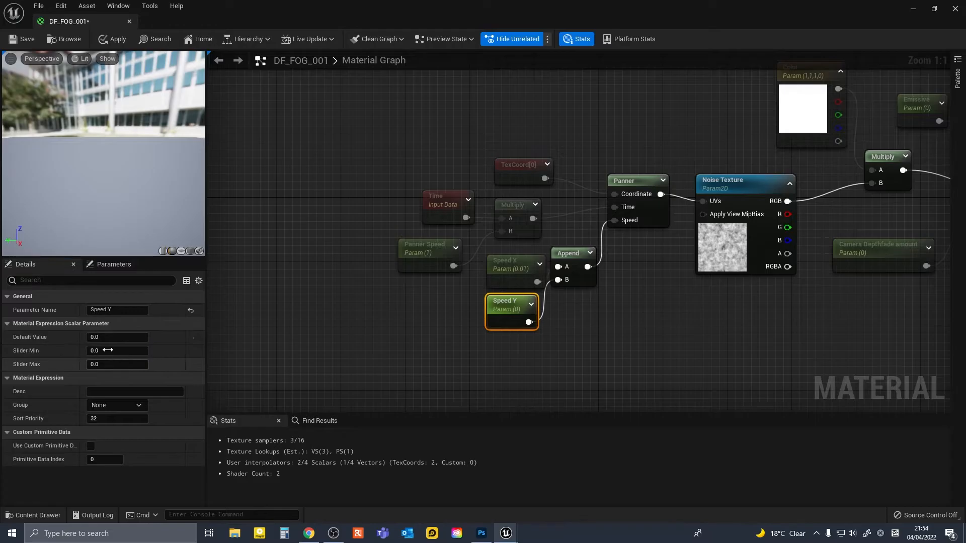
left_click(94, 337)
type("0.01")
key("Return")
Set the Camera Depthfade amount parameter's default value to 200.
right_click_drag(636, 305, 446, 318)
mouse_move(700, 324)
right_mouse_down()
mouse_move(582, 327)
mouse_move(631, 323)
right_mouse_up()
left_click(548, 274)
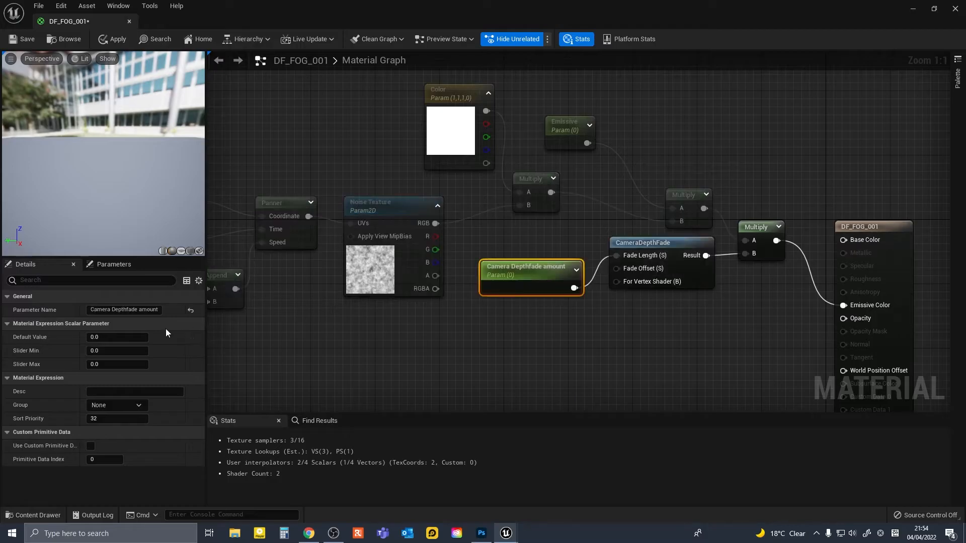
left_click(96, 338)
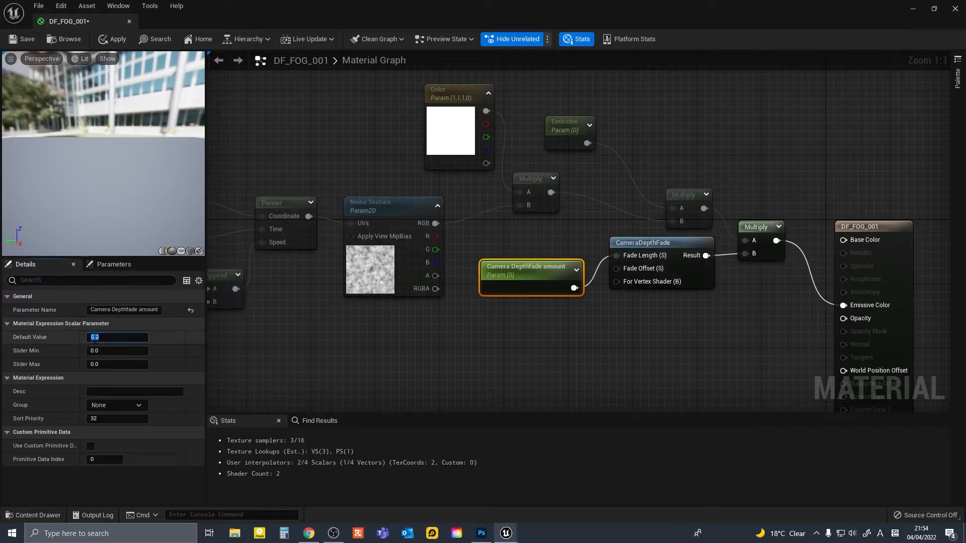
type("200")
key("Return")
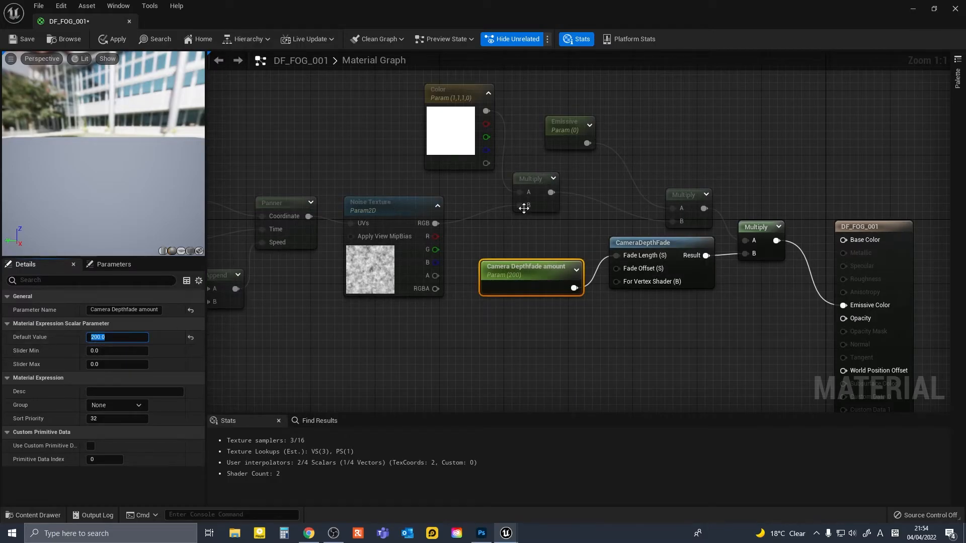
Set the Emissive parameter's default value to 1.0.
right_click_drag(563, 234, 488, 266)
left_click(482, 170)
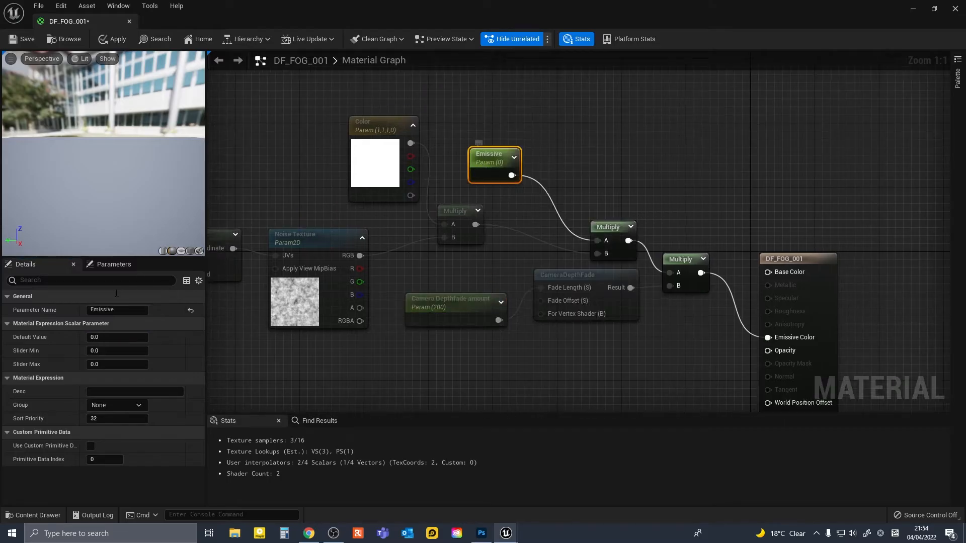
left_click(96, 337)
Add a second TextureCoordinate node in the empty area below the Speed Y parameter.
right_click_drag(633, 341, 538, 315)
scroll(566, 309, "down", 4)
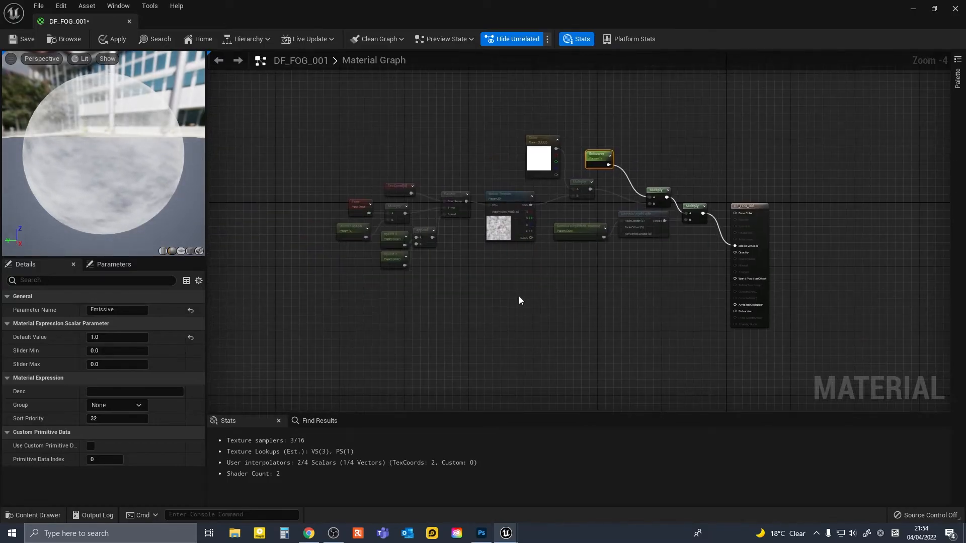
scroll(523, 315, "up", 1)
scroll(383, 297, "up", 1)
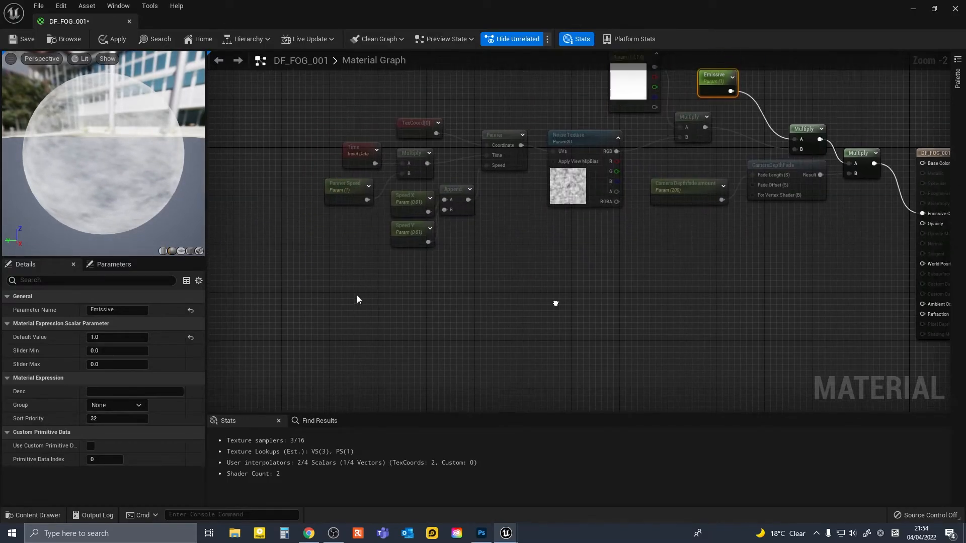
right_click(342, 299)
type("t")
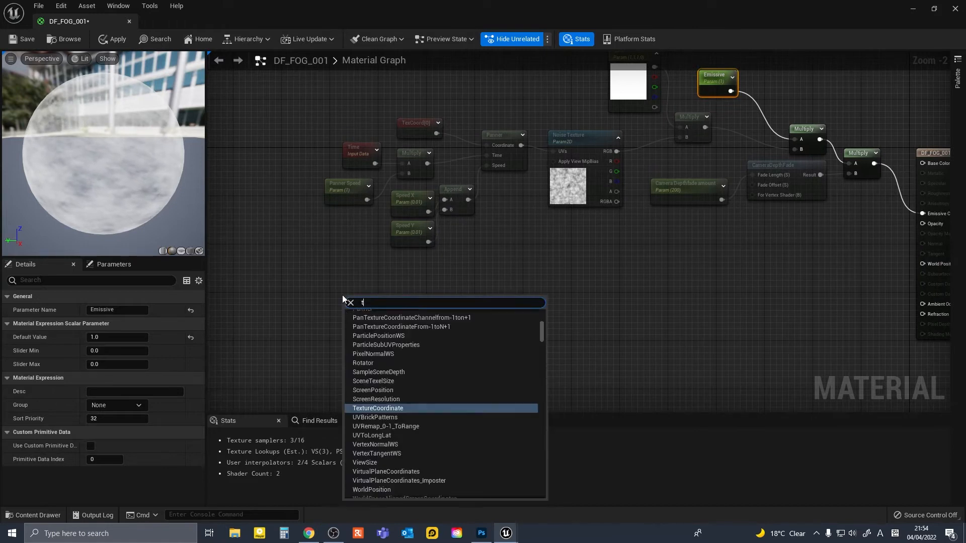
type("extureco")
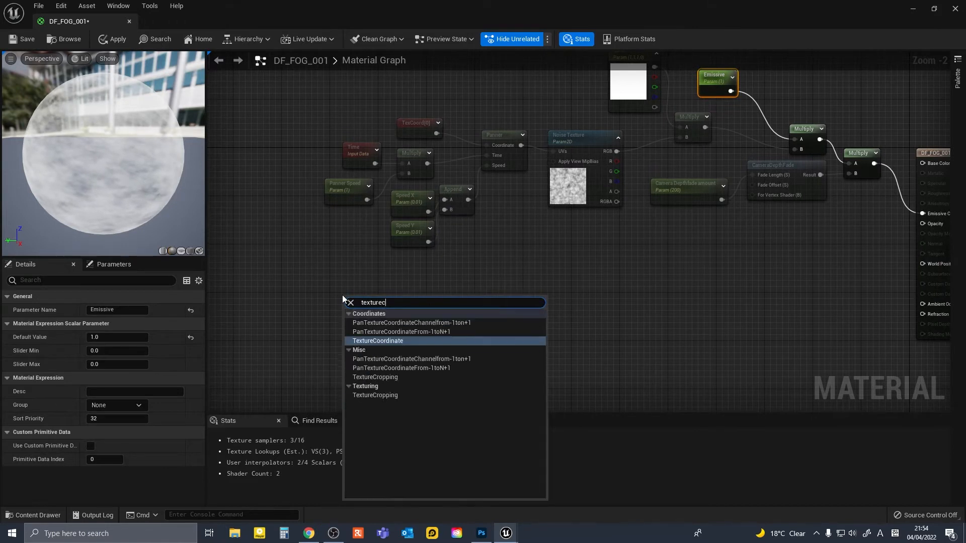
key("Return")
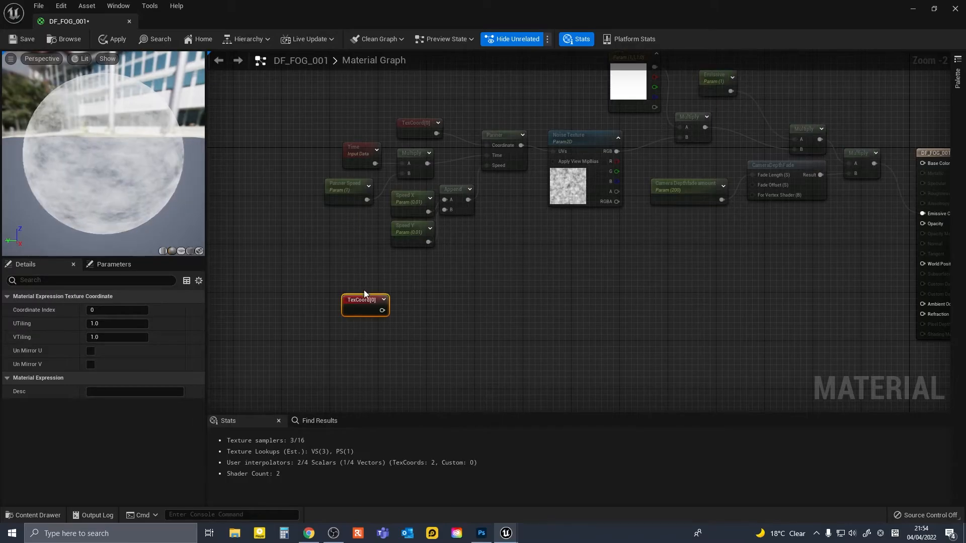
Add a ComponentMask node after the new TexCoord and expand the mask's preview.
right_click_drag(364, 290, 444, 228)
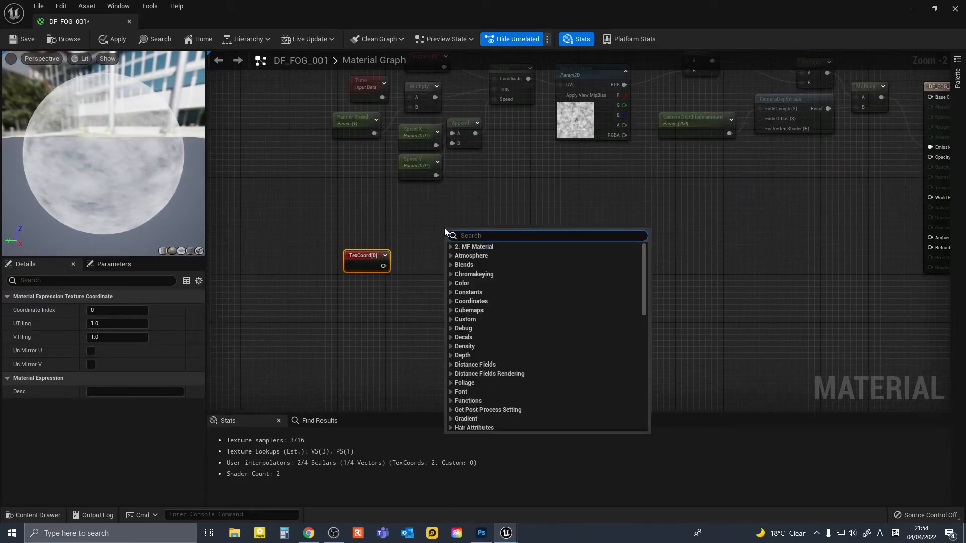
type("componen")
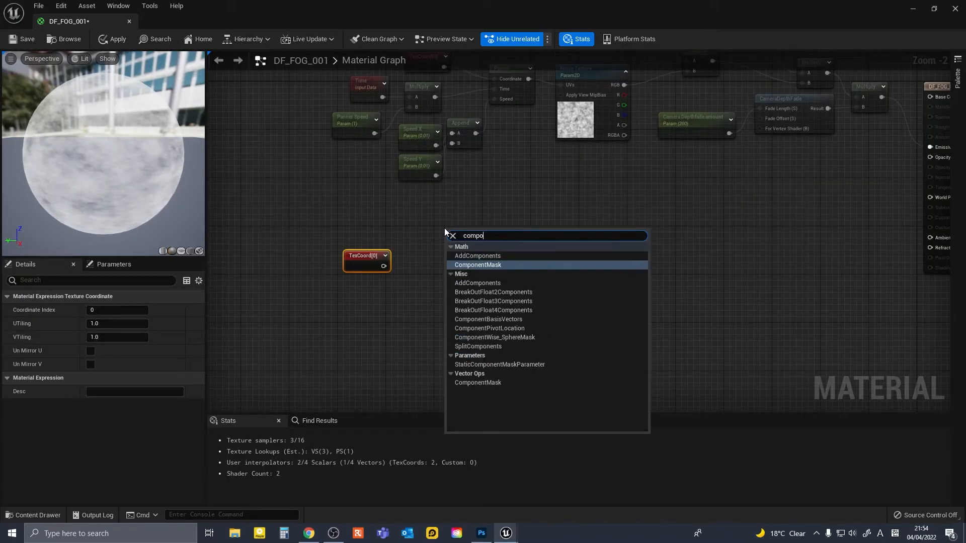
key("Return")
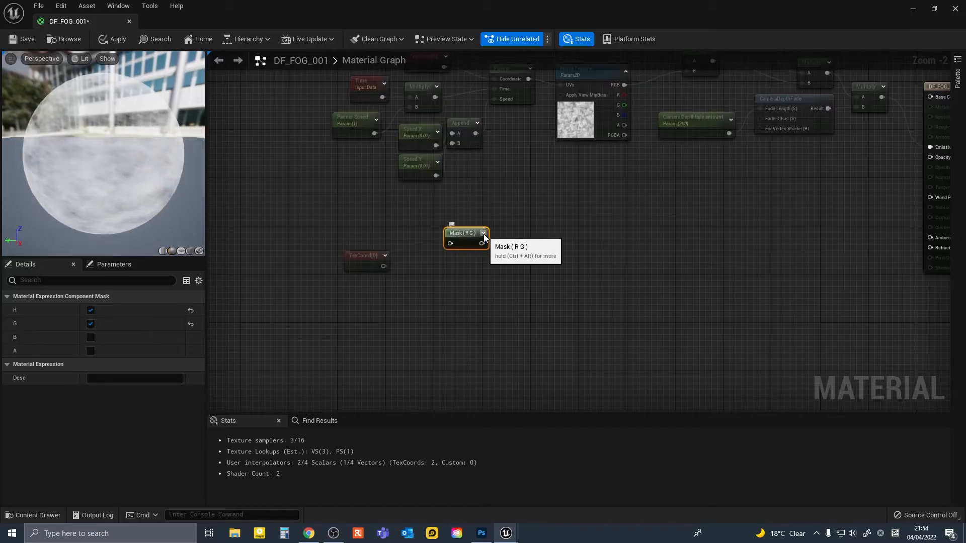
left_click(483, 233)
mouse_move(467, 233)
left_mouse_down()
mouse_move(457, 221)
mouse_move(467, 221)
left_mouse_up()
Connect the new TexCoord to the mask's input and disable the mask's G channel, keeping only R.
left_click_drag(371, 256, 445, 230)
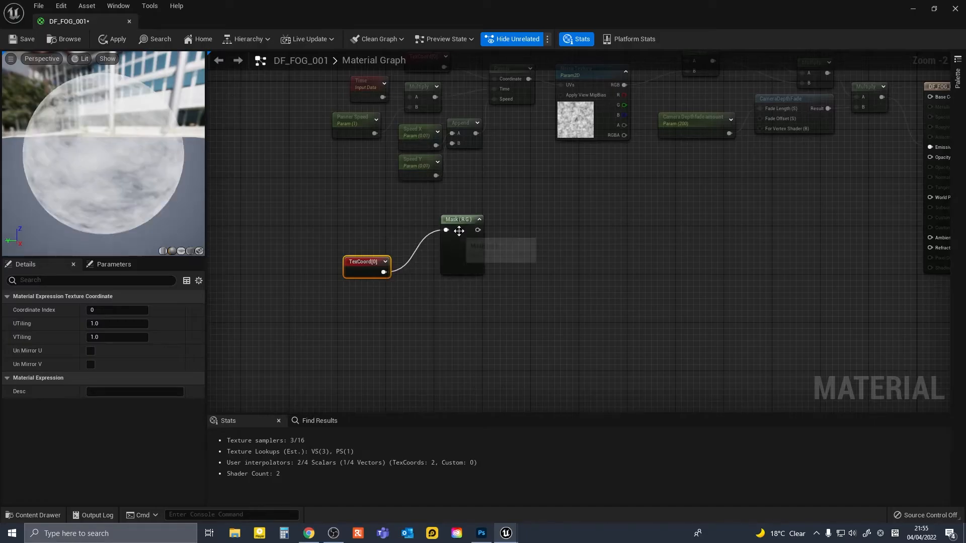
left_click(462, 224)
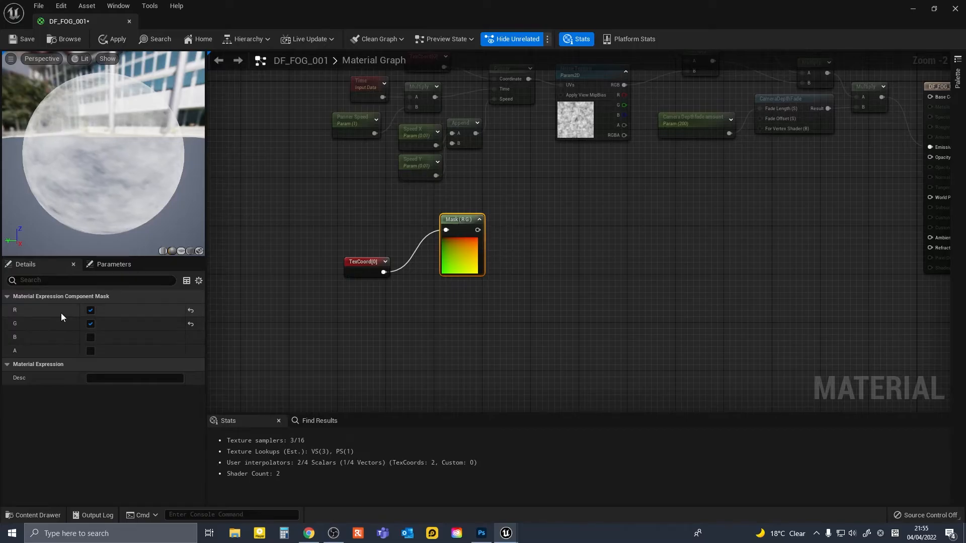
left_click(89, 324)
Add a 1-x node above the mask with its preview expanded, and connect the mask's output to it.
right_click_drag(486, 259, 474, 243)
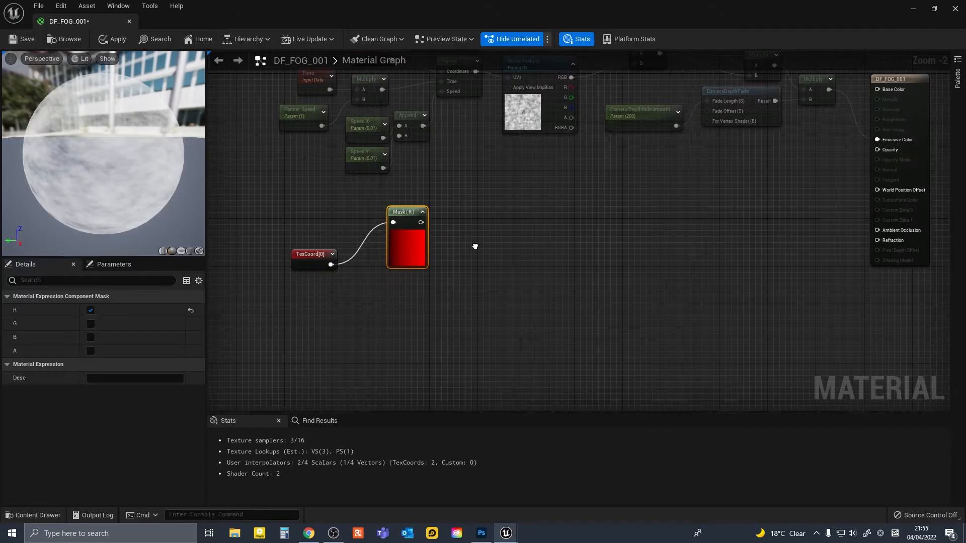
right_click(457, 198)
type("1-x")
key("Return")
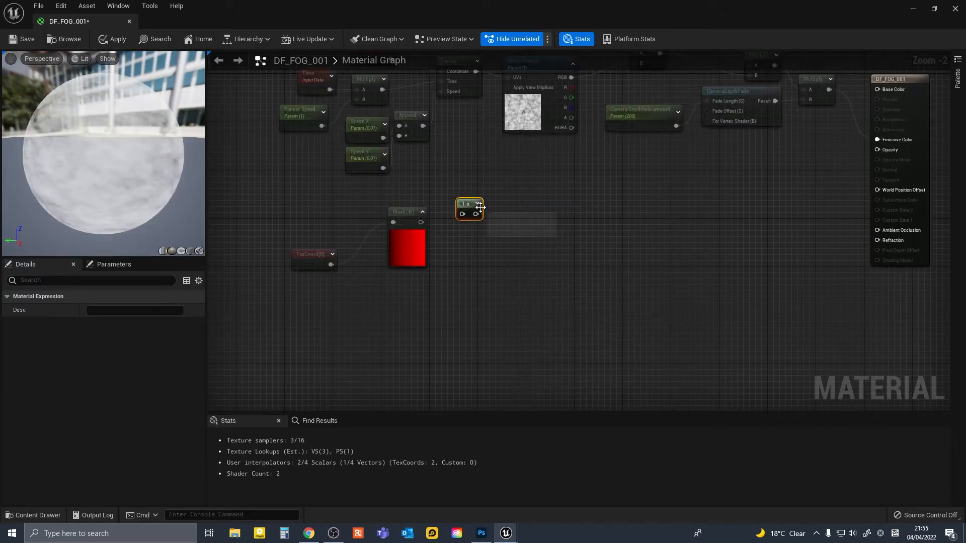
left_click(478, 203)
left_click_drag(469, 201, 463, 170)
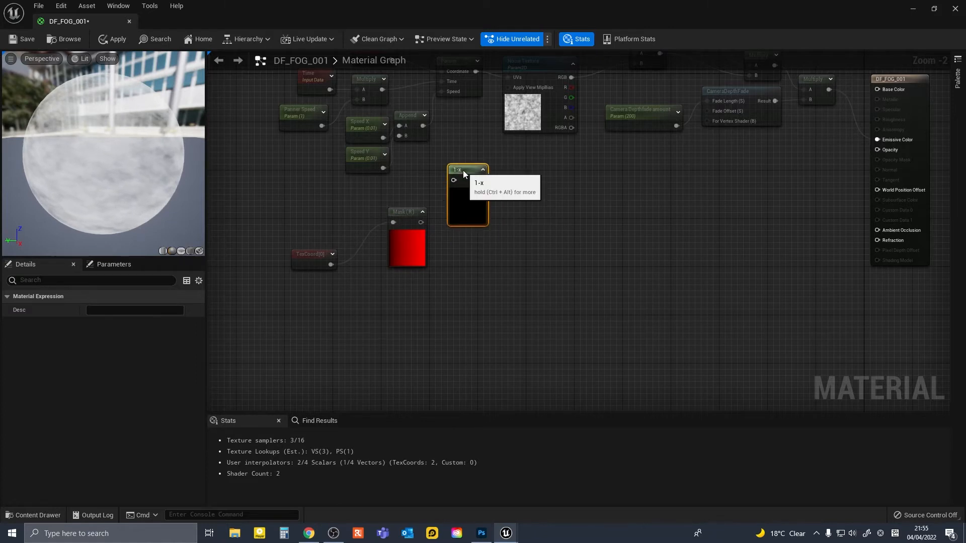
left_click_drag(420, 222, 454, 180)
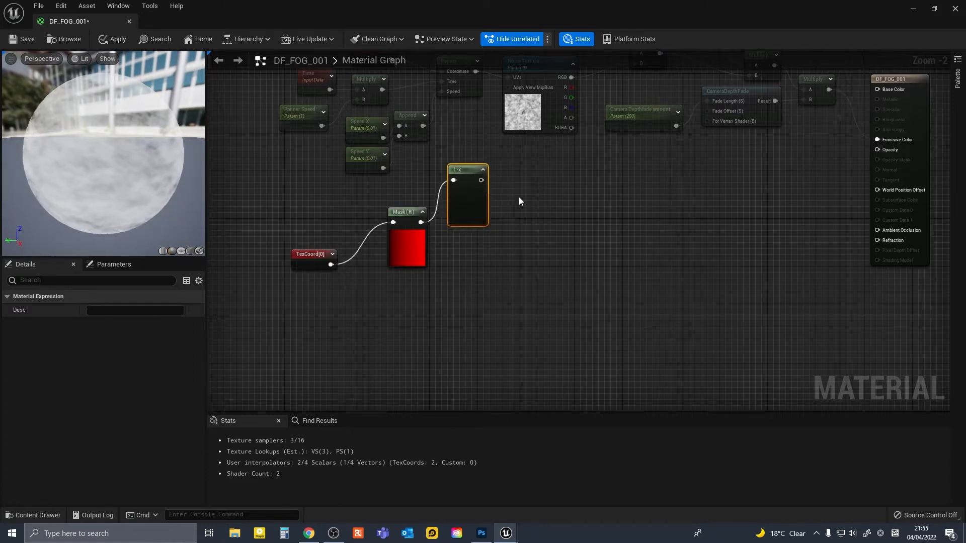
Add a Multiply node with its preview expanded, feeding the 1-x output into A and the R mask output into B.
left_click(516, 213)
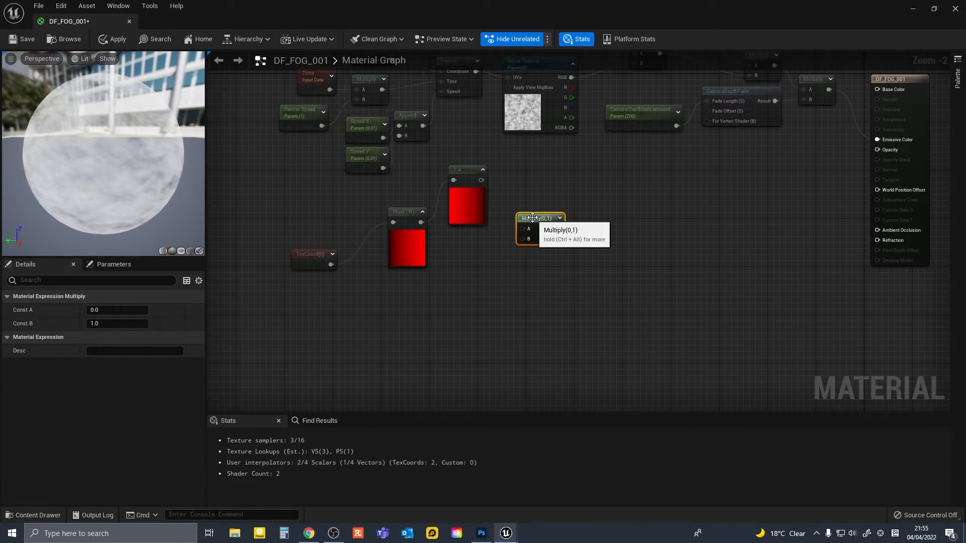
left_click_drag(482, 181, 522, 228)
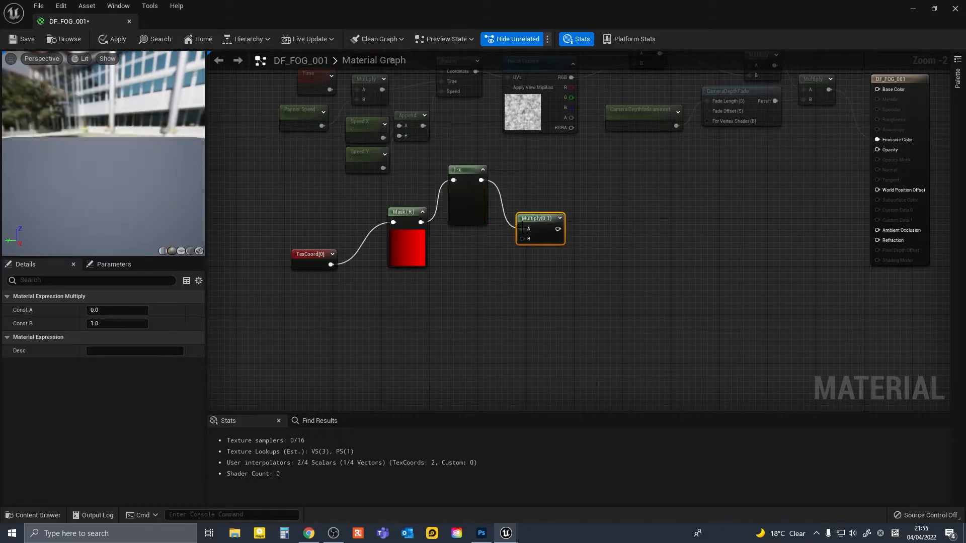
left_click_drag(420, 222, 547, 215)
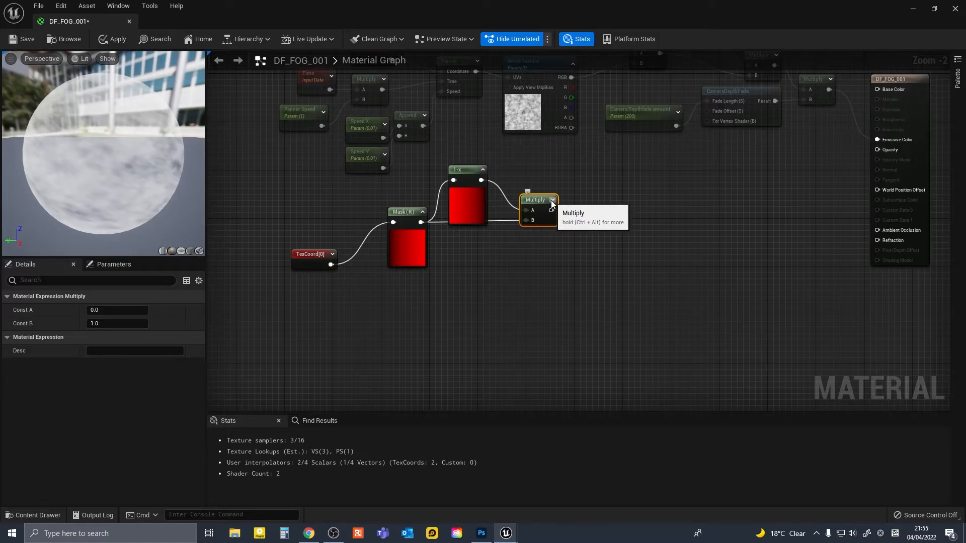
left_click(551, 200)
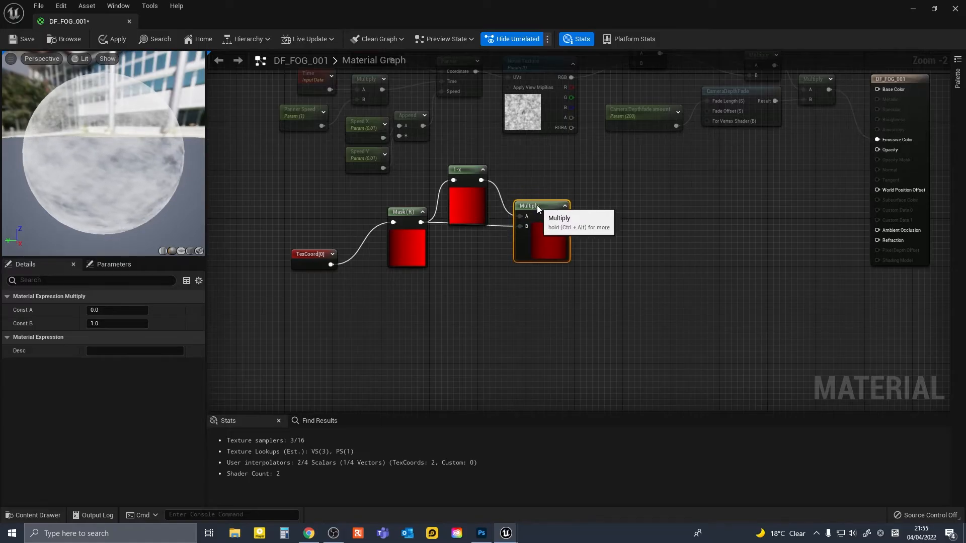
Add a second ComponentMask node below the R mask and expand its preview.
right_click_drag(478, 307, 498, 276)
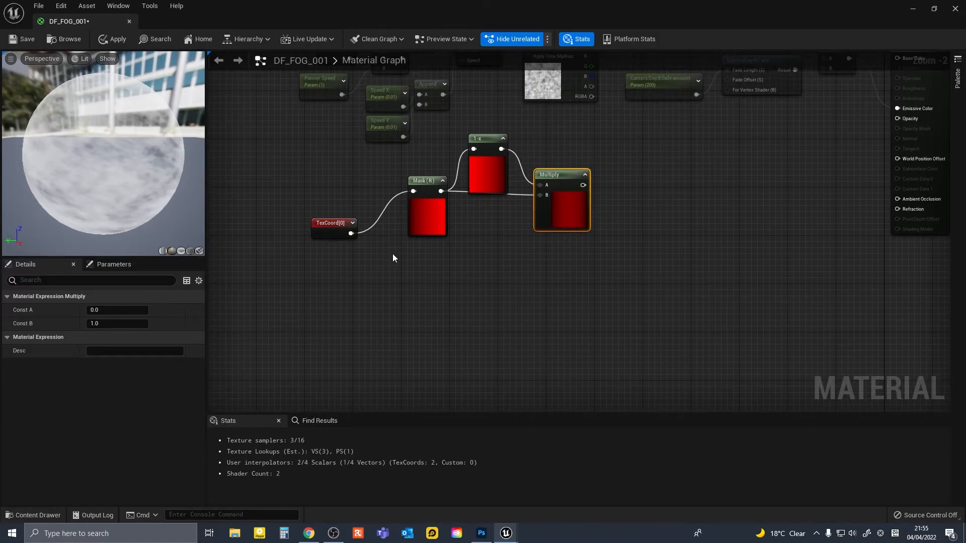
right_click(411, 272)
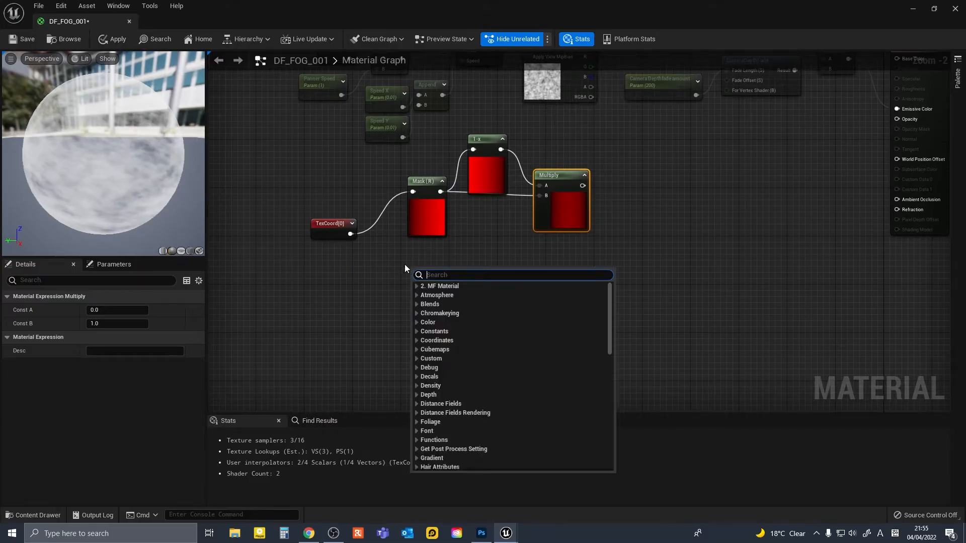
type("comp")
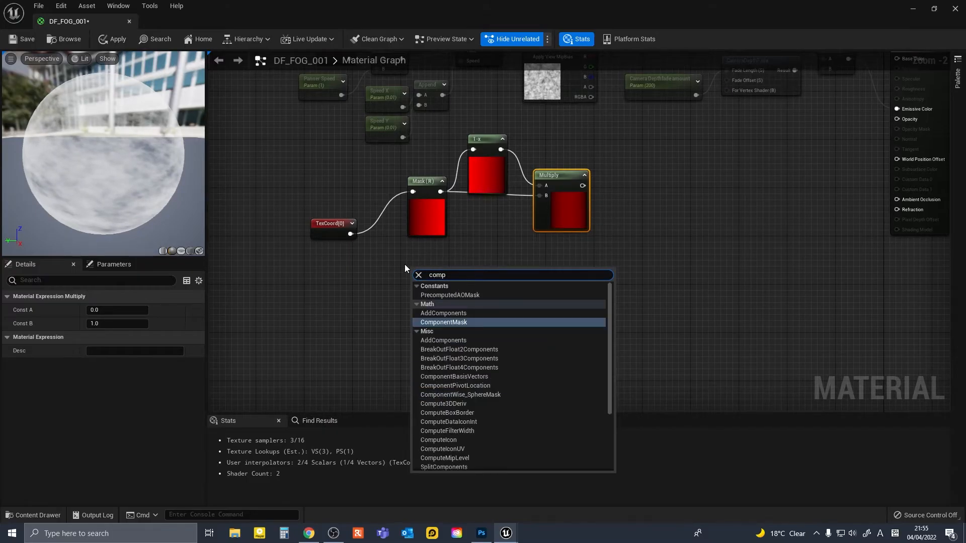
key("Return")
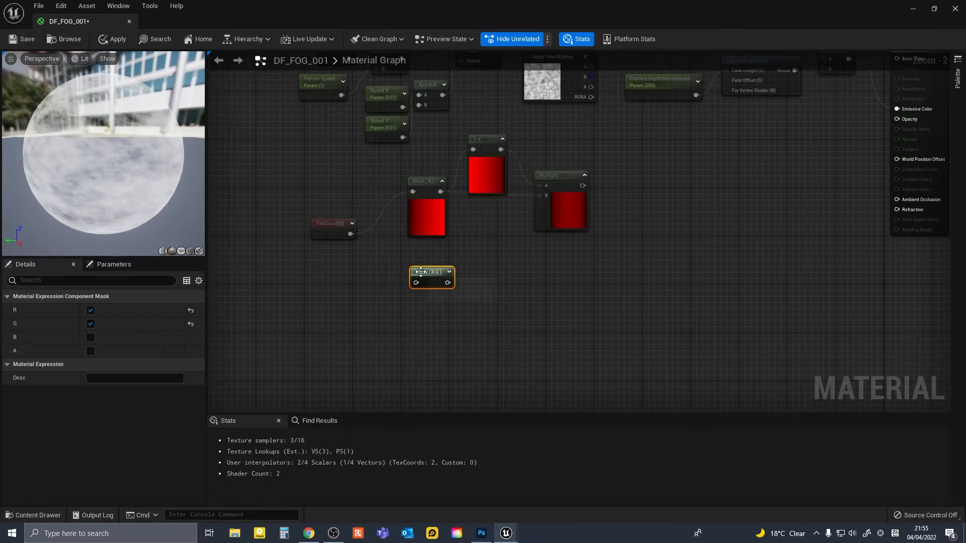
left_click(449, 272)
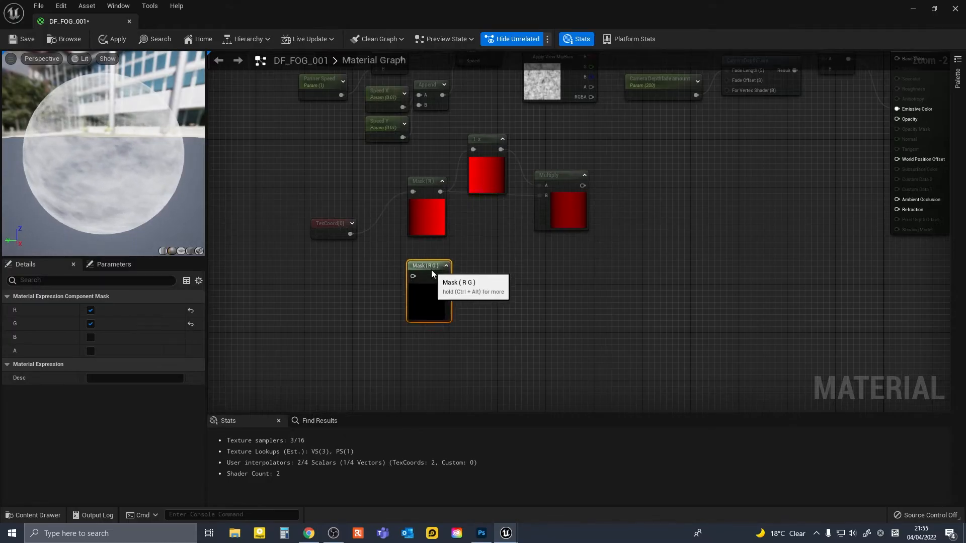
Add a 1-x node and a Multiply node beside the second mask, both with previews expanded.
right_click(473, 270)
type("1-x")
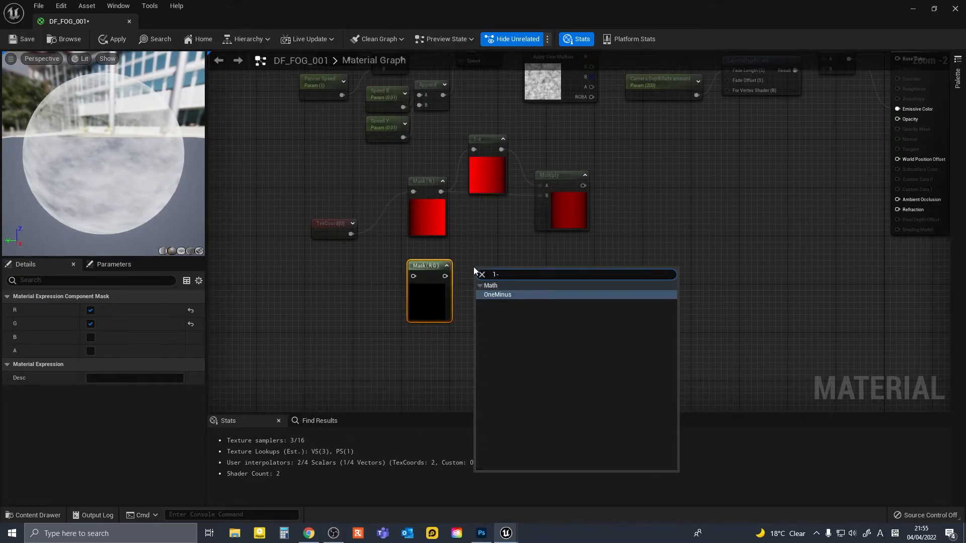
key("Return")
left_click(494, 272)
left_click_drag(494, 272, 485, 297)
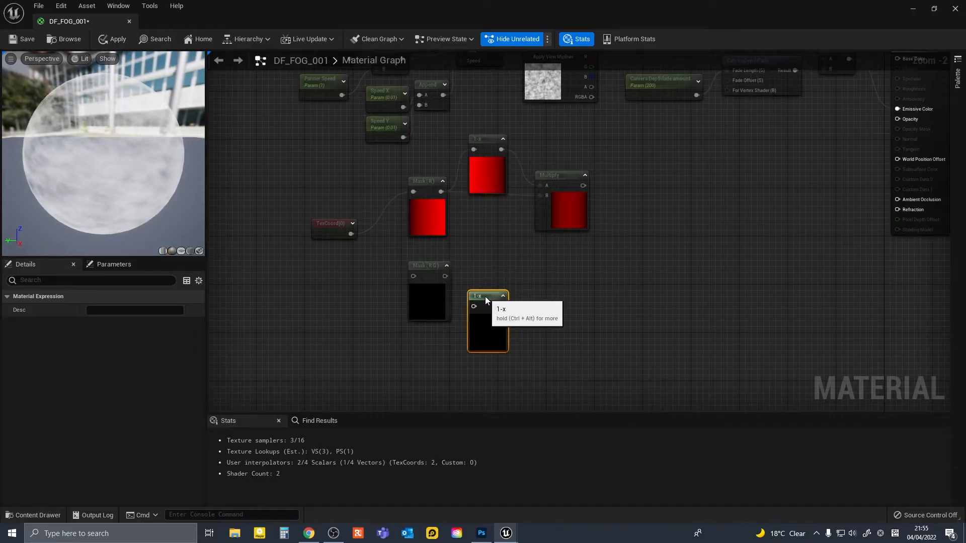
left_click(539, 265)
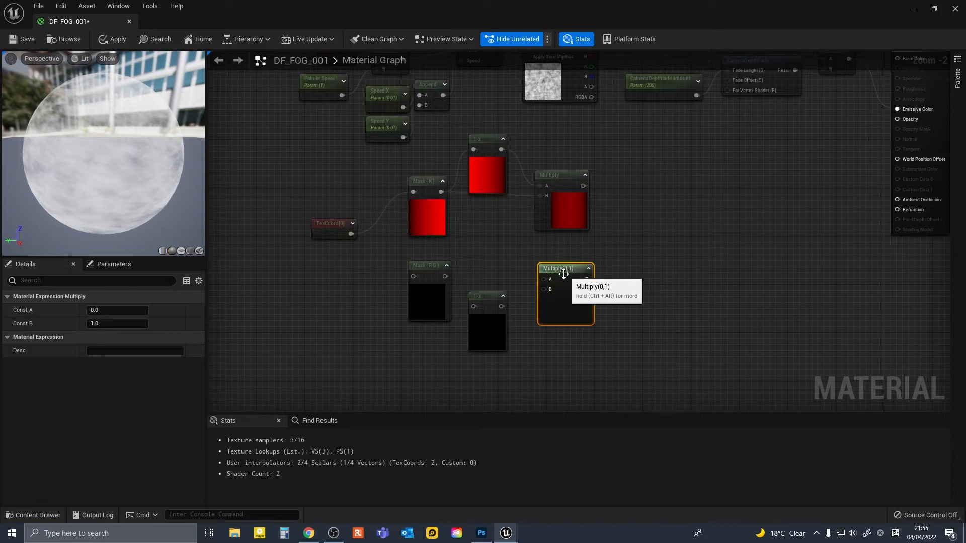
Limit the second mask to G, feed it from TexCoord, and multiply its output by its 1-x inverse.
left_click(426, 270)
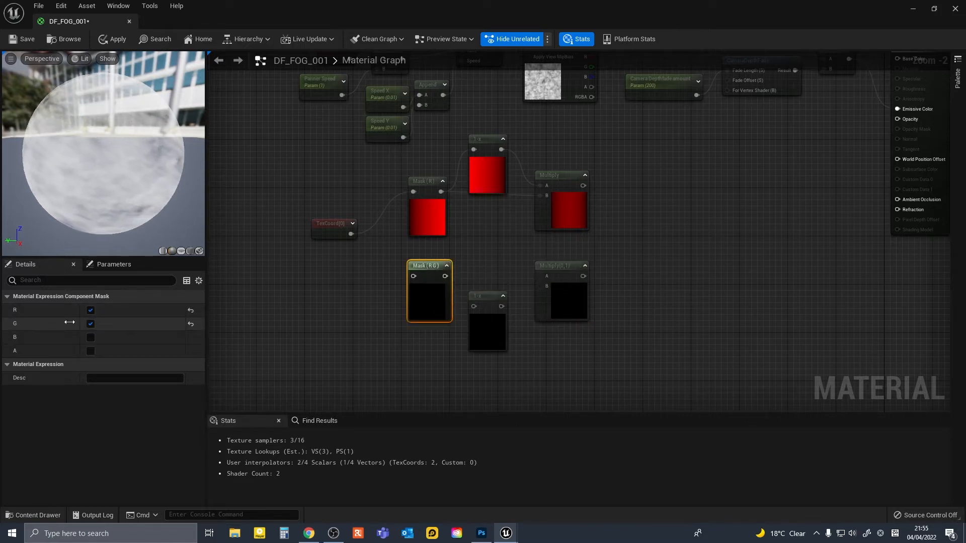
left_click(90, 310)
left_click_drag(350, 234, 540, 286)
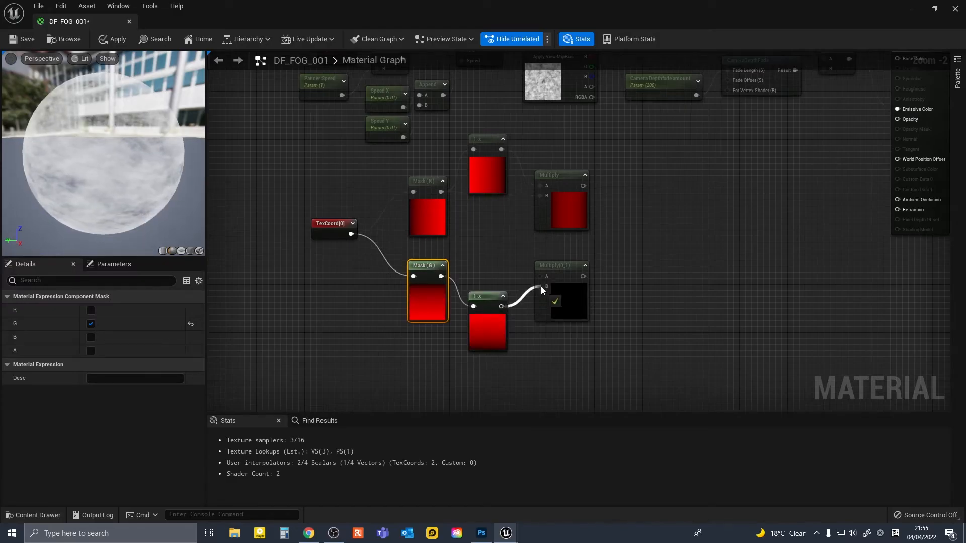
left_click_drag(440, 276, 541, 277)
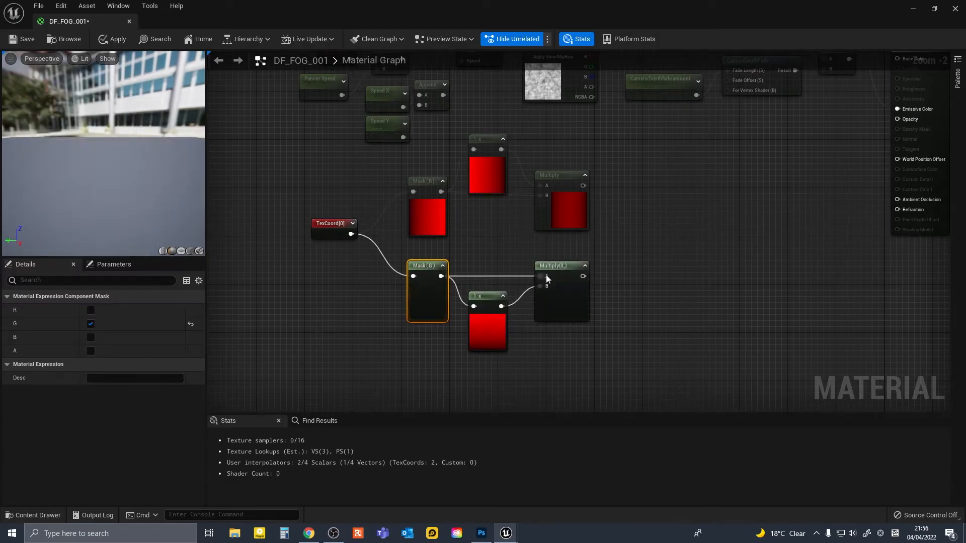
Add a Multiply node that combines the R branch's product in A with the G branch's product in B.
right_click_drag(628, 240, 509, 265)
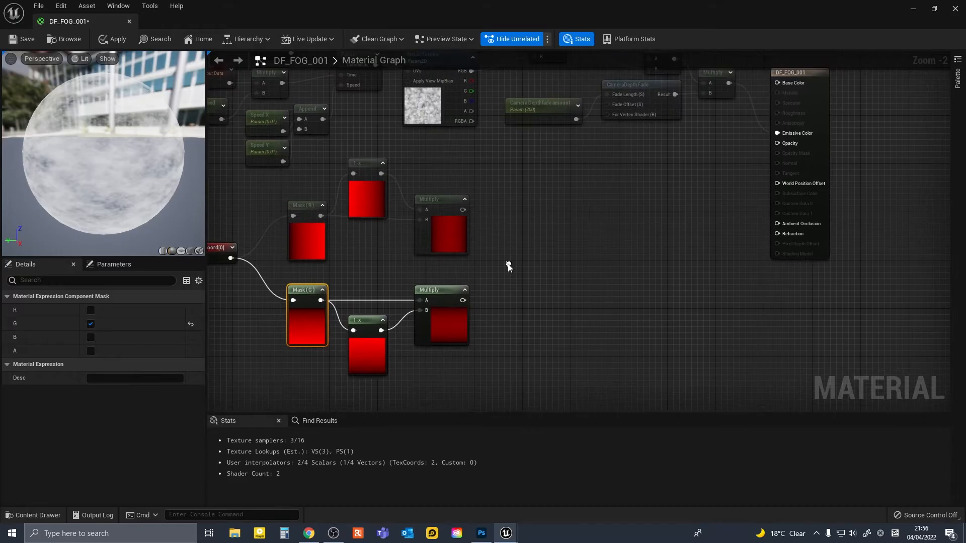
left_click(488, 245)
left_click_drag(463, 210, 494, 260)
left_click_drag(463, 301, 494, 272)
Add a DepthFade node to the right of the combining Multiply and leave space between them.
right_click_drag(494, 273, 518, 273)
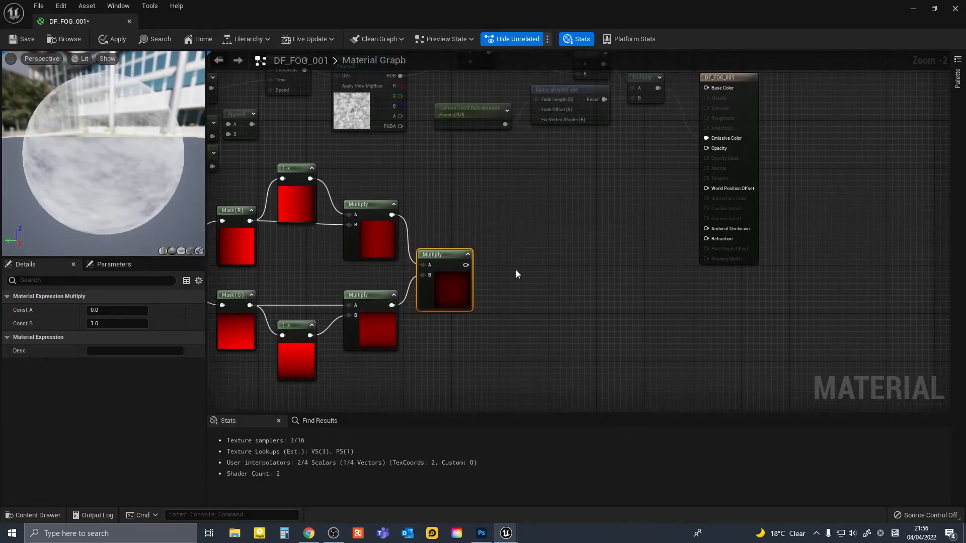
right_click(527, 261)
type("depthfad")
key("Return")
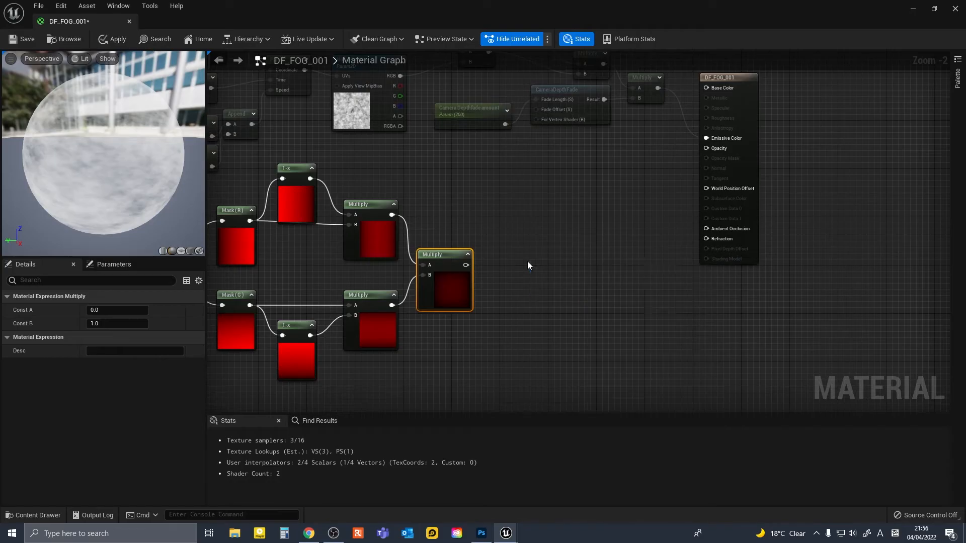
left_click_drag(540, 264, 578, 256)
Place another Multiply node between the combining Multiply and the Depth Fade node.
right_click_drag(538, 255, 556, 242)
left_click(520, 244)
left_click_drag(546, 249, 548, 258)
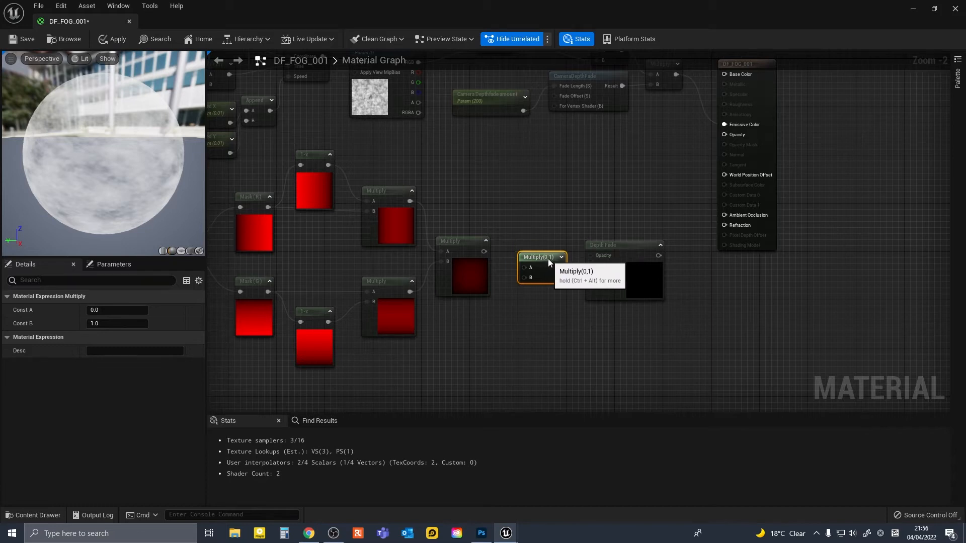
Add a scalar parameter named Edge Feather below the combining Multiply and set its default value to 0.8.
left_click(473, 310)
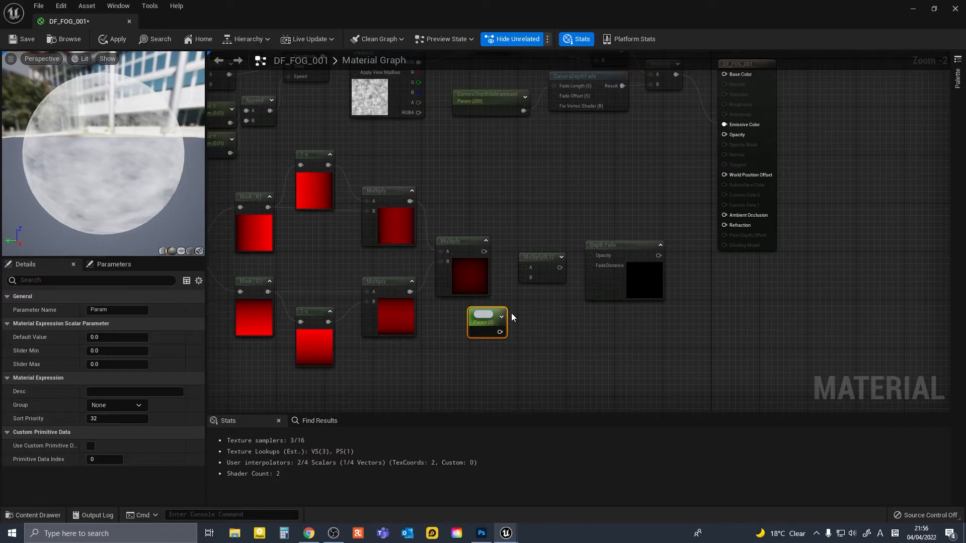
type("Edge Feather")
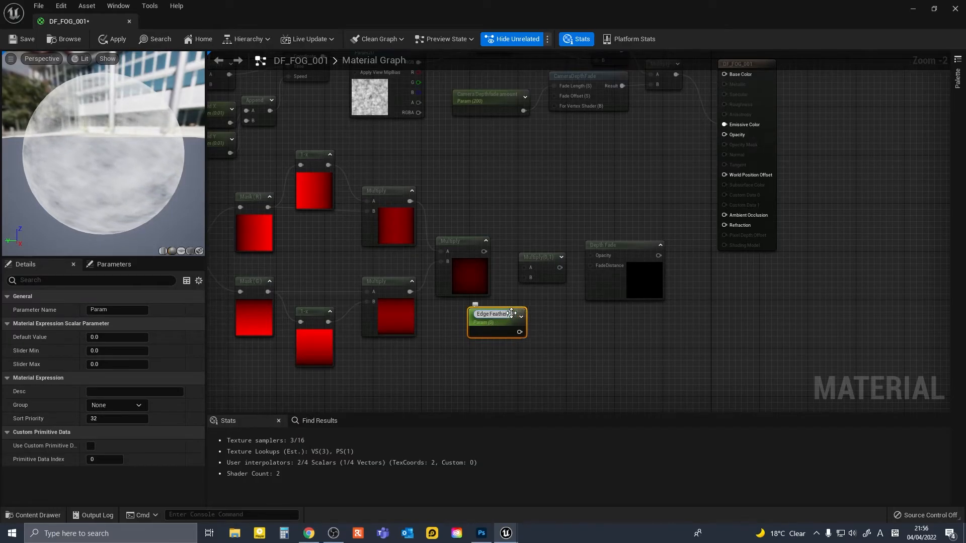
key("Return")
left_click_drag(486, 315, 481, 314)
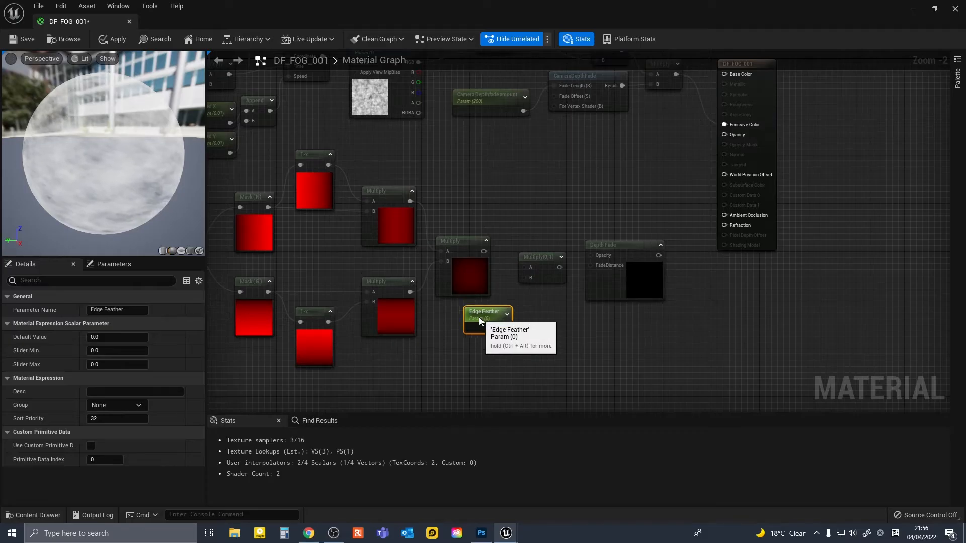
left_click(96, 336)
type("0.8")
key("Return")
Multiply the combined mask by Edge Feather, connect the result to Depth Fade's Opacity, and align the Depth Fade node.
left_click_drag(484, 252, 524, 268)
left_click_drag(505, 328, 590, 257)
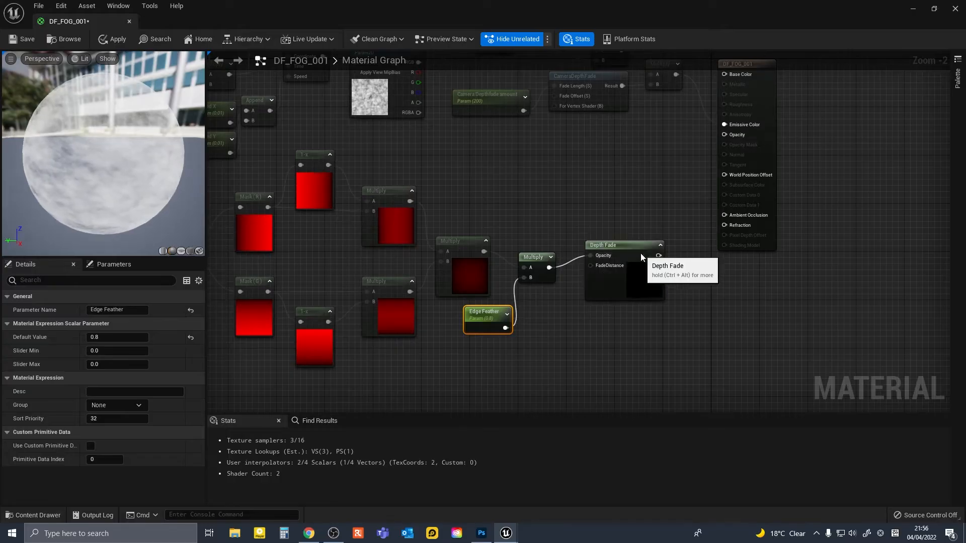
left_click(641, 253)
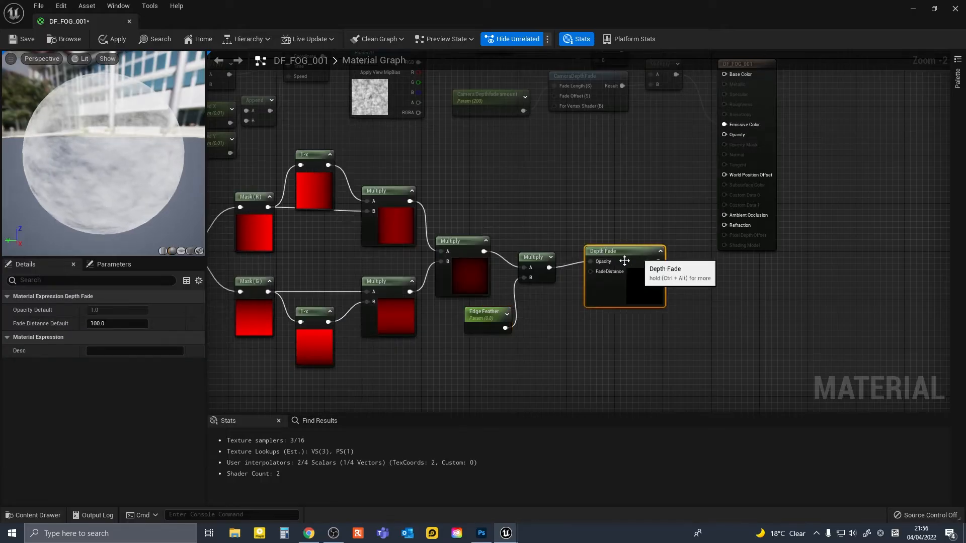
Add a scalar parameter named Depth fade with default value 50 and connect it to the Depth Fade node's FadeDistance.
left_click(545, 304)
type("Depth fade")
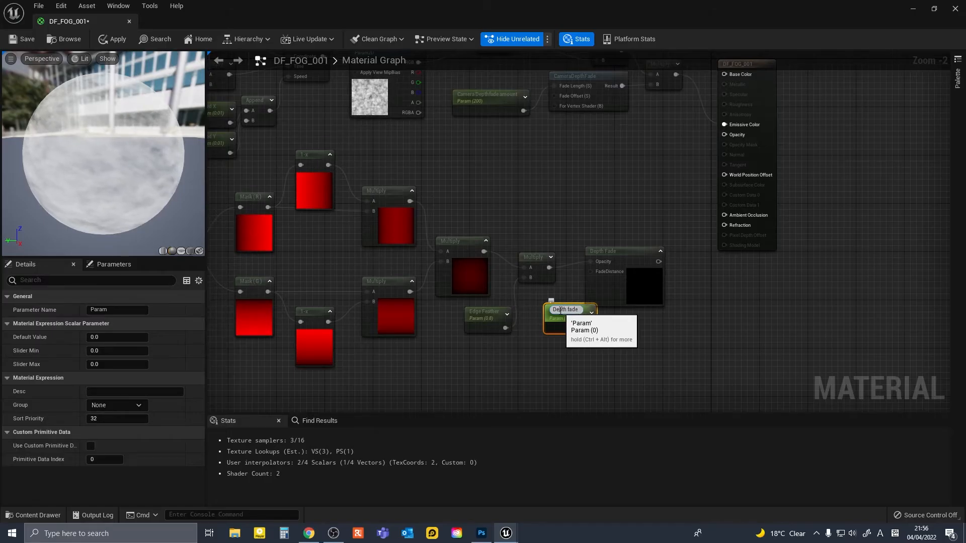
key("Return")
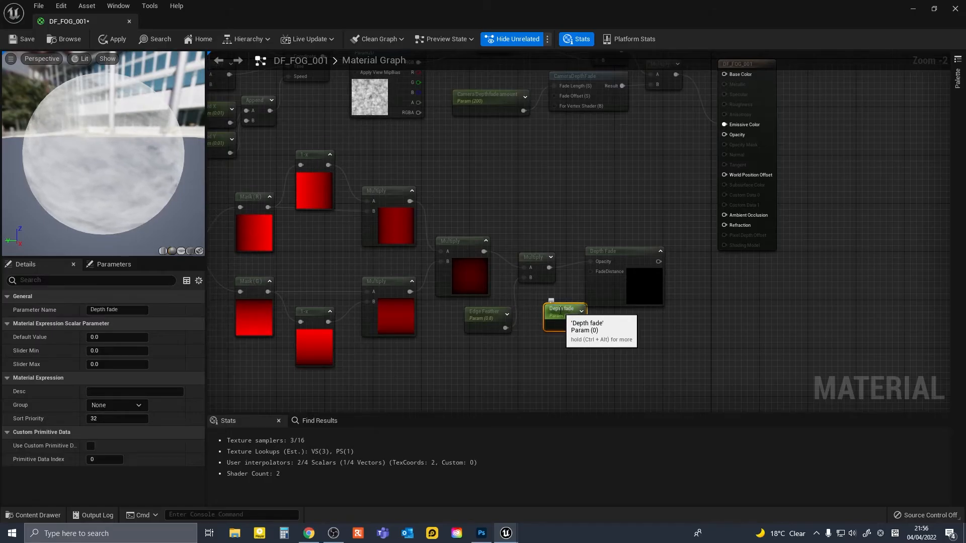
left_click_drag(581, 311, 568, 313)
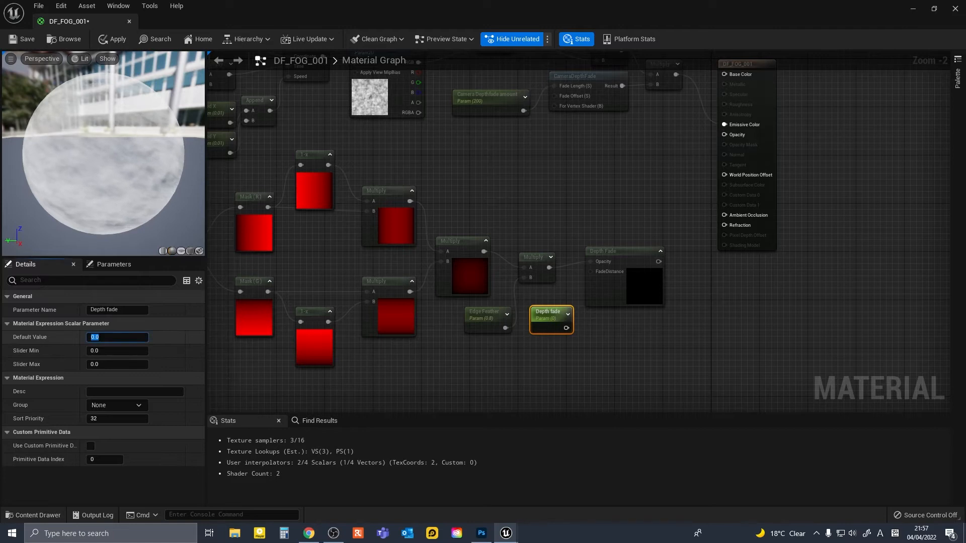
type("50")
key("Return")
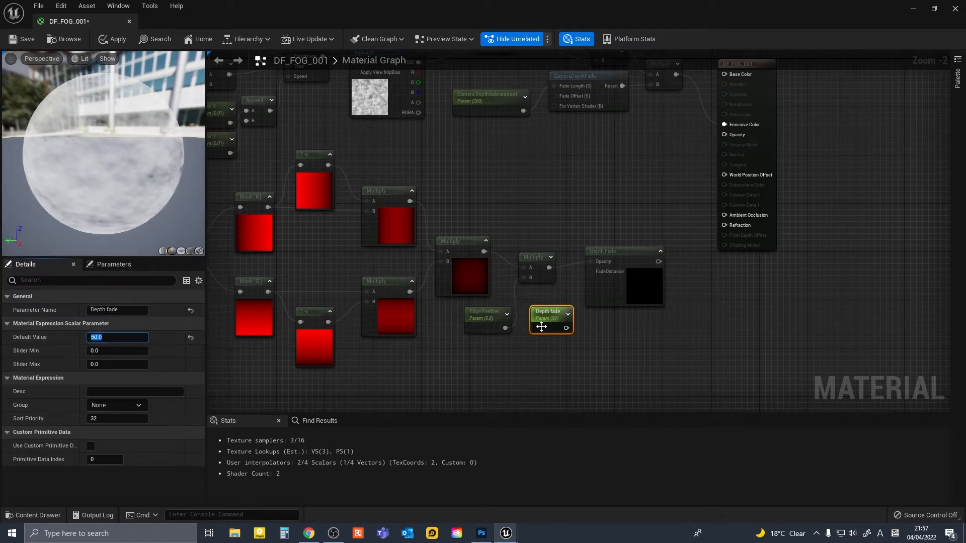
left_click_drag(567, 327, 591, 272)
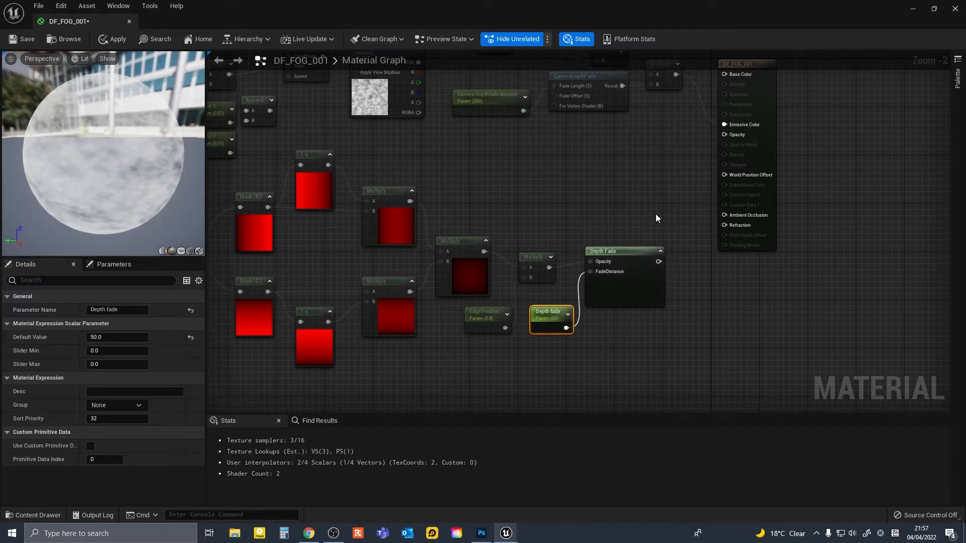
Connect the Depth Fade output to the material's Opacity, and apply and save DF_FOG_001.
right_click_drag(656, 213, 537, 283)
left_click_drag(540, 327, 605, 201)
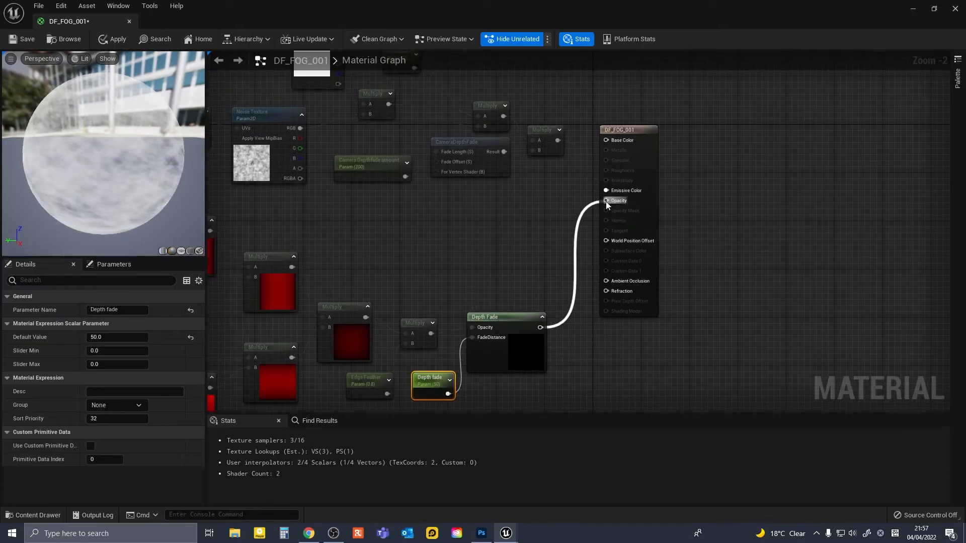
right_click_drag(484, 223, 587, 231)
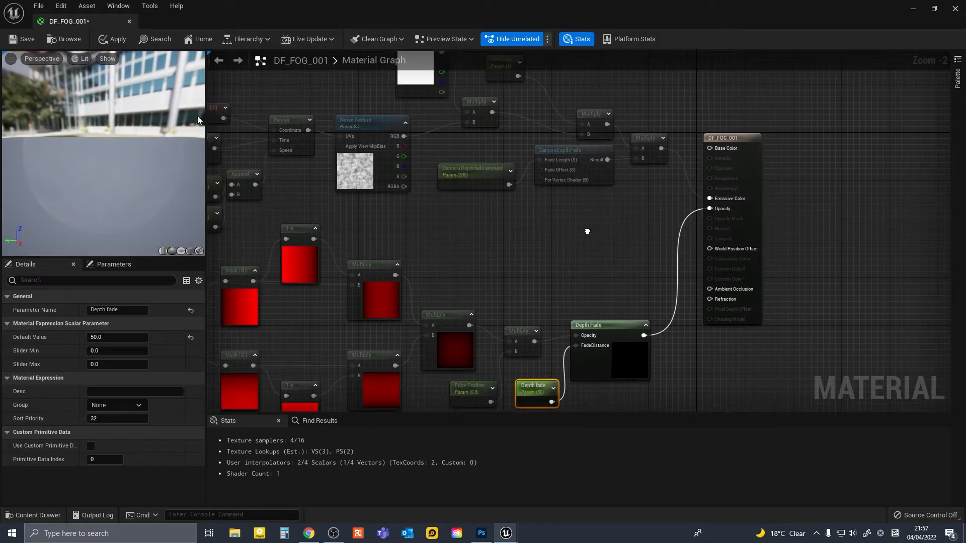
left_click(111, 40)
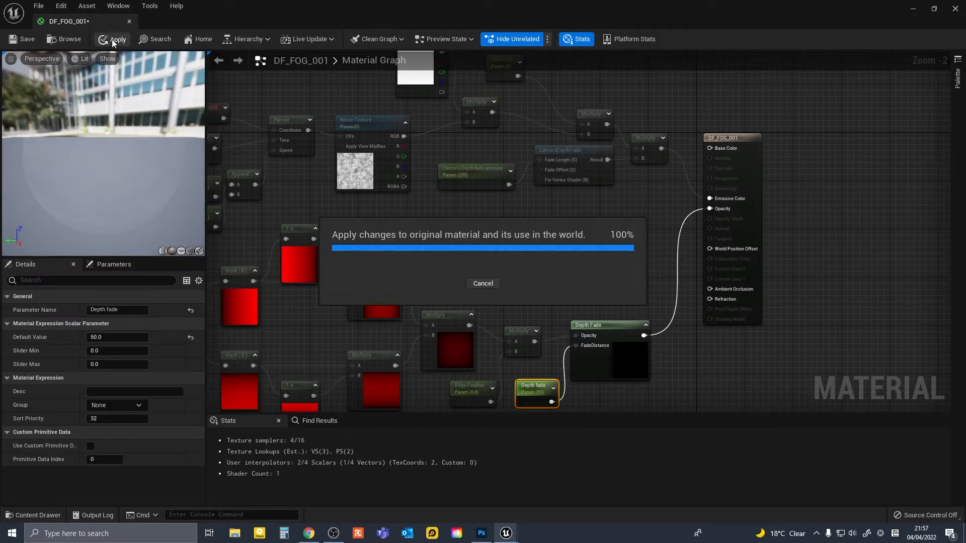
left_click(24, 39)
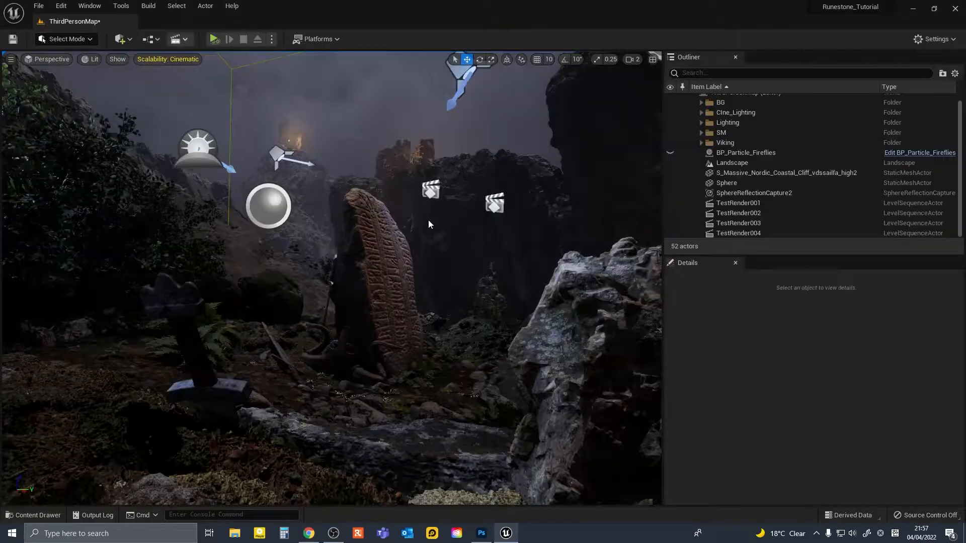
Place a Plane shape in the ThirdPersonMap level near the runestone.
mouse_move(428, 221)
right_mouse_down()
mouse_move(442, 247)
mouse_move(436, 215)
right_mouse_up()
key("ctrl+space")
left_click(122, 40)
mouse_move(168, 146)
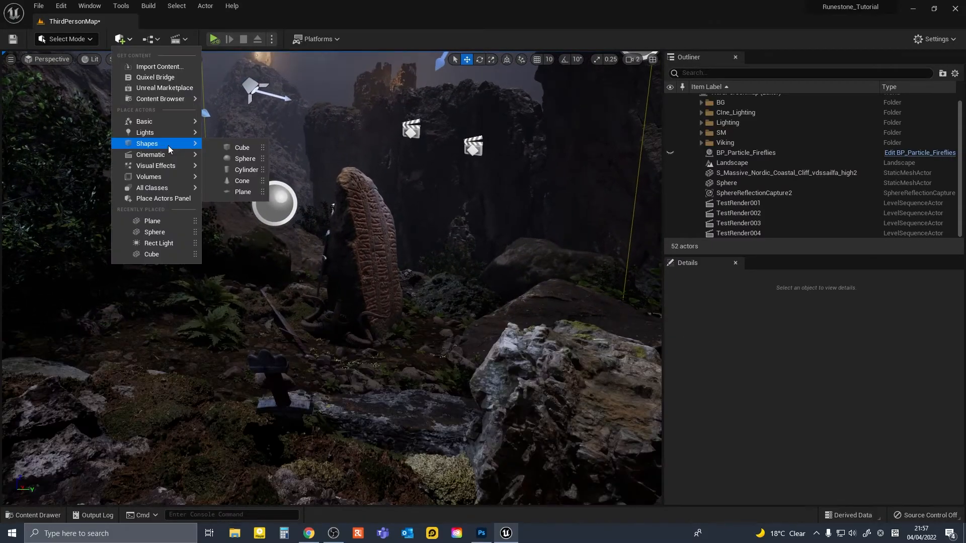
left_click(246, 192)
Move the plane in front of the runestone and rotate it to stand upright.
right_click_drag(342, 236, 328, 216)
left_click_drag(378, 197, 495, 201)
right_click_drag(453, 221, 498, 226)
left_click_drag(406, 221, 405, 143)
key("e")
left_click_drag(401, 151, 402, 186)
Scale the upright plane up into a wide rectangle that covers the runestone.
key("r")
right_click_drag(413, 222, 414, 229)
left_click_drag(414, 229, 426, 229)
left_click_drag(388, 204, 388, 192)
key("w")
Create a material instance of DF_FOG_001 and apply it to the upright plane behind the runestone.
right_click_drag(486, 246, 491, 244)
key("ctrl+space")
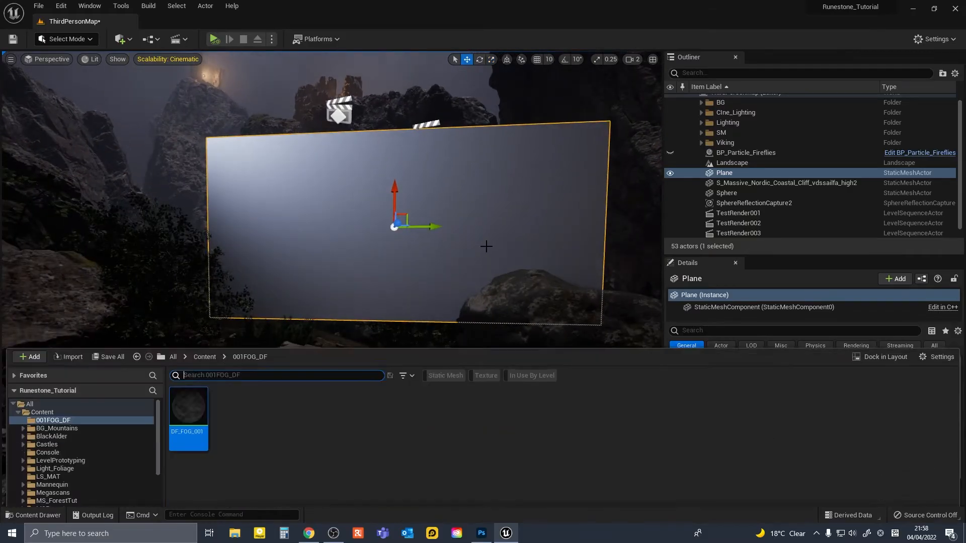
right_click(194, 387)
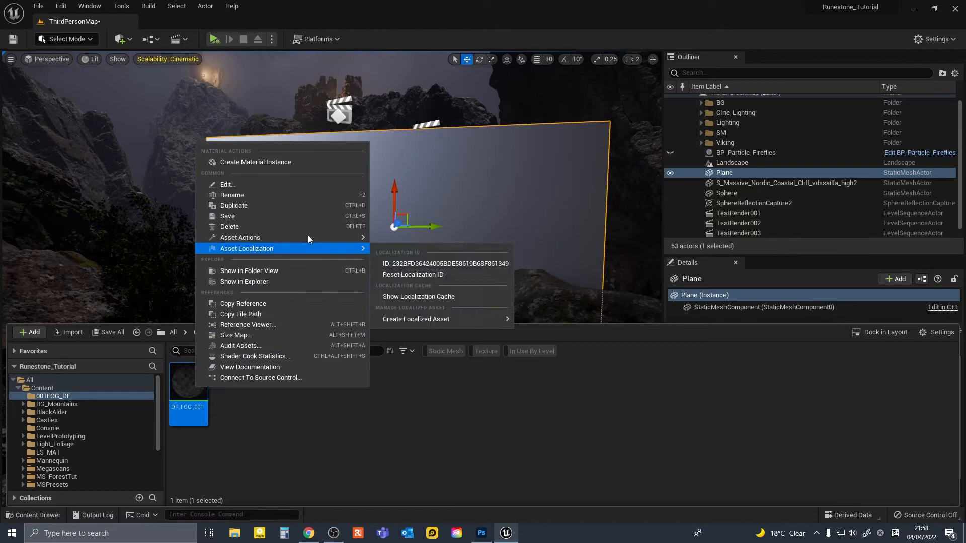
left_click(282, 161)
key("Return")
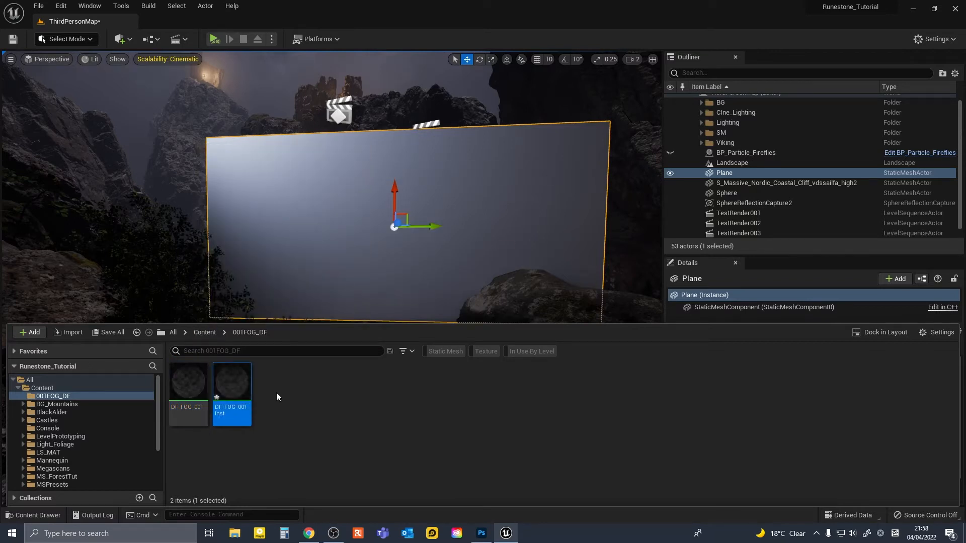
left_click_drag(230, 386, 364, 249)
key("s")
right_click_drag(363, 249, 362, 247)
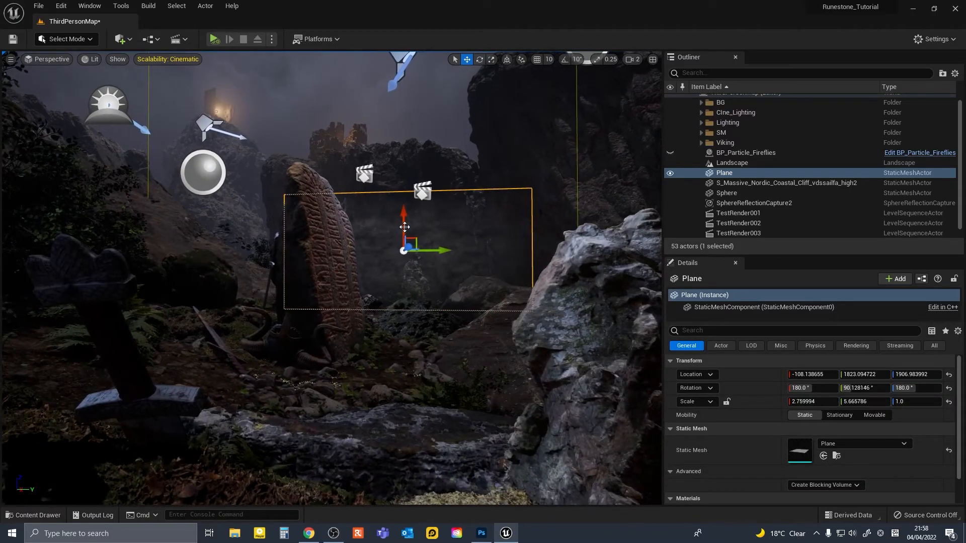
Rename the fog plane actor in the Outliner as DF_Fog001.
left_click(725, 184)
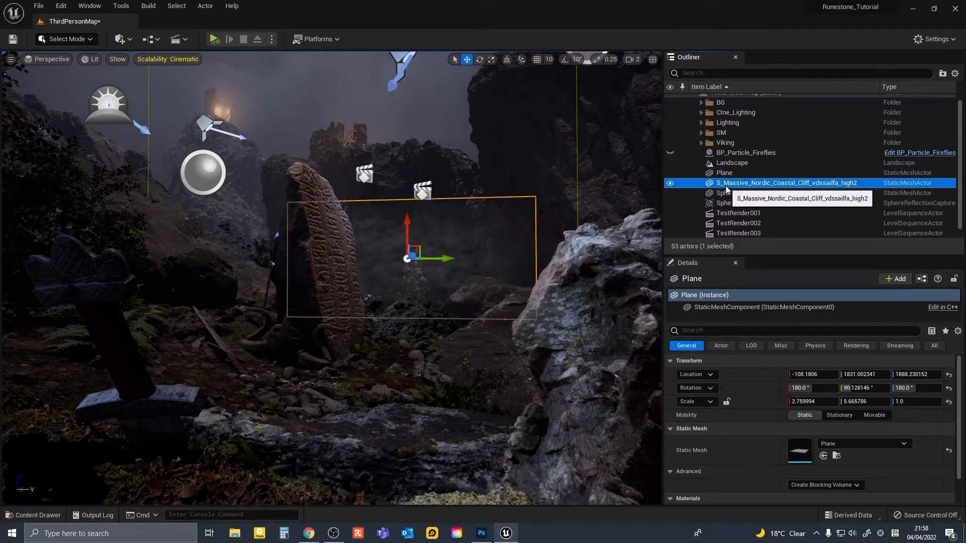
left_click(724, 173)
key("F2")
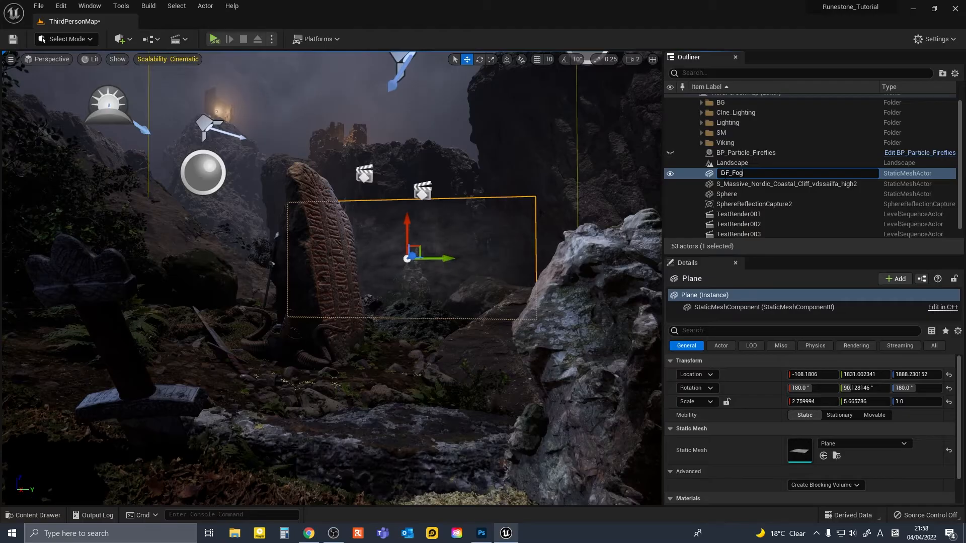
type("DF_Fog001")
key("Return")
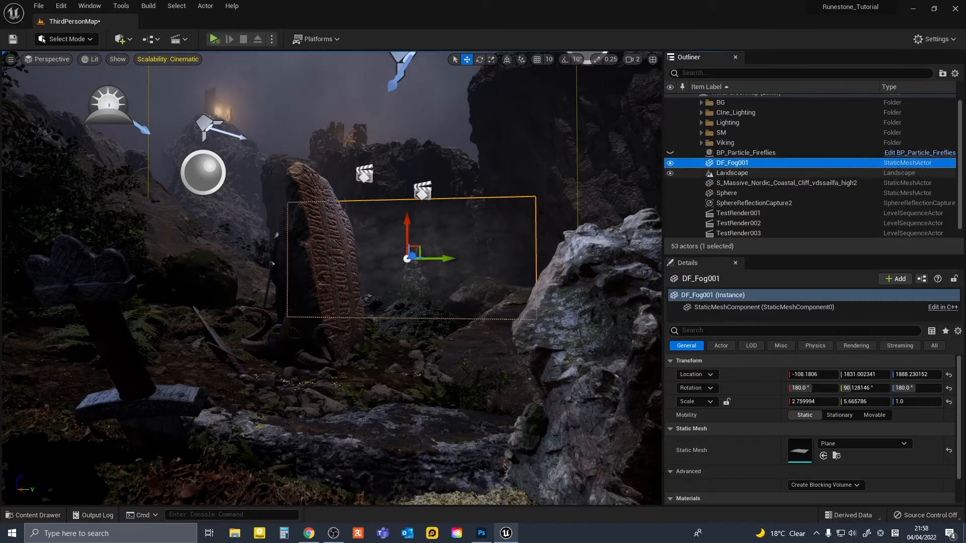
Put the DF_Fog001 actor in a new Outliner folder named DF_FOG.
left_click(942, 74)
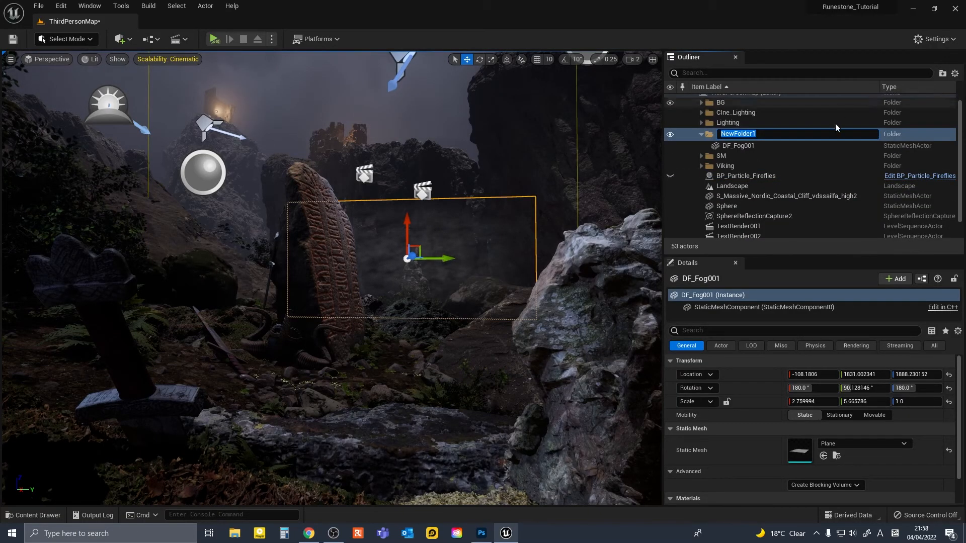
type("DF")
type("FO")
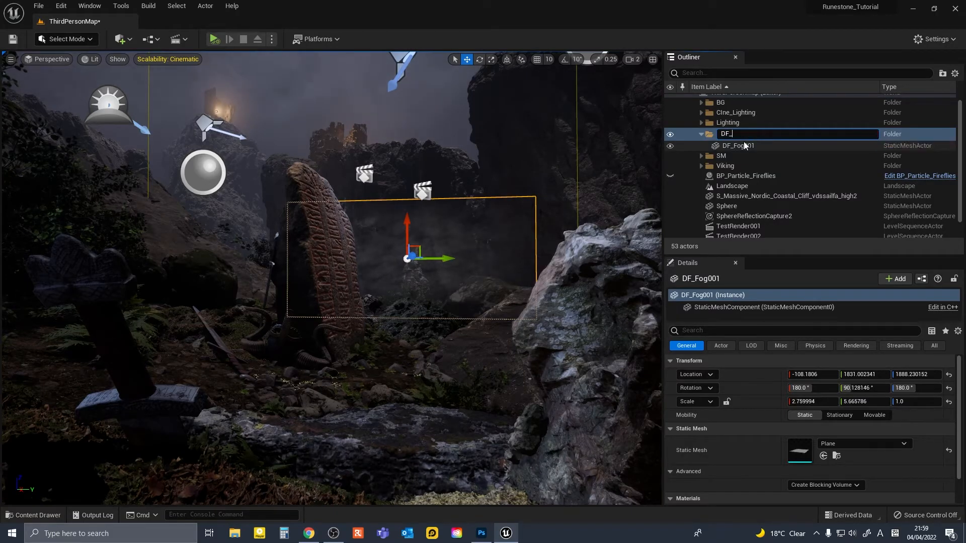
type("FOG")
key("Return")
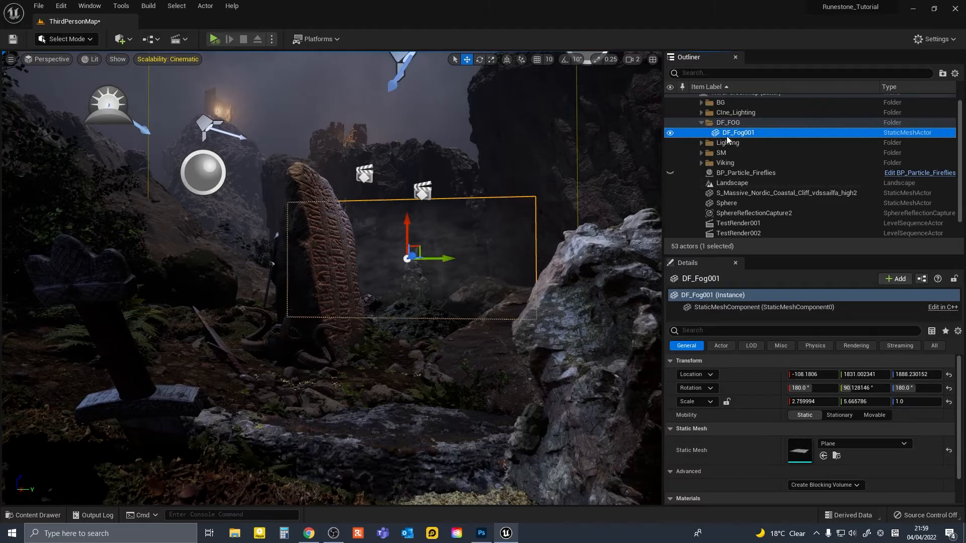
Open the material instance used by DF_Fog001 and place its editor as a floating window beside the level viewport.
scroll(771, 442, "down", 1)
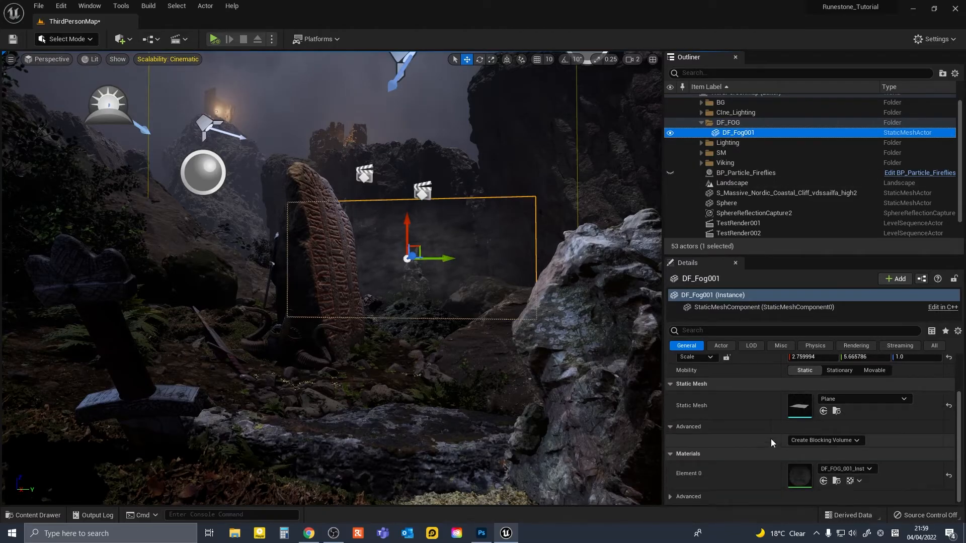
double_click(801, 472)
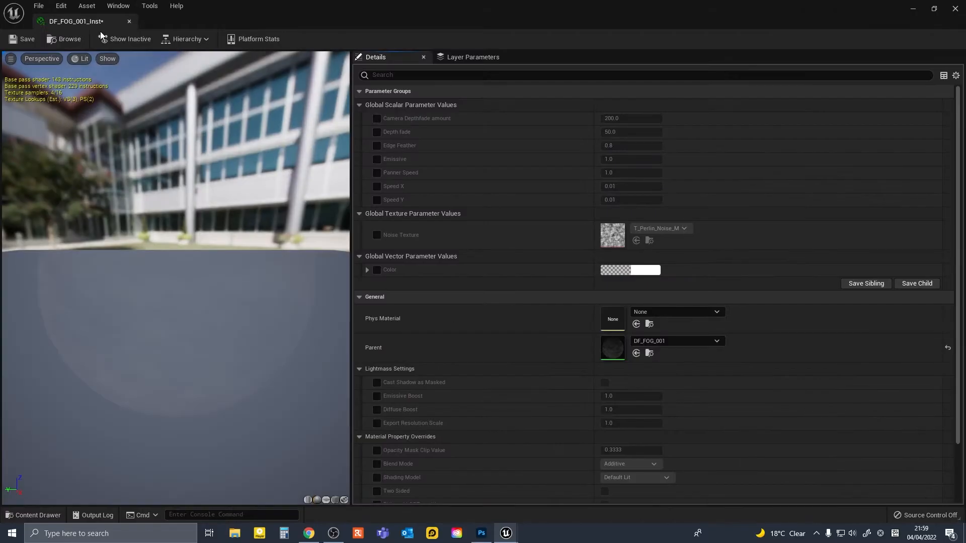
double_click(100, 21)
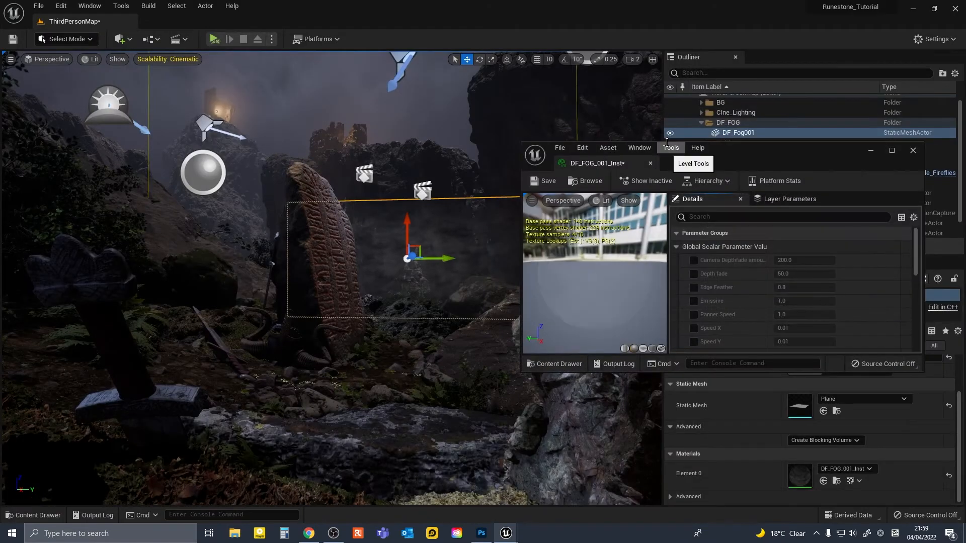
double_click(667, 142)
Enable the overrides for all scalar parameters and the Color parameter of the fog instance, leaving Noise Texture off.
left_click(693, 119)
left_click(694, 133)
left_click(694, 146)
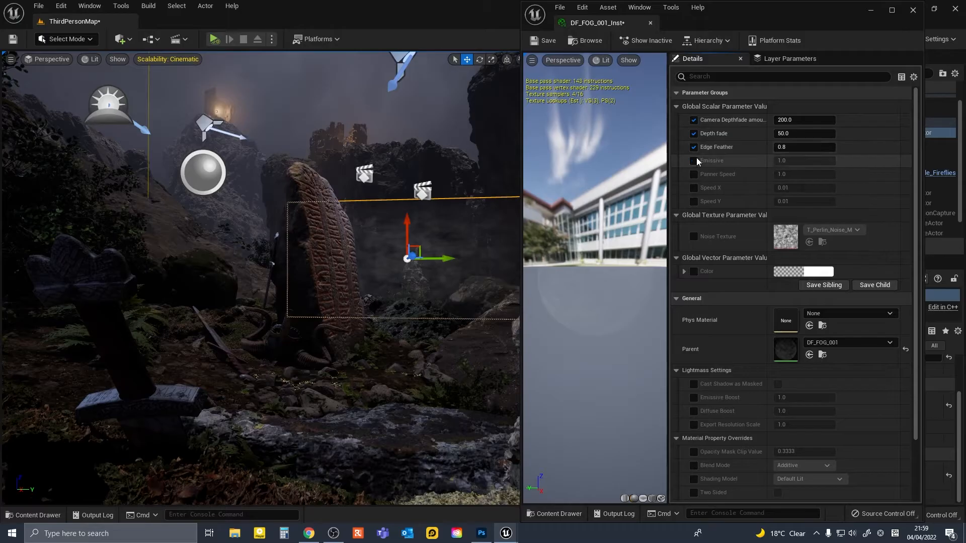
left_click(694, 160)
left_click(694, 174)
left_click(694, 187)
left_click(694, 201)
left_click(693, 271)
Set Speed X to -0.005 and Speed Y to -0.01, with Emissive at about 2.65 and Edge Feather at about 0.77.
right_click_drag(312, 282, 287, 279)
key("a")
key("d")
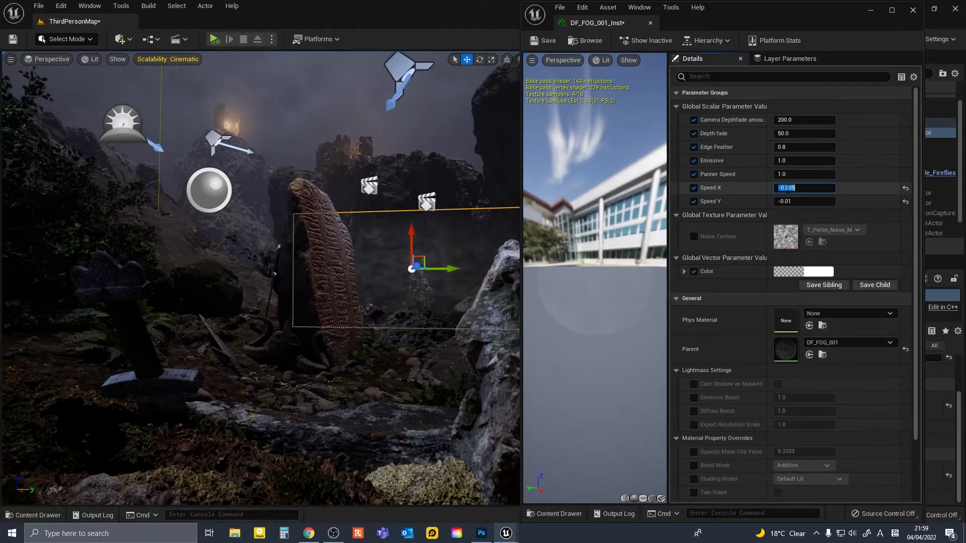
left_click_drag(786, 162, 802, 133)
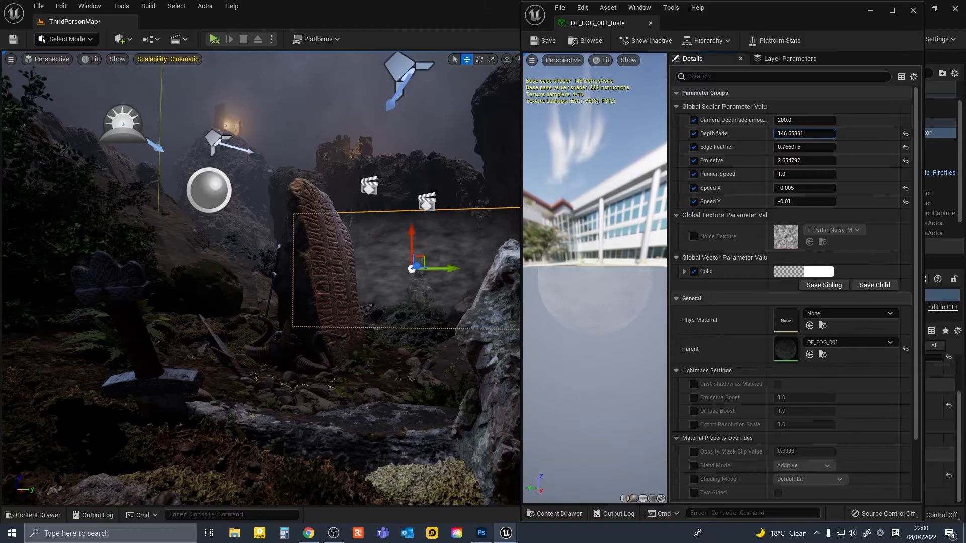
Raise the fog instance's Depth fade to about 1397.5 and tune its Camera Depthfade amount.
left_click_drag(802, 133, 807, 134)
left_click_drag(802, 121, 795, 121)
key("w")
right_click_drag(418, 258, 434, 260)
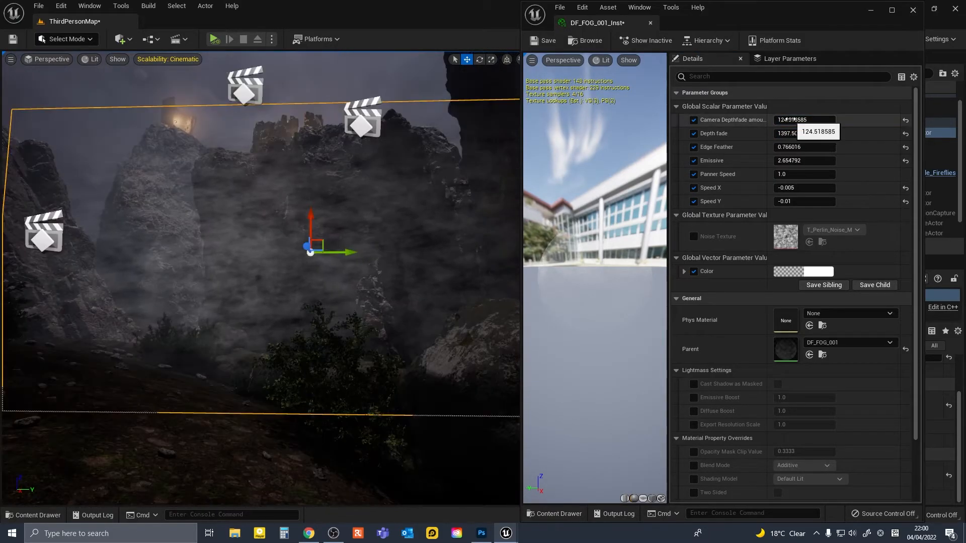
mouse_move(791, 120)
left_mouse_down()
mouse_move(811, 120)
mouse_move(800, 120)
left_mouse_up()
Deselect the fog plane and examine the fog behind the runestone from near and far.
mouse_move(418, 258)
right_mouse_down()
mouse_move(434, 252)
mouse_move(397, 259)
mouse_move(407, 263)
right_mouse_up()
key("s")
key("s")
mouse_move(365, 315)
right_mouse_down()
mouse_move(373, 315)
mouse_move(365, 316)
right_mouse_up()
key("w")
key("Escape")
right_click_drag(437, 261, 526, 234)
key("s")
key("ctrl+space")
key("ctrl+space")
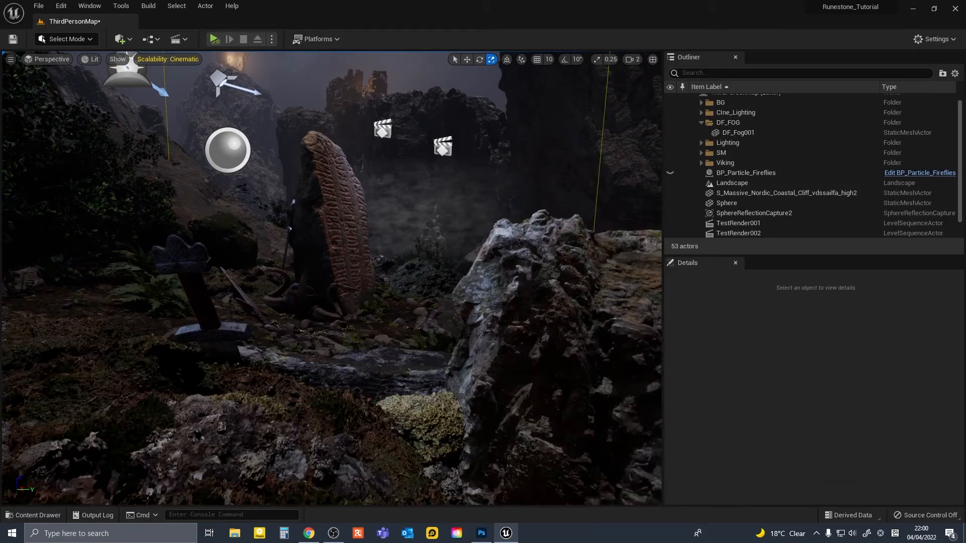
key("ctrl+space")
key("ctrl+space")
Place a second Plane shape in the level near the runestone.
left_click(130, 39)
mouse_move(164, 145)
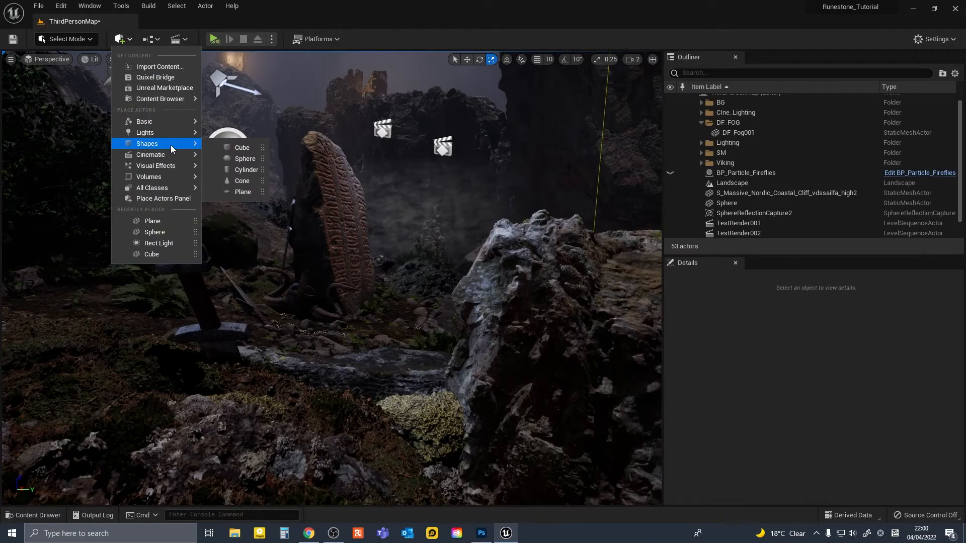
left_click(242, 192)
key("f")
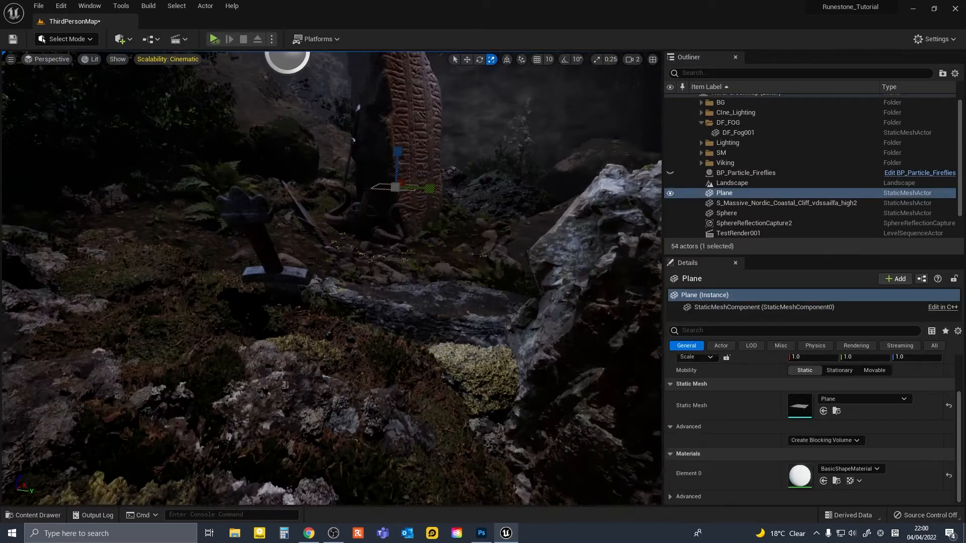
Position the new plane flat over the ground at the runestone's base and scale it to about 2.0 by 2.84.
left_click_drag(387, 294, 388, 267)
right_click_drag(388, 267, 437, 216)
key("r")
left_click_drag(352, 281, 402, 322)
right_click_drag(403, 322, 362, 309)
key("w")
key("e")
Create another material instance of DF_FOG_001 and apply it to the ground plane.
key("ctrl+space")
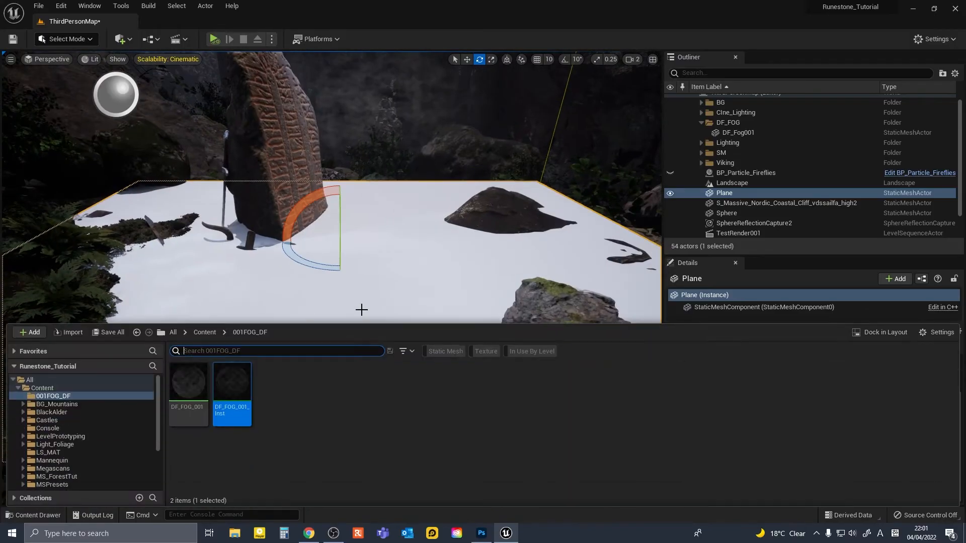
left_click(286, 438)
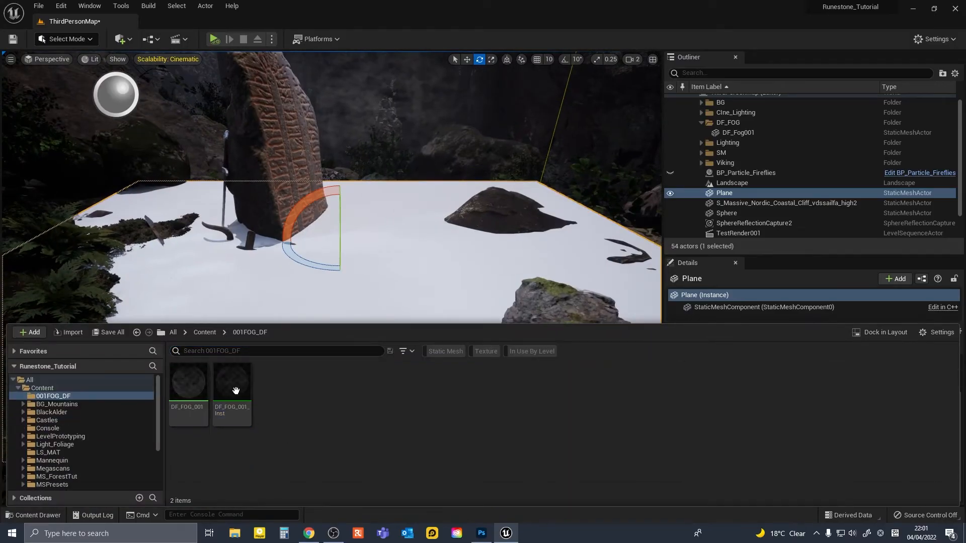
right_click(200, 389)
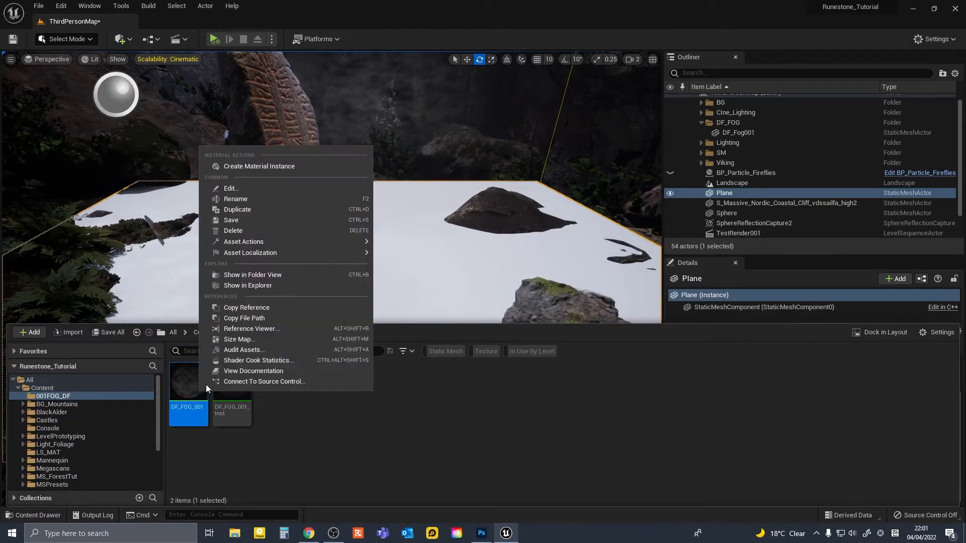
left_click(282, 167)
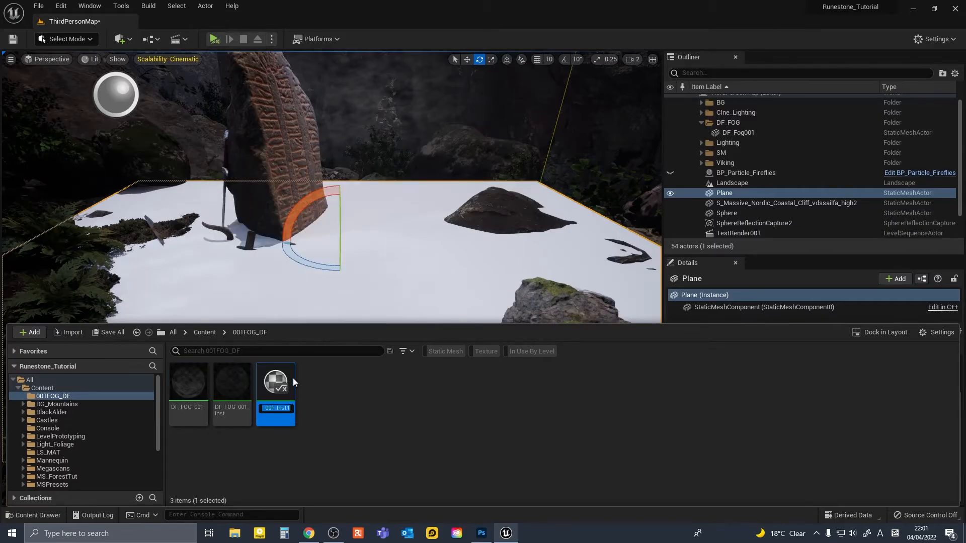
left_click_drag(276, 390, 385, 257)
Rename the ground plane actor as DF_Fog002 and move it into the DF_FOG folder.
double_click(726, 195)
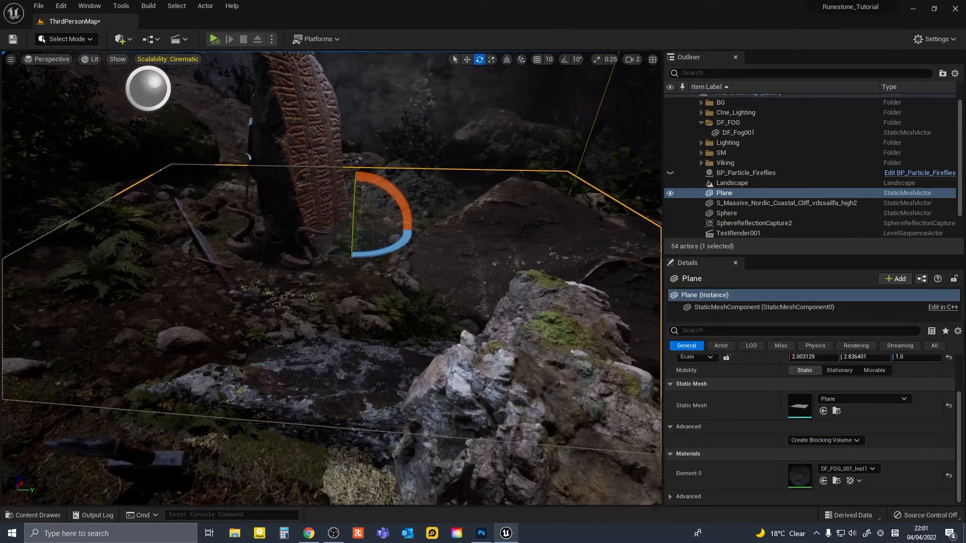
left_click(726, 197)
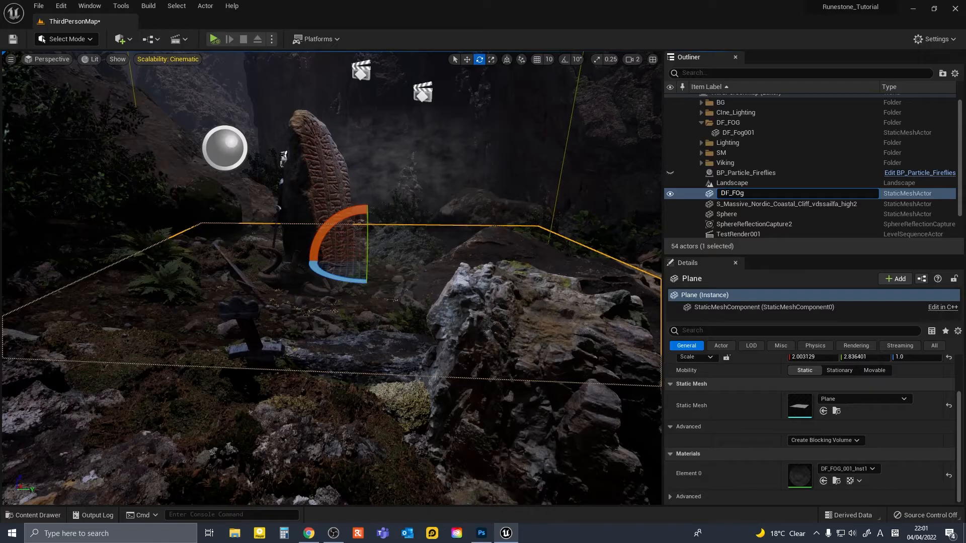
type("DF_Fog003")
key("Return")
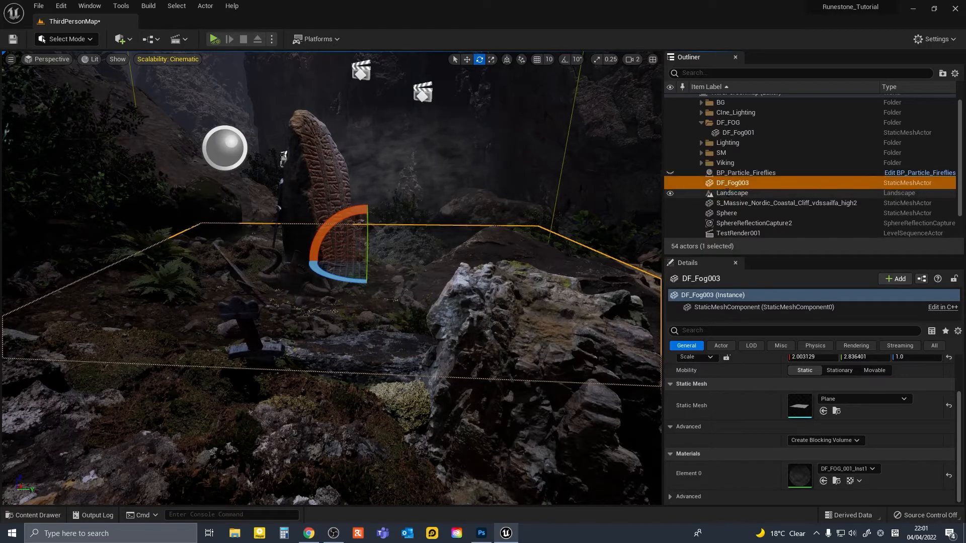
left_click(755, 186)
left_click(754, 185)
key("BackSpace")
type("2")
key("Return")
left_click_drag(744, 184, 708, 123)
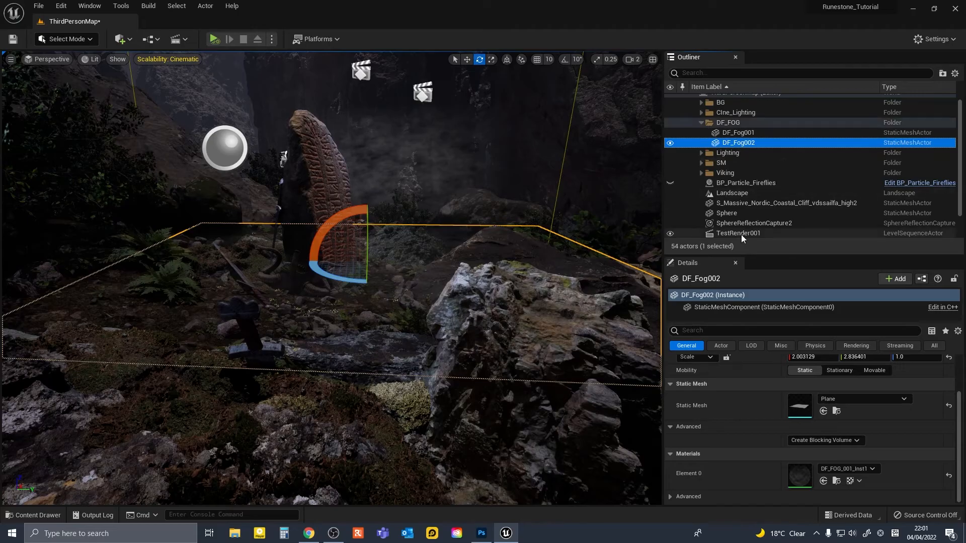
In the ground plane's instance DF_FOG_001_Inst1, override the scalar and Color parameters, raising Emissive to about 28.5 and increasing Depth fade.
double_click(800, 480)
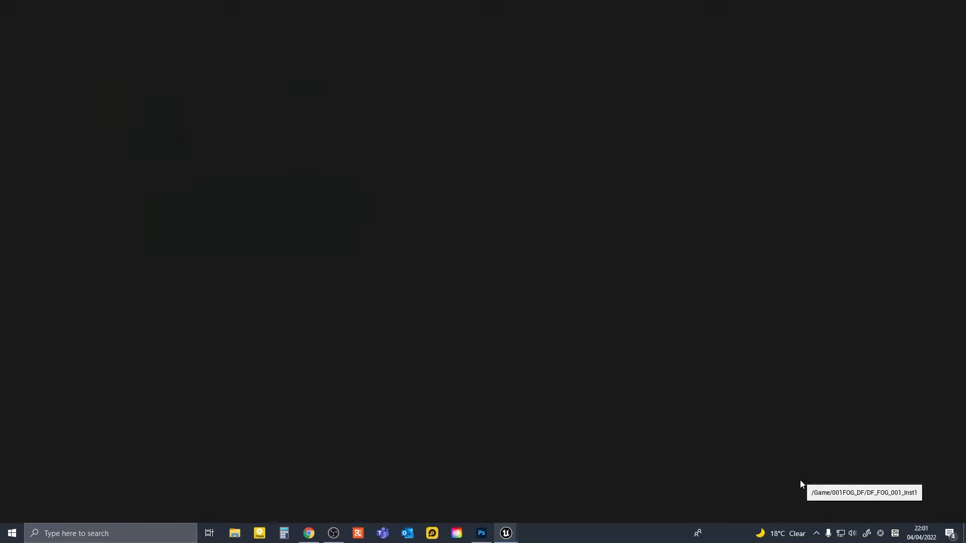
left_click_drag(751, 174, 775, 16)
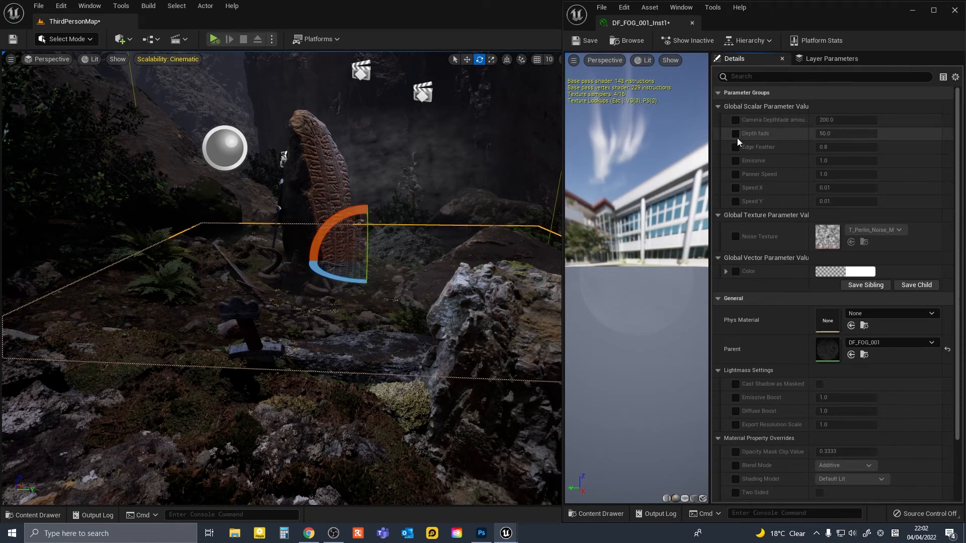
left_click_drag(826, 160, 891, 160)
left_click(838, 187)
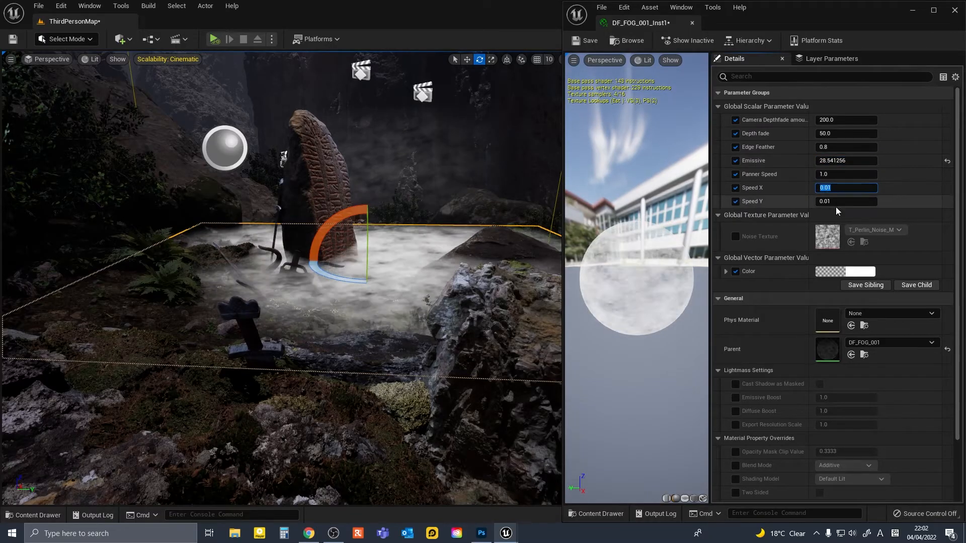
left_click_drag(825, 134, 866, 133)
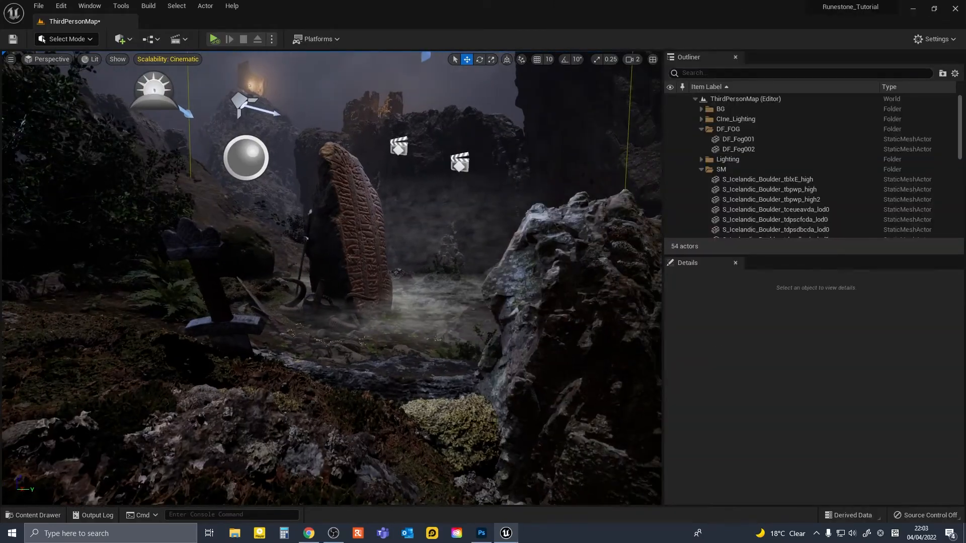
Duplicate the material DF_FOG_001 in the 001FOG_DF folder as DF_FOG_002.
right_click_drag(332, 278, 345, 282)
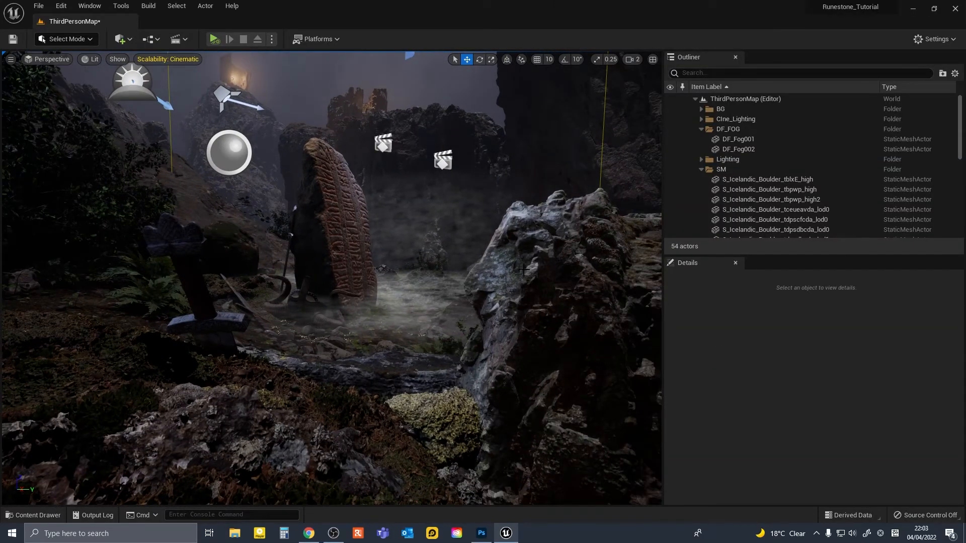
key("ctrl+space")
left_click(387, 433)
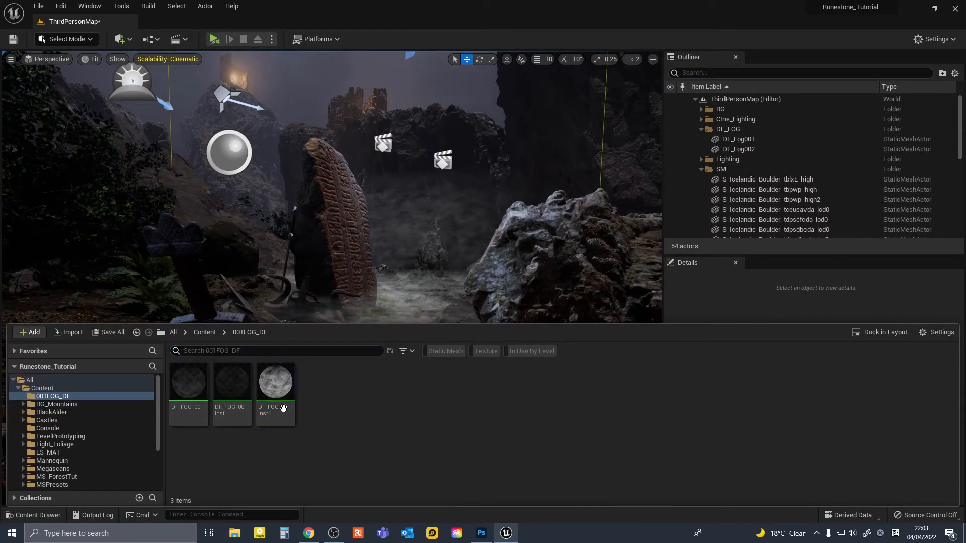
right_click(189, 385)
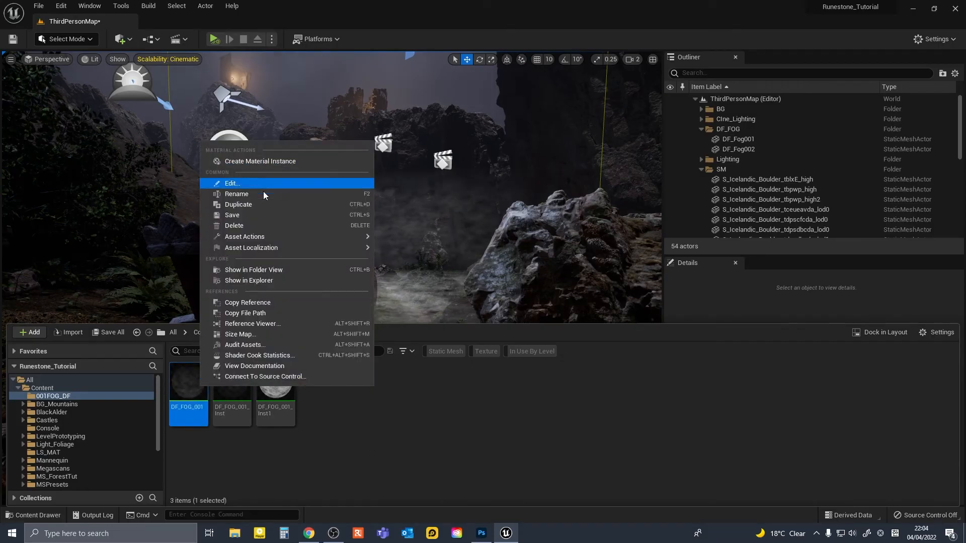
left_click(274, 204)
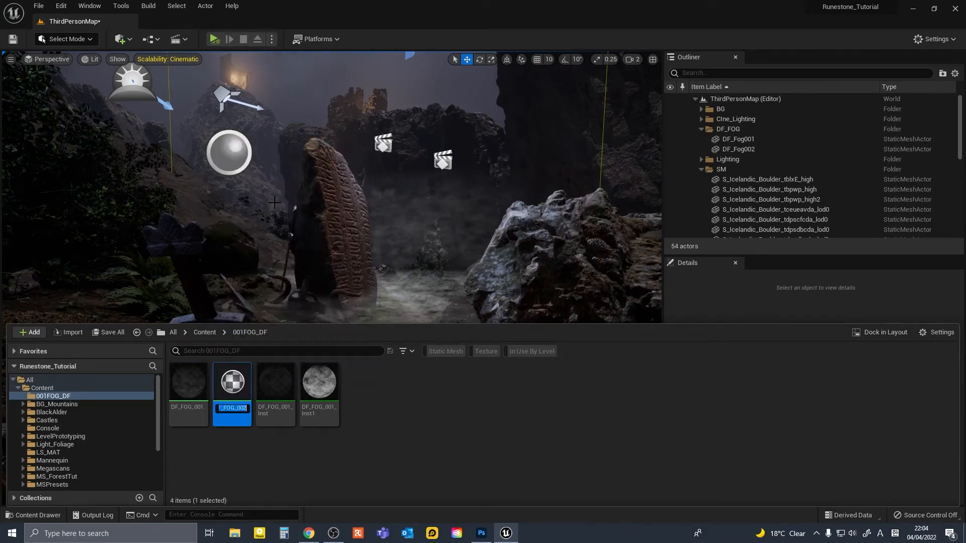
Open the DF_FOG_002 material graph and select its Noise Texture parameter node.
double_click(236, 394)
scroll(464, 246, "down", 3)
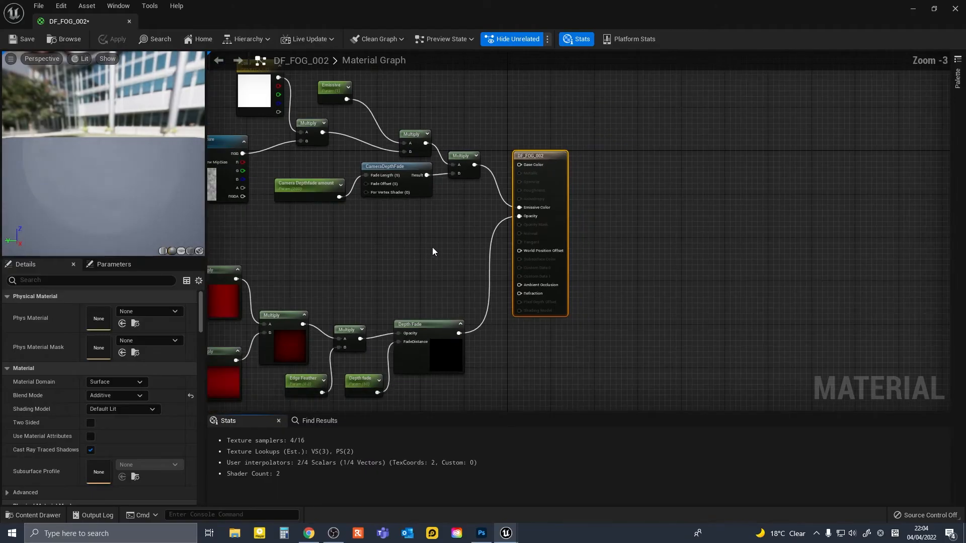
right_click_drag(407, 245, 601, 235)
right_click_drag(502, 219, 586, 258)
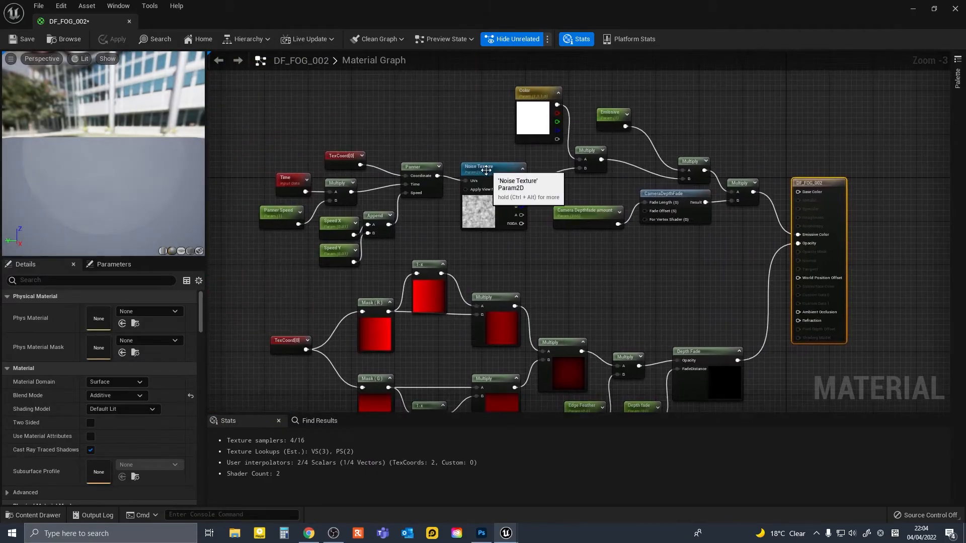
left_click(482, 169)
right_click_drag(423, 128, 463, 128)
scroll(135, 377, "down", 3)
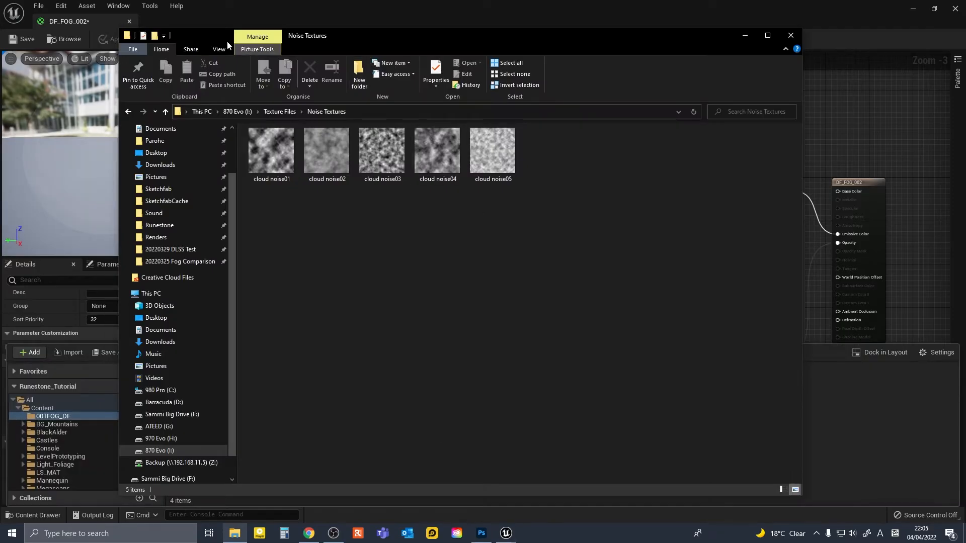
Import the cloud noise01 image from the Noise Textures folder into the project's 001FOG_DF folder.
left_click_drag(118, 27, 298, 161)
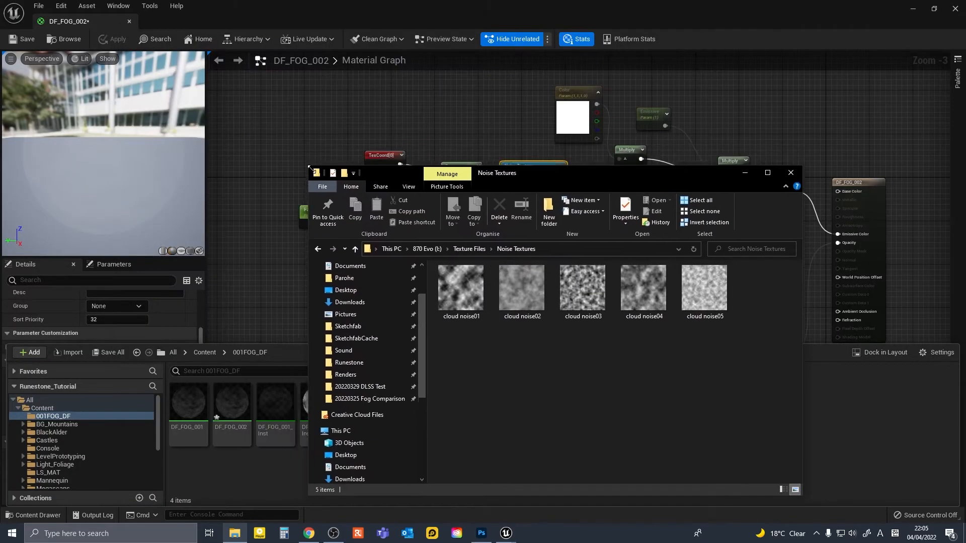
left_click_drag(523, 177, 607, 123)
left_click_drag(569, 251, 364, 470)
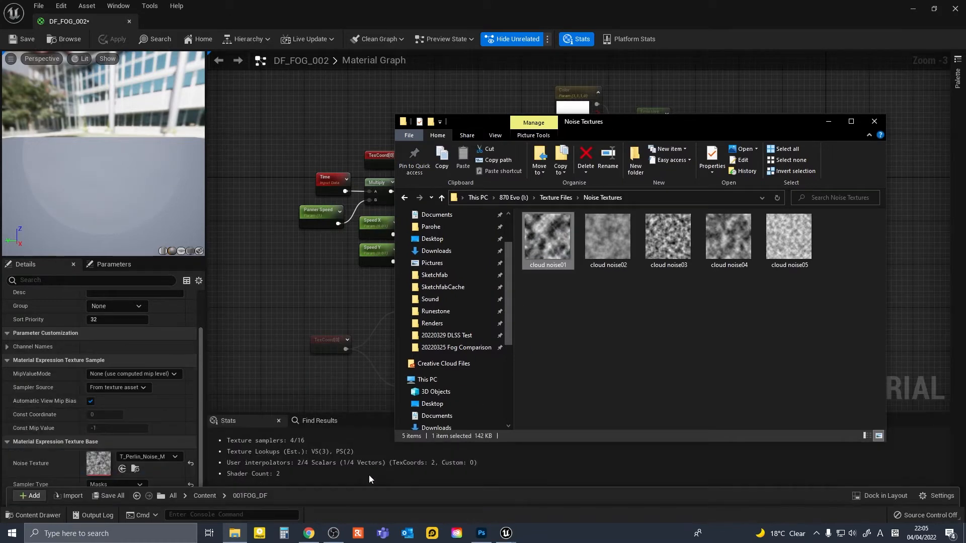
left_click(270, 309)
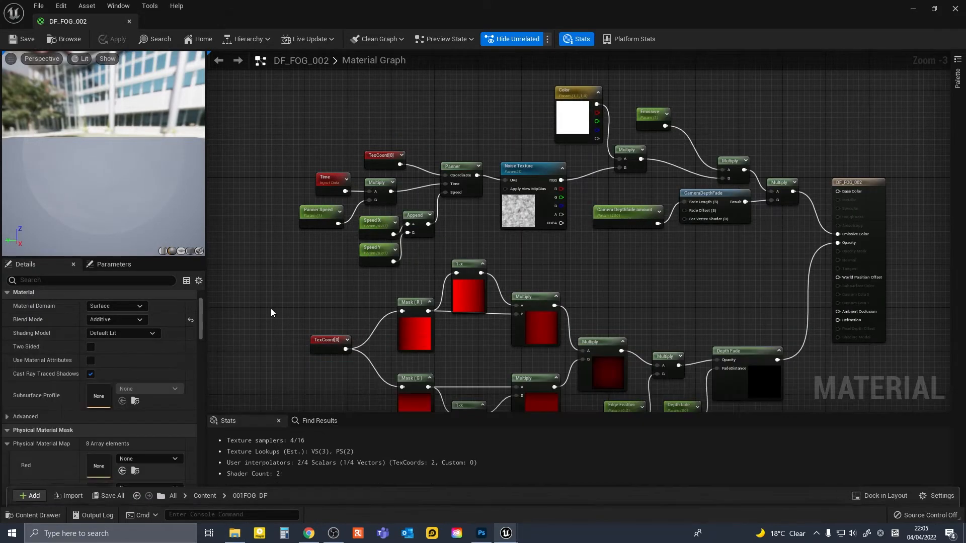
Set DF_FOG_002's Noise Texture parameter to cloud_noise01, then apply and save the material and close its editor.
left_click(523, 187)
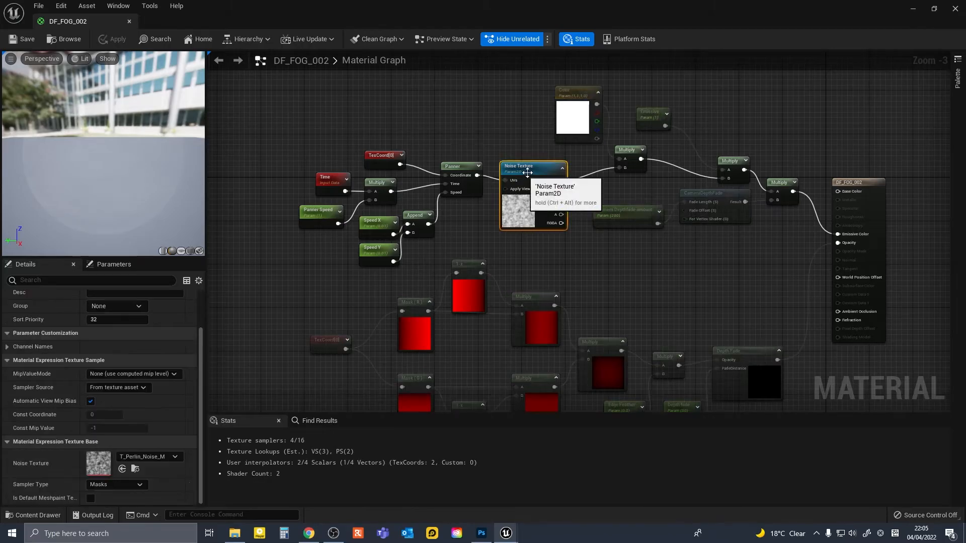
right_click_drag(318, 305, 315, 293)
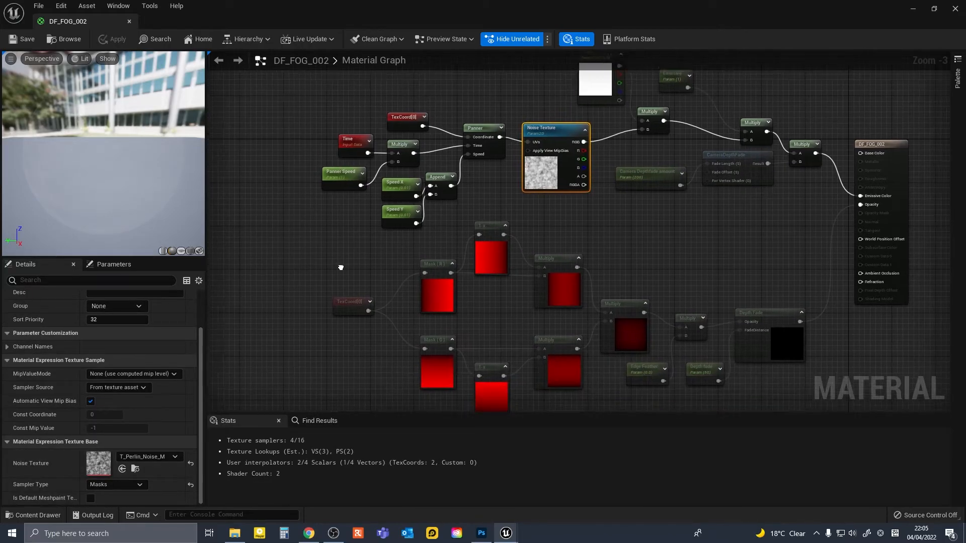
left_click(161, 457)
type("cloud")
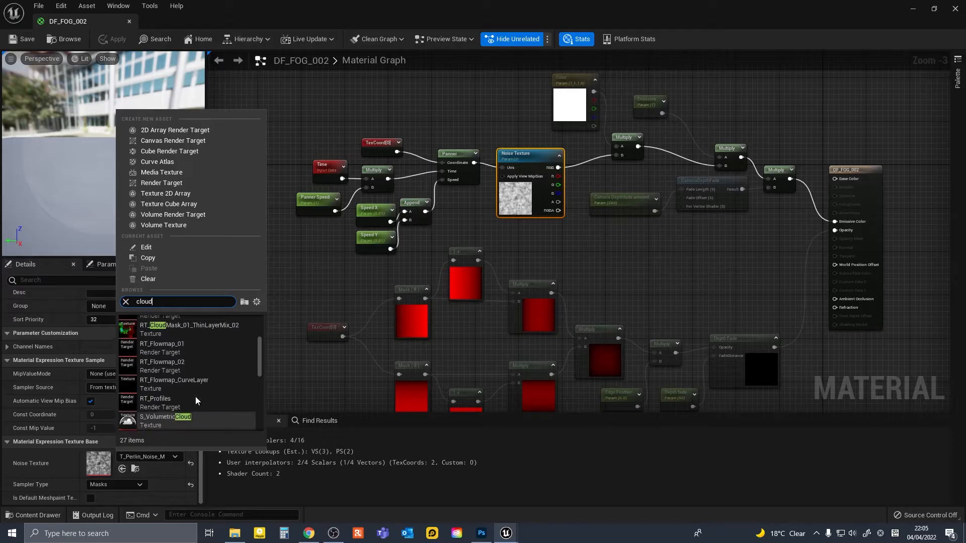
left_click(160, 322)
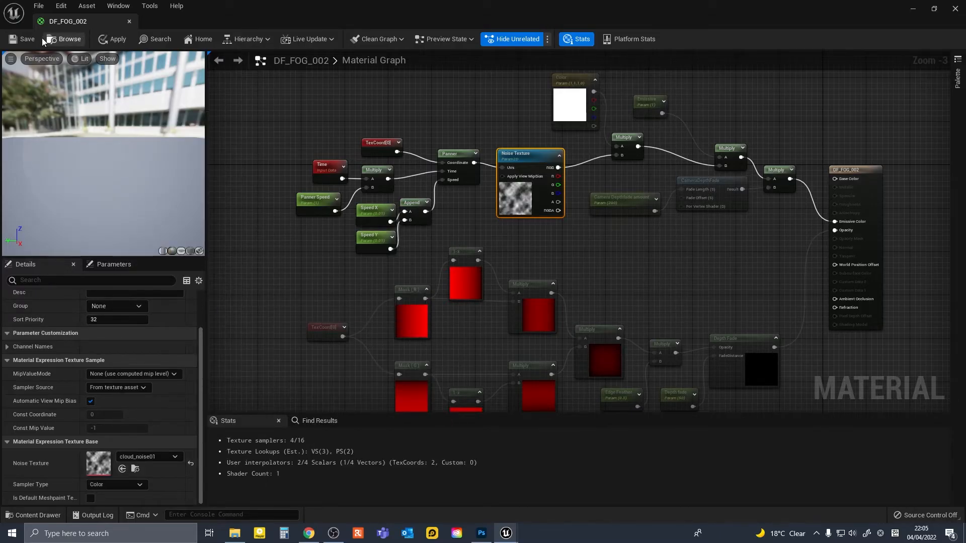
left_click(116, 38)
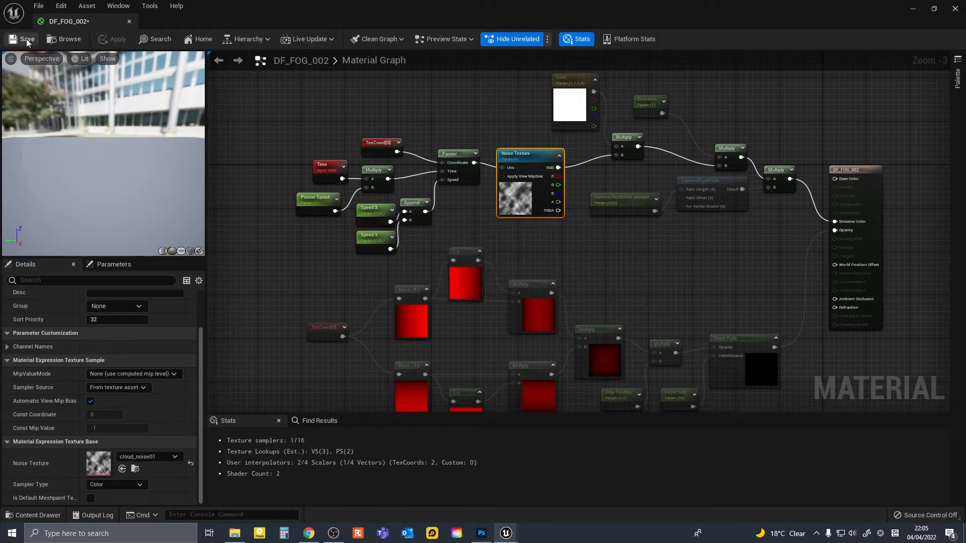
left_click(33, 37)
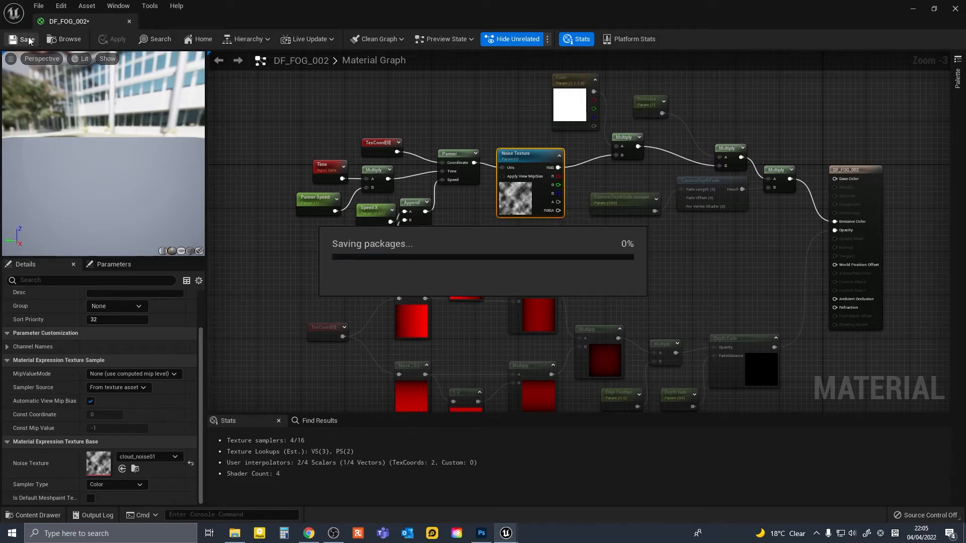
left_click(129, 22)
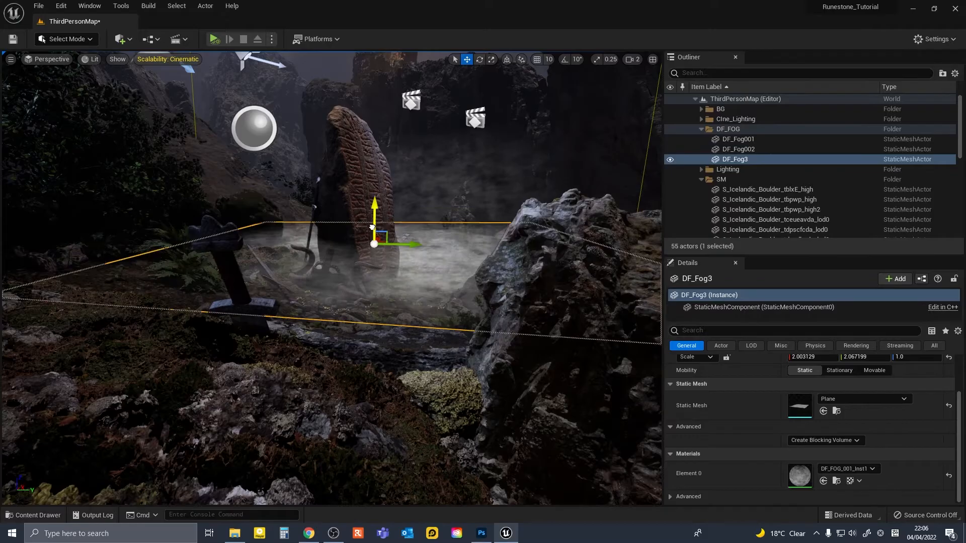
Rotate the DF_Fog3 plane upright and move it in front of the rocky hillside behind the runestone.
right_click_drag(368, 182, 372, 241)
key("e")
left_click_drag(349, 251, 216, 255)
key("w")
key("e")
right_click_drag(322, 262, 282, 242)
left_click_drag(216, 247, 255, 237)
key("w")
left_click_drag(255, 286, 269, 242)
right_click_drag(268, 243, 282, 251)
Scale the upright DF_Fog3 plane to about 2.45 along Y and deselect it.
key("r")
left_click_drag(289, 265, 275, 88)
key("Escape")
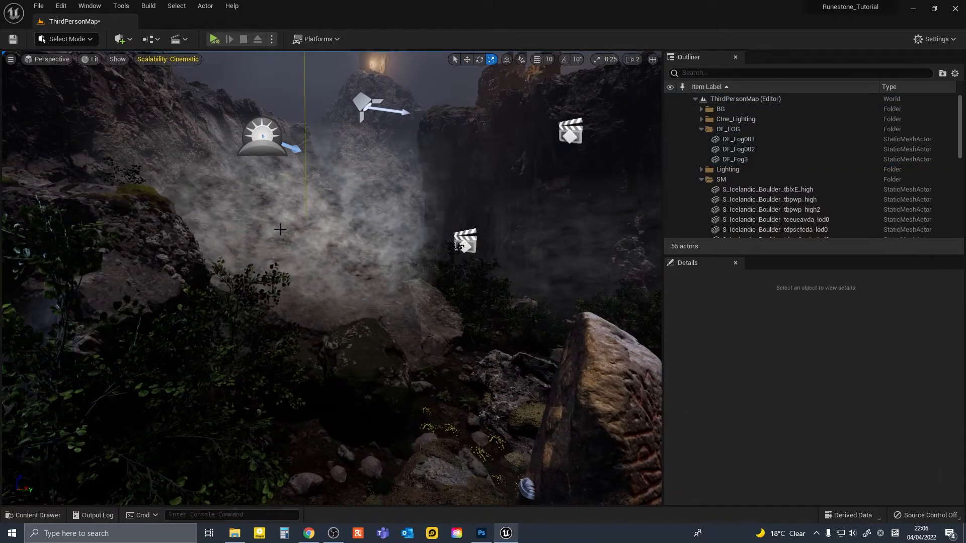
Create the material instance DF_FOG_002_Inst from DF_FOG_002 and apply it to the DF_Fog3 plane.
key("ctrl+space")
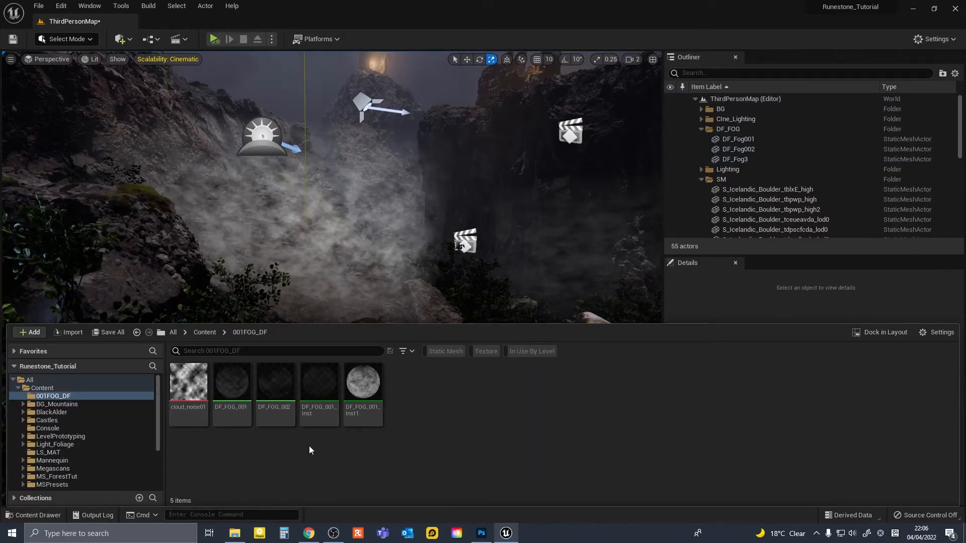
mouse_move(285, 394)
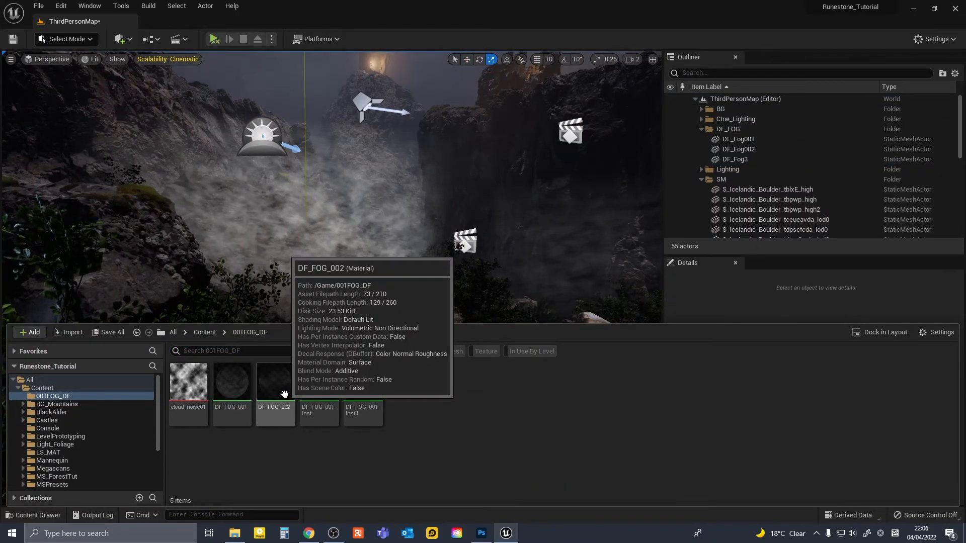
right_click(284, 393)
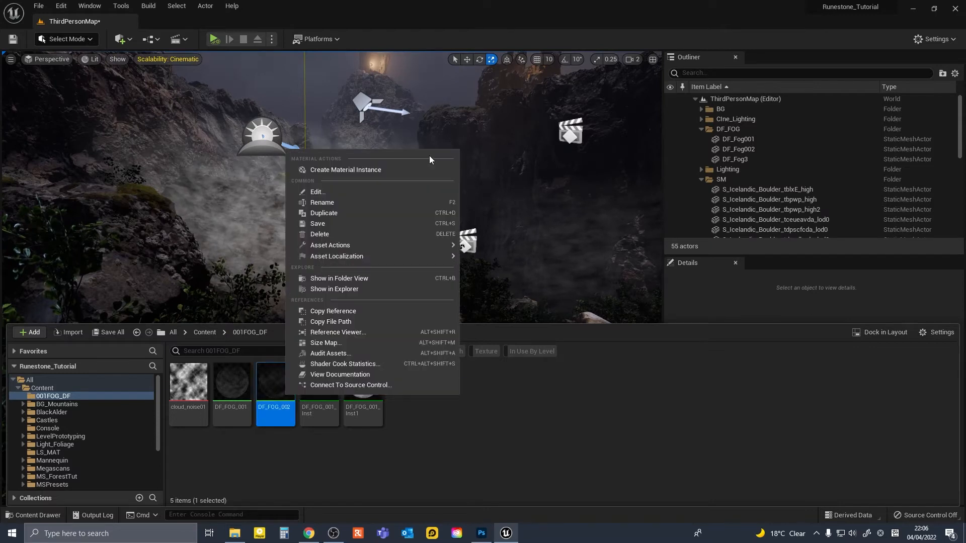
left_click(396, 168)
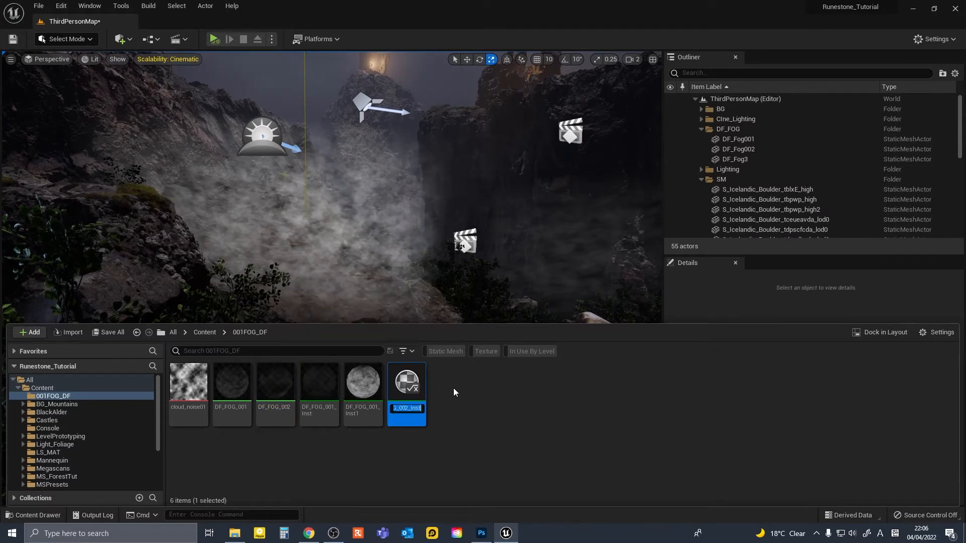
key("Return")
mouse_move(410, 389)
left_click_drag(410, 388, 308, 242)
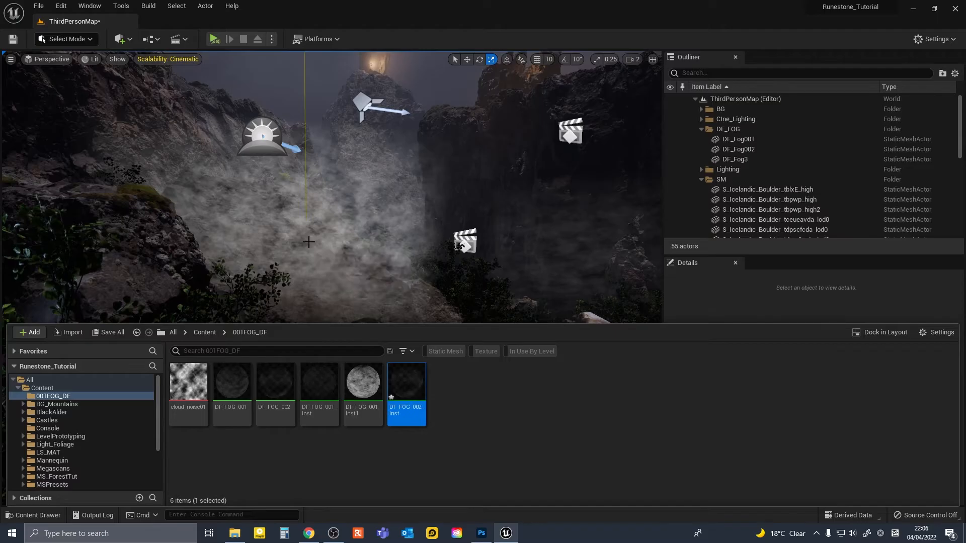
Open DF_Fog3's instance DF_FOG_002_Inst in a window beside the plane and override its scalar and Color parameters.
left_click(325, 256)
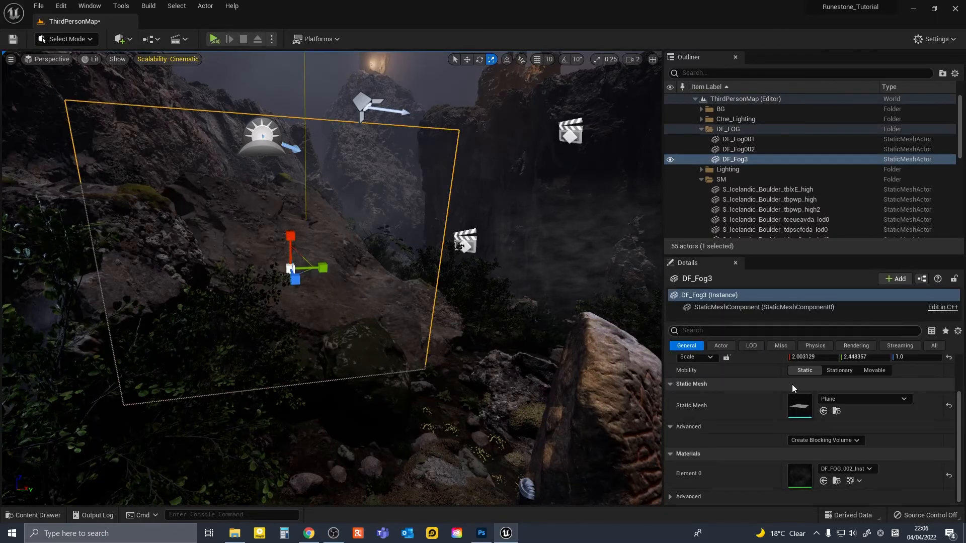
double_click(800, 475)
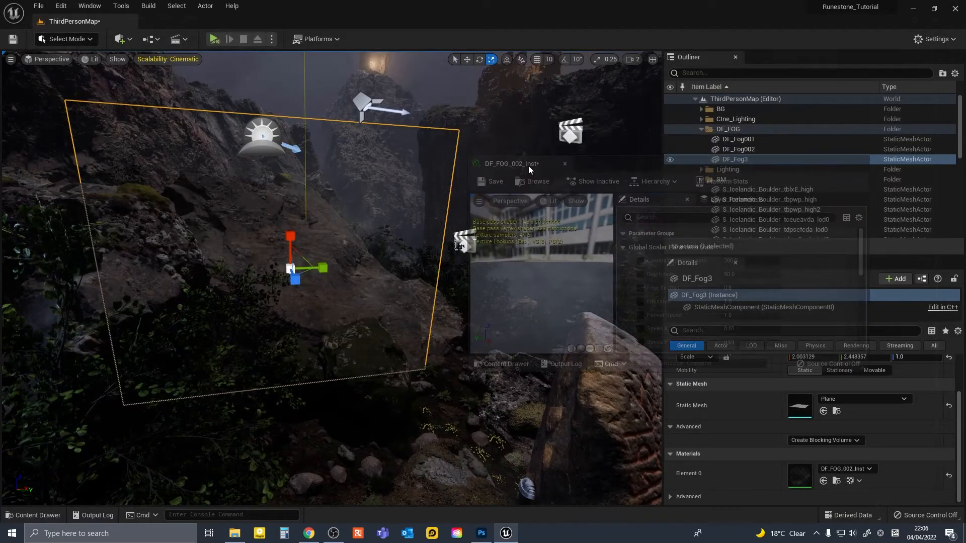
left_click_drag(528, 166, 529, 166)
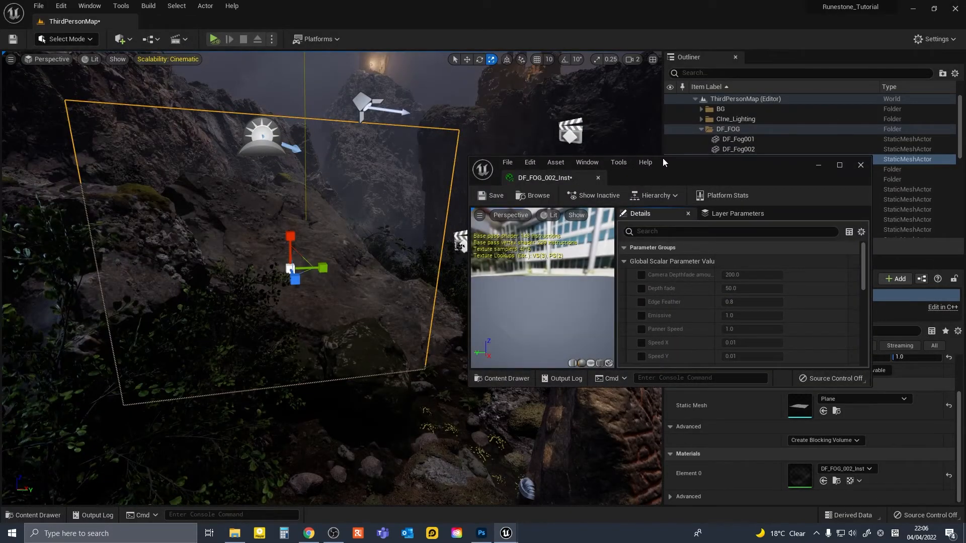
left_click_drag(666, 155, 660, 1)
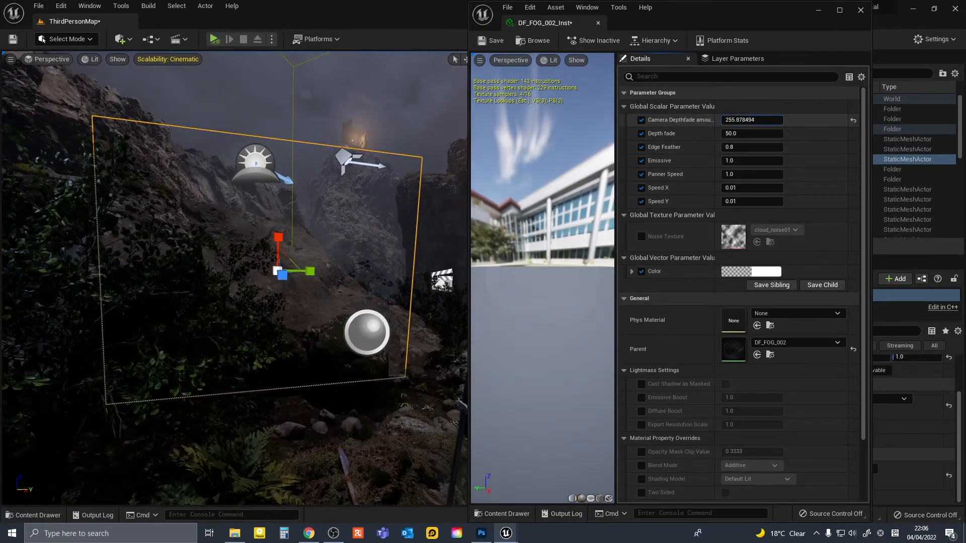
Set the instance's Speed X to -0.001, Speed Y to -0.005, Emissive to about 12 and Camera Depthfade amount to about 154.
left_click(730, 200)
type("-0.005")
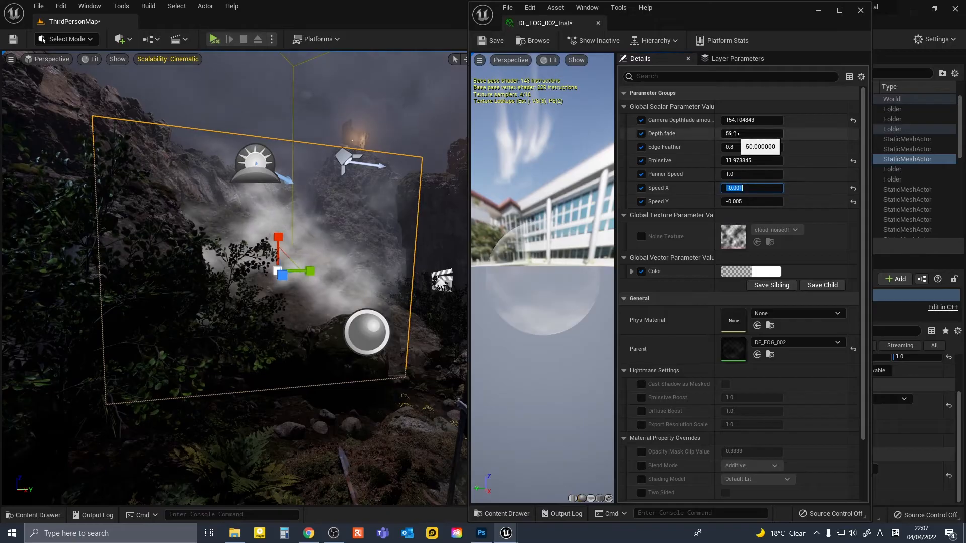
left_click_drag(752, 161, 748, 161)
right_click_drag(241, 281, 330, 276)
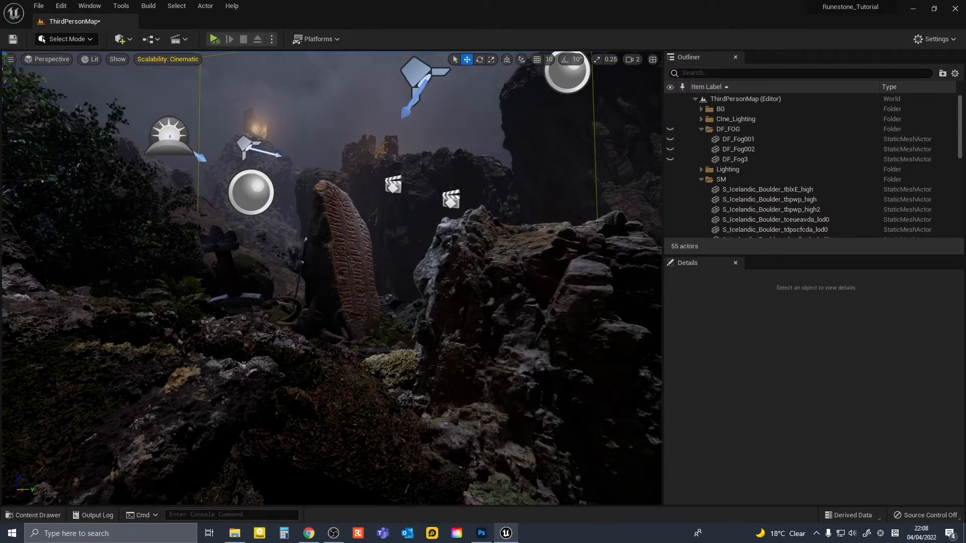
Examine the Volumetric Fog settings of the ExponentialHeightFog actor in the Lighting folder.
left_click(701, 129)
left_click(702, 149)
left_click(701, 139)
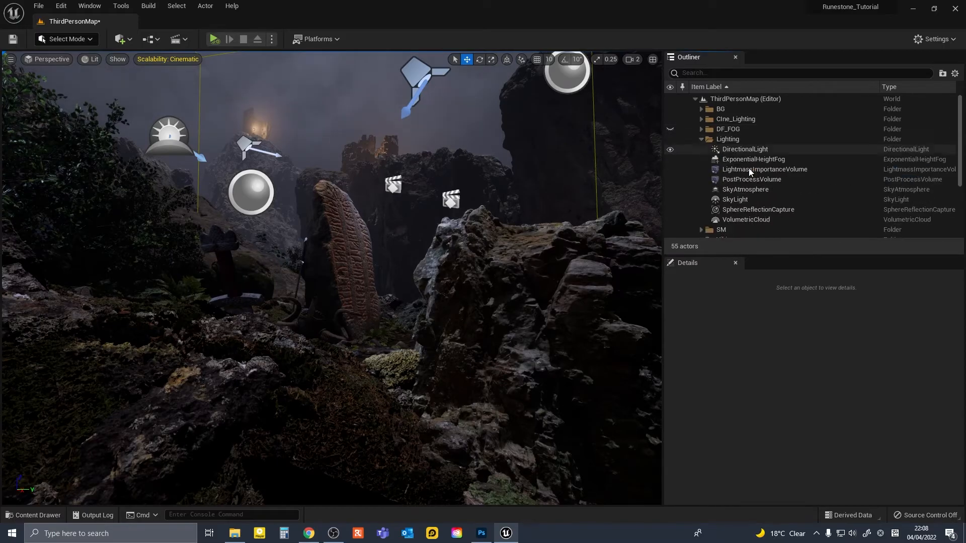
scroll(750, 156, "down", 1)
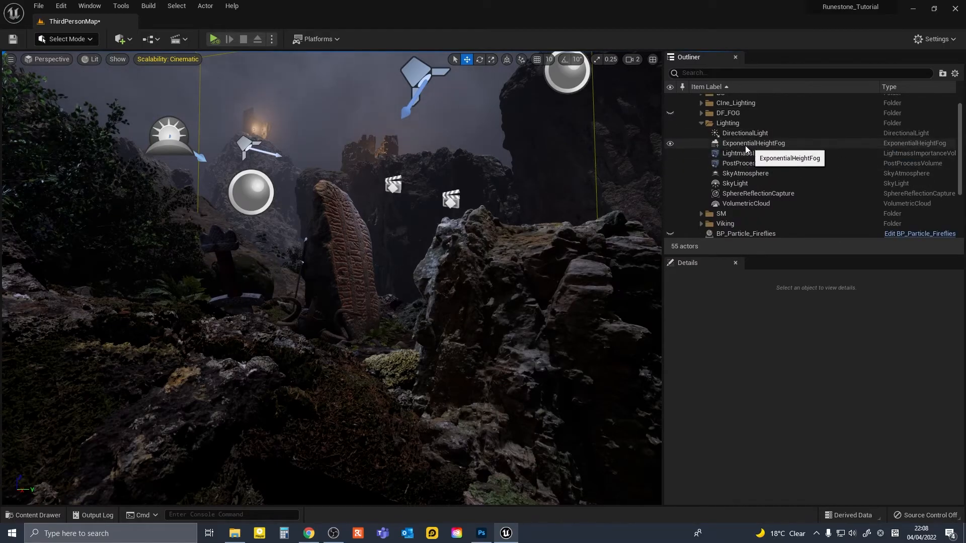
left_click(761, 144)
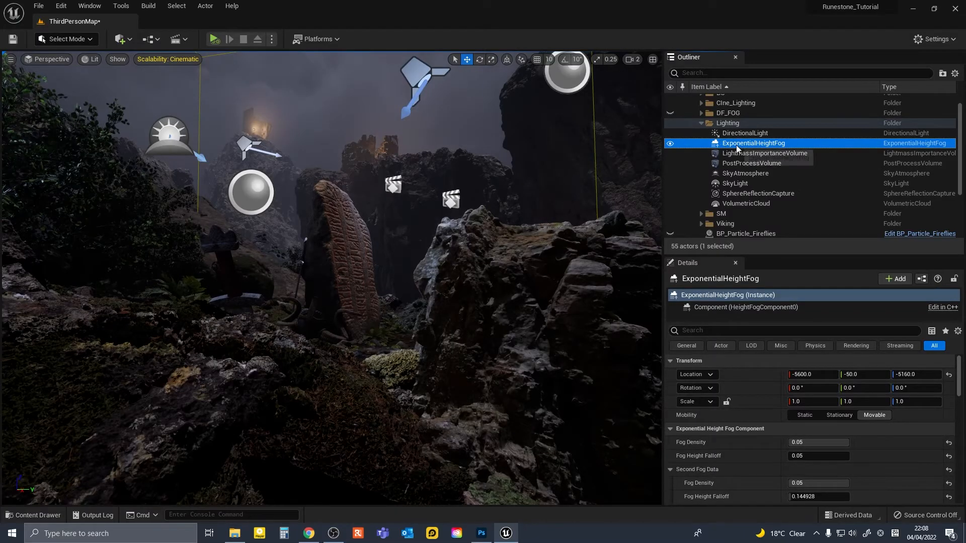
scroll(770, 402, "down", 4)
scroll(773, 404, "down", 5)
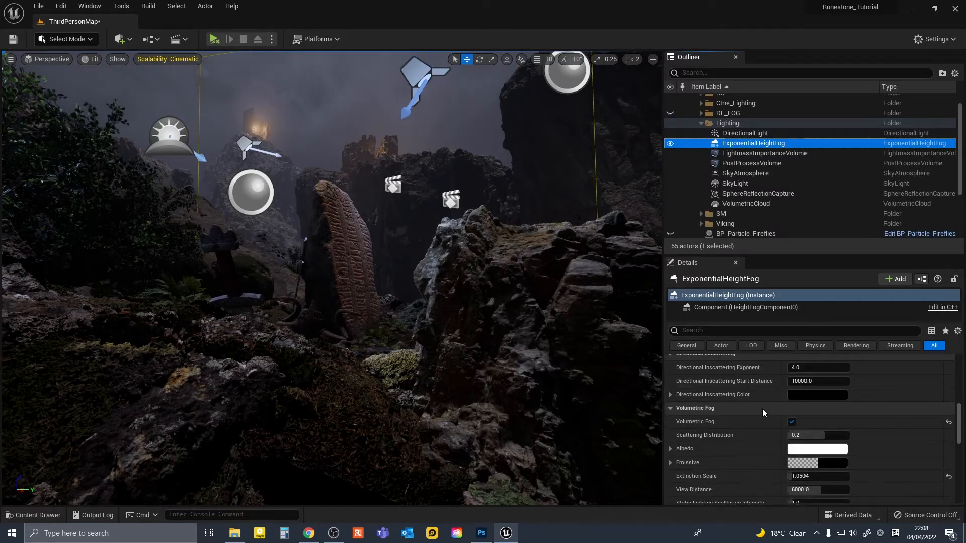
scroll(762, 408, "down", 2)
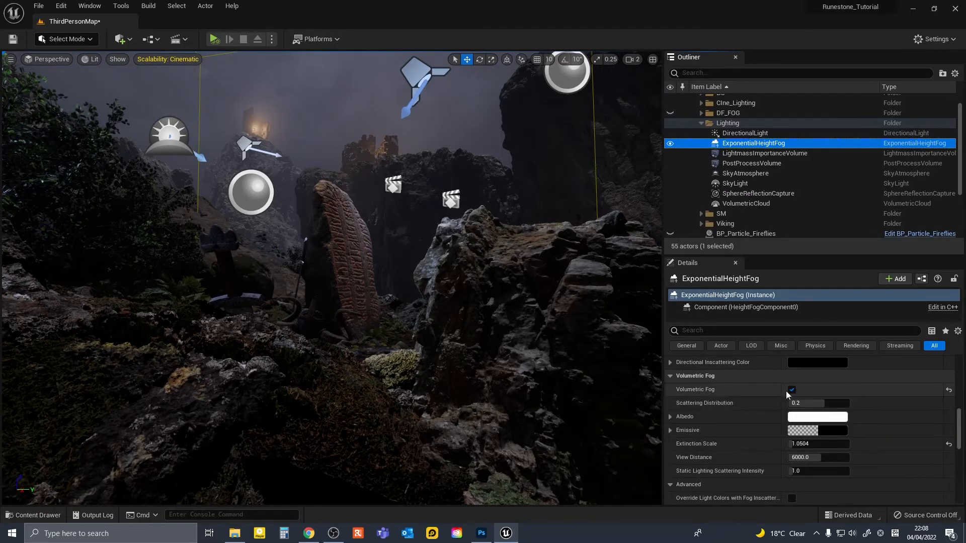
left_click(703, 123)
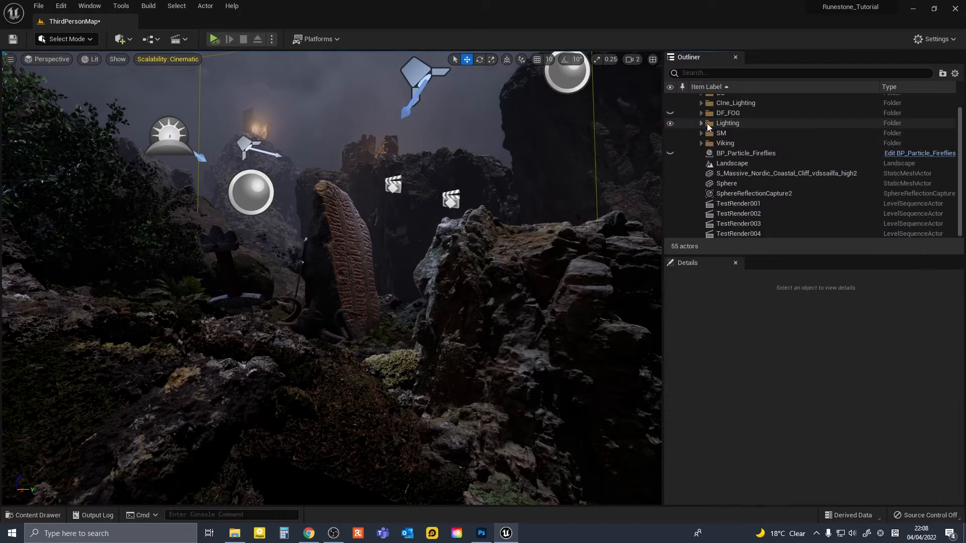
Create a folder named 002FOG_VD in the project's Content folder.
scroll(719, 161, "up", 2)
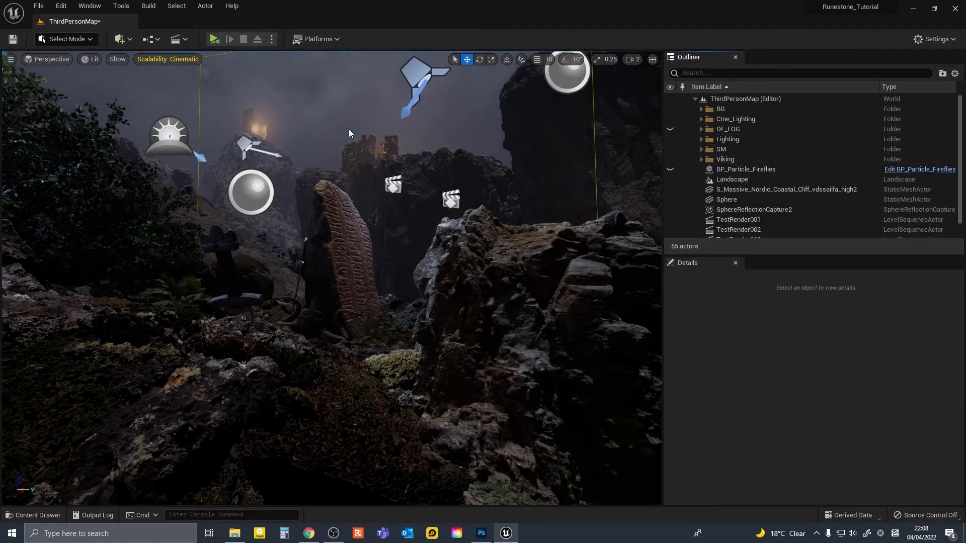
key("e")
right_click_drag(483, 162, 460, 174)
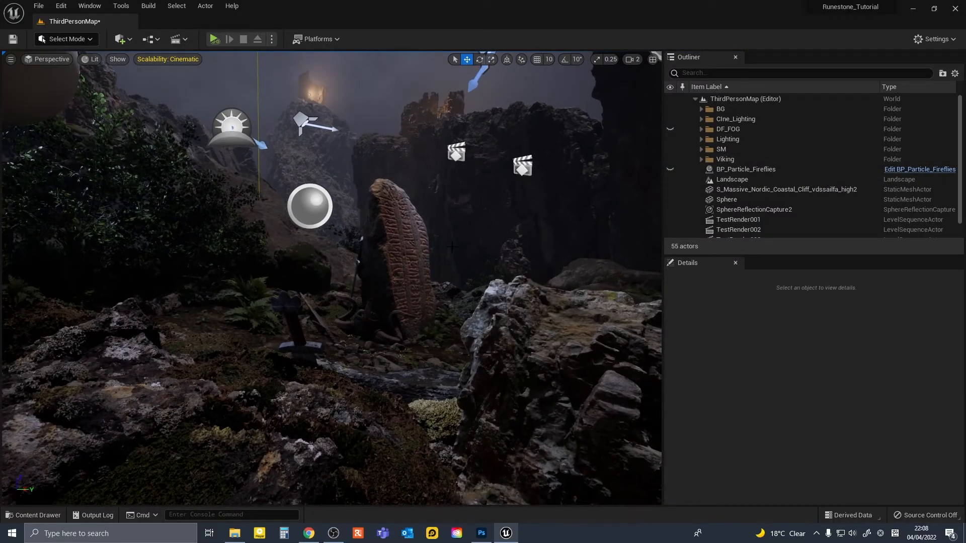
key("ctrl+space")
left_click(217, 332)
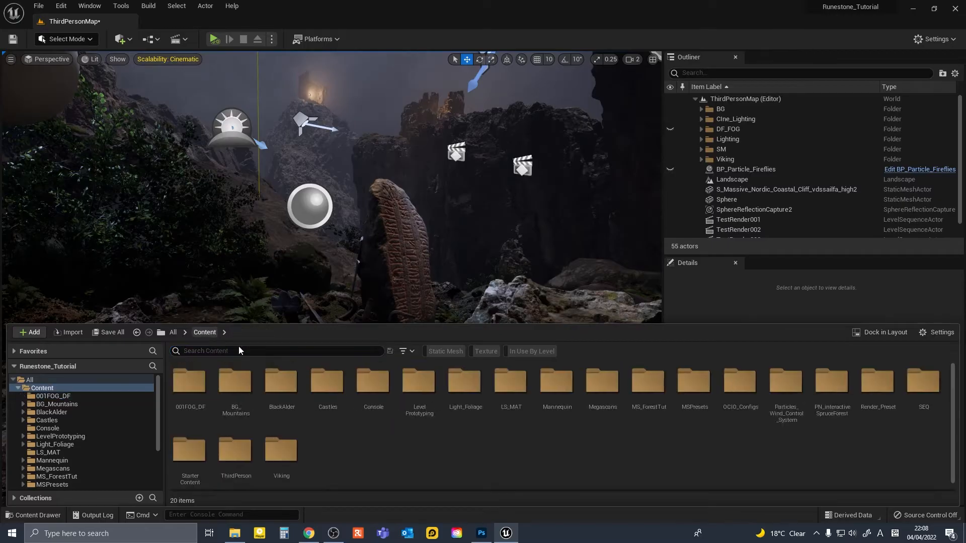
right_click(357, 448)
left_click(397, 131)
type("002")
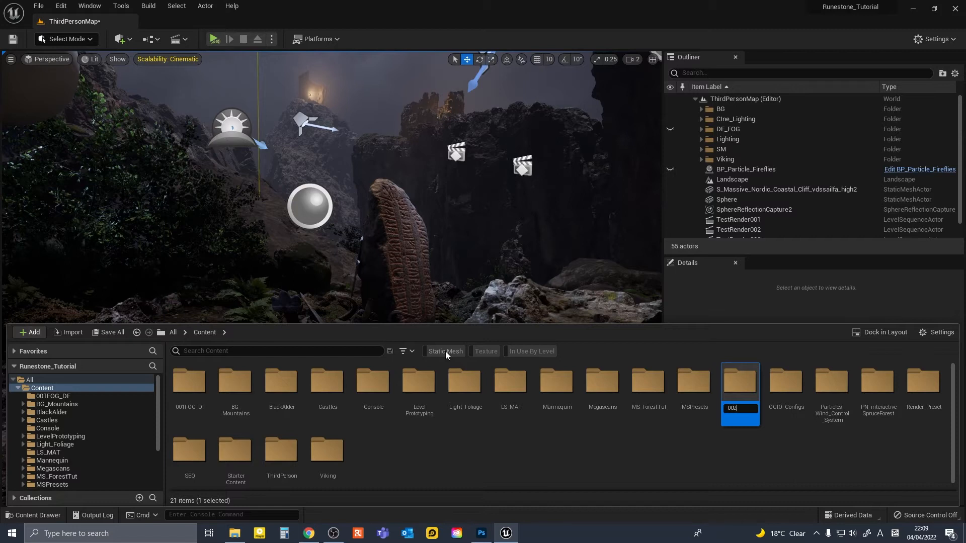
type("FOG_VD")
key("Return")
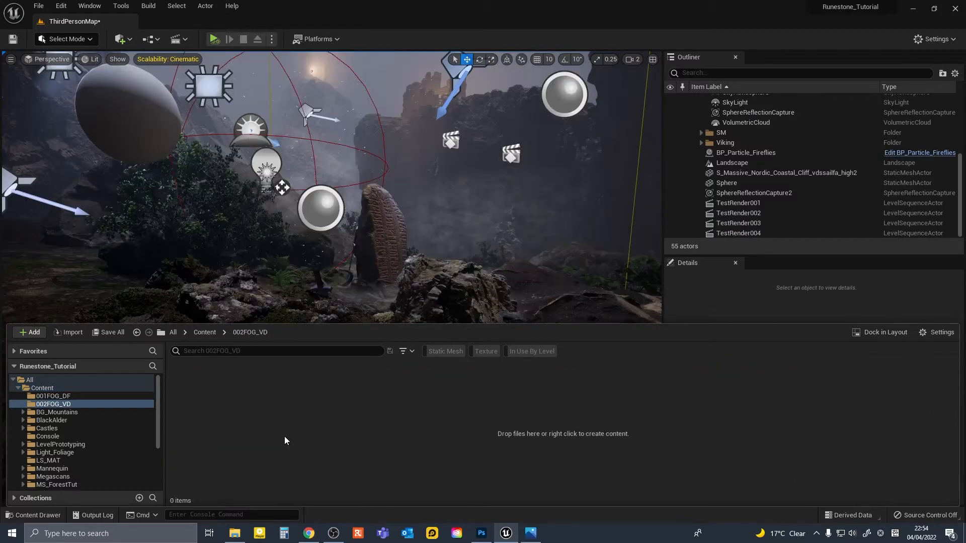
Create a material named VD_Fog001 in the 002FOG_VD folder and open it for editing.
right_click(251, 421)
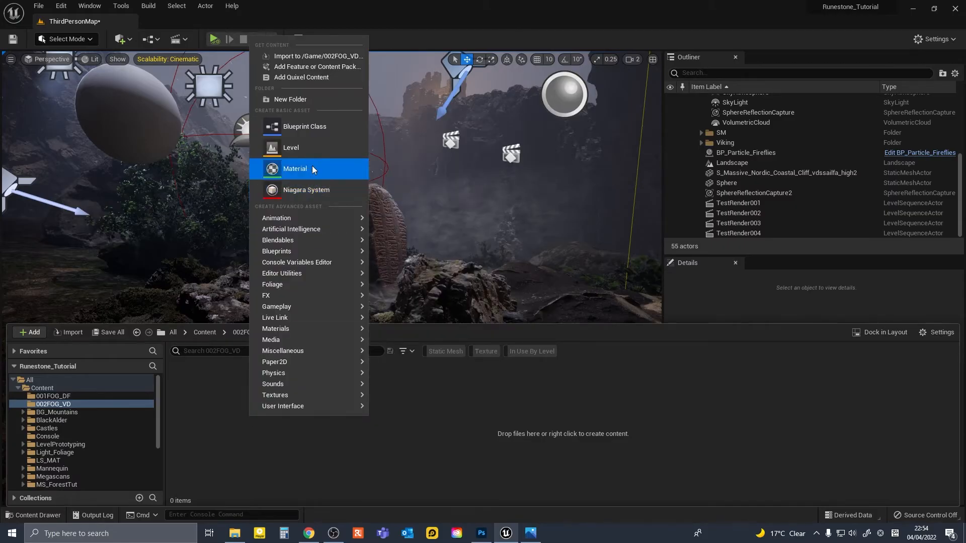
left_click(312, 166)
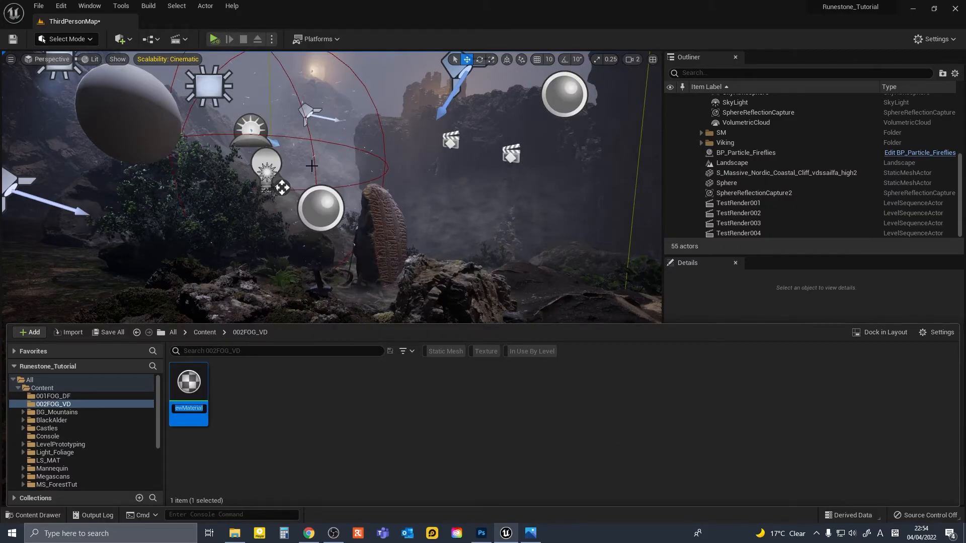
type("V")
type("D_Fog00")
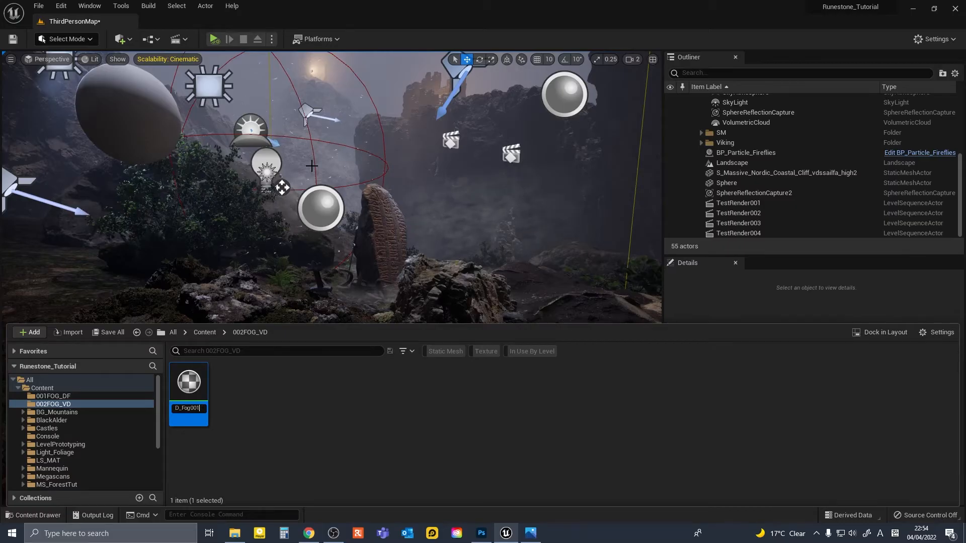
type("1")
key("Return")
double_click(190, 386)
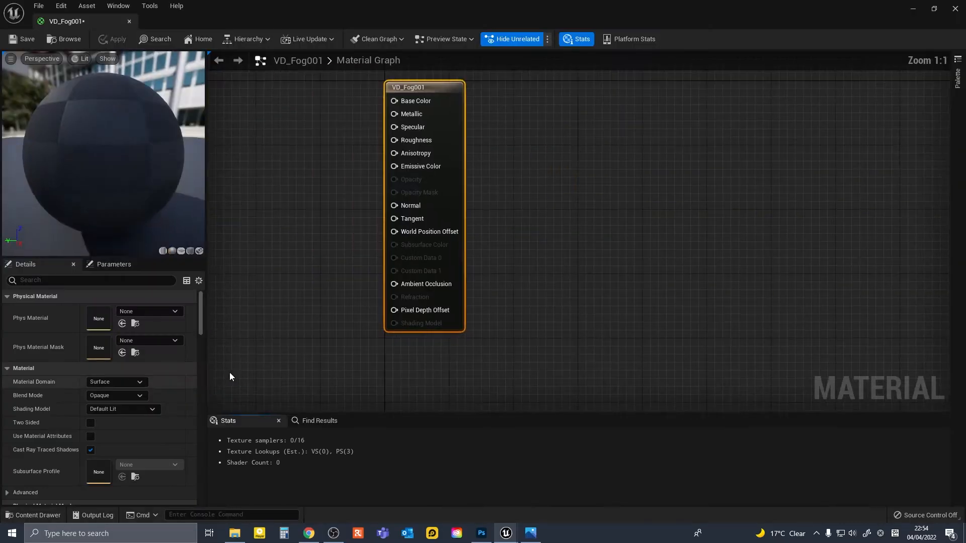
Set the VD_Fog001 material's domain to Volume and its blend mode to Additive.
left_click(119, 382)
left_click(112, 420)
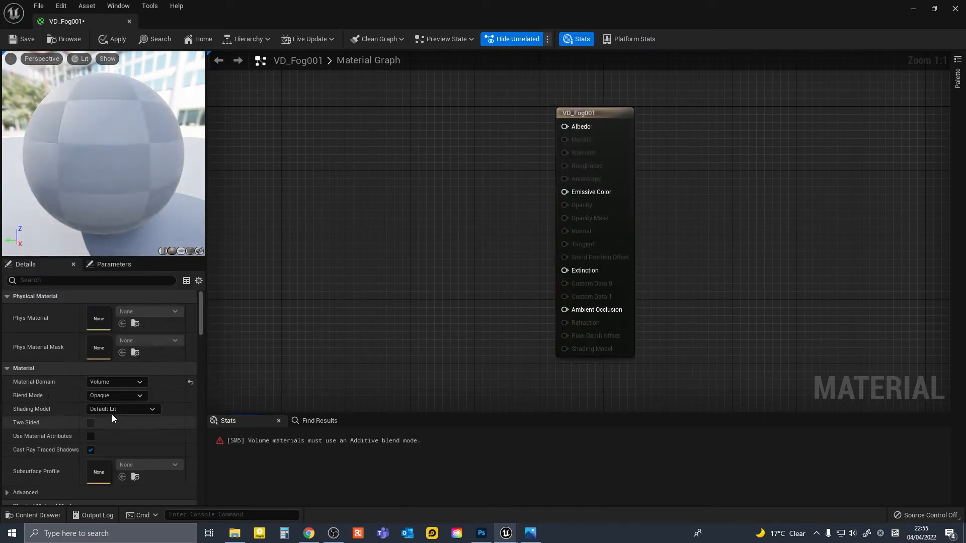
left_click(122, 396)
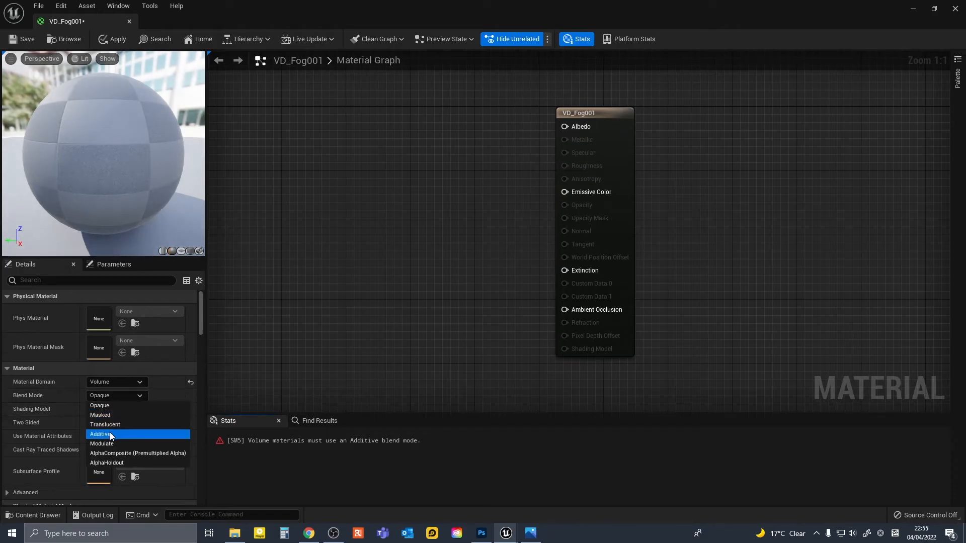
left_click(110, 434)
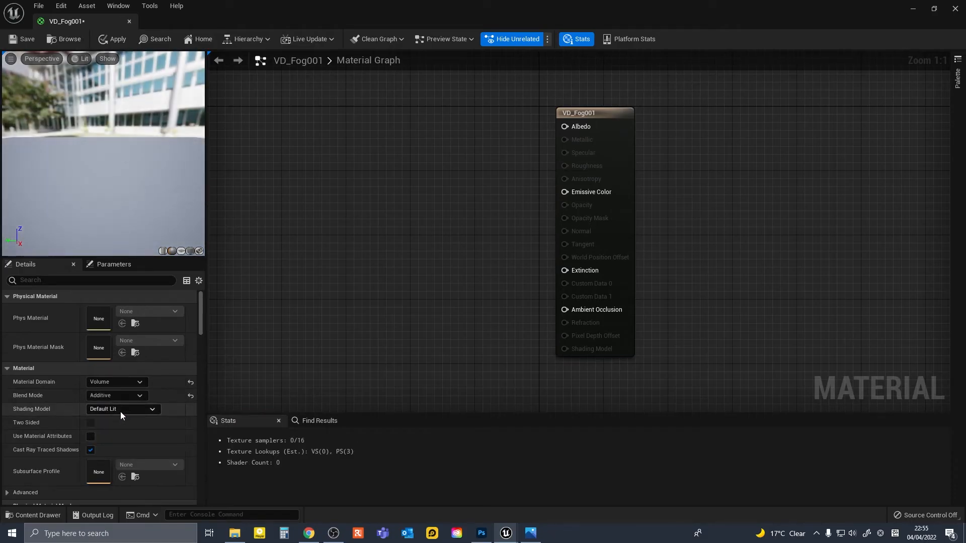
Add a vector parameter named Fog Color beside the material's output node.
right_click_drag(408, 202, 497, 257)
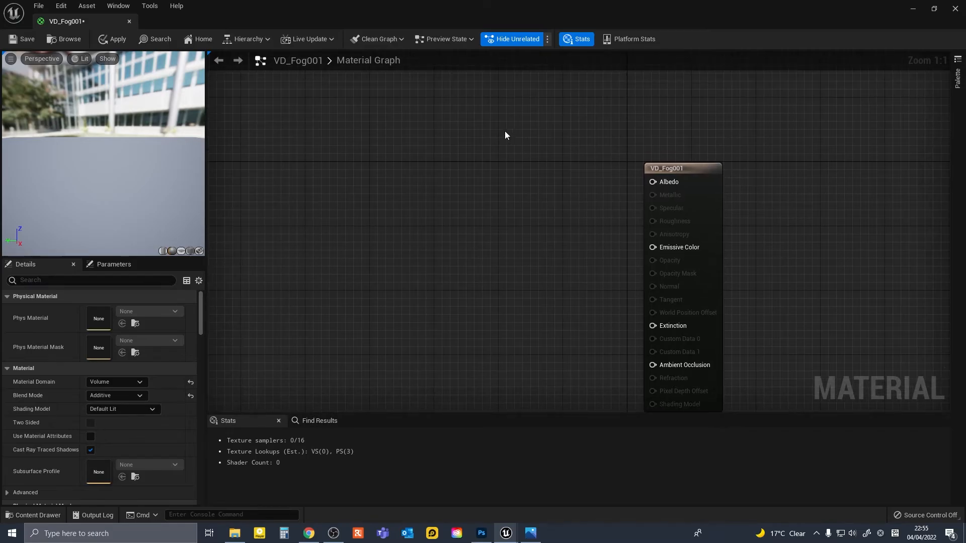
key("v")
left_click(505, 132)
type("vvvvvvvv")
left_click_drag(548, 139, 460, 130)
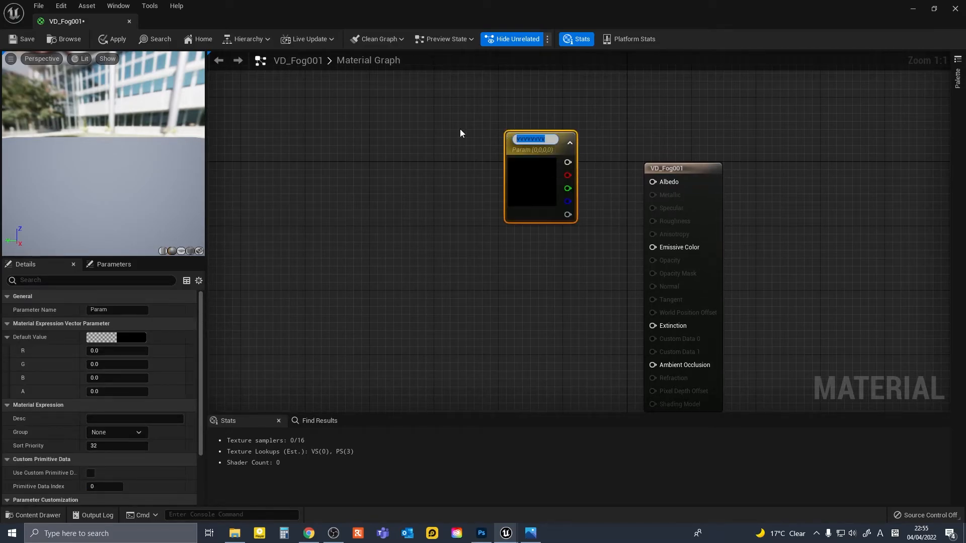
type("Fog Color")
key("Return")
Set the Fog Color parameter's default to white and connect it to the material's Albedo input.
double_click(537, 196)
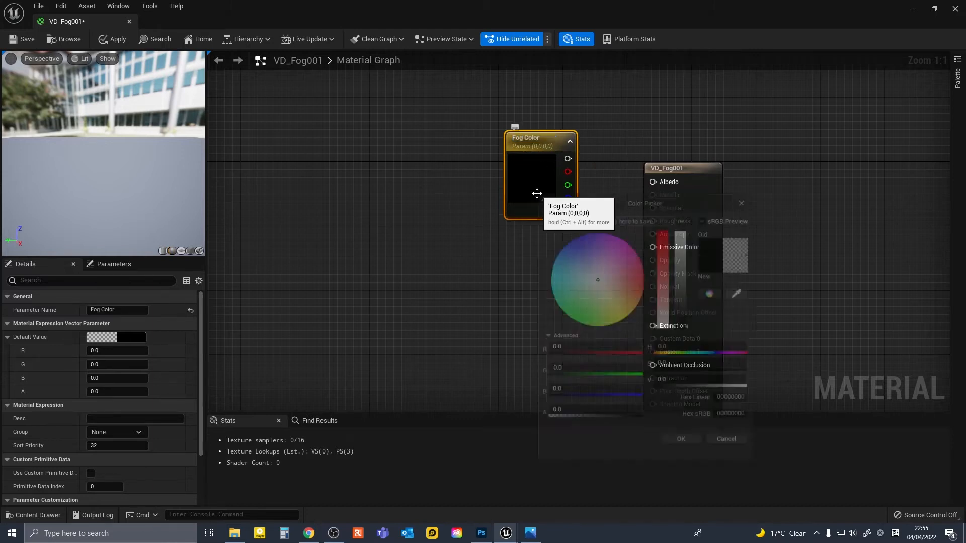
left_click_drag(688, 249, 685, 233)
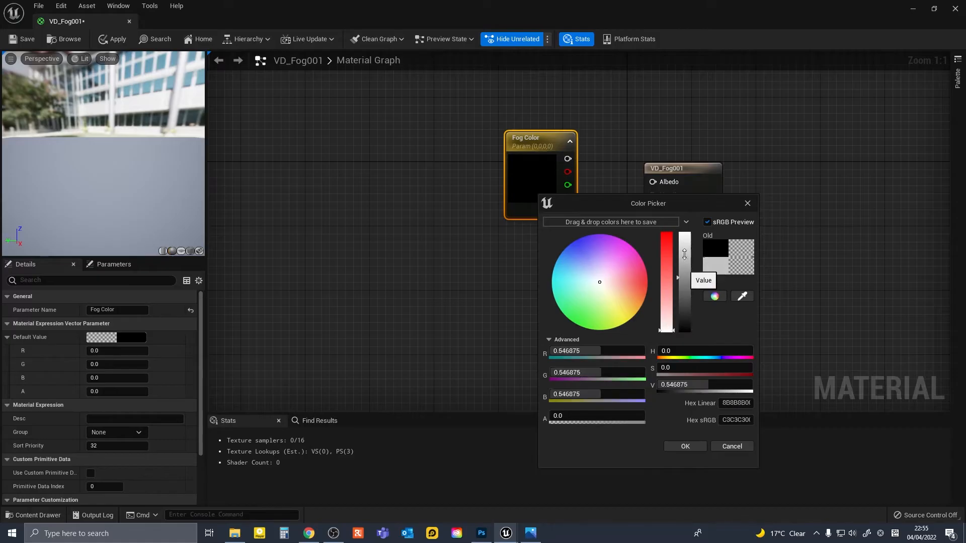
left_click(685, 446)
left_click_drag(545, 147, 651, 182)
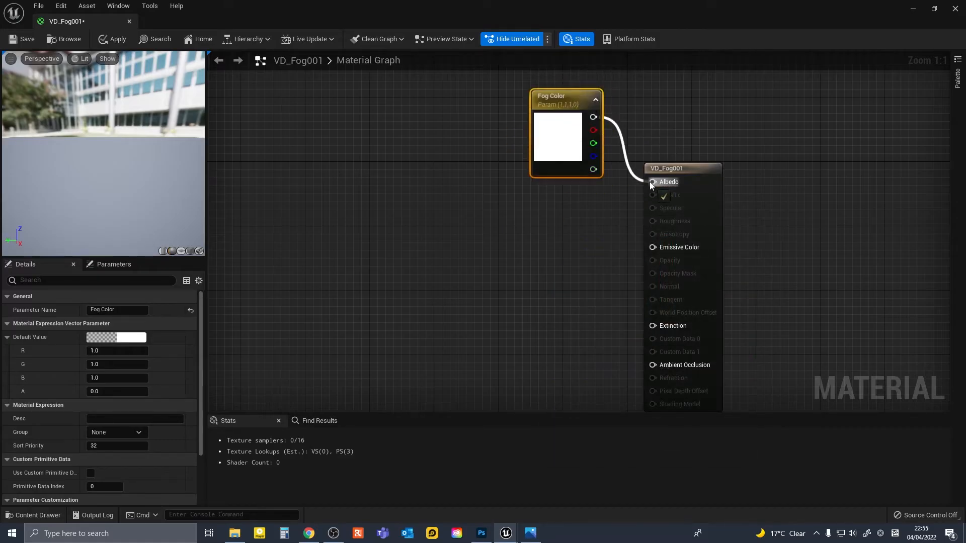
Add an Absolute World Position node in the empty graph area well before Fog Color.
scroll(432, 203, "down", 2)
scroll(433, 205, "down", 1)
right_click_drag(433, 206, 537, 225)
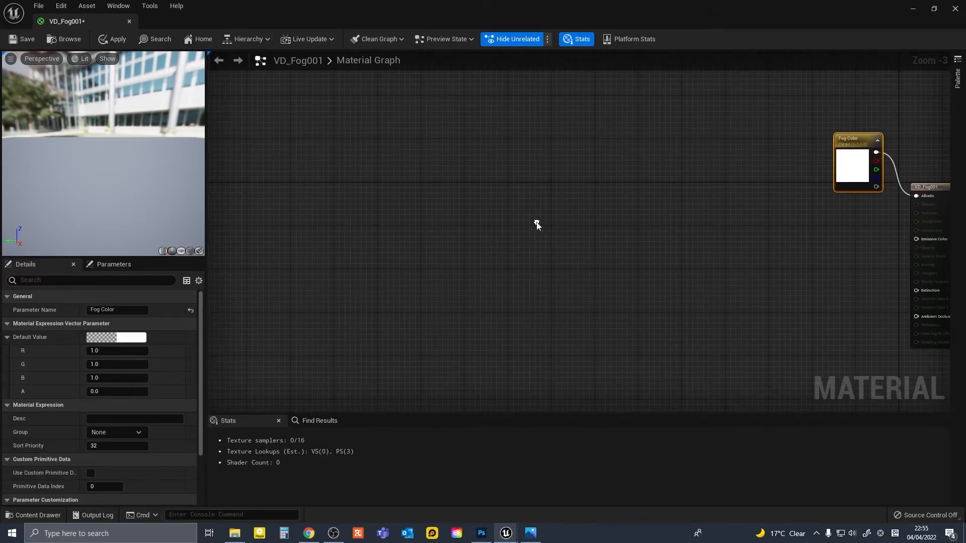
scroll(327, 158, "up", 1)
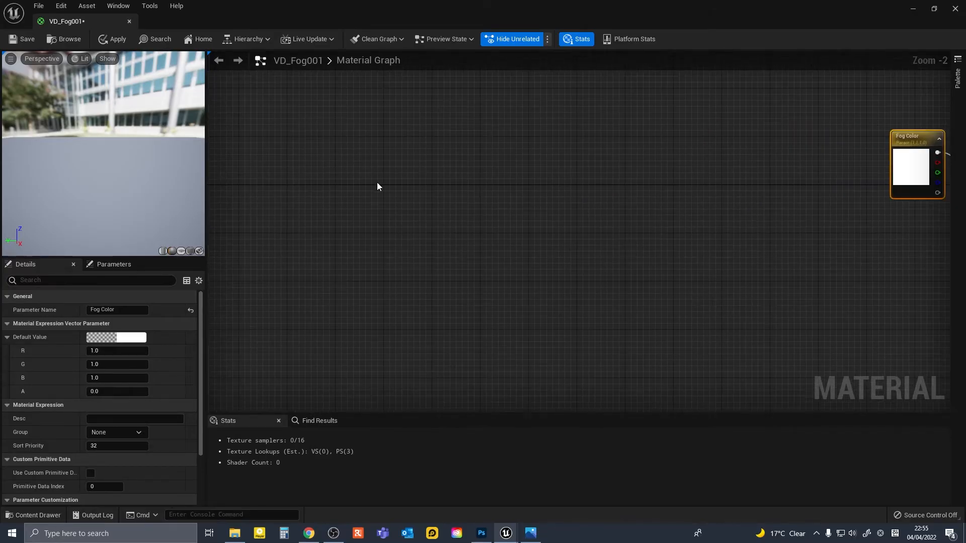
scroll(378, 186, "down", 2)
right_click(383, 167)
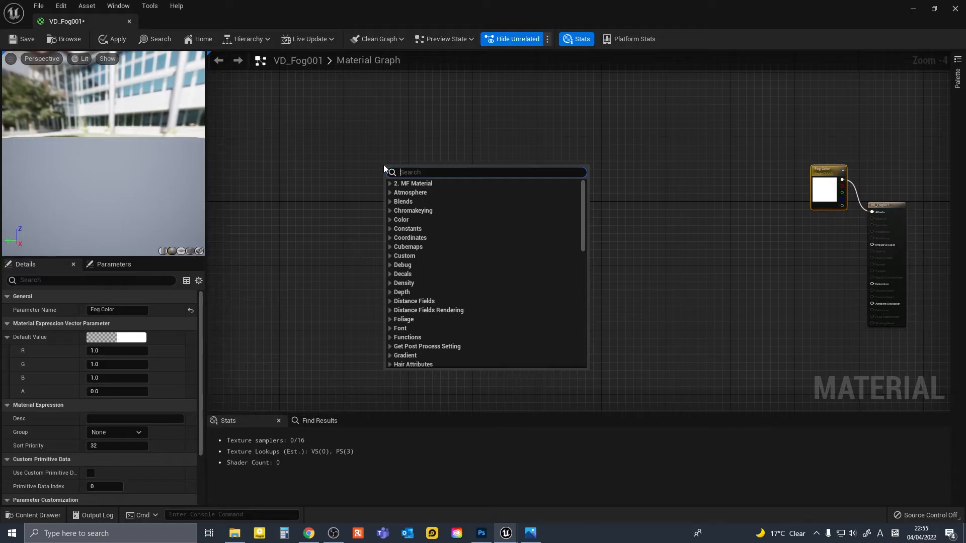
type("world")
key("Return")
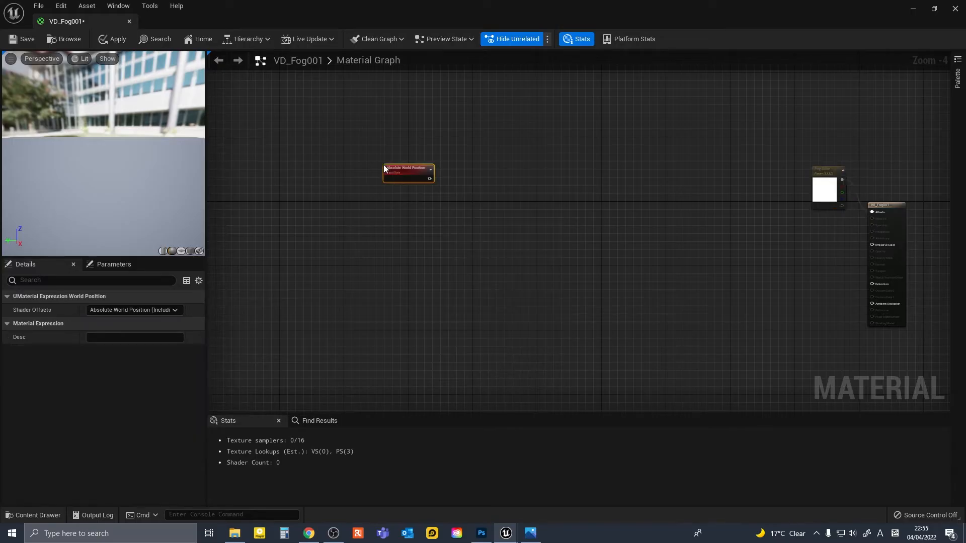
Add a component mask node with the R and G channels after Absolute World Position.
left_click(342, 177)
scroll(342, 177, "up", 3)
right_click(348, 180)
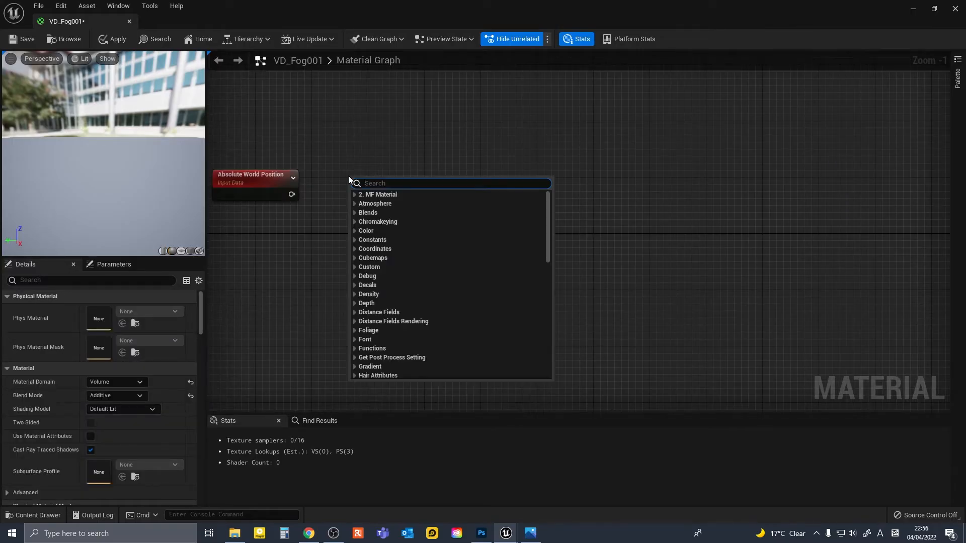
type("mask")
key("Return")
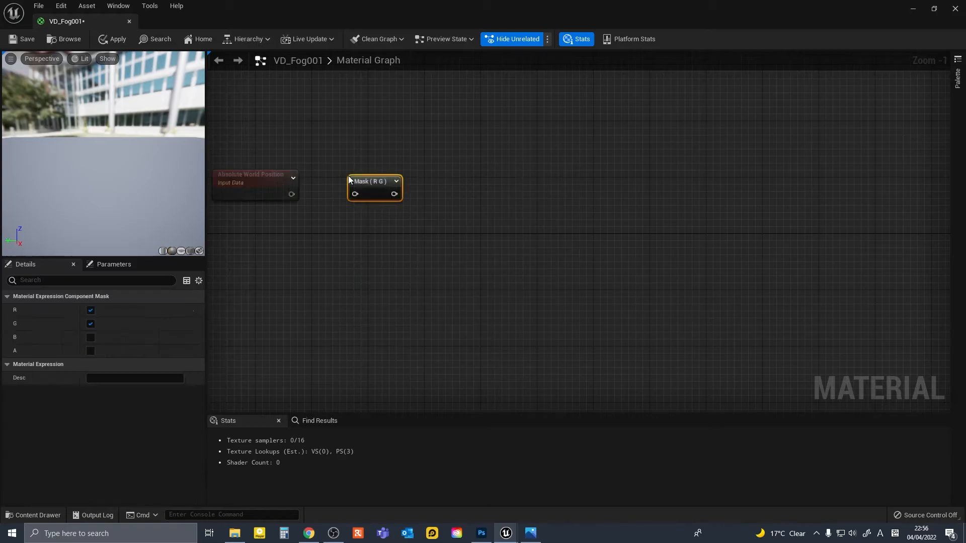
Add a Multiply node and a Panner node in a row after the R G mask.
left_click(433, 180)
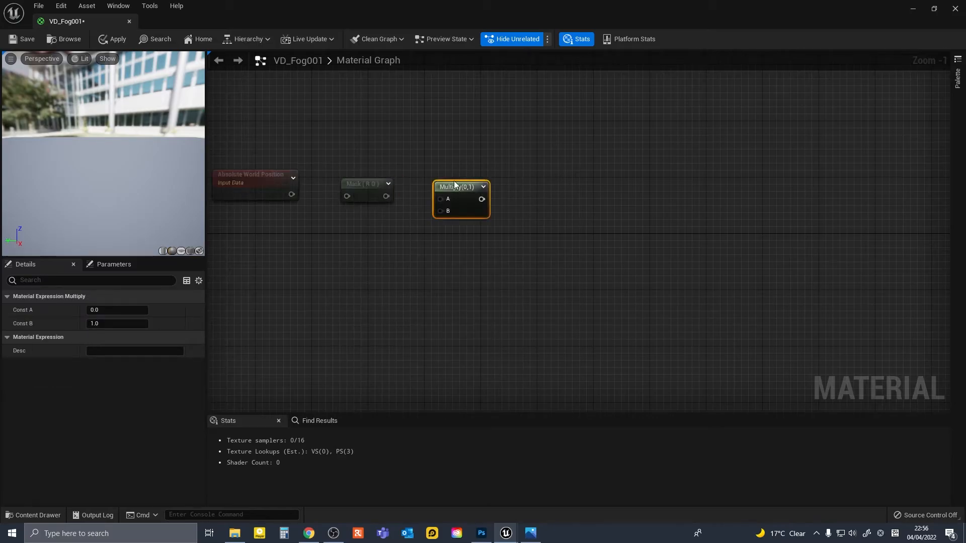
right_click(512, 185)
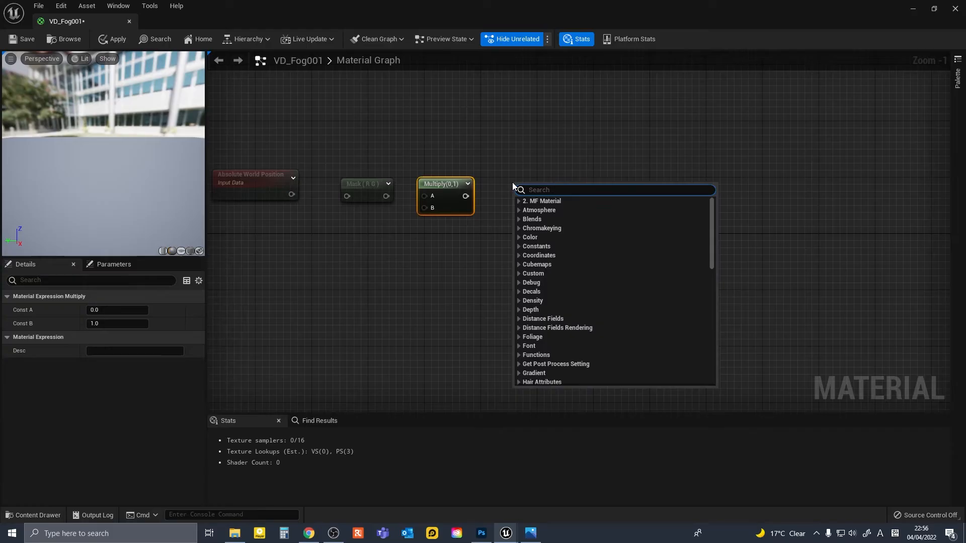
type("panner")
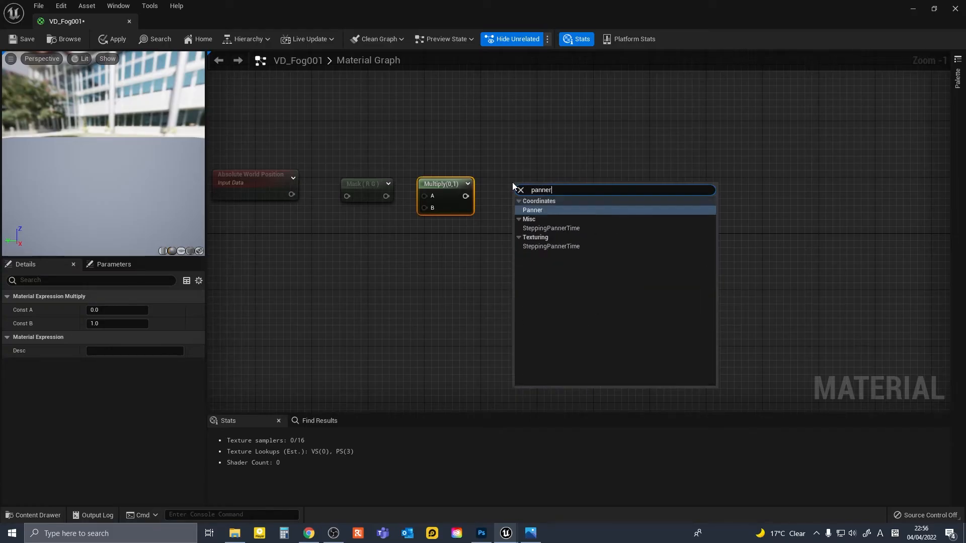
key("Return")
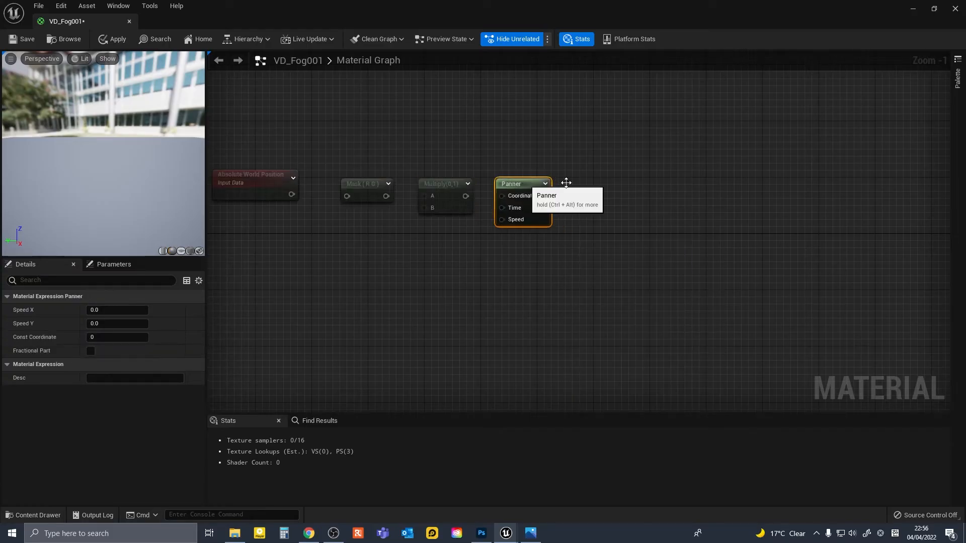
Add a Texture Sample after the Panner and convert it to a parameter named Mask.
right_click(594, 180)
type("texture")
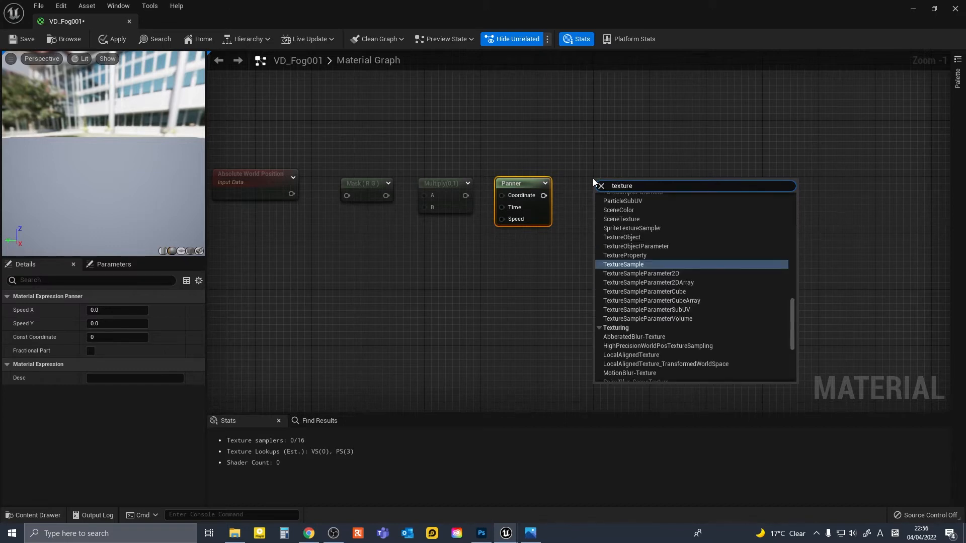
key("Return")
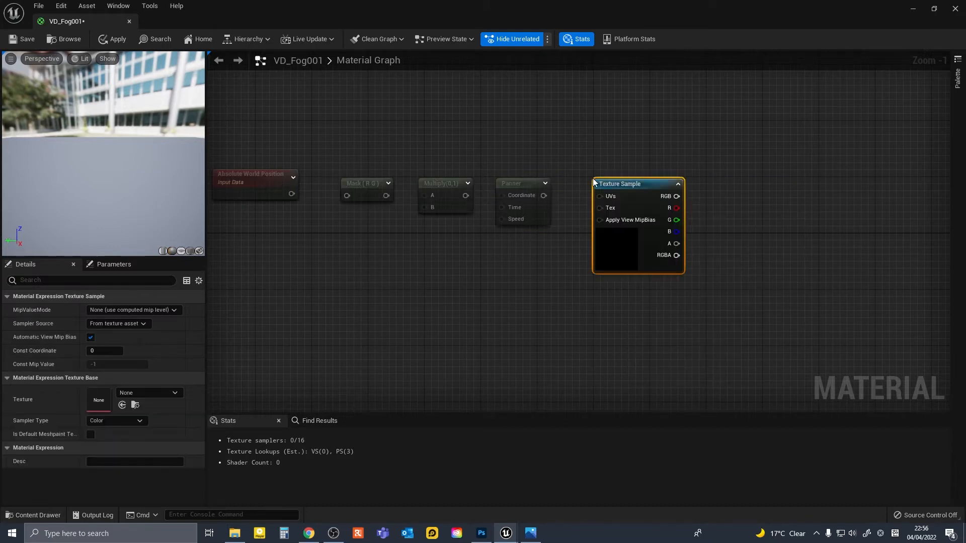
right_click(624, 193)
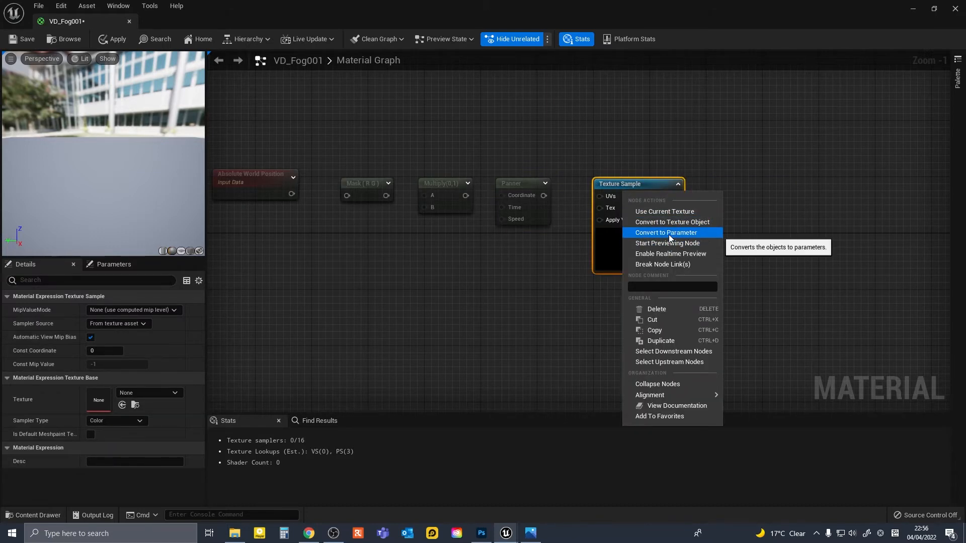
left_click(637, 187)
right_click(636, 187)
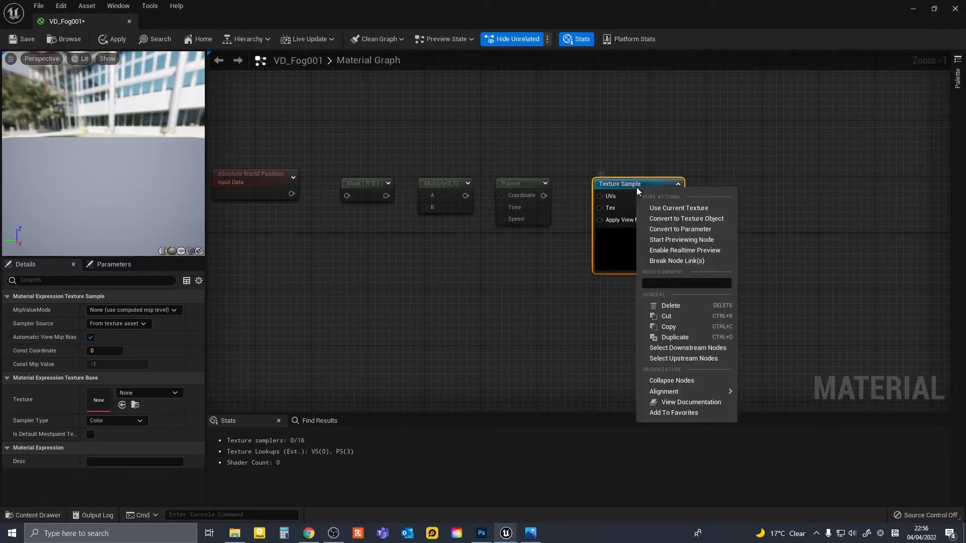
left_click(679, 232)
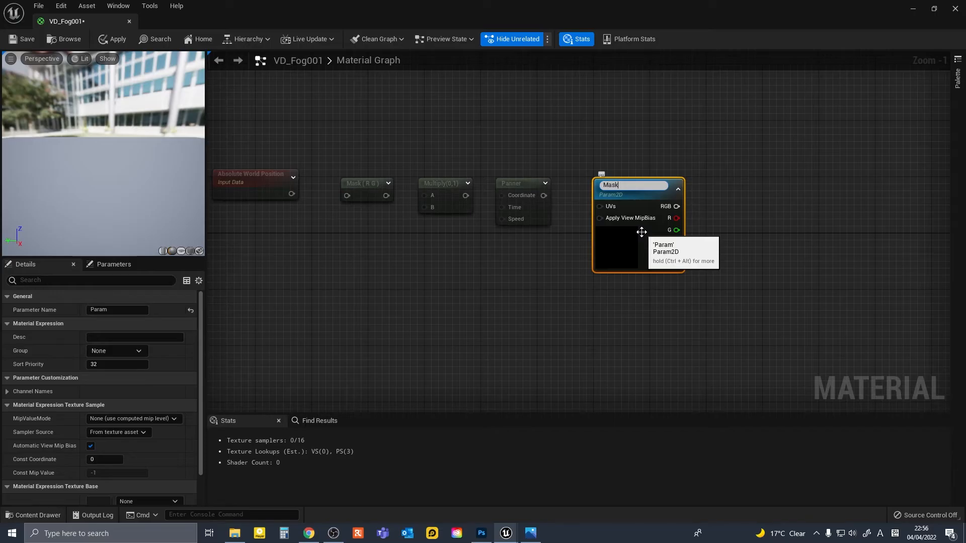
key("Return")
Connect Absolute World Position through the R G mask, Multiply input A and Panner Coordinate to the Mask texture's UVs.
left_click_drag(292, 194, 599, 204)
right_click_drag(463, 266, 587, 261)
left_click(475, 179)
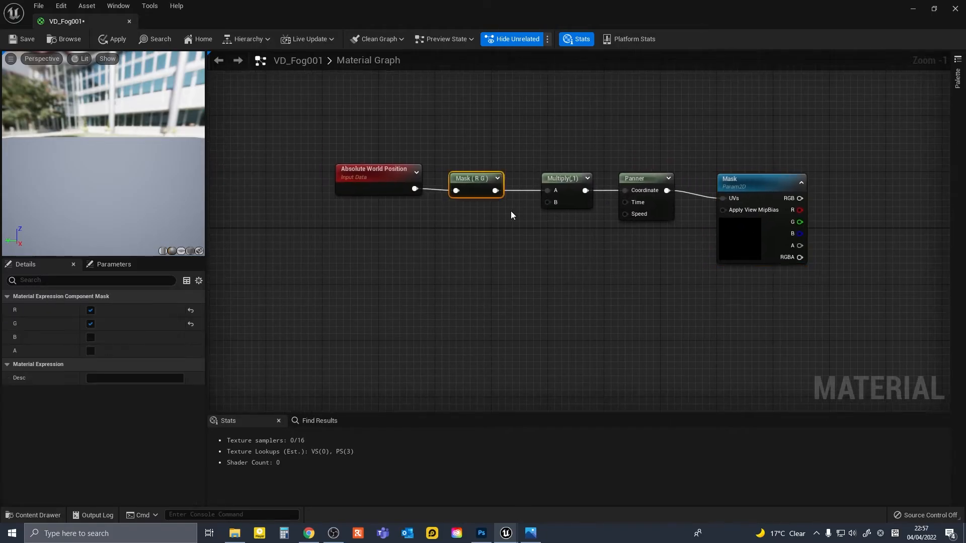
Add a Divide node below the R G mask and connect its output to the Multiply node's B input.
left_click(484, 220)
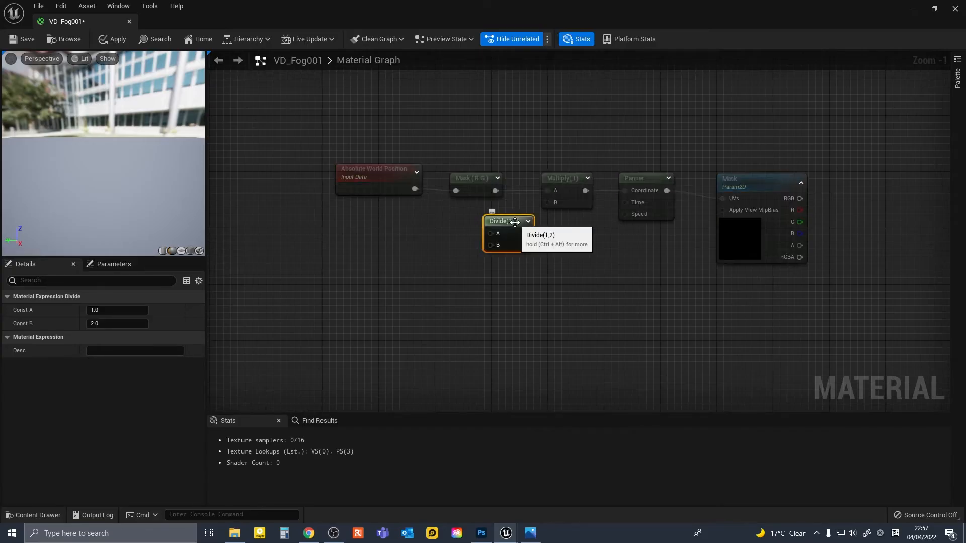
left_click_drag(498, 224, 548, 202)
left_click(403, 240)
right_click_drag(439, 239, 466, 238)
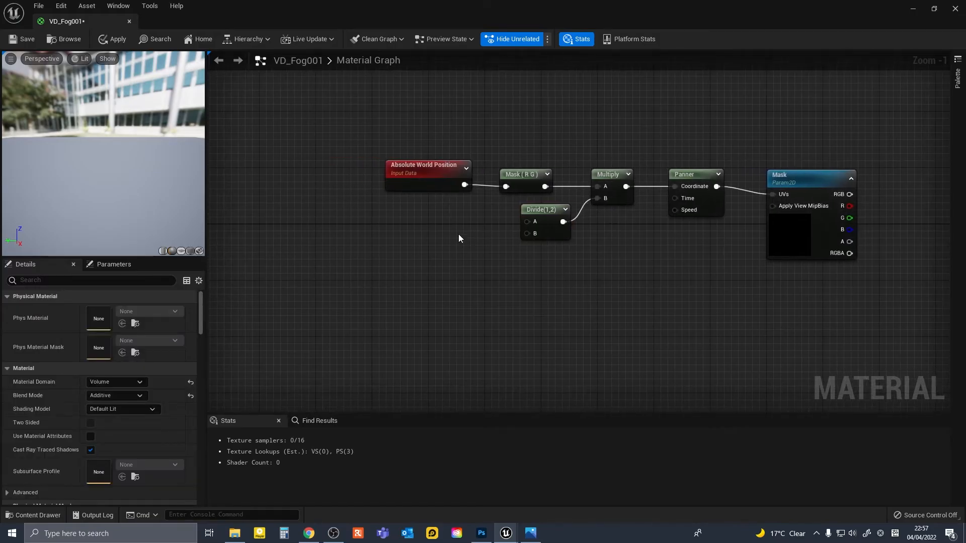
Add a Constant node with value 100 below the Divide node and connect it to Divide's B input.
left_click(462, 234)
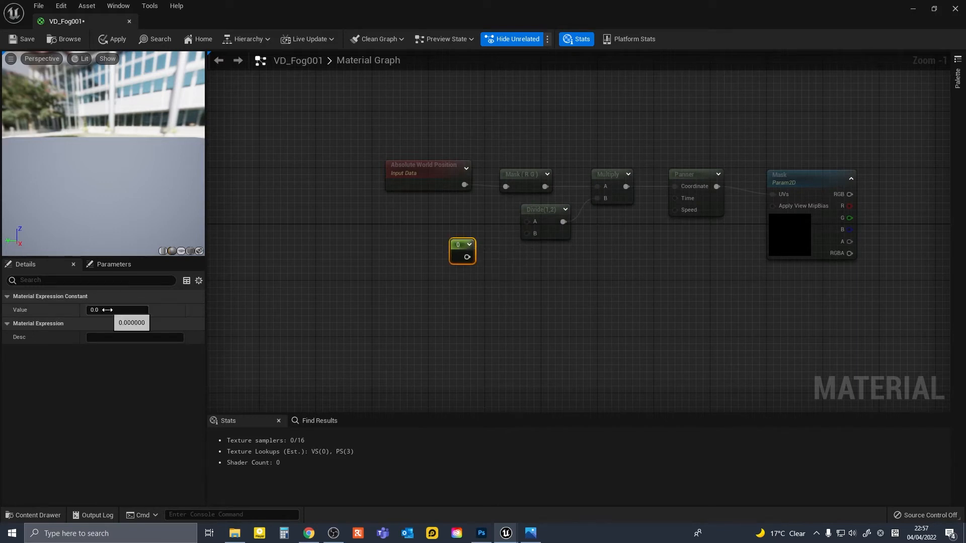
left_click(106, 308)
type("100")
key("Return")
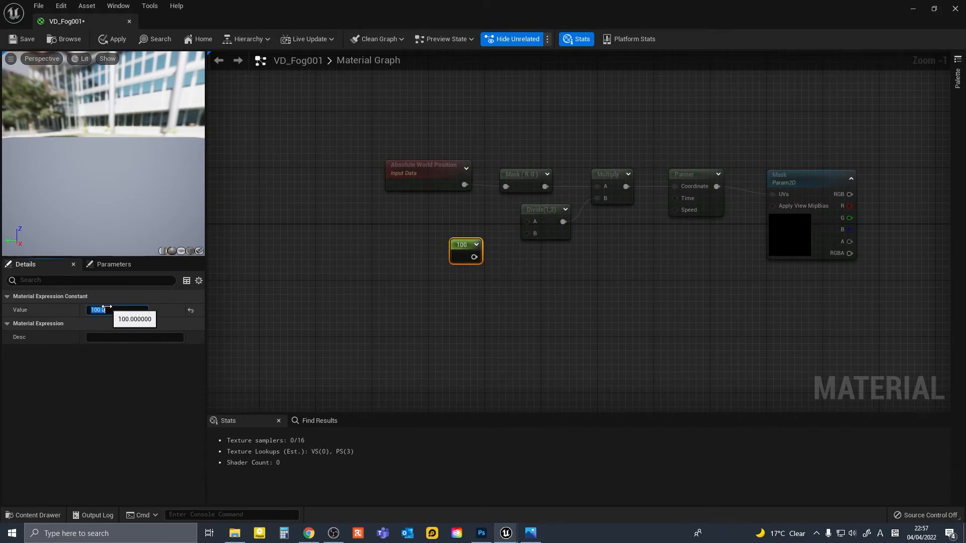
left_click_drag(474, 257, 529, 234)
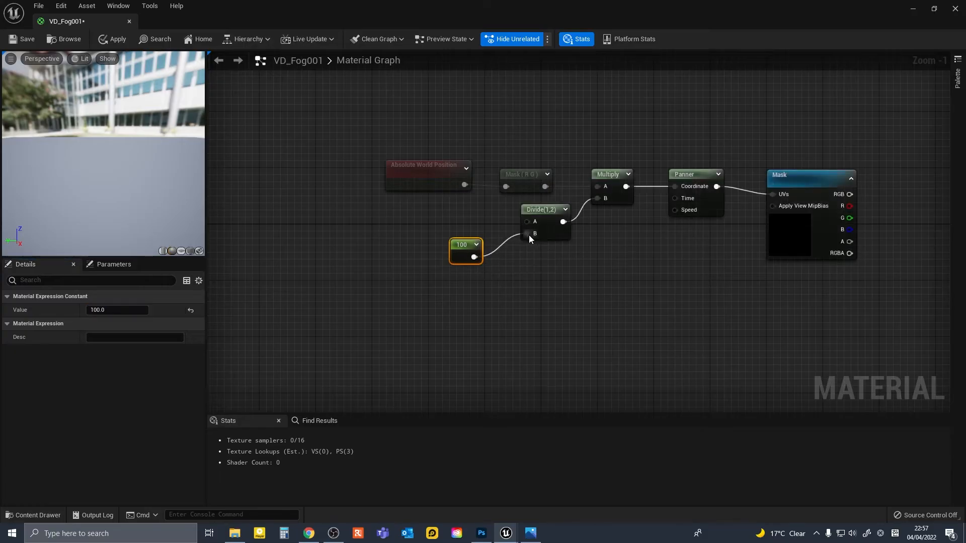
Add a scalar parameter named Mask size beside the Divide node, above the 100 constant.
left_click(445, 206)
type("ssssssss")
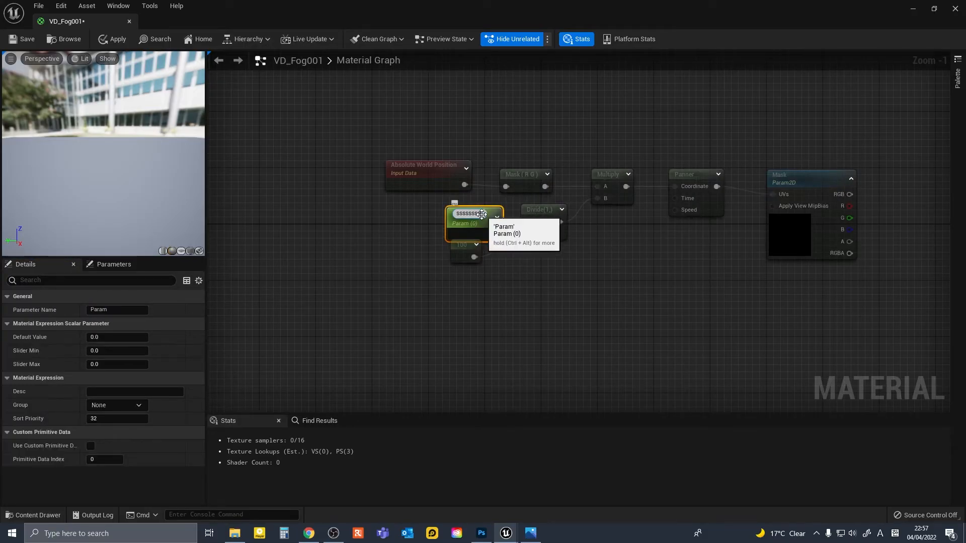
left_click_drag(480, 213, 419, 215)
type("Mask size")
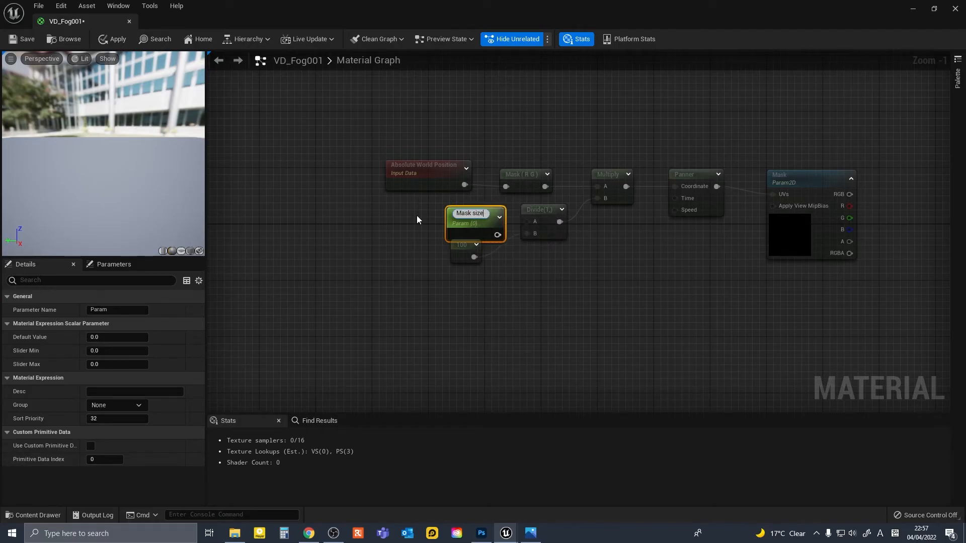
key("Return")
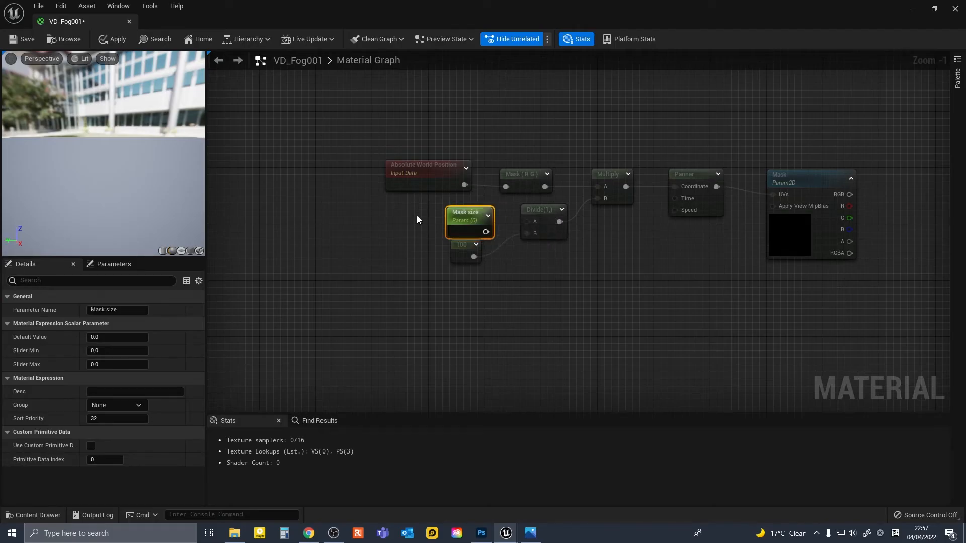
Set Mask size's default value to 0.15 and connect it to the Divide node's A input.
left_click(100, 337)
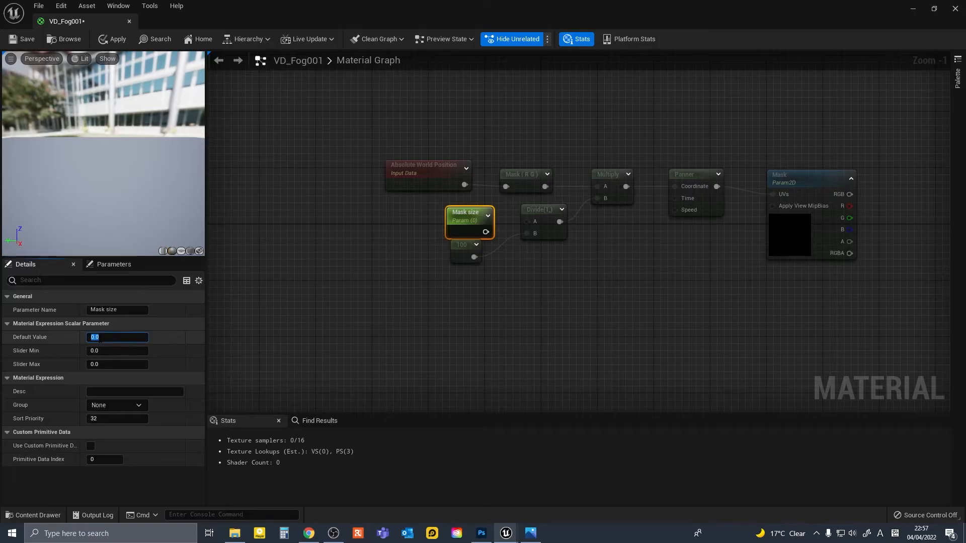
type("0.15")
key("Return")
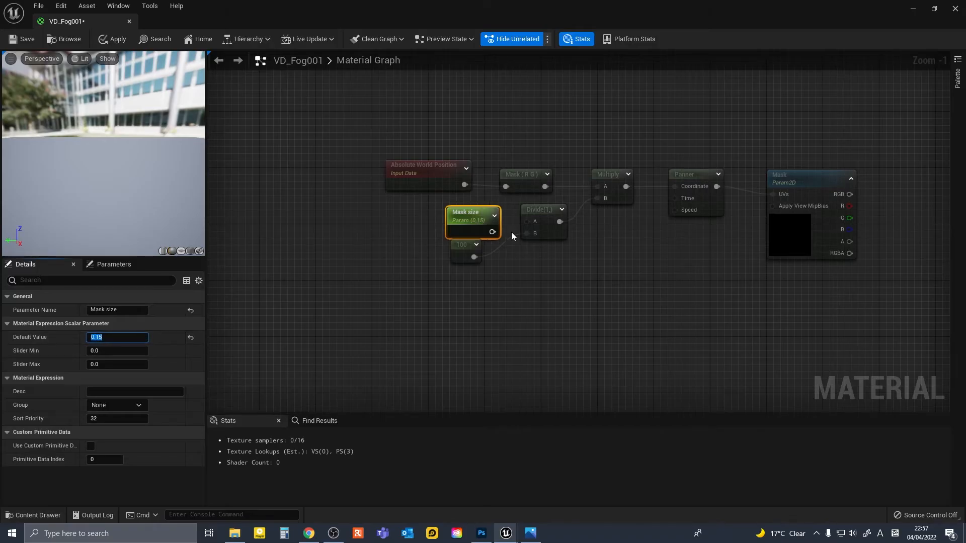
left_click_drag(492, 232, 528, 222)
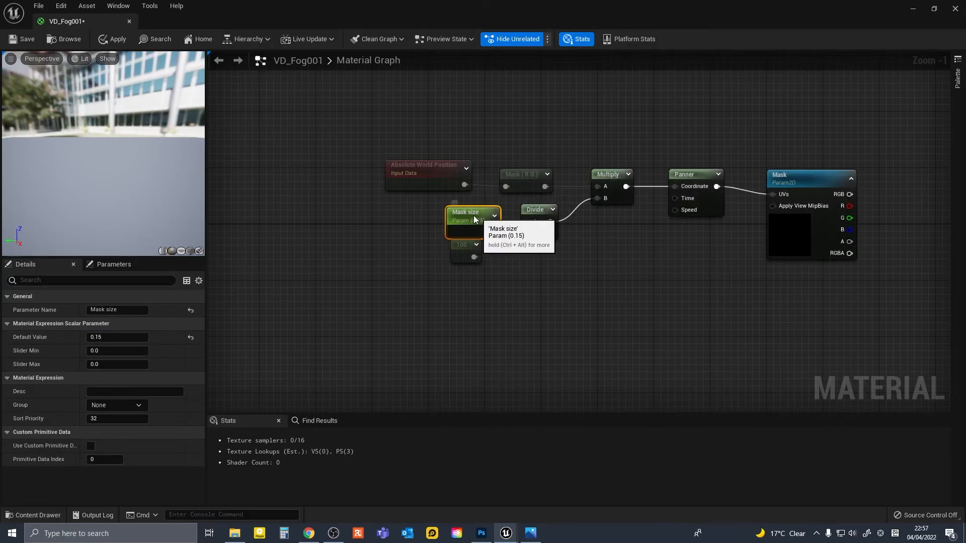
Add an Append node below the Panner and connect its output to the Panner's Speed input.
right_click_drag(679, 257, 547, 265)
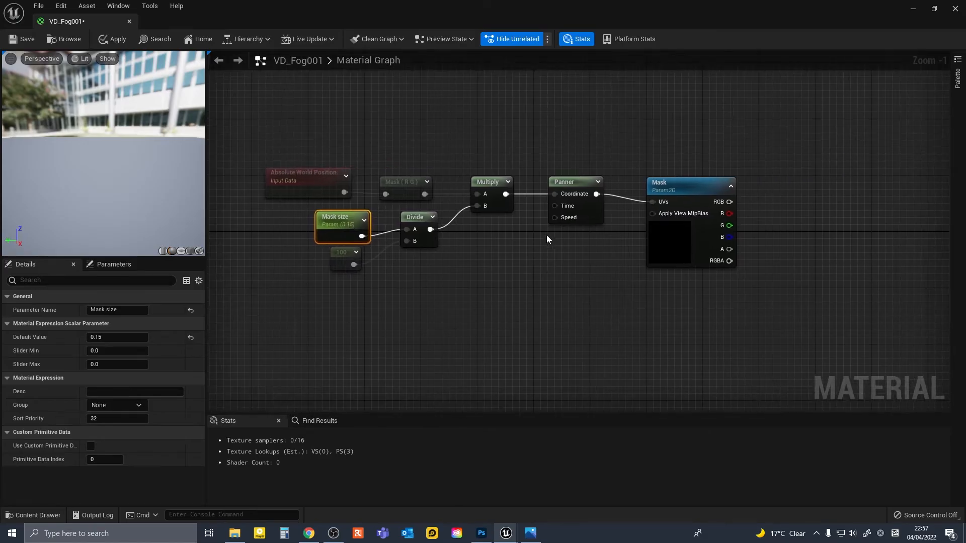
right_click(518, 241)
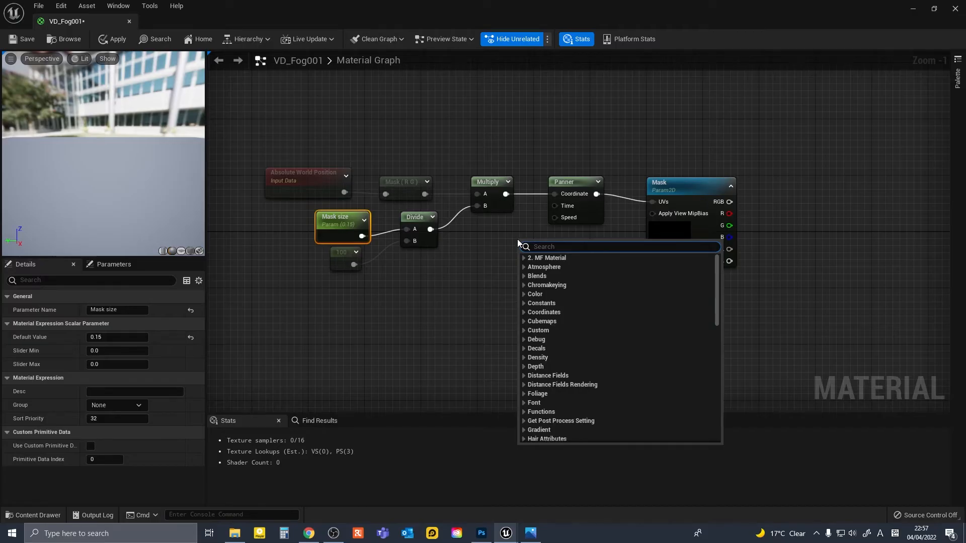
type("append")
key("Return")
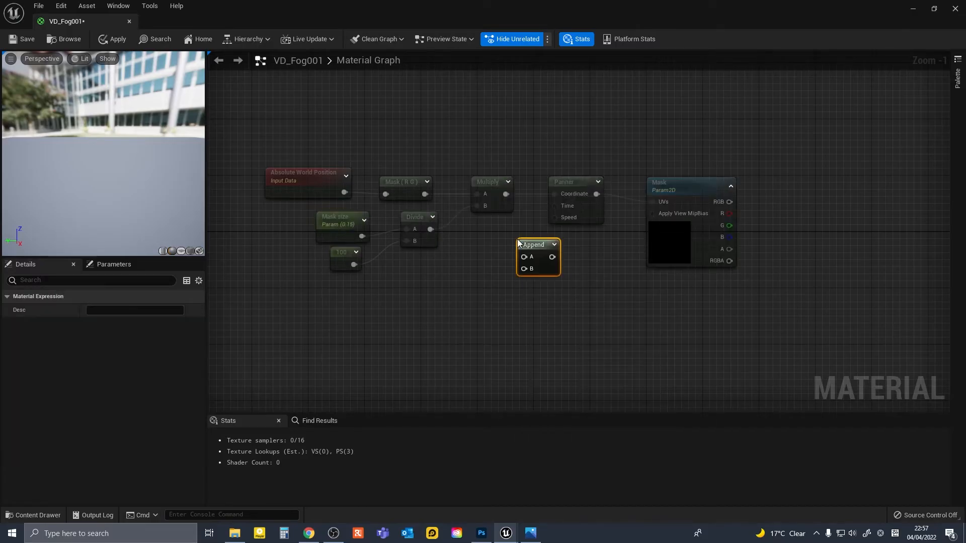
left_click_drag(534, 248, 555, 217)
Add two scalar parameters beside the Append node, named Speed X and Speed Y.
right_click_drag(441, 267, 511, 254)
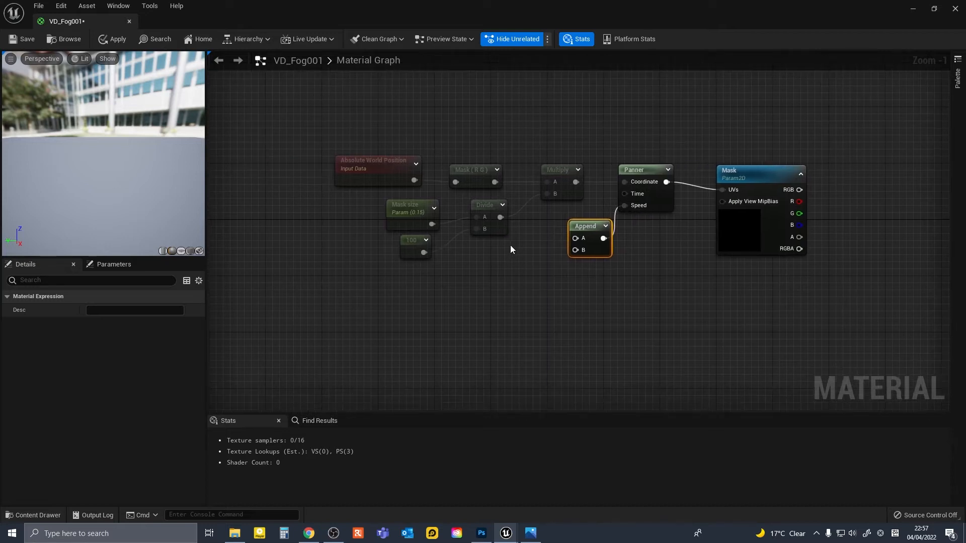
left_click(510, 247)
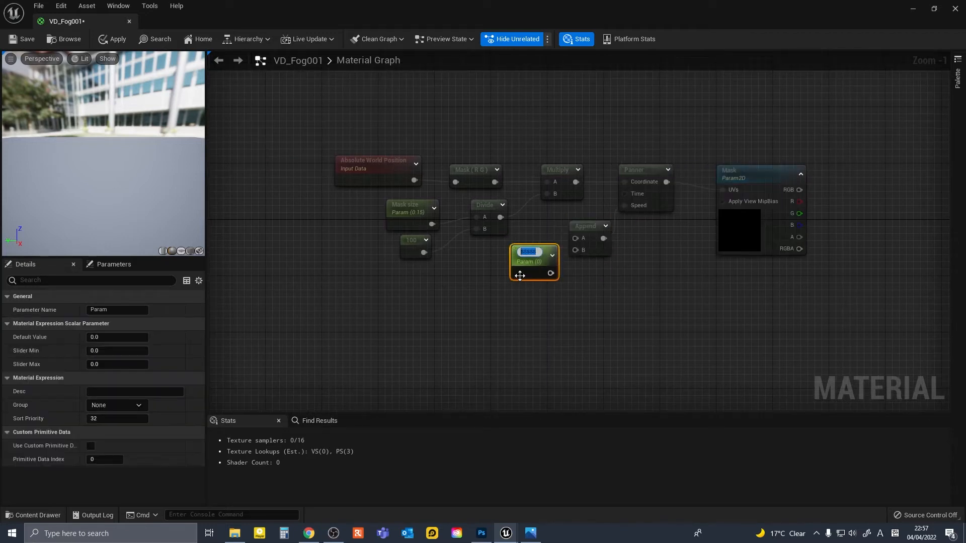
type("Speed")
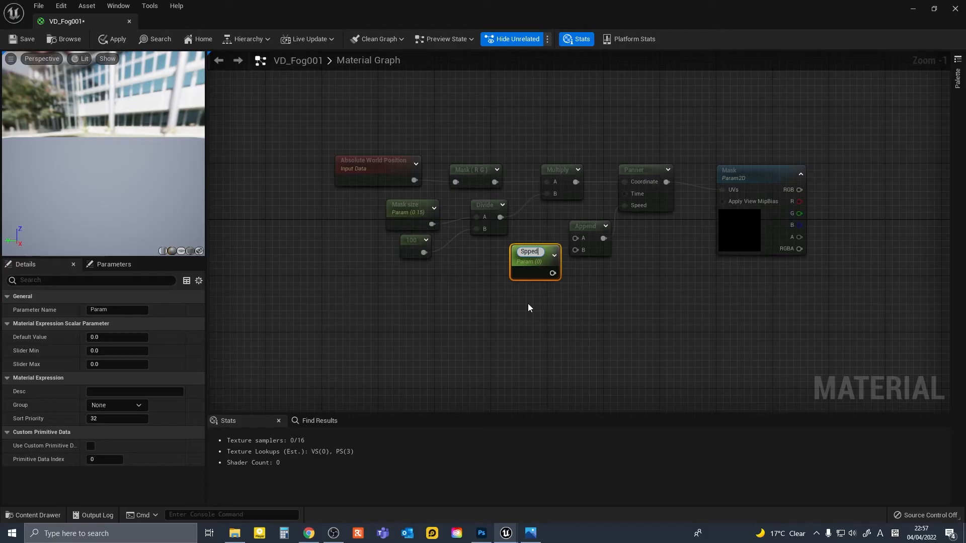
type(" X")
key("Return")
left_click(512, 292)
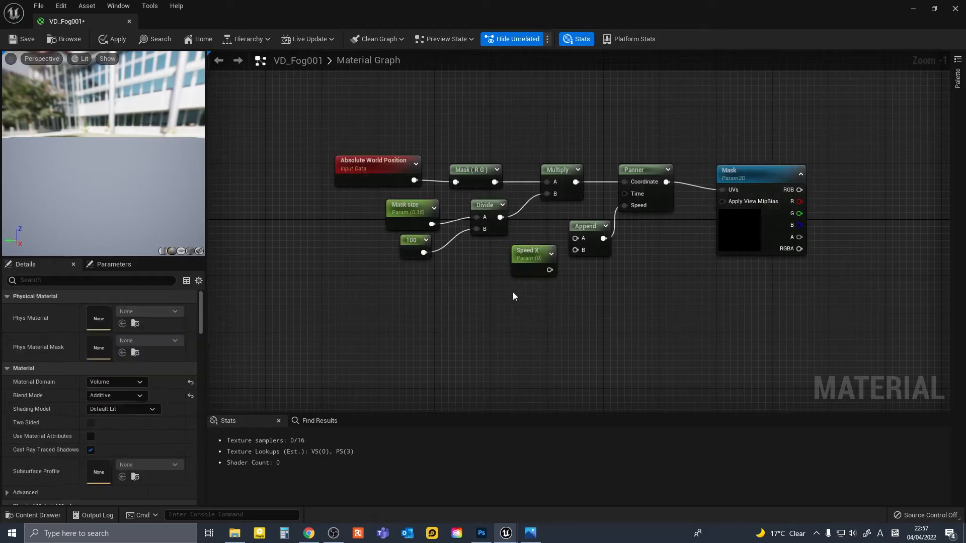
left_click(512, 292)
type("ss")
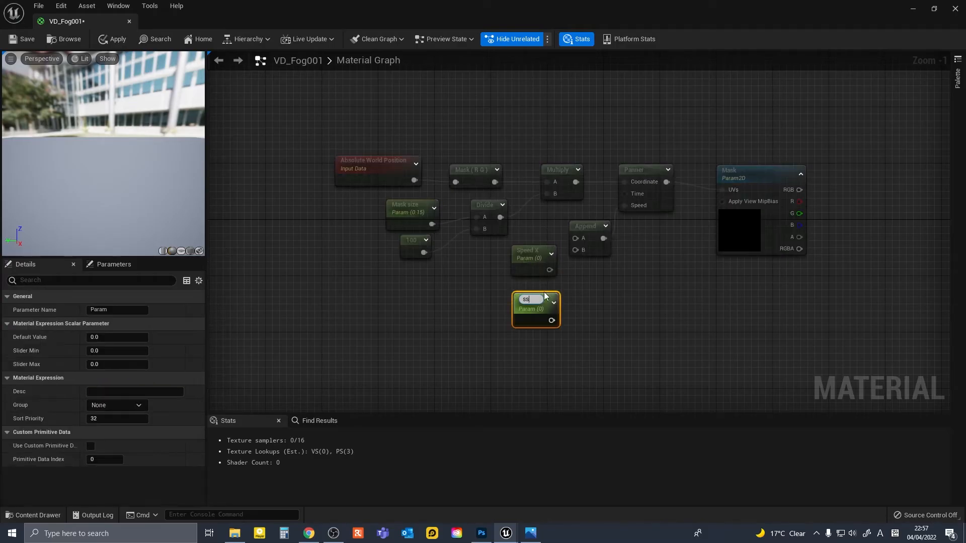
type("eed Y")
key("Return")
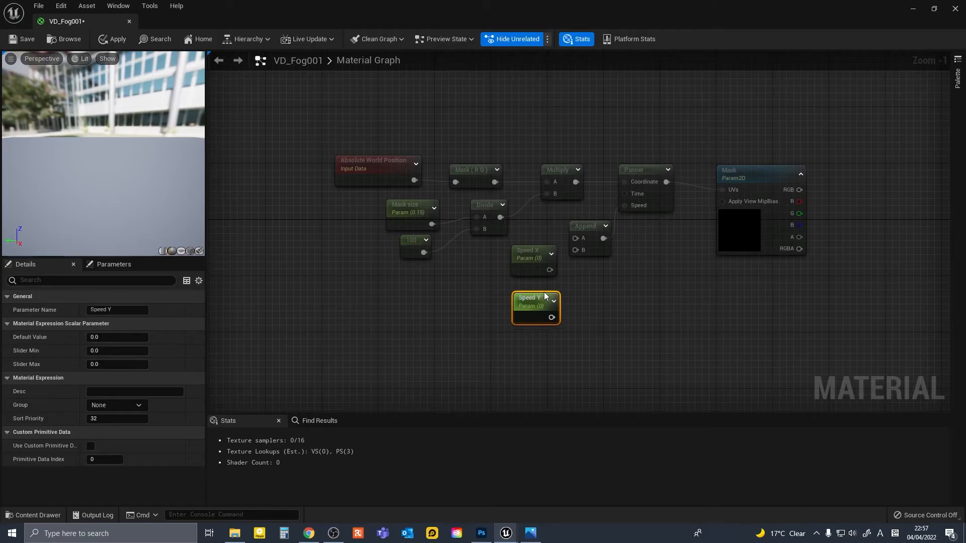
Give Speed X and Speed Y a default value of 0.1 and connect them to Append inputs A and B respectively.
left_click(522, 267)
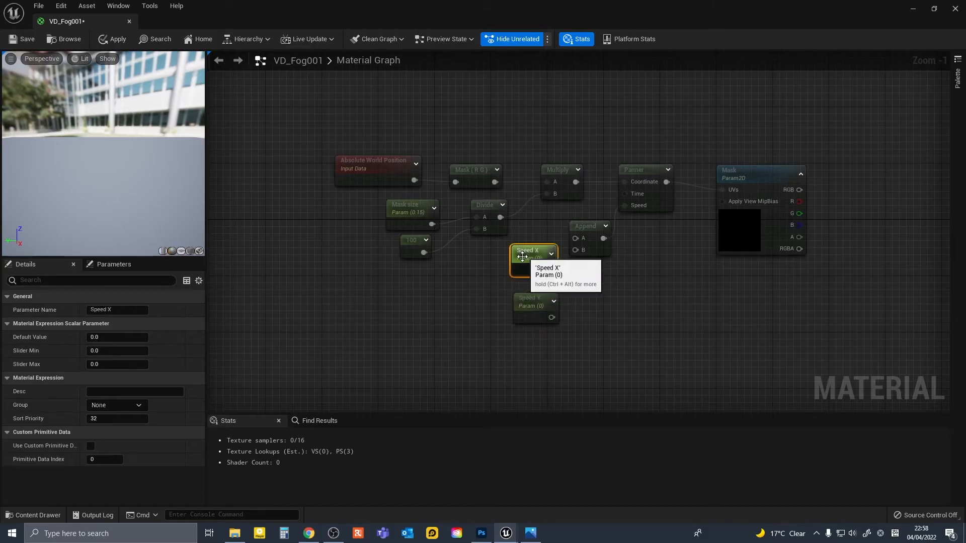
left_click(91, 337)
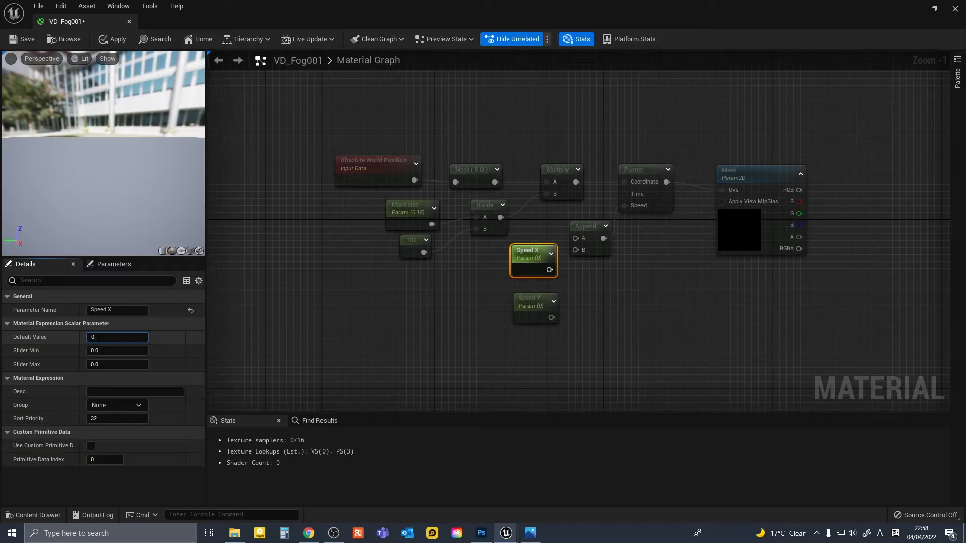
type("0.1")
key("Return")
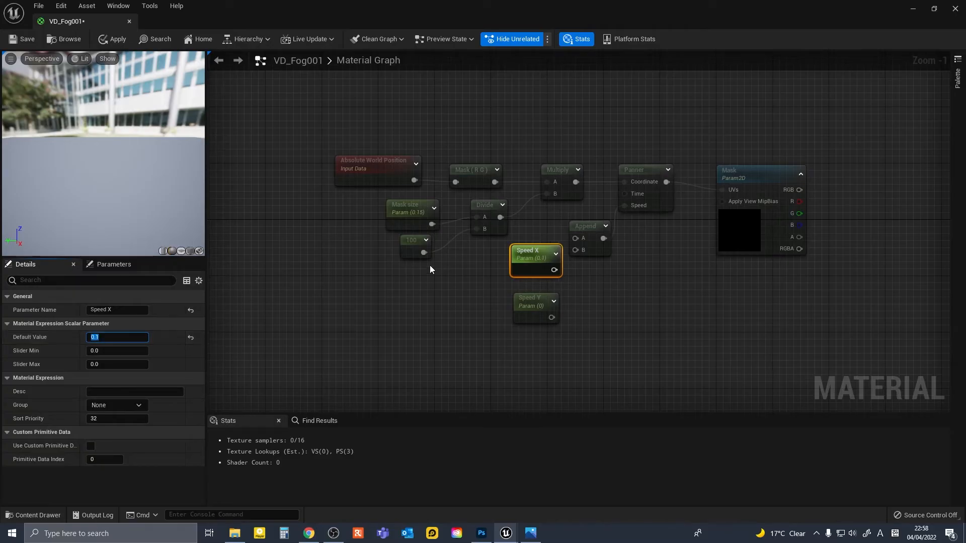
left_click(528, 299)
left_click(100, 337)
type("0.1")
key("Return")
left_click_drag(535, 258, 575, 238)
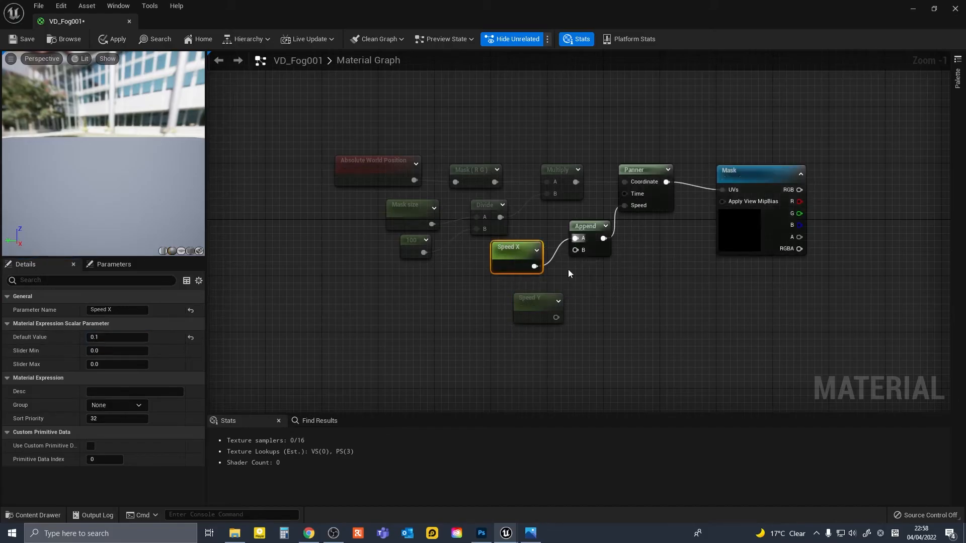
left_click_drag(549, 303, 575, 250)
Add a 3PointLevels function after the Mask texture and connect the Mask's R output to its Texture input.
left_click(773, 226)
right_click_drag(871, 238, 499, 258)
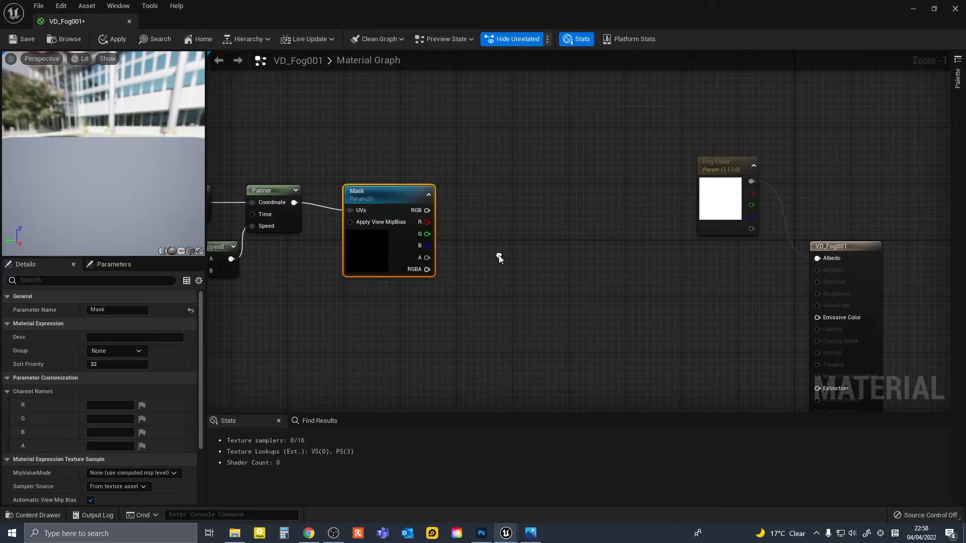
right_click(499, 201)
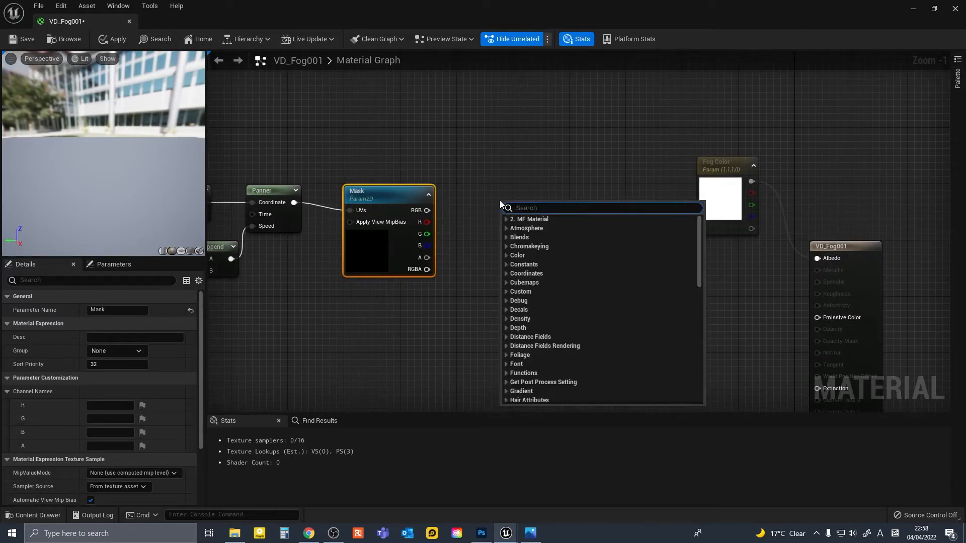
type("3point")
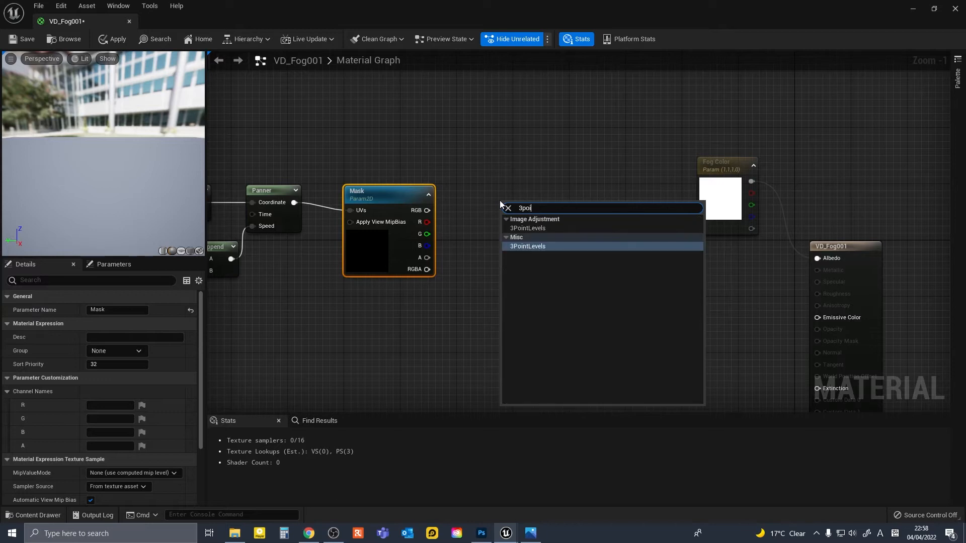
key("Return")
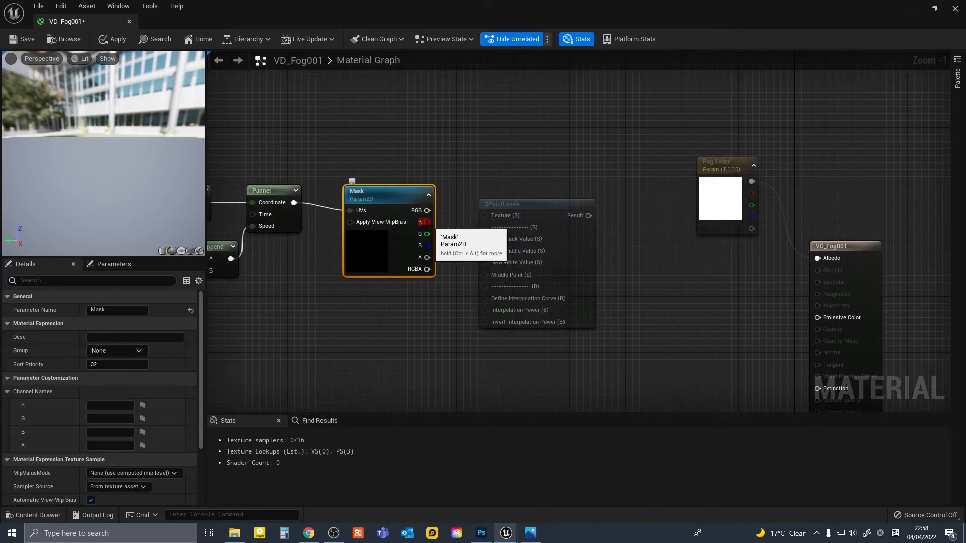
left_click_drag(425, 222, 485, 216)
right_click_drag(453, 349, 502, 274)
left_click(600, 166)
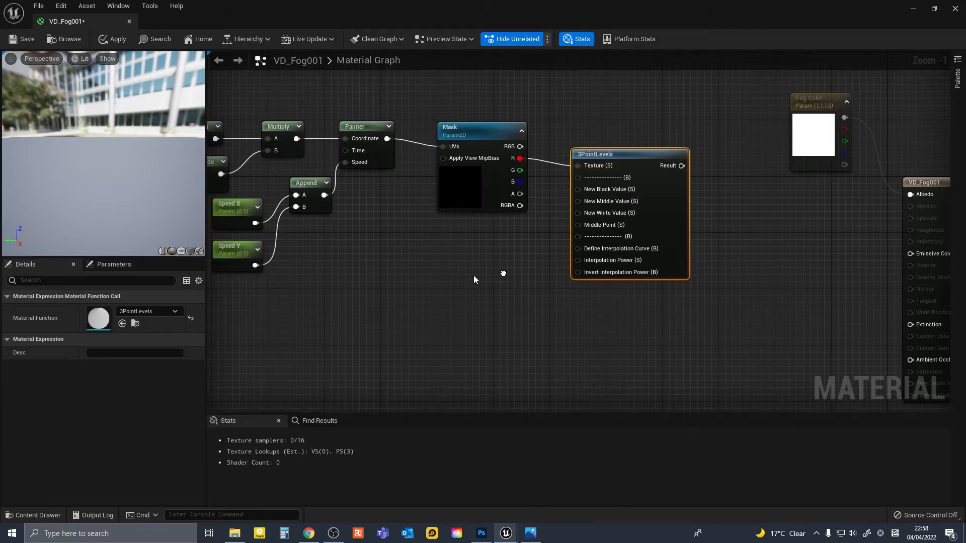
Add a vector parameter named Mask Control below the Mask texture.
left_click(450, 258)
type("vvvvv")
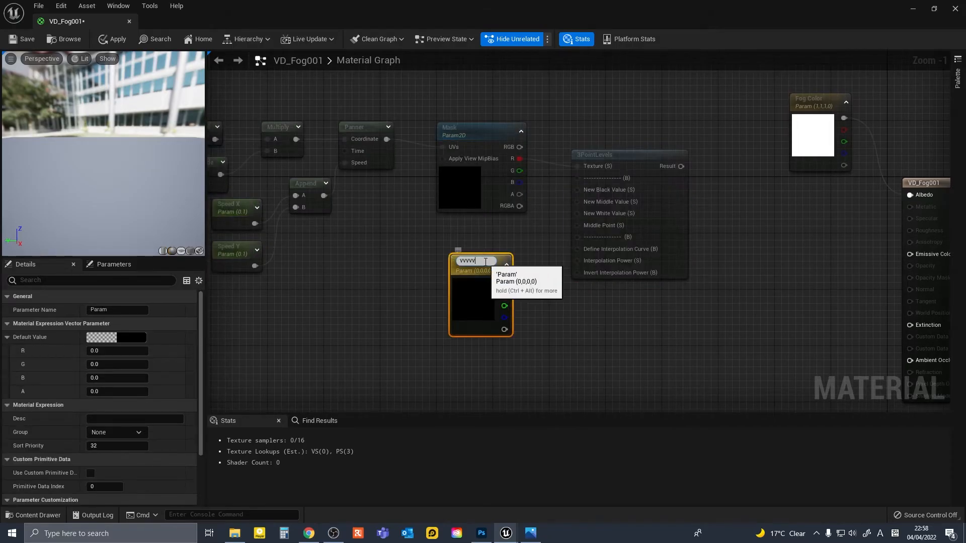
double_click(482, 260)
type("Mask Co")
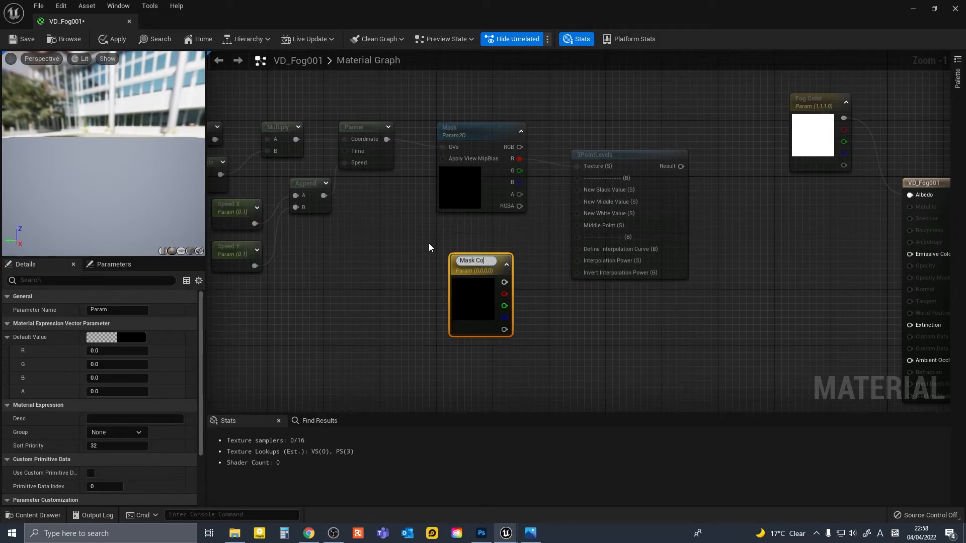
type("ntrol")
key("Return")
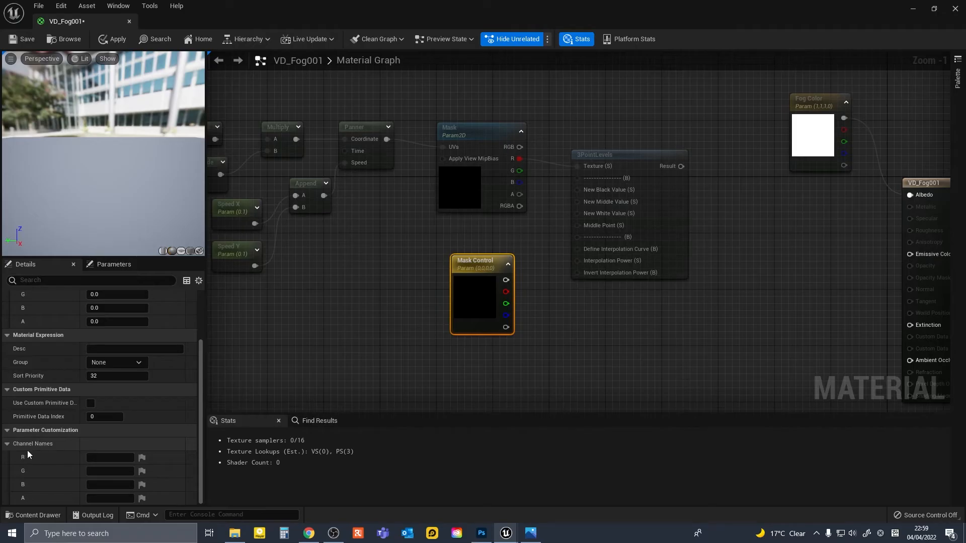
Name the Mask Control parameter's R, G and B channels Low, Med and High.
left_click(110, 457)
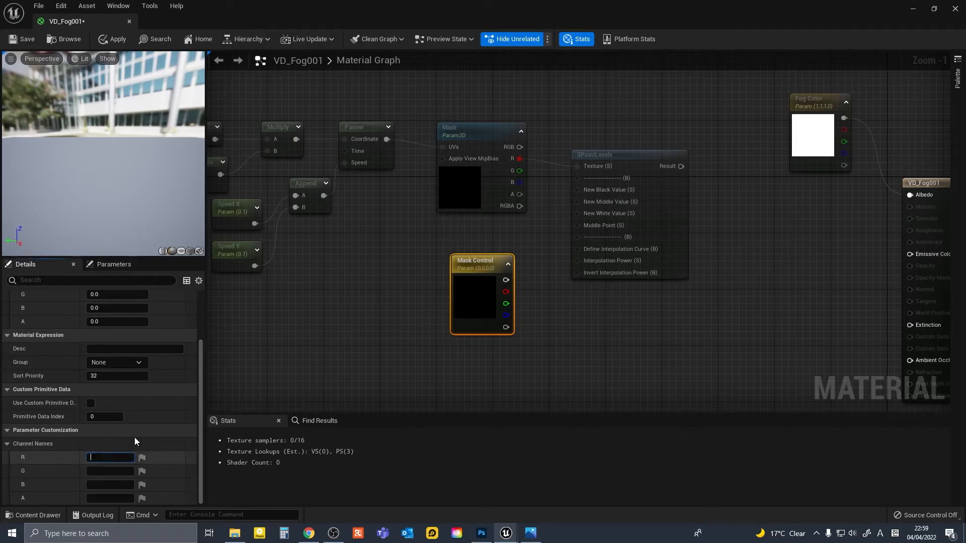
type("Low")
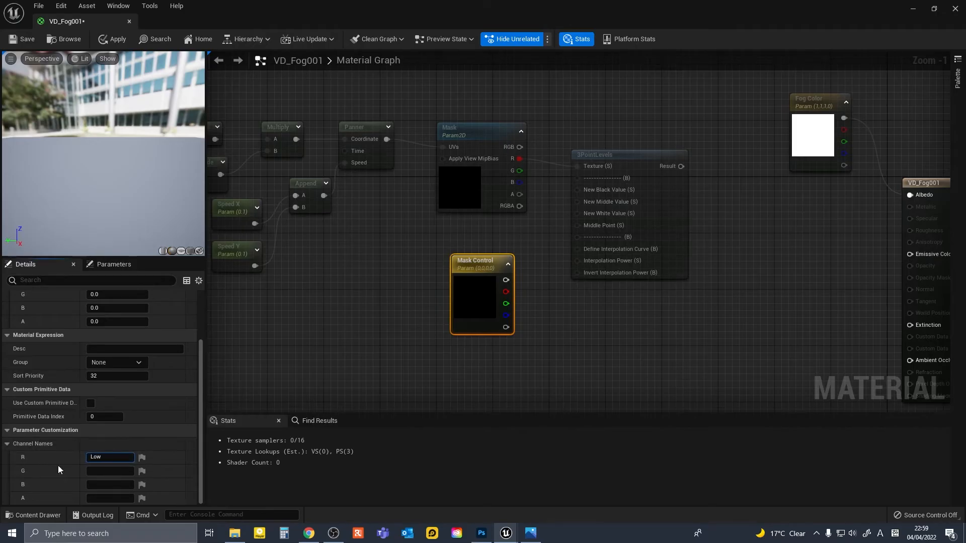
key("Return")
left_click(96, 468)
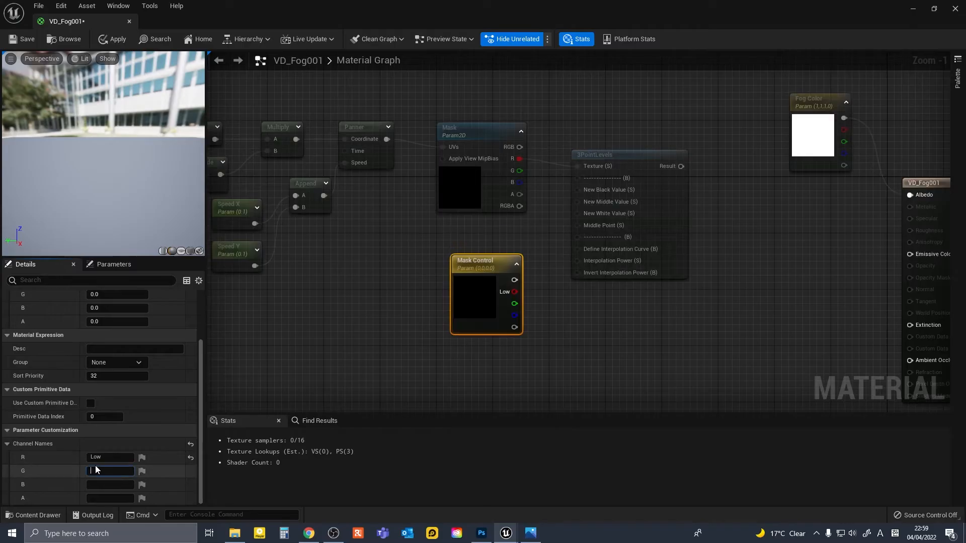
type("Med")
key("Return")
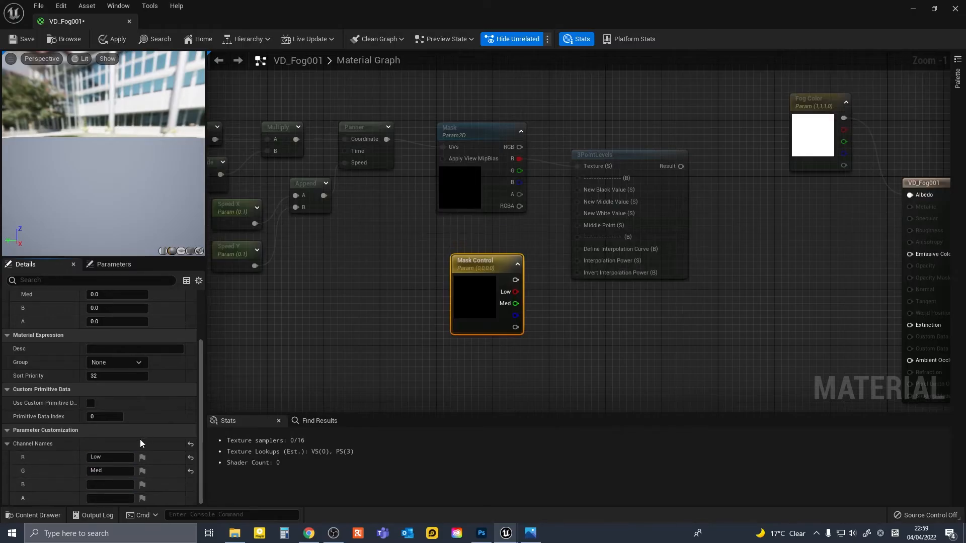
left_click(109, 485)
type("Hi")
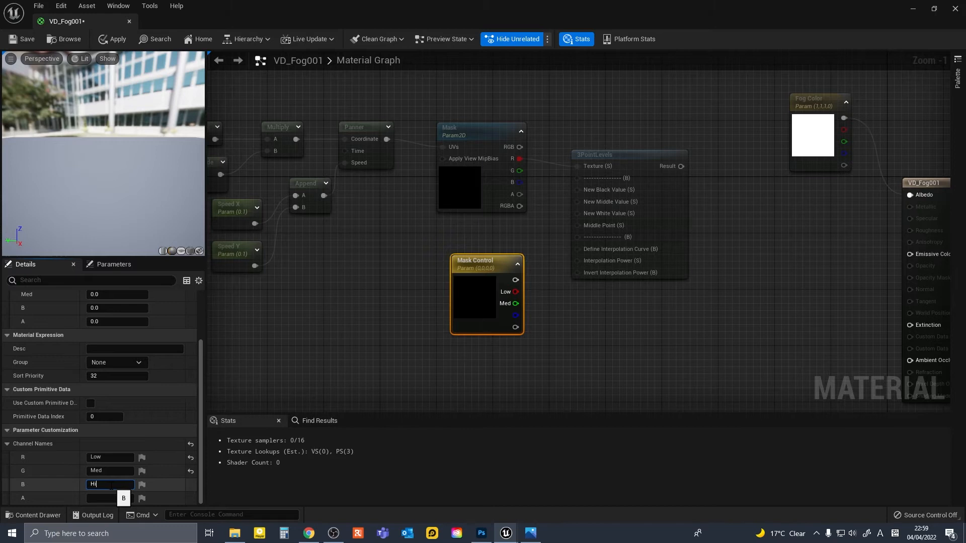
type("gh")
key("Return")
Set the Mask Control default values to 0.5 for Med and 1 for High.
scroll(125, 423, "up", 5)
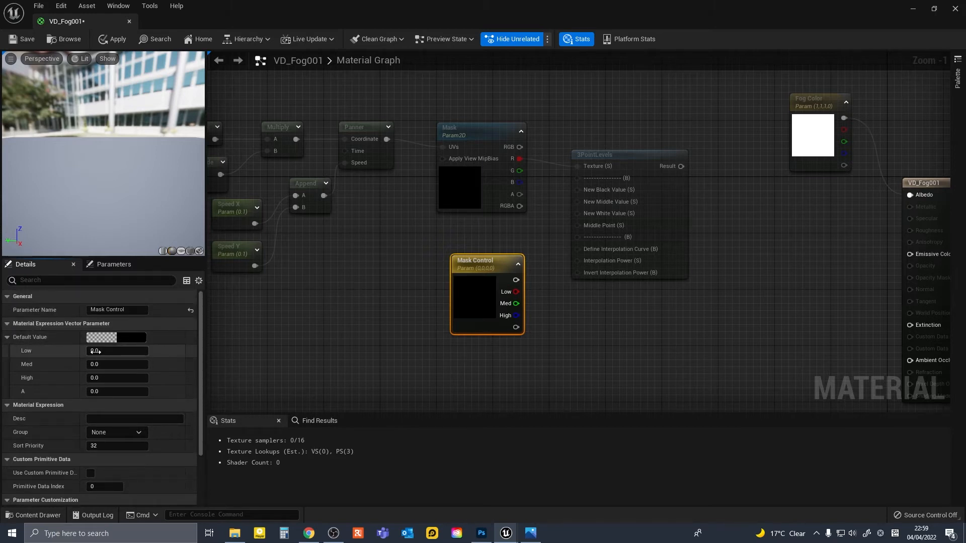
left_click(141, 363)
type("0.5")
key("Tab")
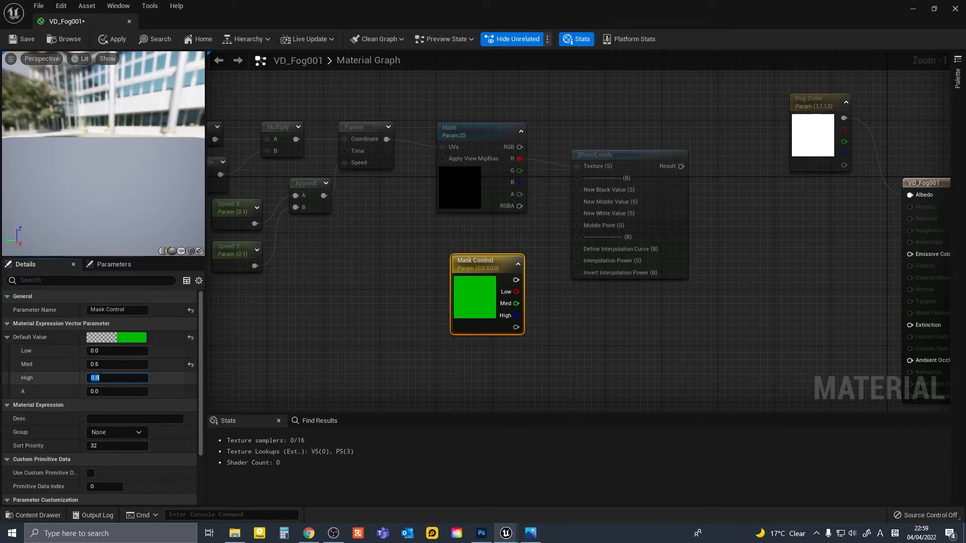
type("1")
key("Return")
Connect Mask Control's Low, Med and High outputs to the New Black, New Middle and New White Value inputs of 3PointLevels.
right_click_drag(462, 183, 504, 249)
left_click_drag(526, 209, 530, 202)
left_click_drag(475, 317, 529, 214)
left_click_drag(468, 327, 528, 225)
Add a Multiply node between 3PointLevels and the material output, and connect the 3PointLevels Result to its A input.
right_click_drag(697, 261, 587, 258)
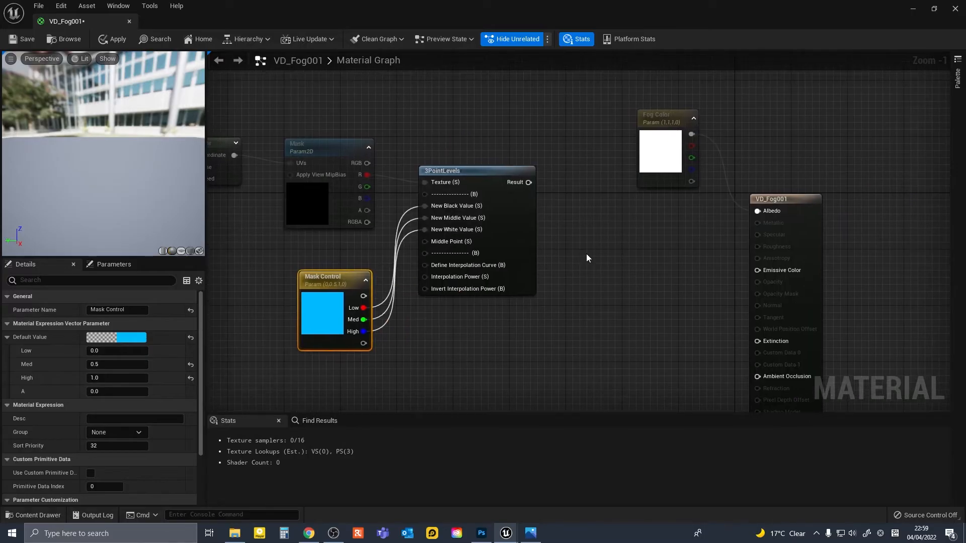
left_click(600, 288)
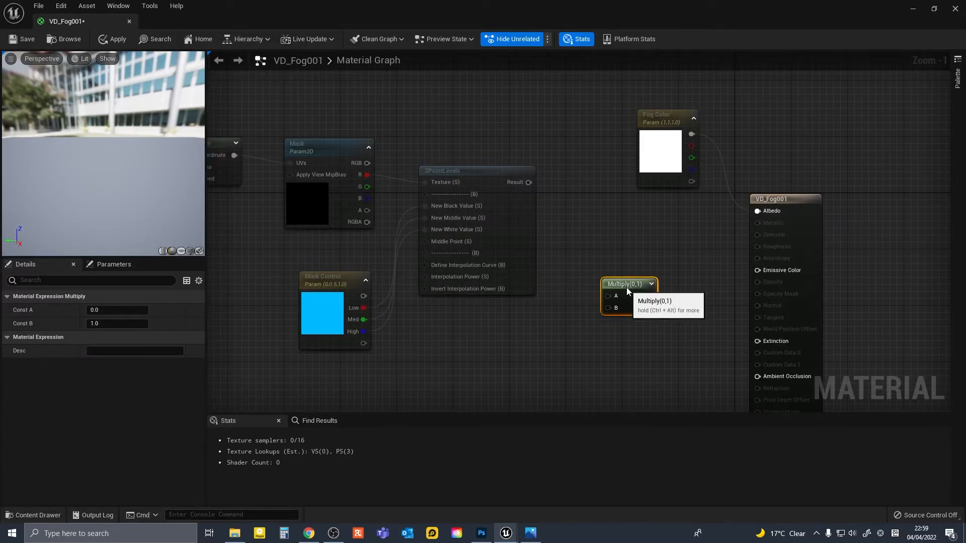
left_click_drag(528, 182, 608, 296)
scroll(556, 306, "down", 3)
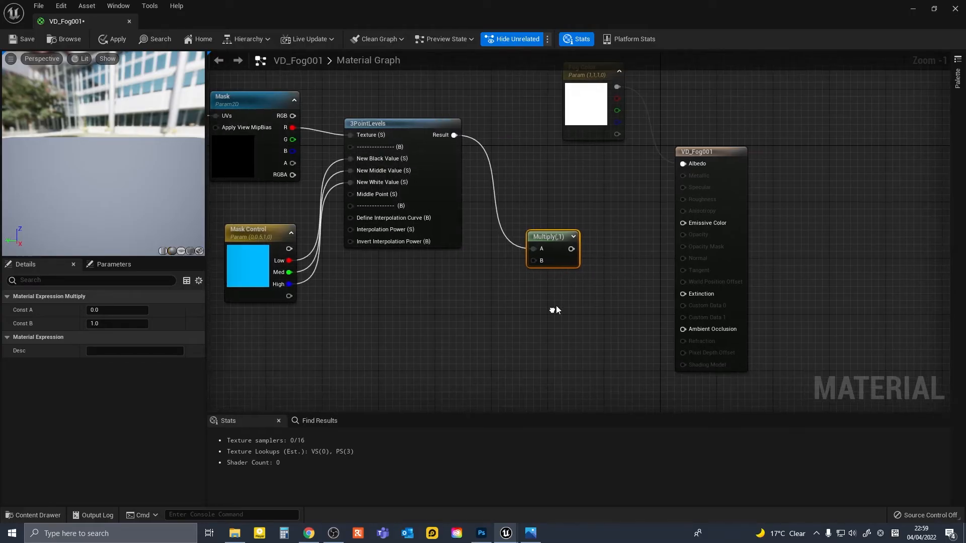
right_click_drag(453, 339, 669, 258)
right_click_drag(462, 274, 505, 282)
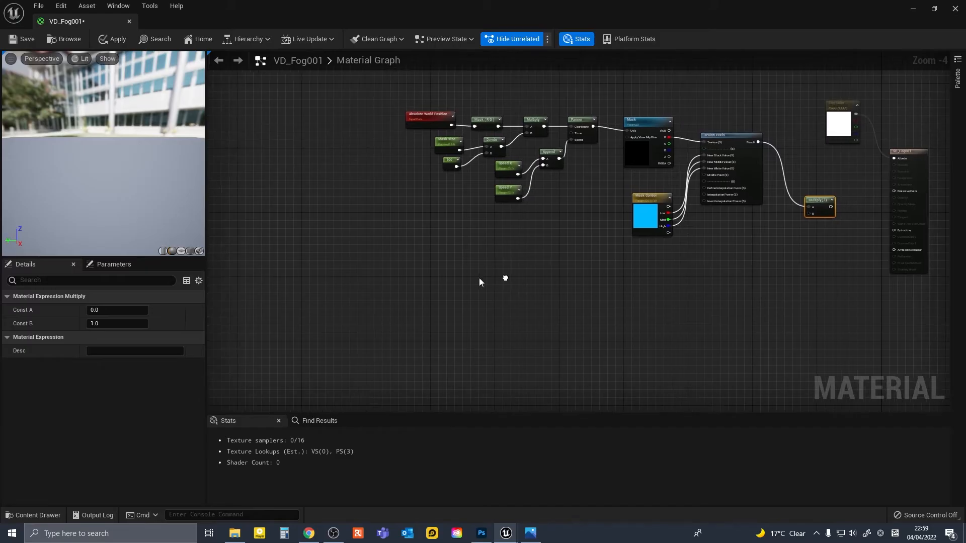
right_click(411, 275)
left_click(397, 272)
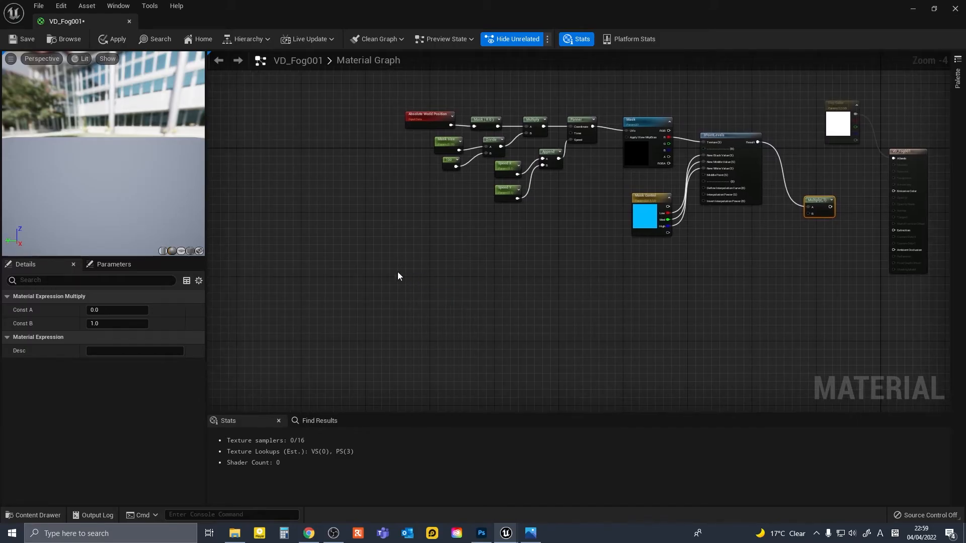
Add an Absolute World Position node in the empty area below the mask texture's coordinate nodes.
right_click(397, 280)
type("world")
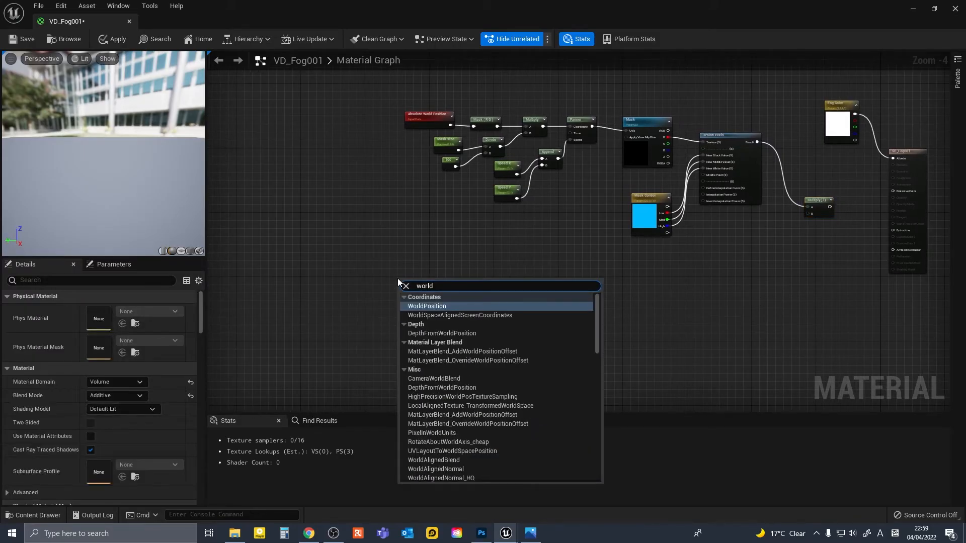
key("Return")
left_click(544, 301)
Add a TransformPosition node beside the new Absolute World Position node.
scroll(545, 301, "up", 3)
right_click(430, 272)
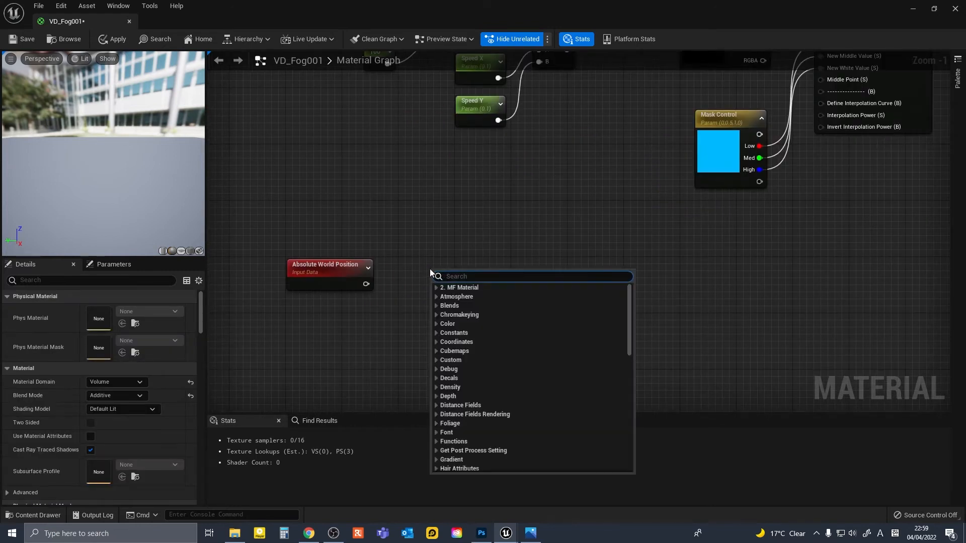
type("tran")
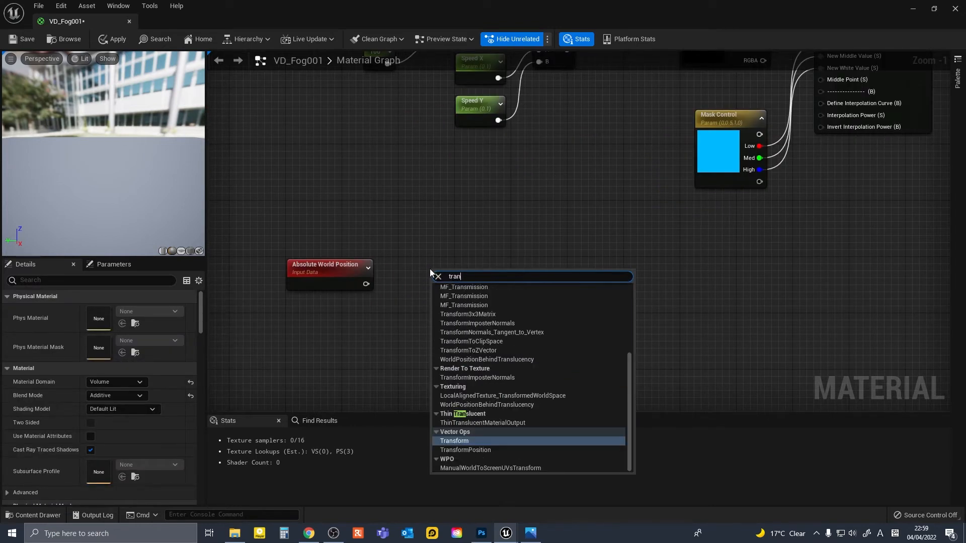
type("sformp")
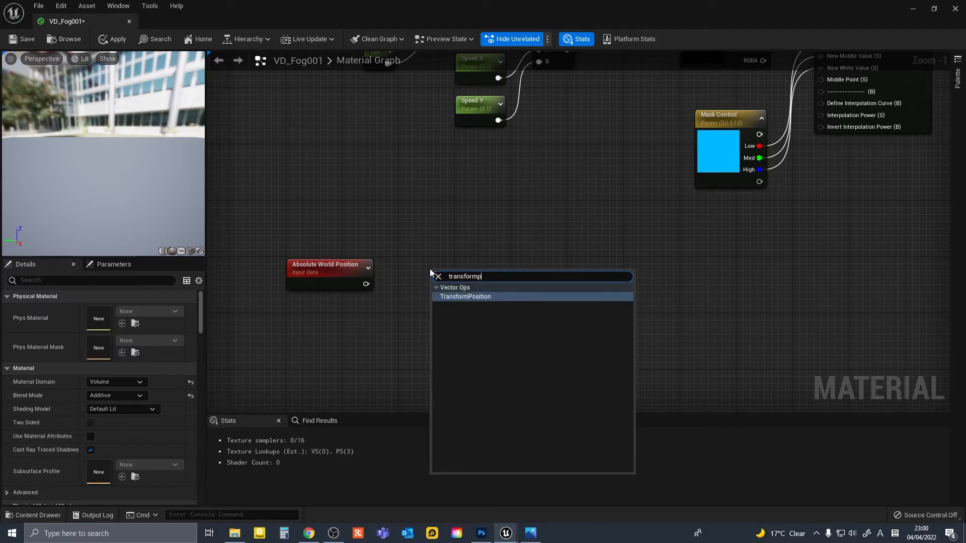
key("Return")
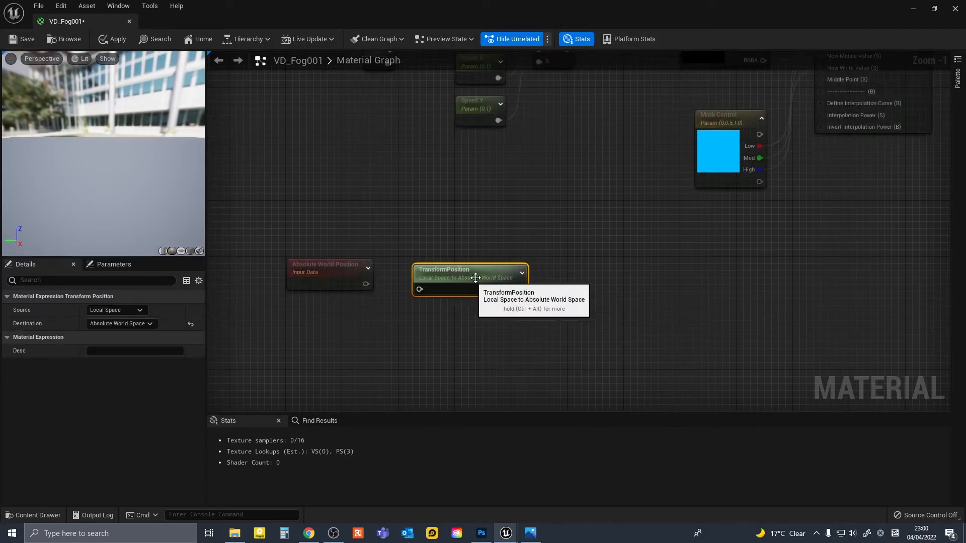
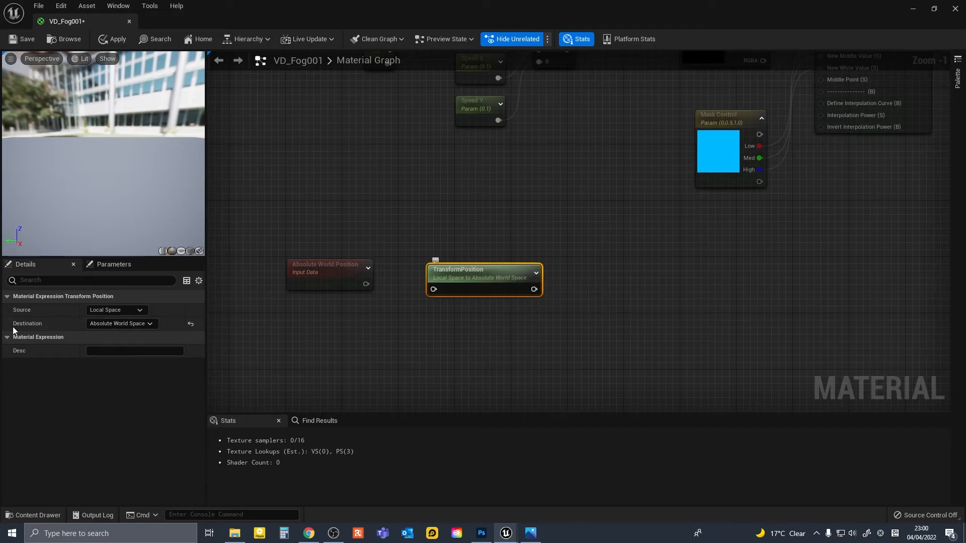
Set TransformPosition to convert from Absolute World Space to Local Space and feed it the Absolute World Position output.
left_click(128, 310)
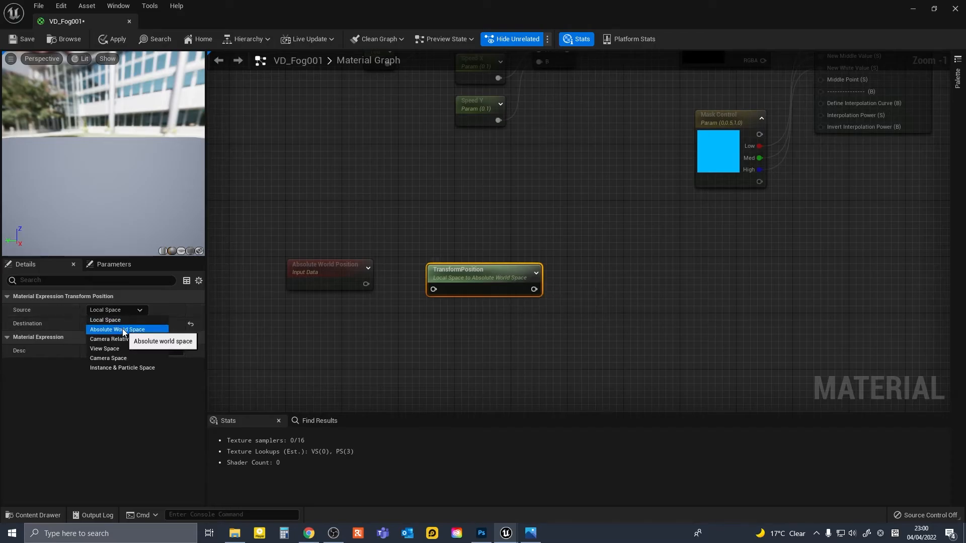
key("Escape")
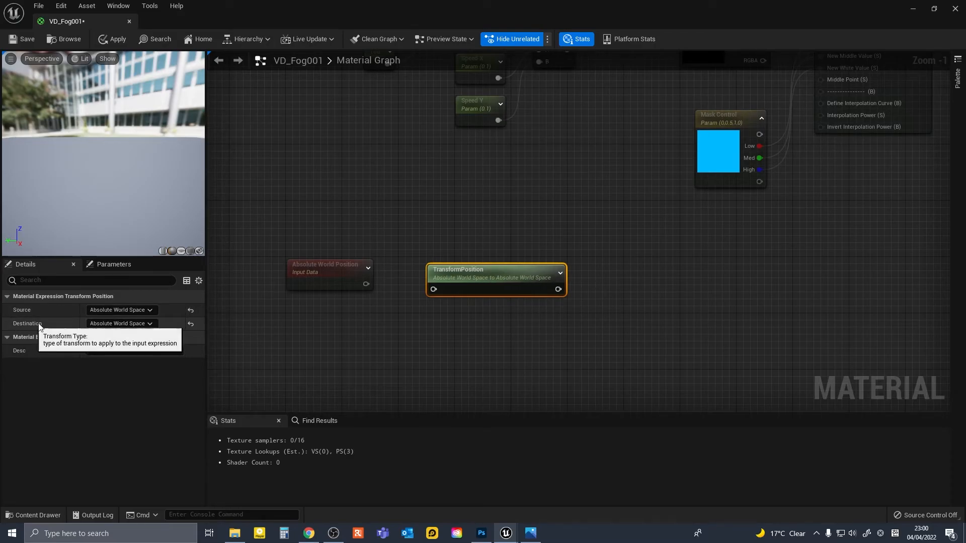
left_click(120, 324)
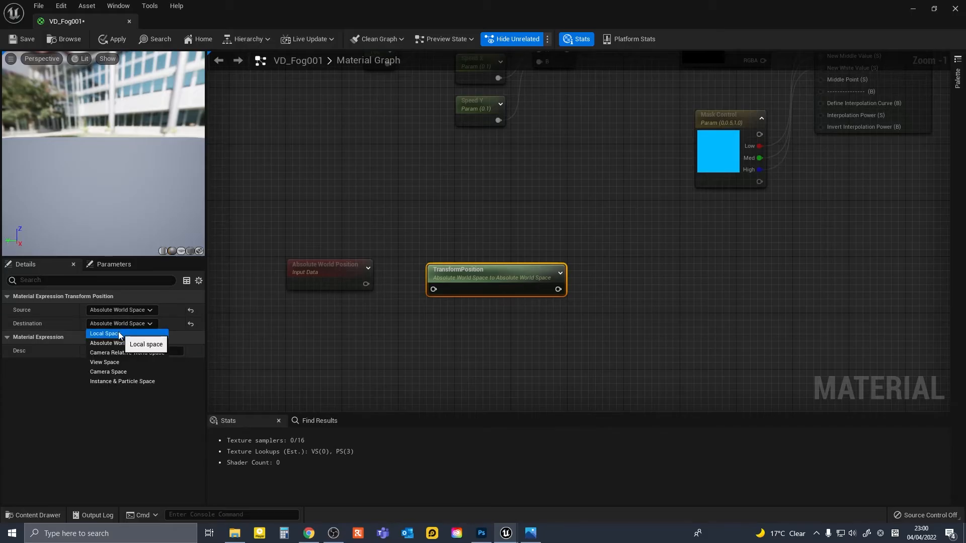
left_click(120, 334)
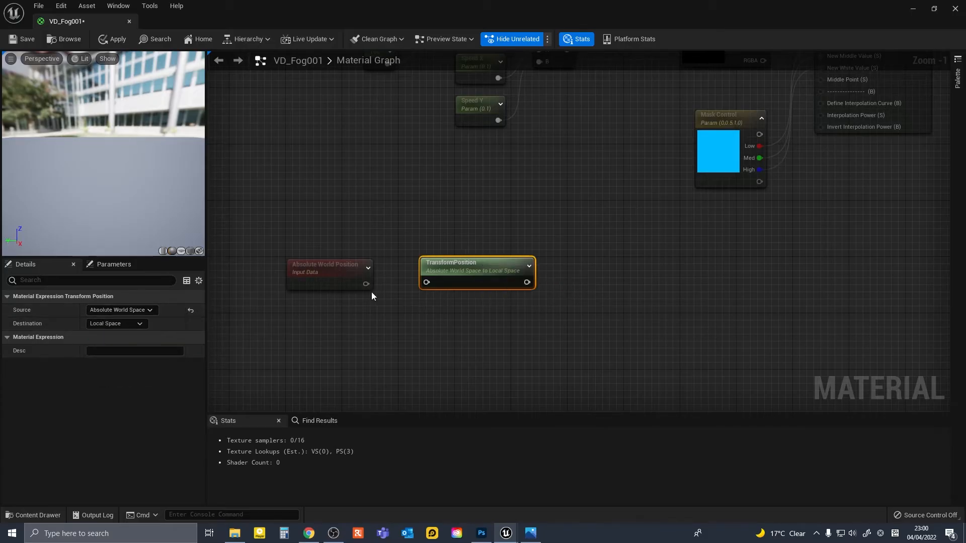
left_click_drag(366, 284, 427, 283)
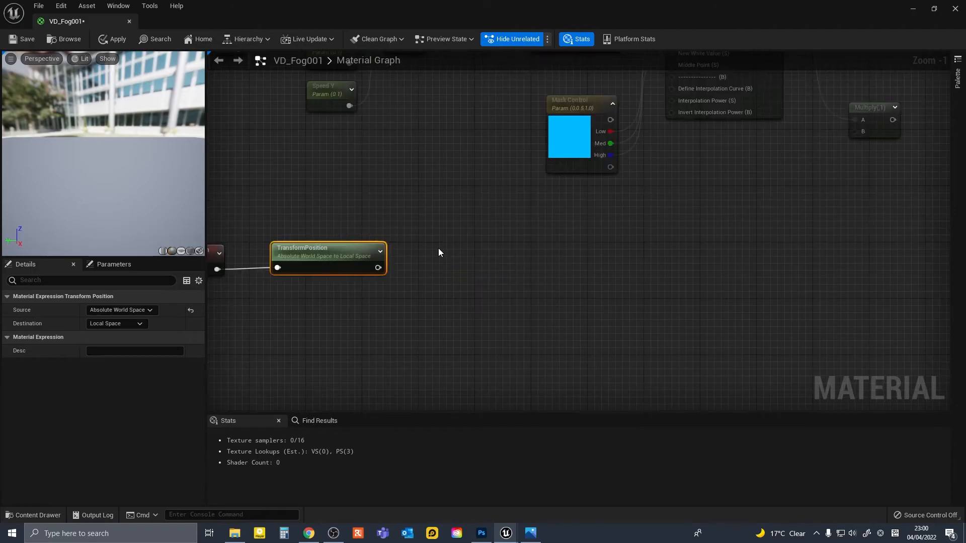
Add Subtract and Divide nodes and chain them after TransformPosition through their A inputs.
right_click(439, 249)
type("sub")
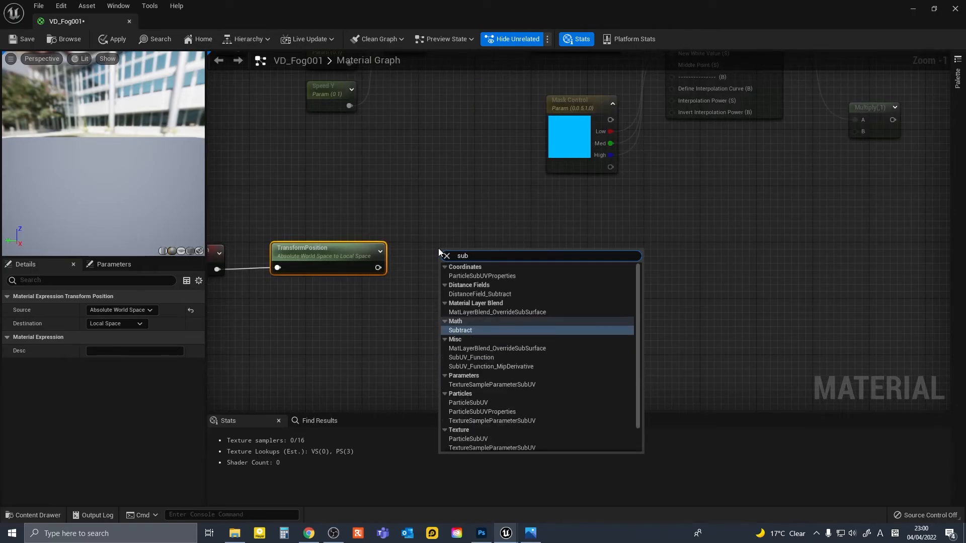
key("Return")
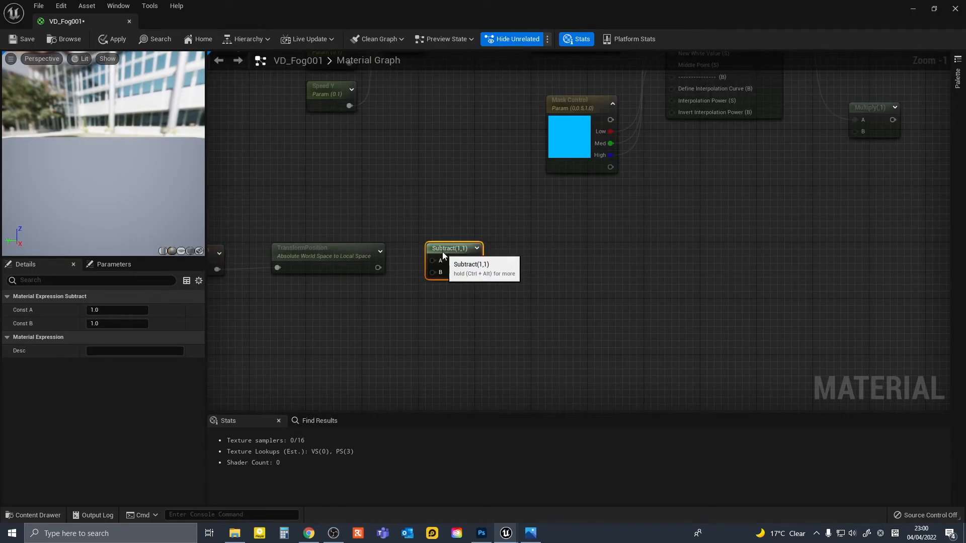
left_click(522, 245)
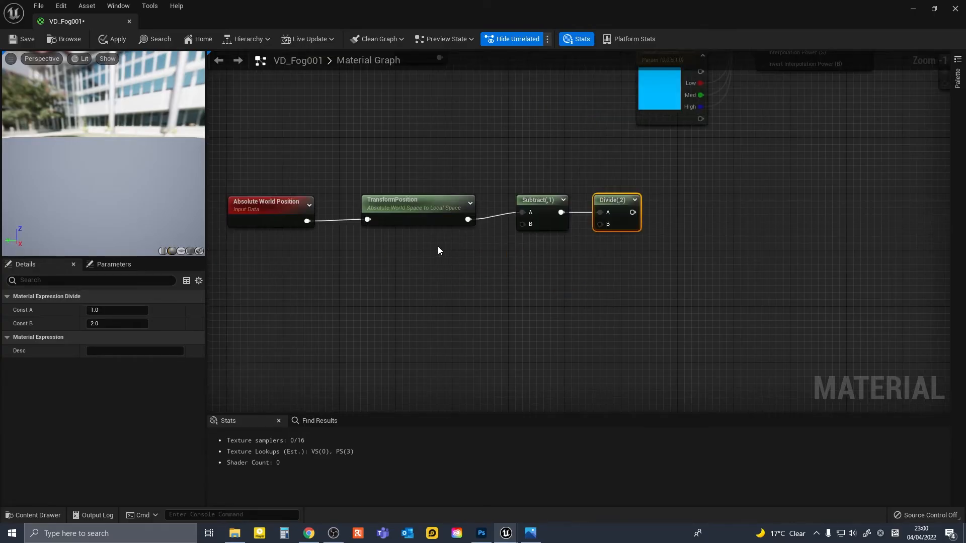
Add an ObjectLocalBounds node and connect Local Bounds Minimum to Subtract B and Local Bounds Size to Divide B.
right_click(437, 248)
type("ob")
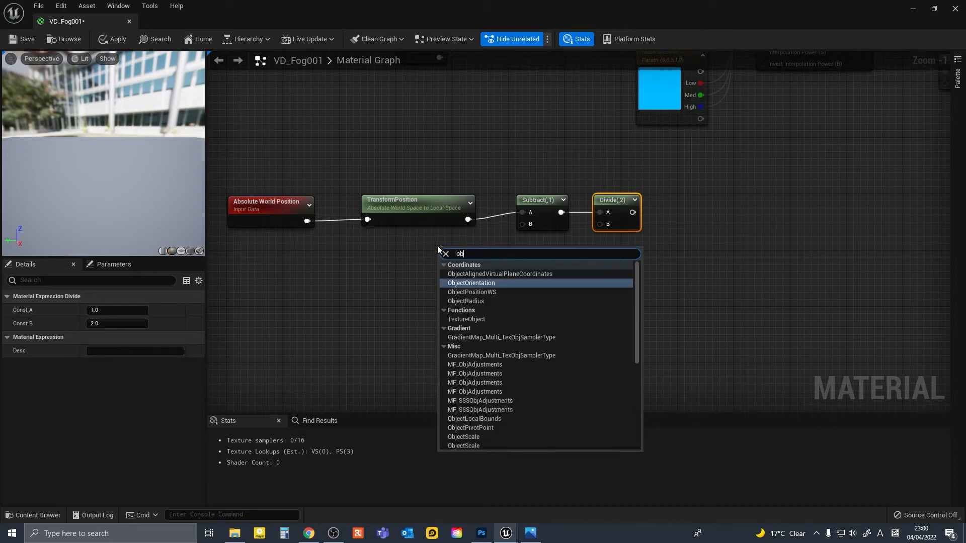
type("jectloc")
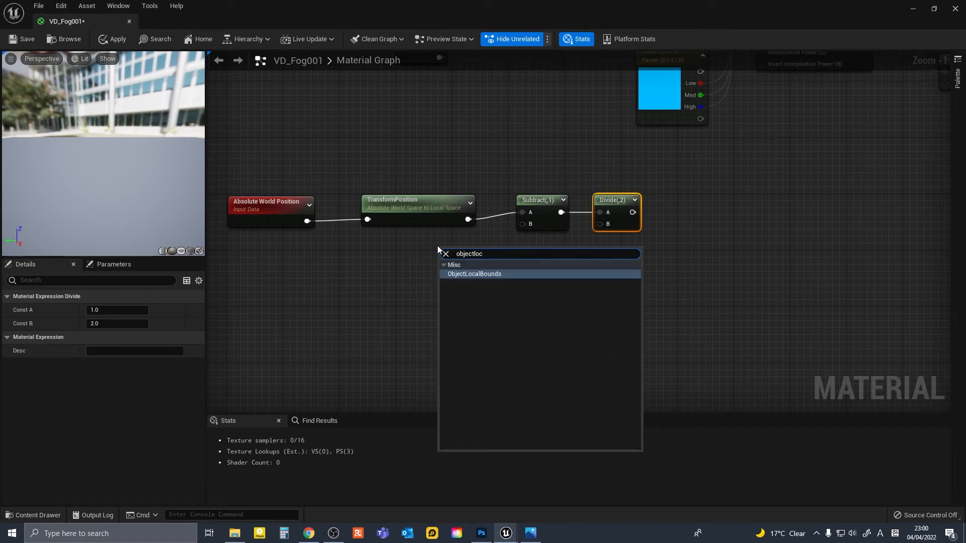
left_click(477, 274)
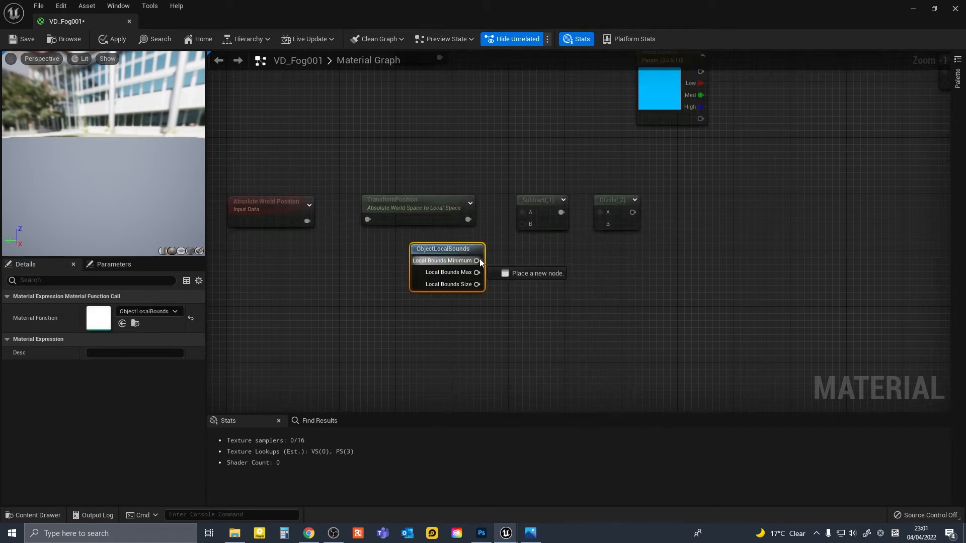
left_click_drag(477, 261, 523, 225)
left_click_drag(476, 284, 602, 203)
Add a Distance node after the Divide node.
right_click_drag(654, 207, 478, 240)
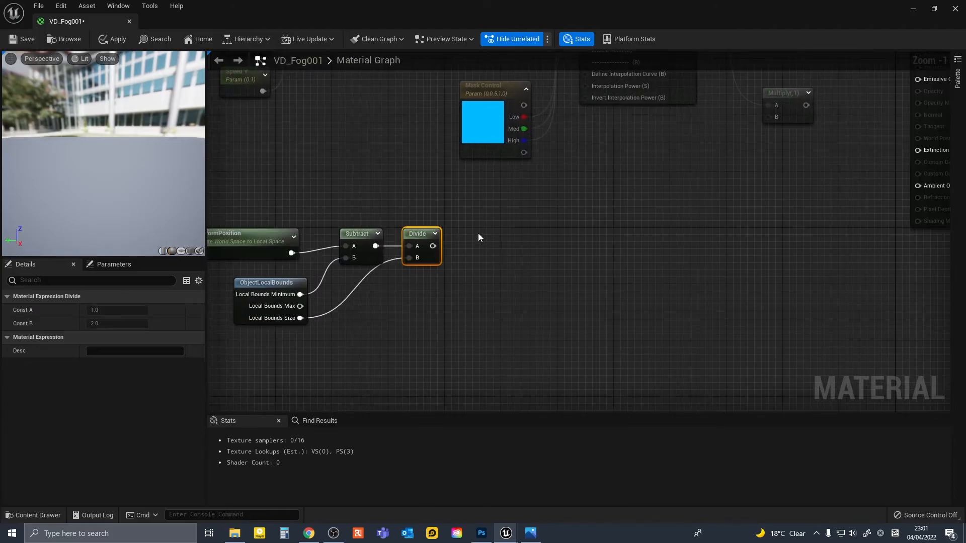
right_click(478, 233)
type("distance")
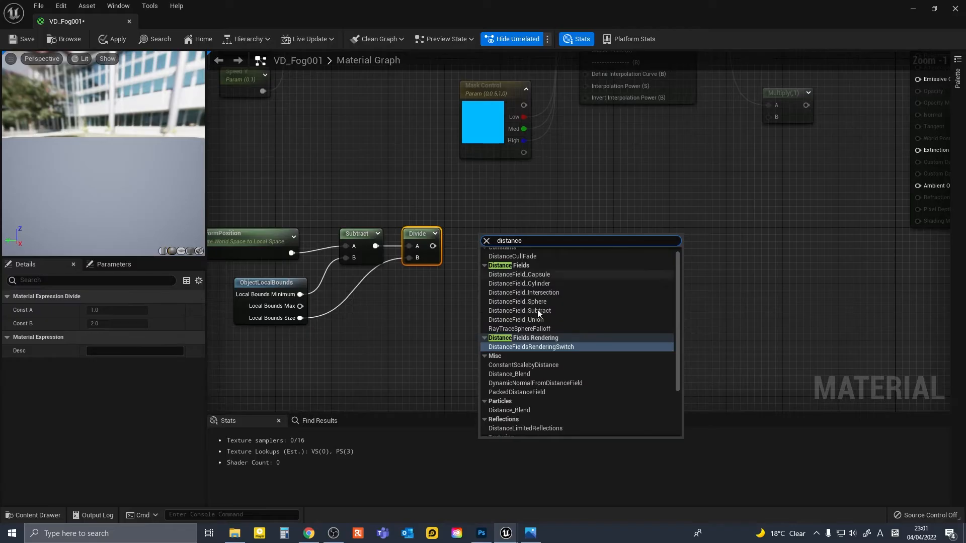
scroll(547, 346, "down", 2)
scroll(546, 346, "down", 2)
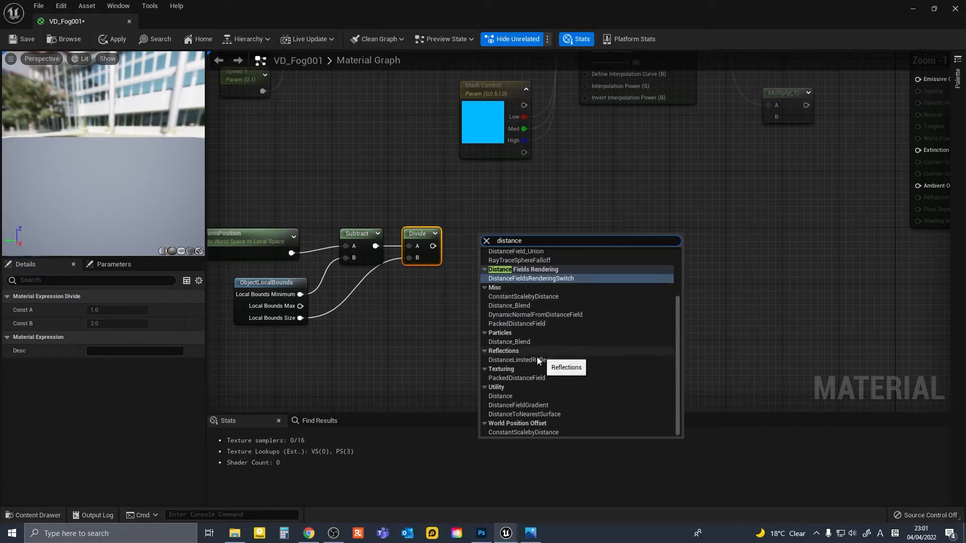
left_click(501, 397)
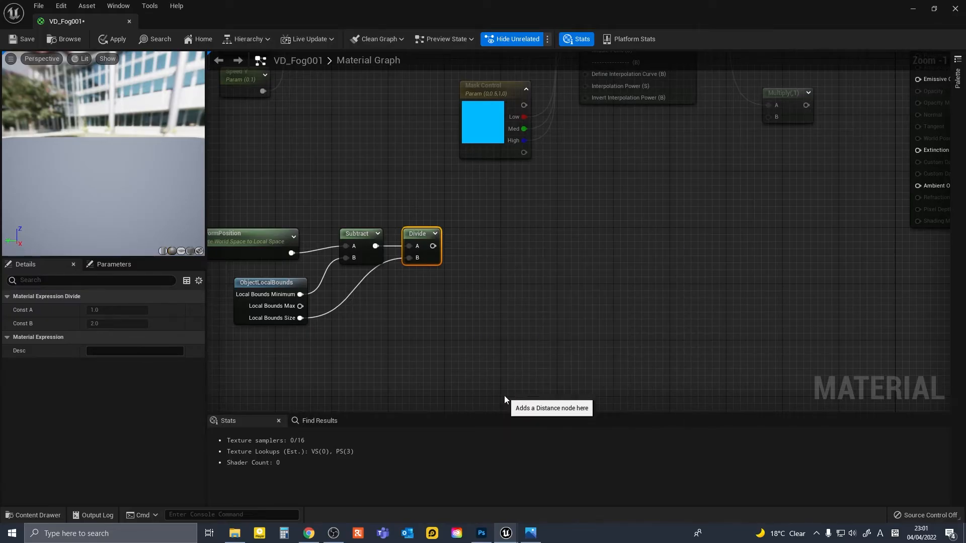
Add Multiply and 1-x nodes, and chain Divide, Distance, Multiply and 1-x in sequence.
left_click(539, 234)
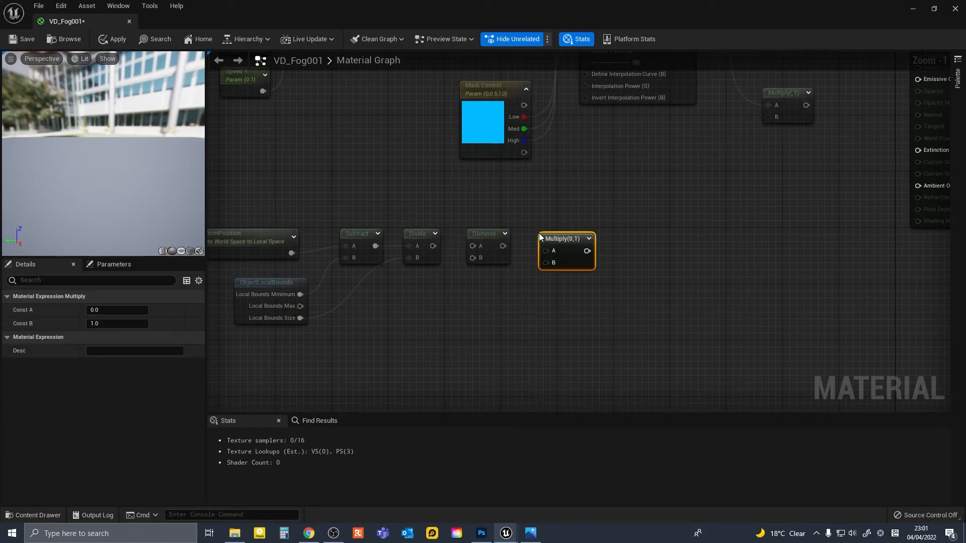
right_click(612, 236)
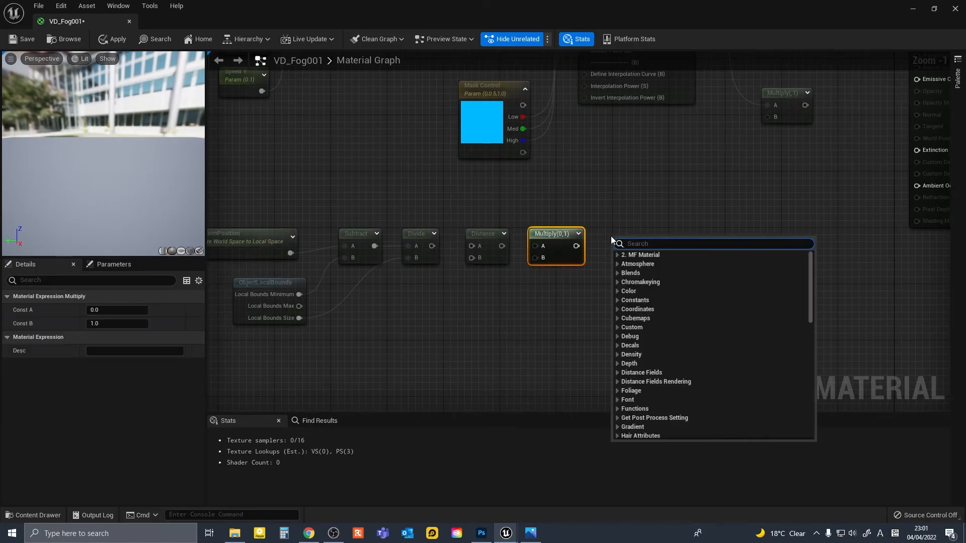
type("1-x")
key("Return")
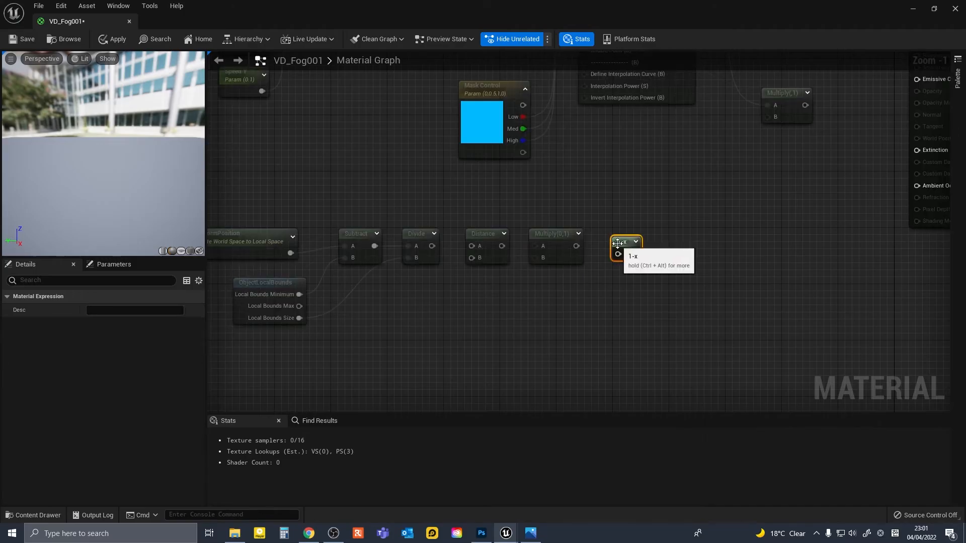
left_click_drag(432, 246, 617, 255)
Place two Constant nodes, one below the Distance node and one below the lower Multiply node.
right_click_drag(474, 293, 527, 288)
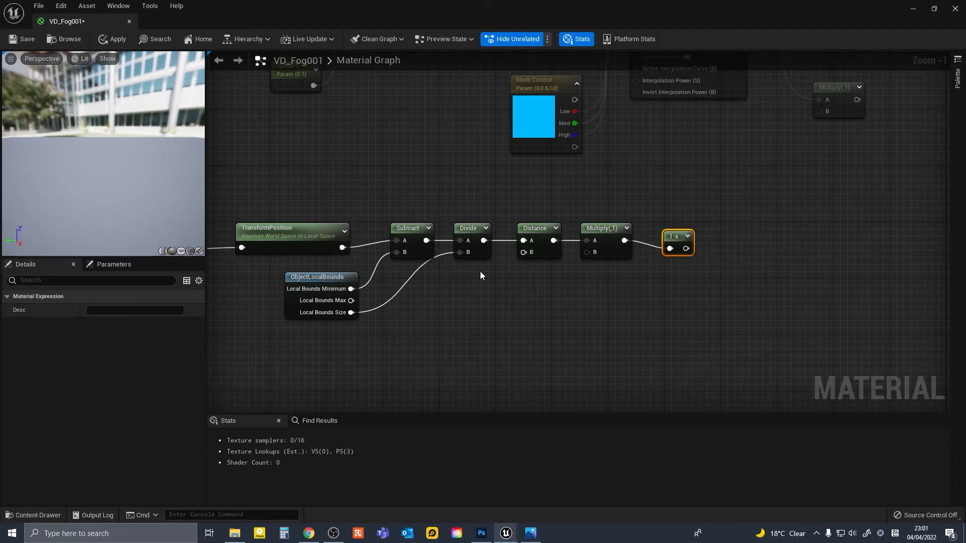
key("1")
left_click(479, 271)
left_click(553, 277)
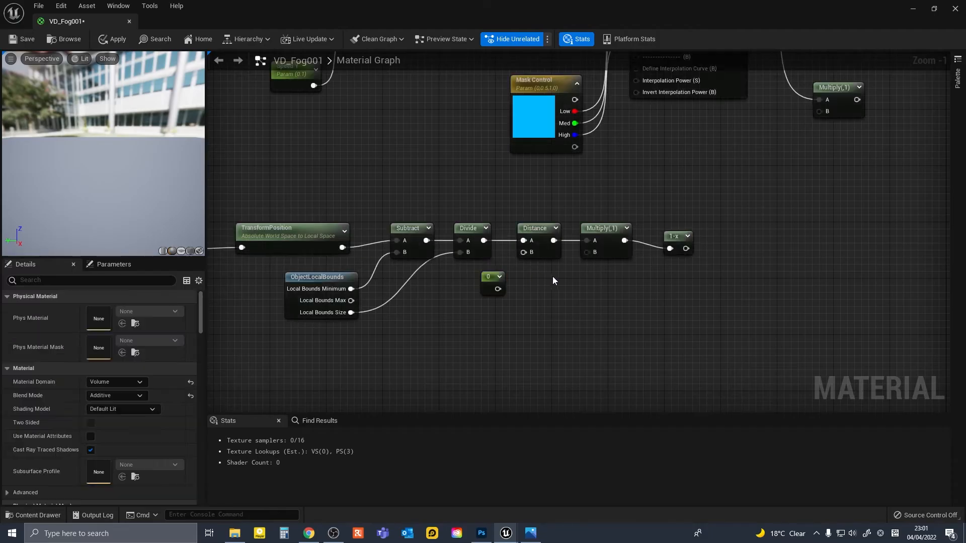
key("1")
left_click(560, 275)
Set the constant below Distance to 0.5 and connect it to Distance B.
left_click(479, 278)
left_click(118, 310)
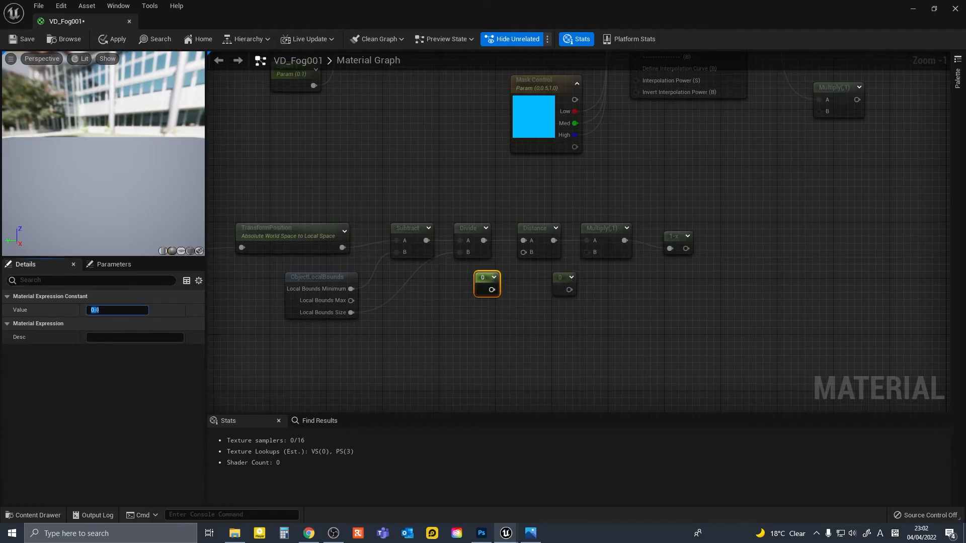
type("0.5")
key("Return")
left_click_drag(497, 290, 524, 252)
Set the second constant to 2 and connect it to the B input of the Multiply after Distance.
left_click(563, 281)
left_click(95, 309)
type("2")
key("Return")
left_click_drag(566, 278, 590, 254)
Reposition the 1-x node and the Multiply after 3PointLevels, and connect the 1-x output to that Multiply's B input.
right_click_drag(693, 274, 530, 293)
right_click_drag(587, 276, 488, 346)
left_click_drag(416, 328, 450, 309)
left_click_drag(569, 176, 532, 183)
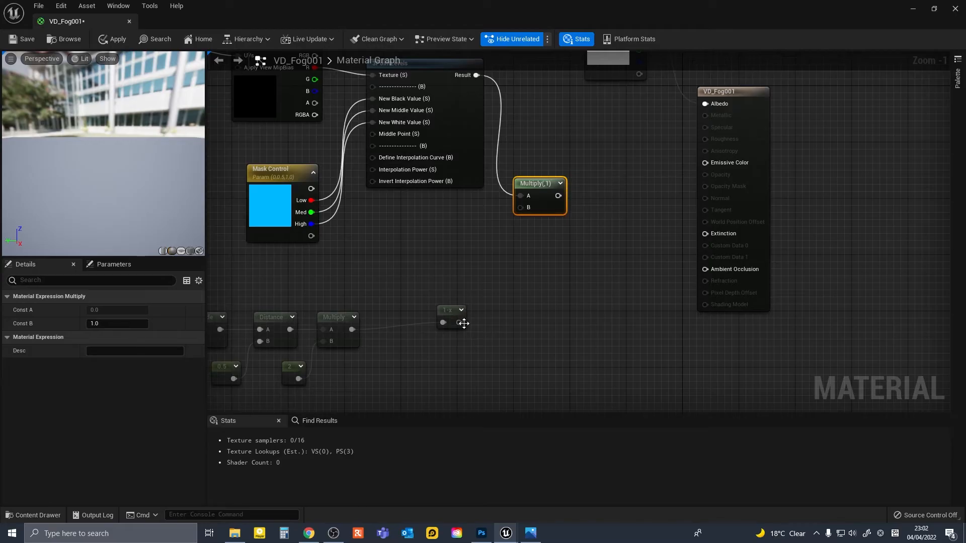
left_click_drag(461, 323, 519, 208)
Add a StaticSwitchParameter named Moving Fog, with the 1-x output feeding False and the upper Multiply output feeding True.
left_click(529, 256)
right_click_drag(599, 250, 542, 244)
right_click(508, 264)
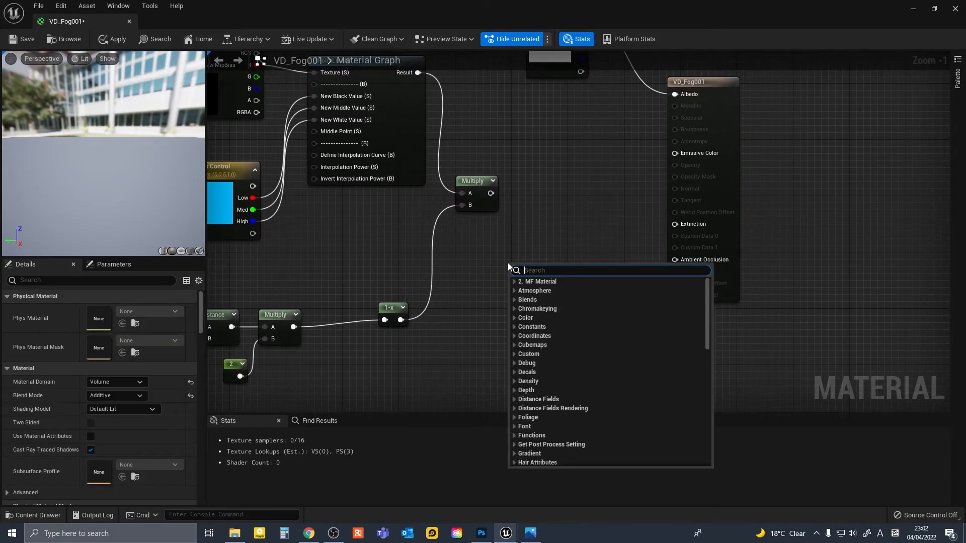
type("switch")
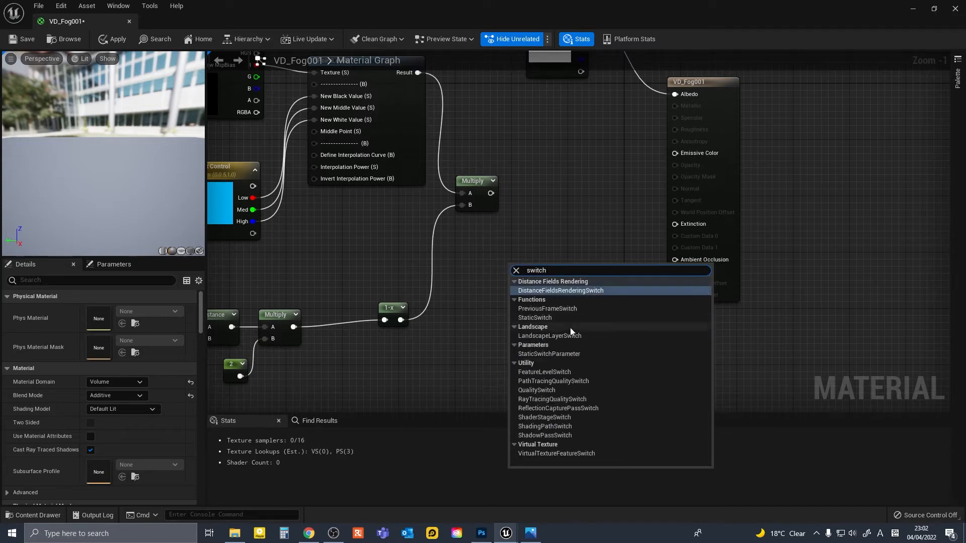
left_click(554, 355)
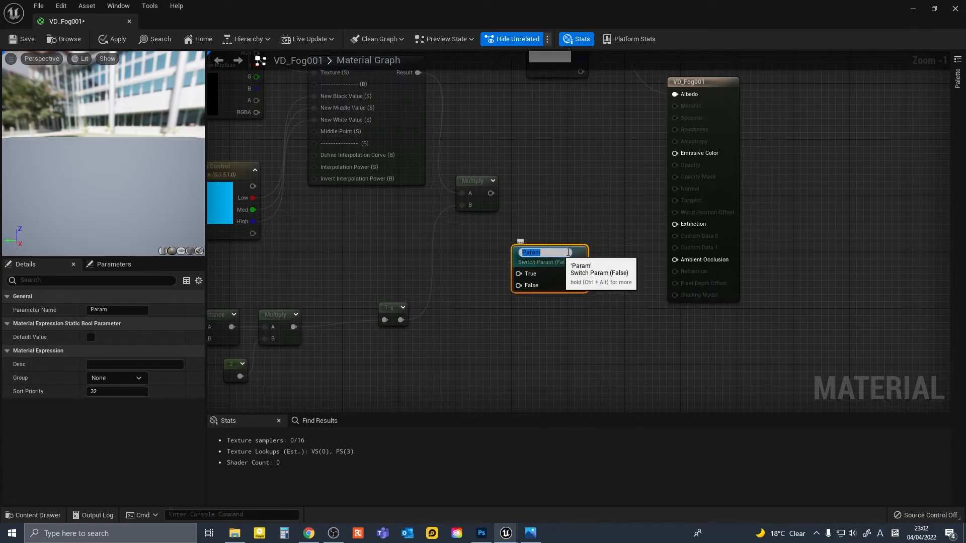
type("Moving")
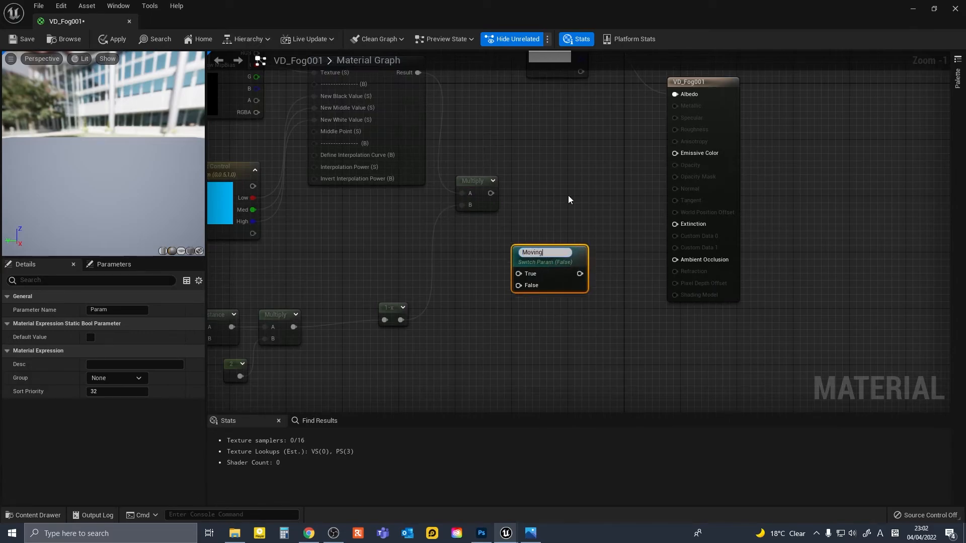
type(" Fog")
key("Return")
left_click_drag(401, 320, 519, 282)
left_click_drag(490, 194, 518, 271)
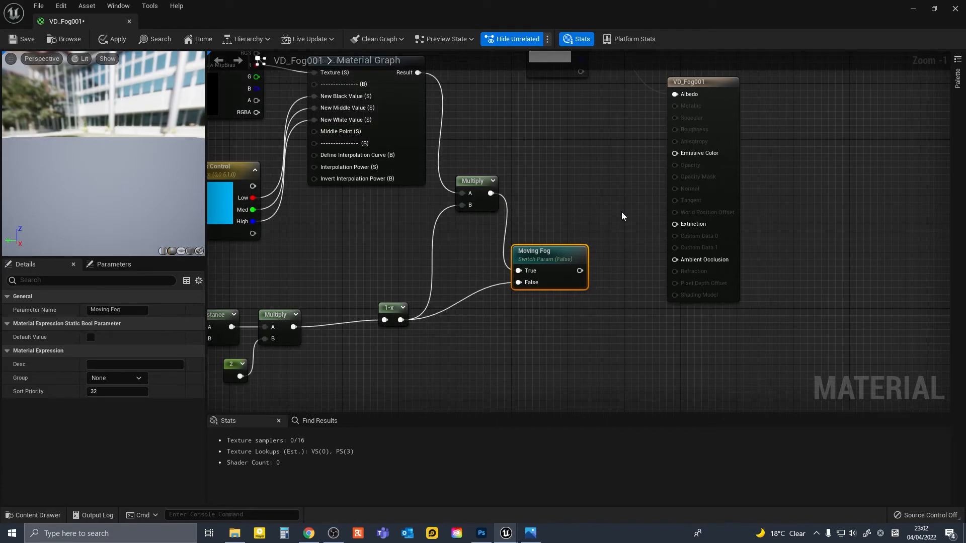
Add a Multiply node between the Moving Fog switch and the VD_Fog001 output node.
right_click_drag(623, 213, 529, 230)
left_click(541, 282)
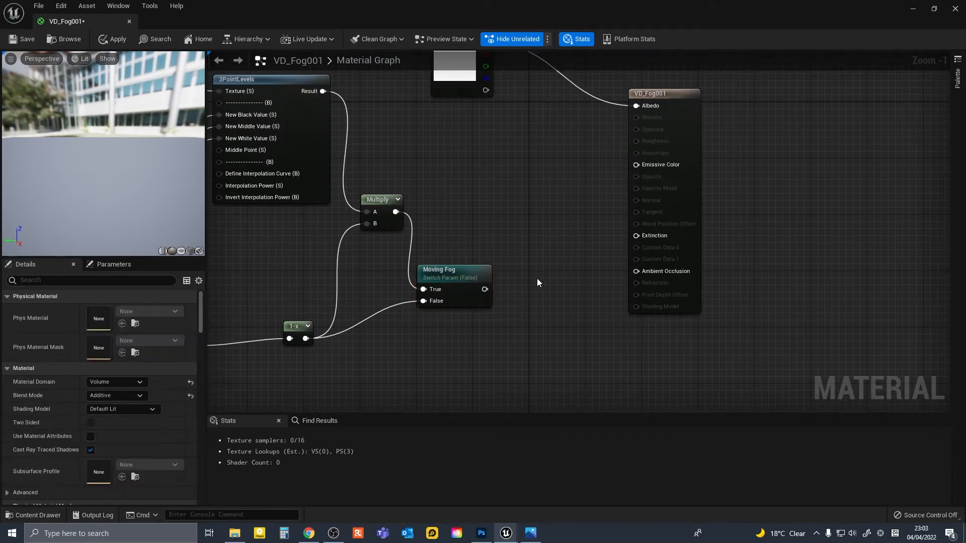
left_click(536, 279)
mouse_move(551, 281)
left_mouse_down()
mouse_move(551, 251)
mouse_move(552, 261)
left_mouse_up()
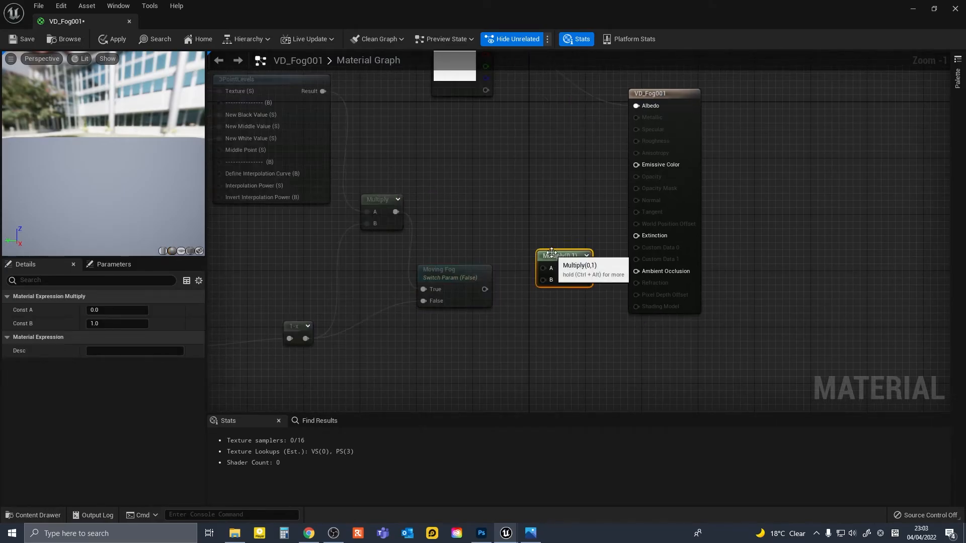
Add a scalar parameter named Opacity above the new Multiply node and set its default value to 1.
left_click(486, 205)
type("sssssssssss")
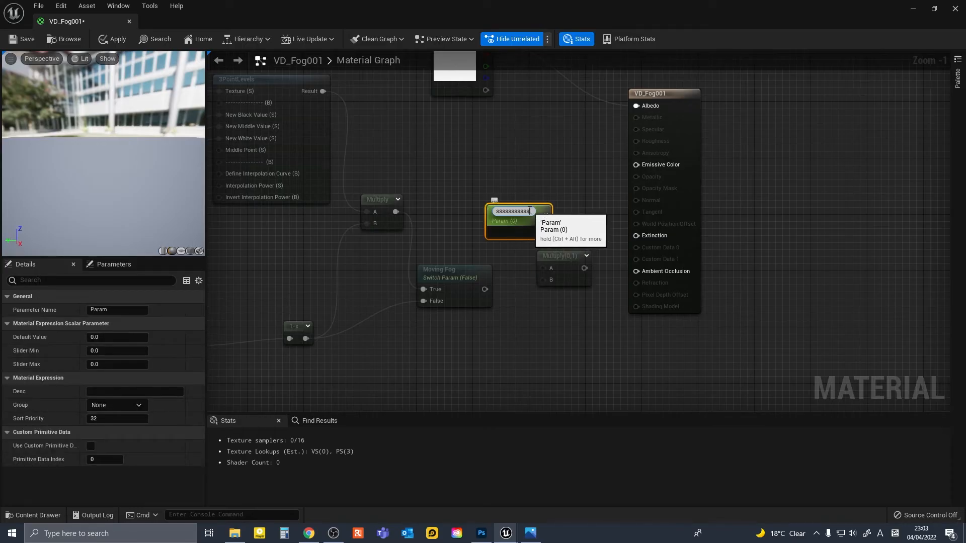
left_click_drag(531, 211, 475, 199)
type("Opacity")
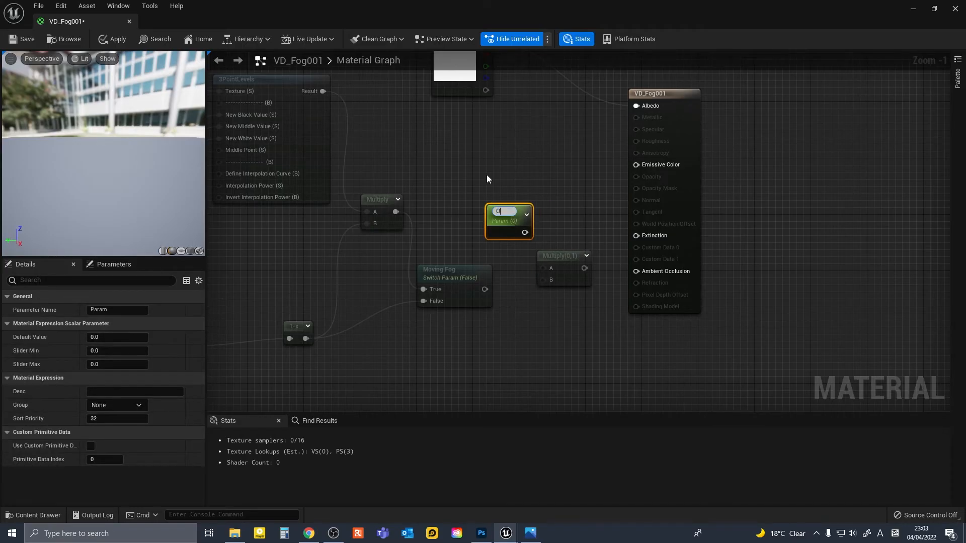
key("Return")
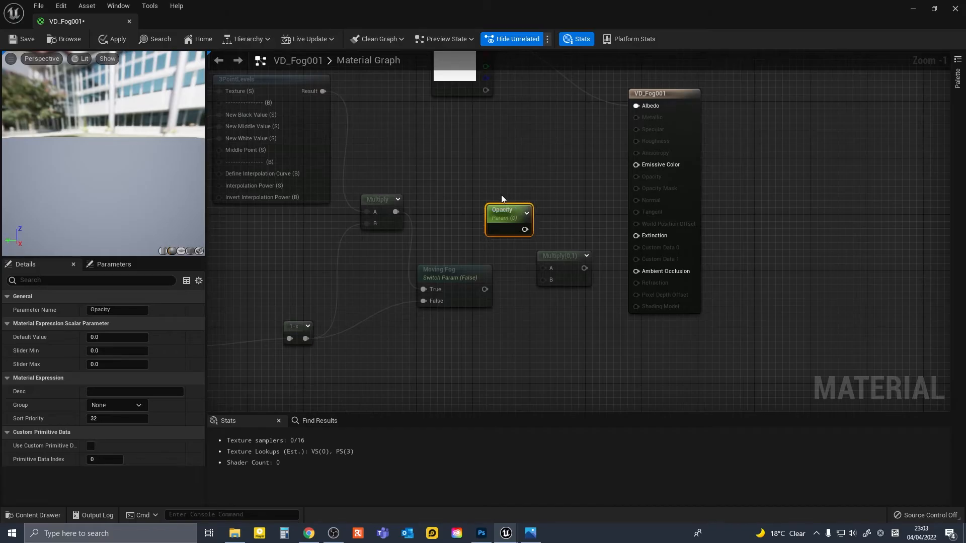
left_click(503, 210)
left_click(92, 337)
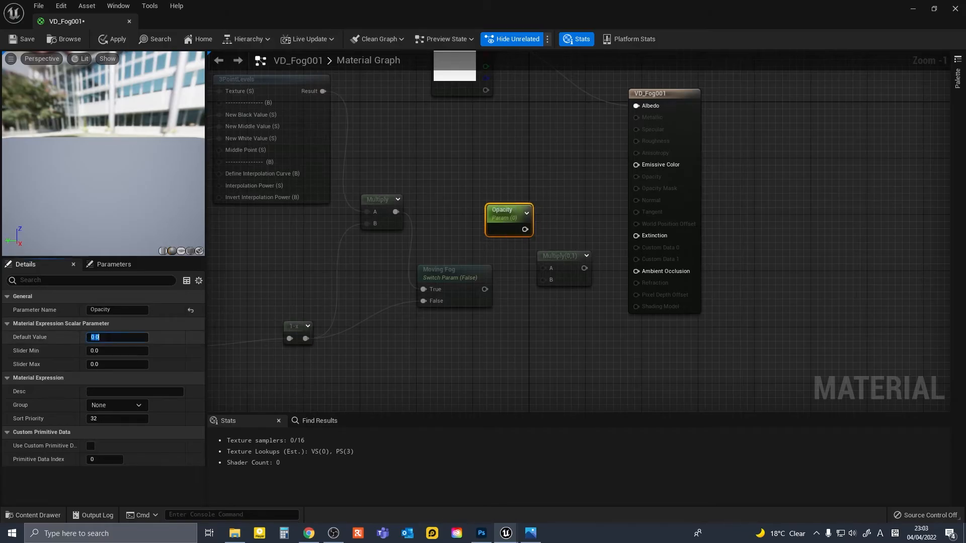
type("1")
key("Return")
Wire Opacity and Moving Fog into the last Multiply's A and B, its output into Extinction, then apply and save the material.
left_click(510, 273)
left_click_drag(484, 289, 549, 283)
left_click_drag(525, 229, 636, 237)
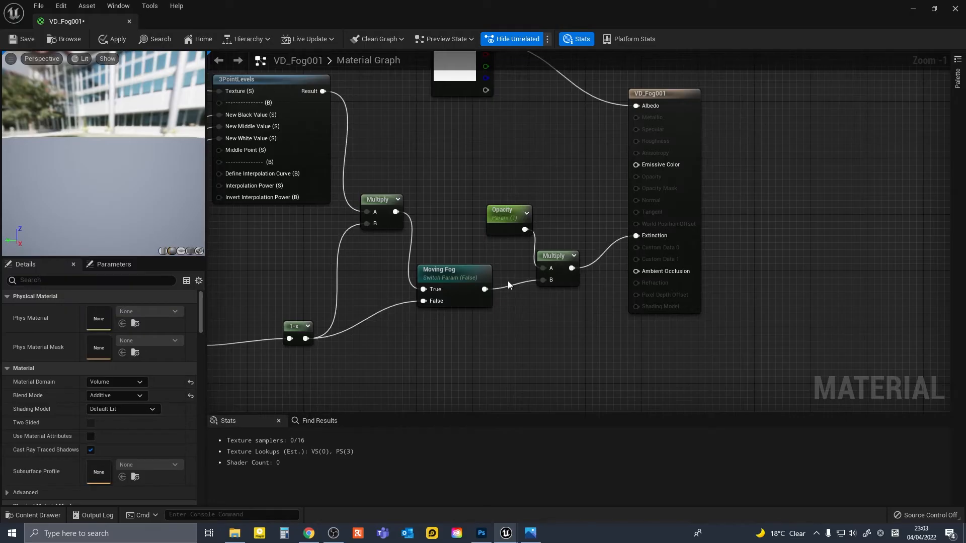
left_click(108, 41)
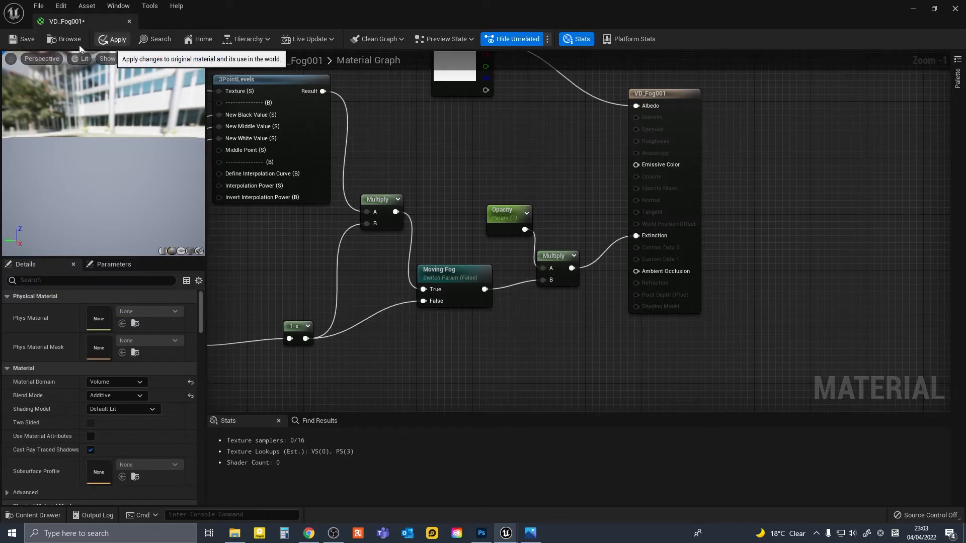
left_click(22, 39)
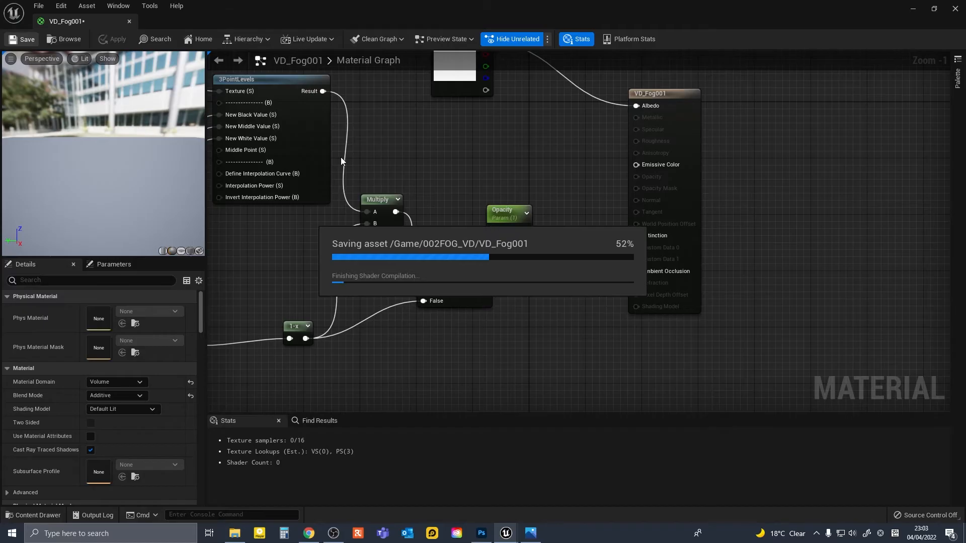
Turn on the default value of the Moving Fog switch parameter.
left_click(453, 303)
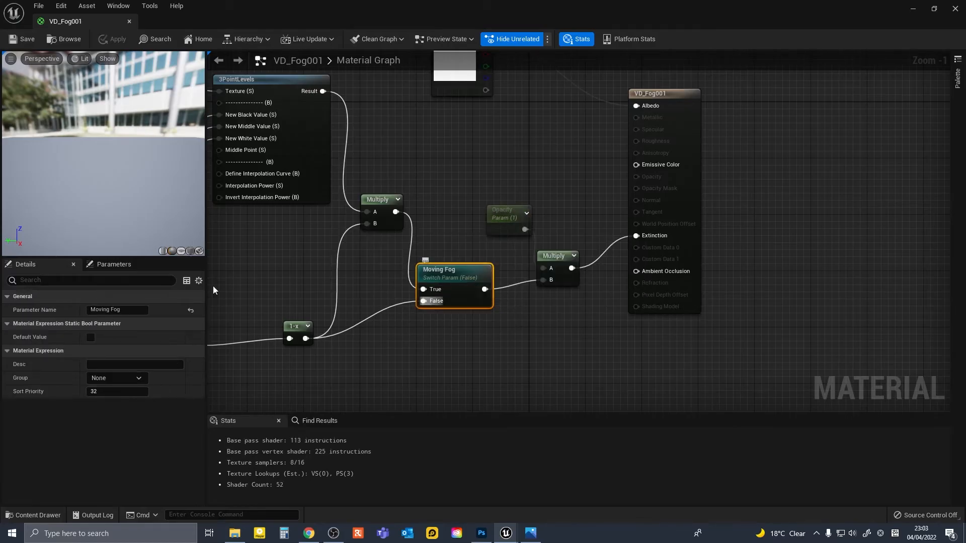
left_click(139, 378)
left_click(89, 337)
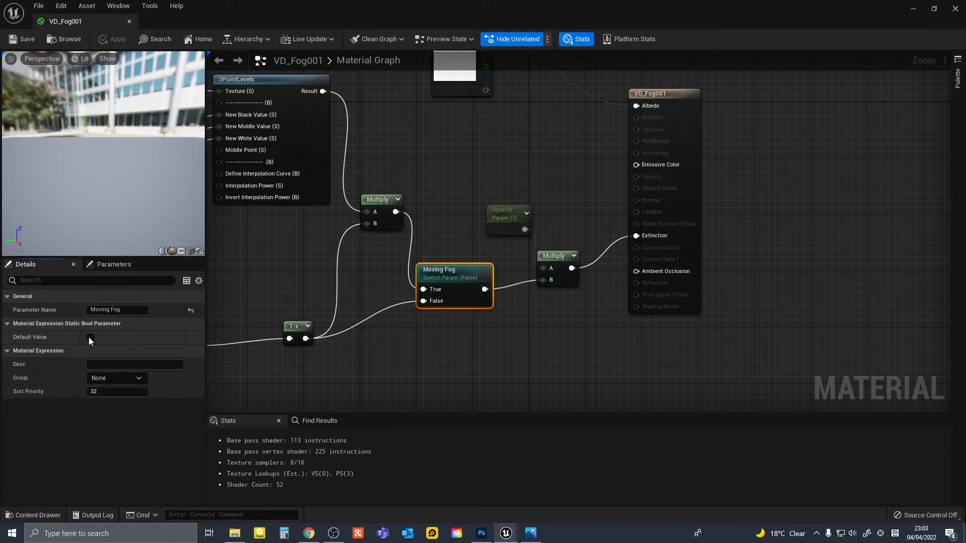
left_click(91, 337)
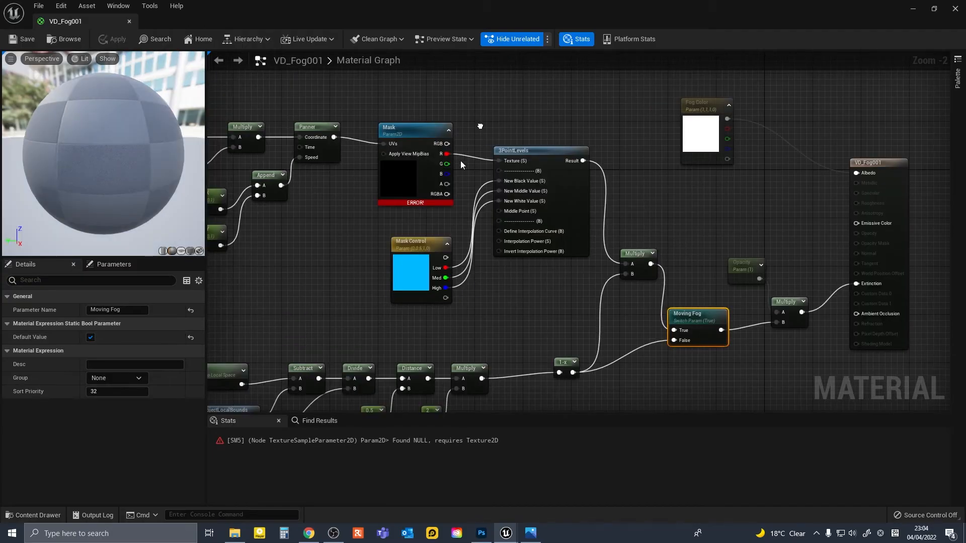
Assign the T_Perlin_Noise_M texture to the Mask texture parameter and save the material.
left_click(410, 129)
right_click_drag(404, 101, 501, 114)
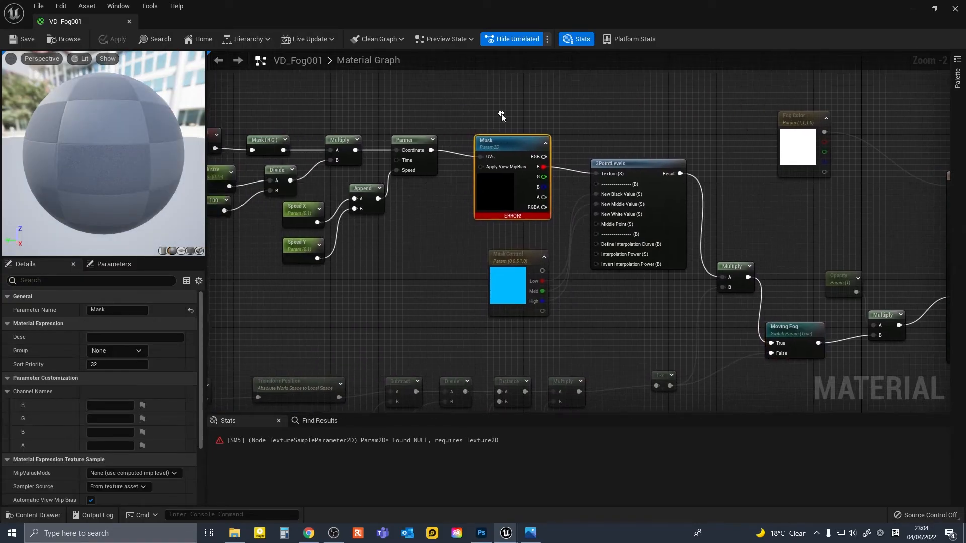
left_click_drag(506, 146, 495, 139)
scroll(495, 139, "up", 2)
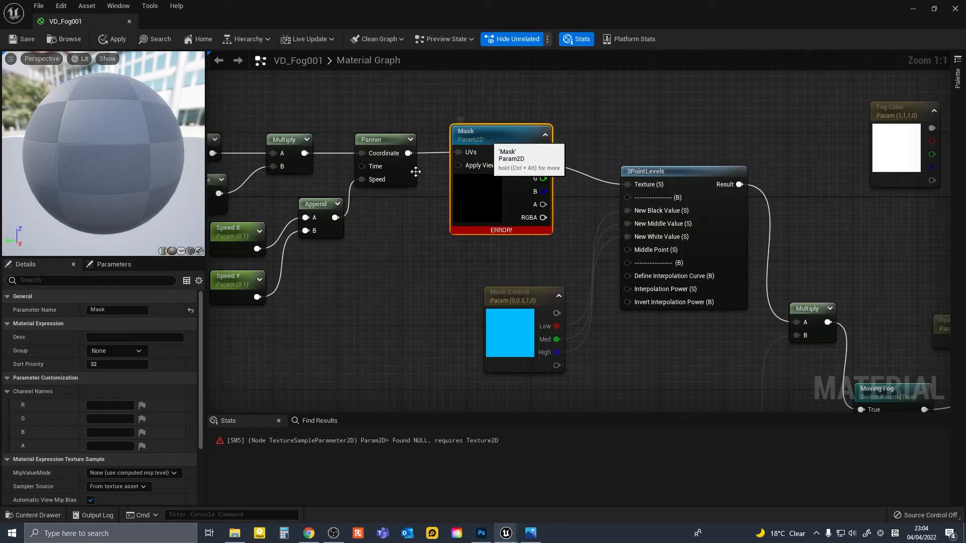
scroll(122, 389, "down", 4)
left_click(147, 457)
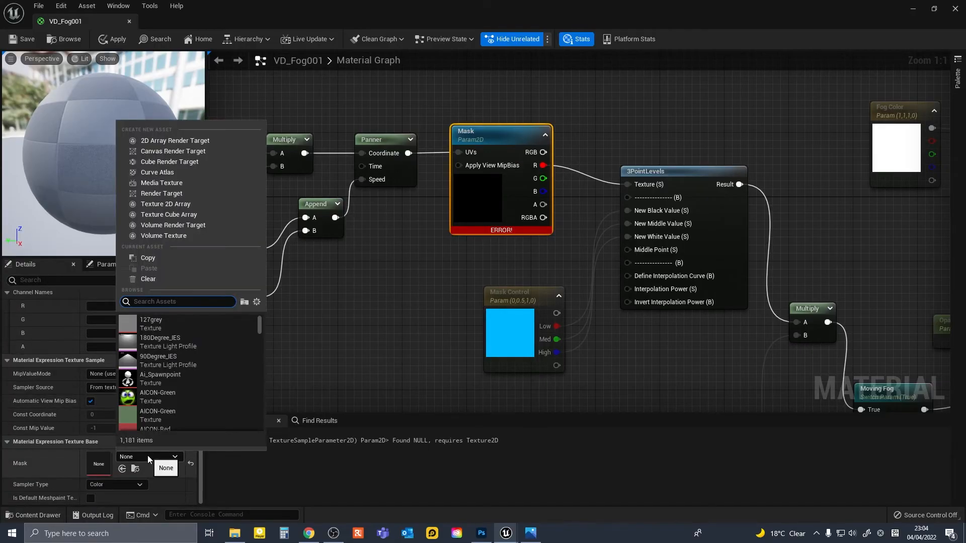
type("perlin")
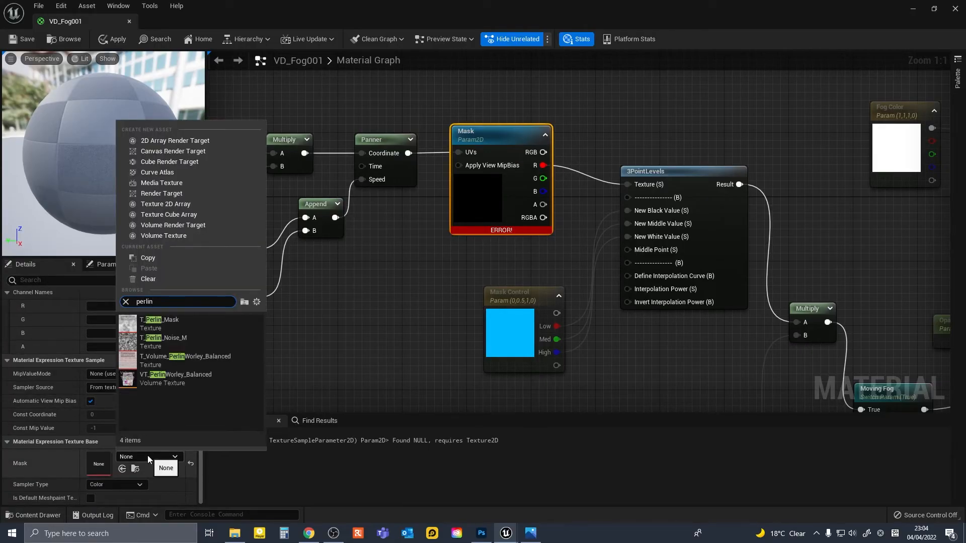
left_click(179, 338)
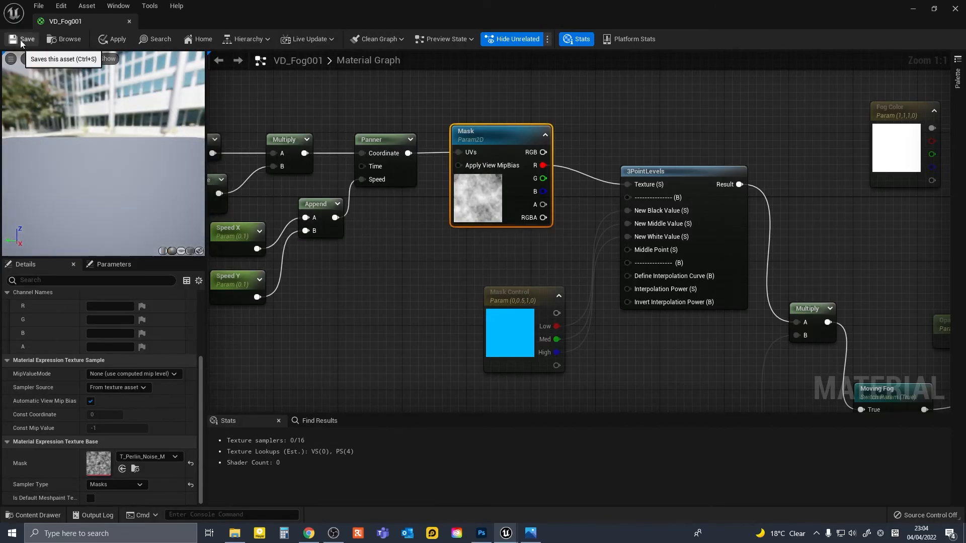
key("ctrl+s")
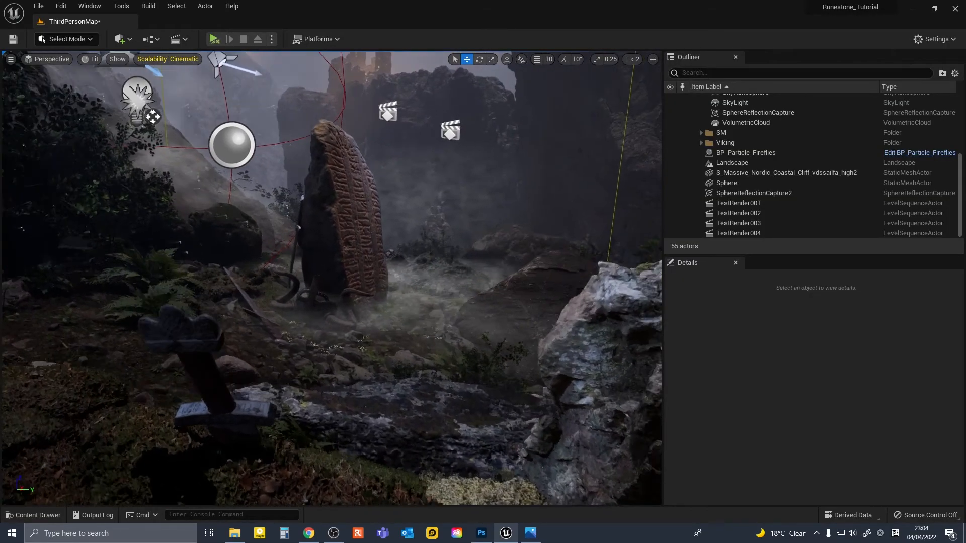
Place a Cube shape in the level on the ground near the runestone.
key("s")
right_click_drag(230, 68, 230, 68)
left_click(121, 38)
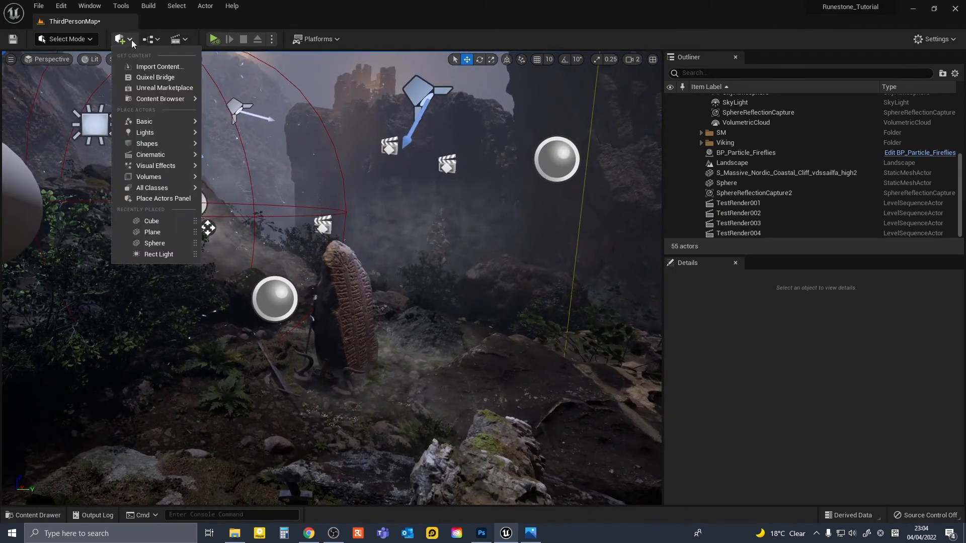
mouse_move(161, 126)
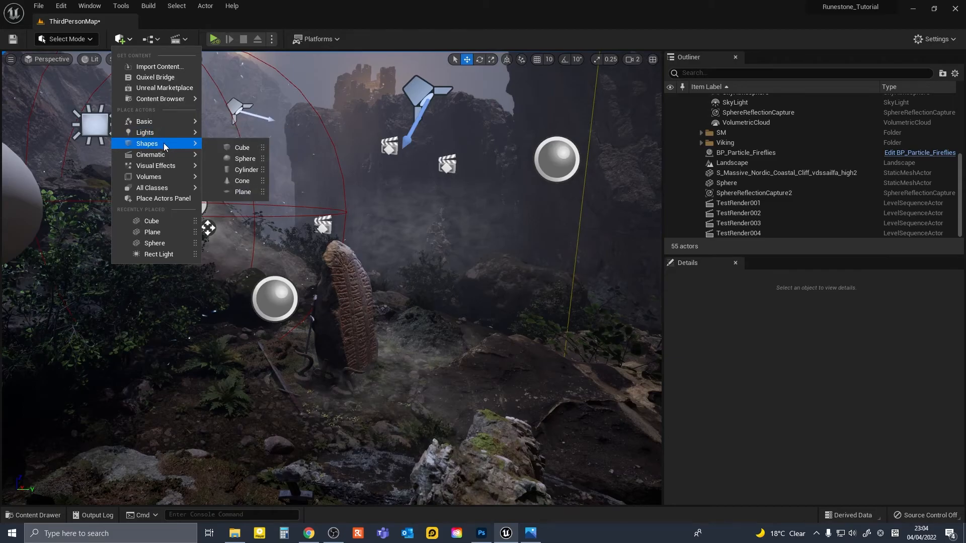
left_click(244, 147)
left_click_drag(364, 204, 311, 322)
left_click_drag(322, 335, 447, 427)
left_click(409, 388)
Scale the cube into a wide, flat box of about 2.5 × 2.84 × 0.32 around the runestone.
right_click_drag(409, 387, 409, 387)
key("r")
left_click_drag(400, 346, 498, 362)
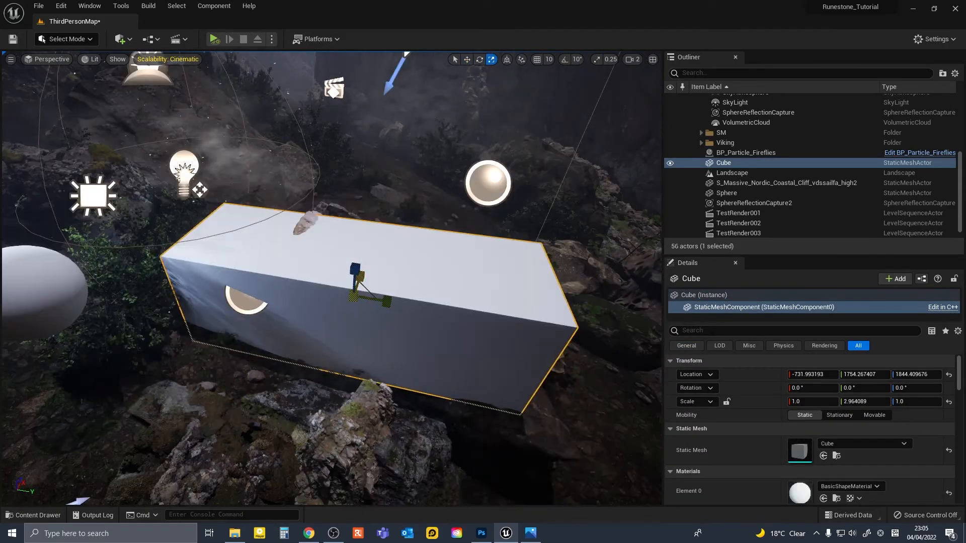
left_click_drag(355, 266, 355, 297)
left_click_drag(363, 288, 327, 362)
left_click_drag(423, 254, 413, 267)
right_click_drag(413, 267, 412, 267)
Create a material instance of VD_Fog001 with the default name and apply it to the cube.
key("ctrl+space")
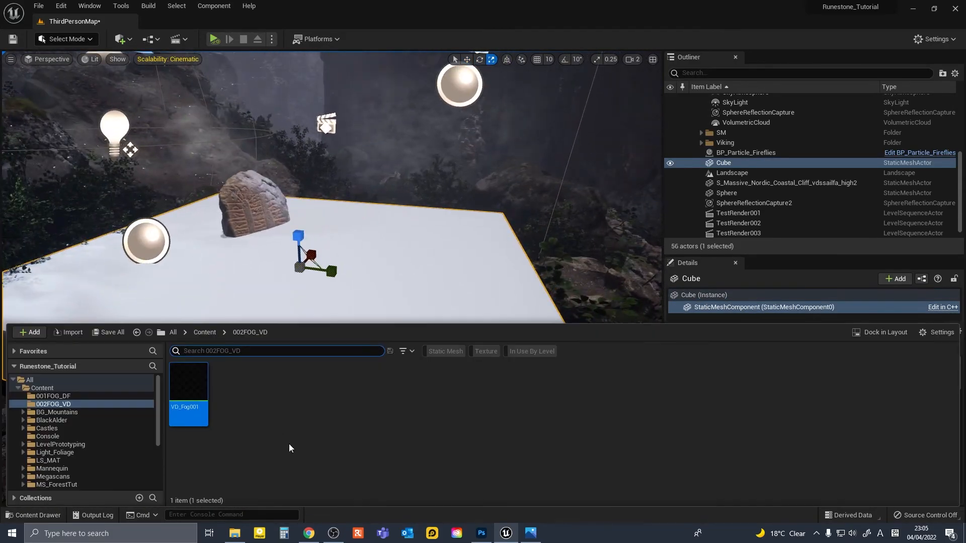
right_click(196, 388)
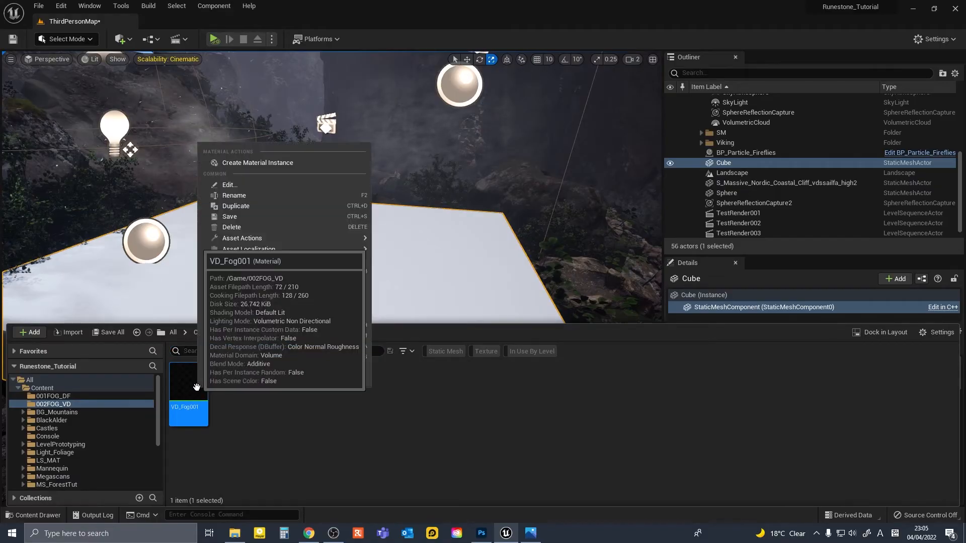
left_click(306, 172)
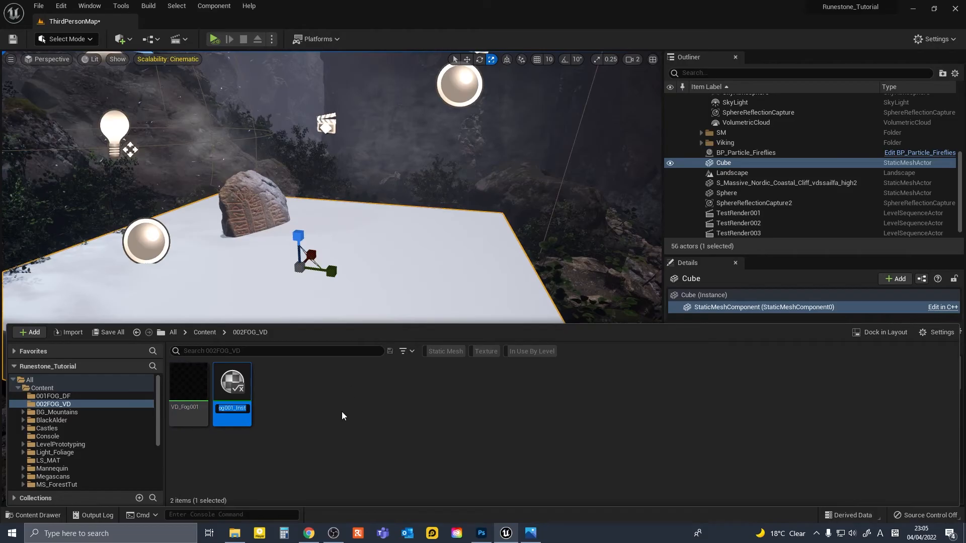
key("Return")
left_click_drag(239, 383, 380, 262)
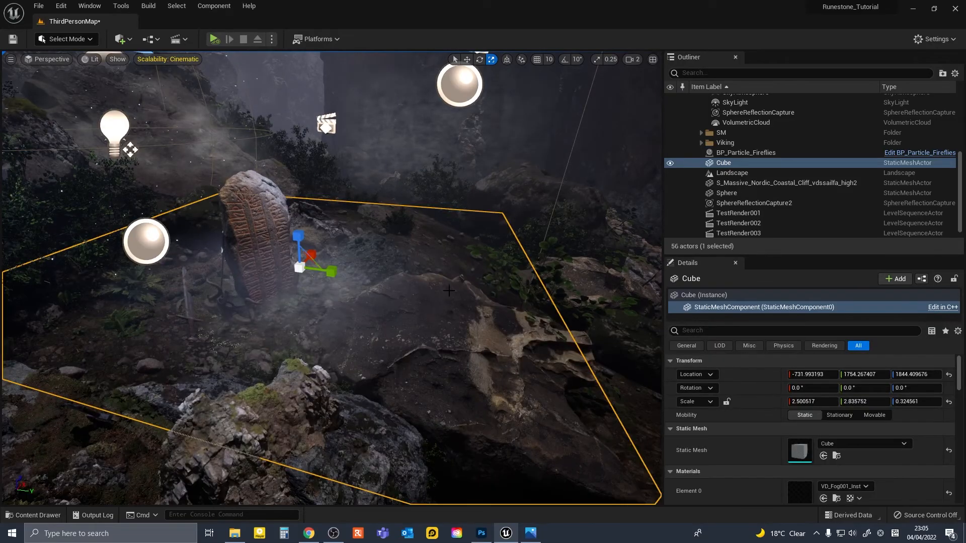
Rename the cube VD_FOg001 and put it in a new Outliner folder named VD_FOG.
scroll(750, 206, "up", 2)
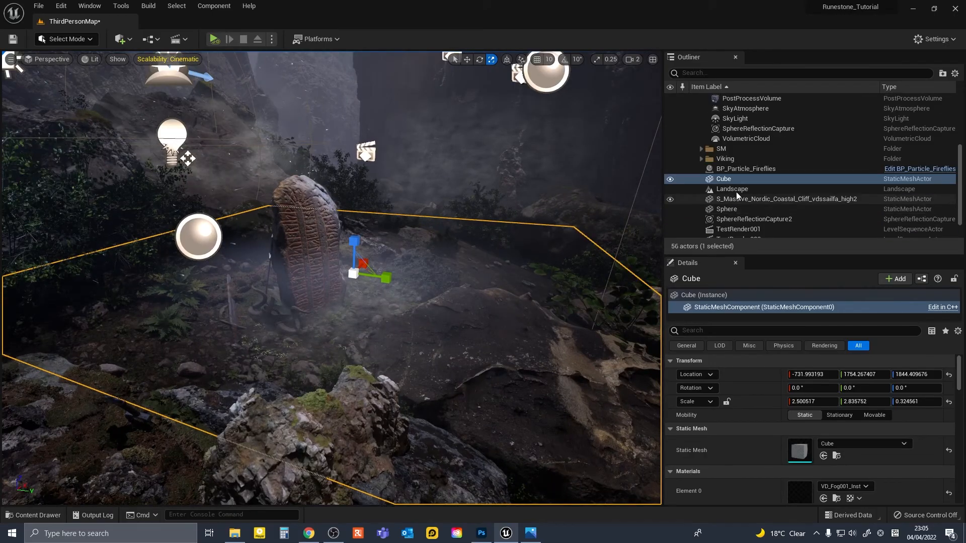
left_click(725, 179)
left_click(725, 180)
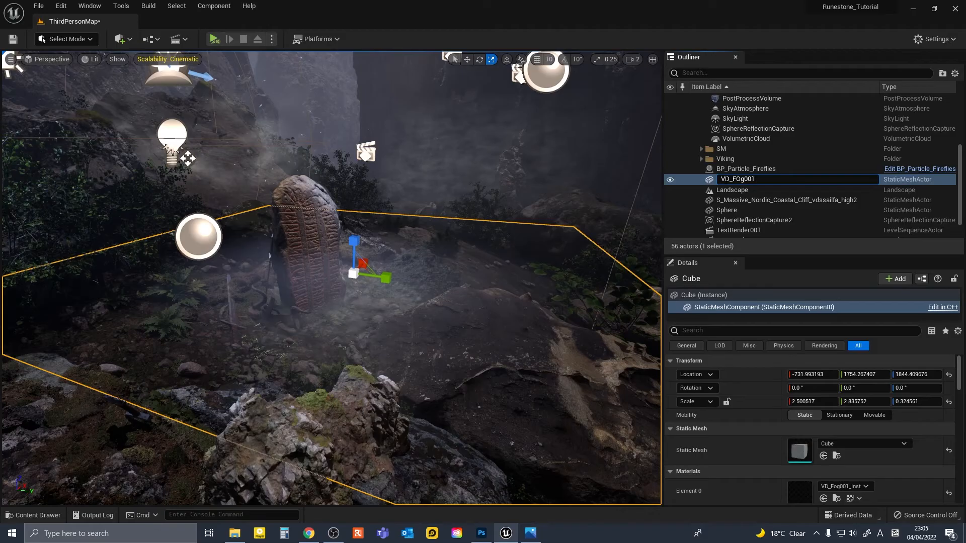
key("Return")
left_click(943, 74)
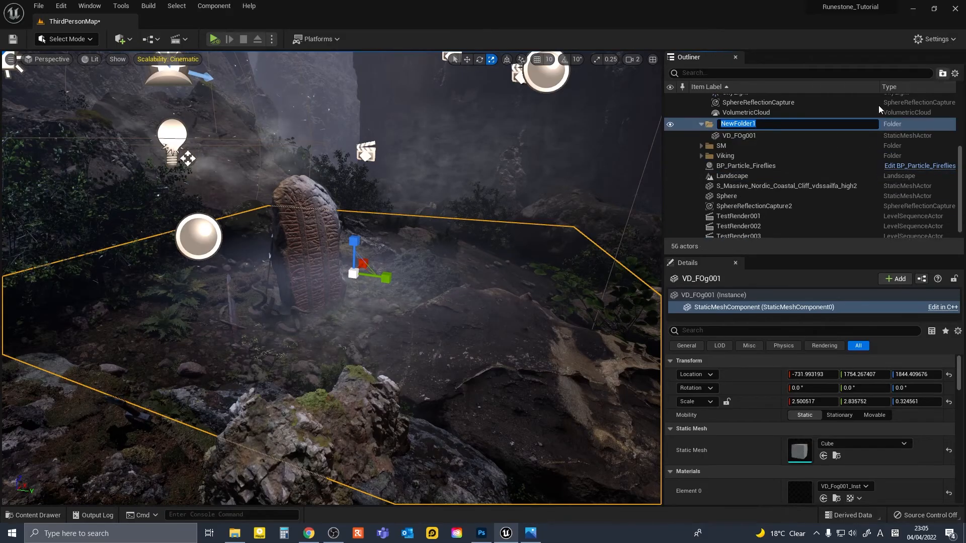
type("VD_FOG")
key("Return")
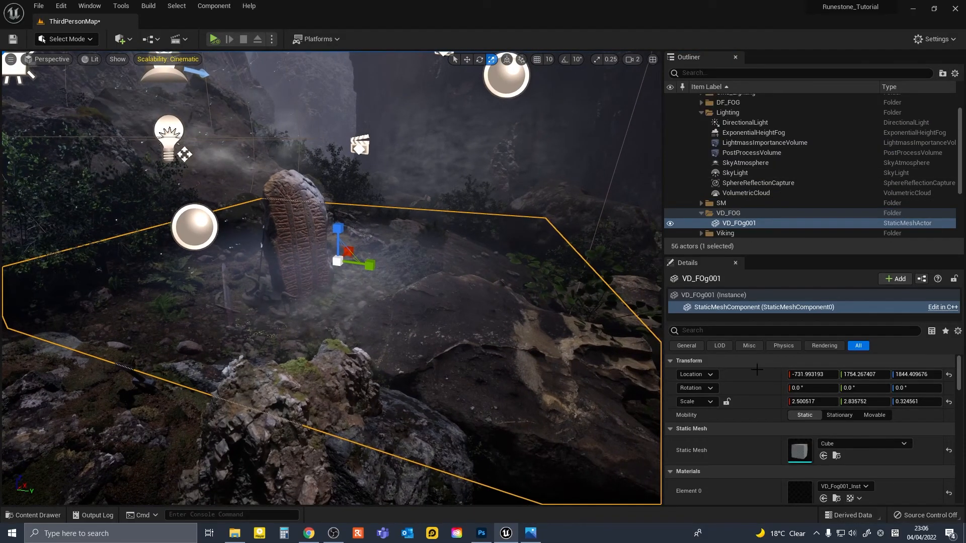
Open the fog cube's VD_Fog001_Inst material instance and arrange its editor window beside the level viewport.
scroll(806, 451, "down", 3)
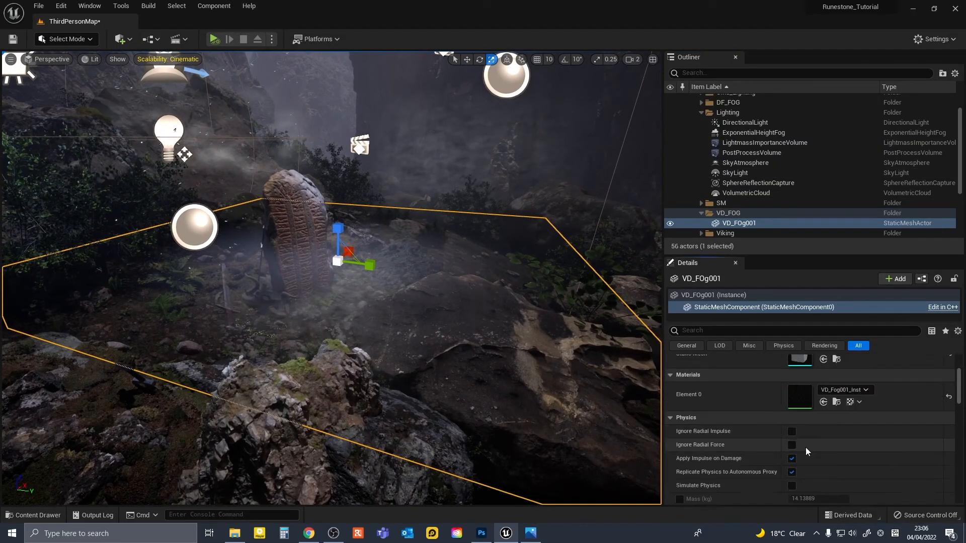
double_click(799, 398)
left_click_drag(194, 22, 461, 131)
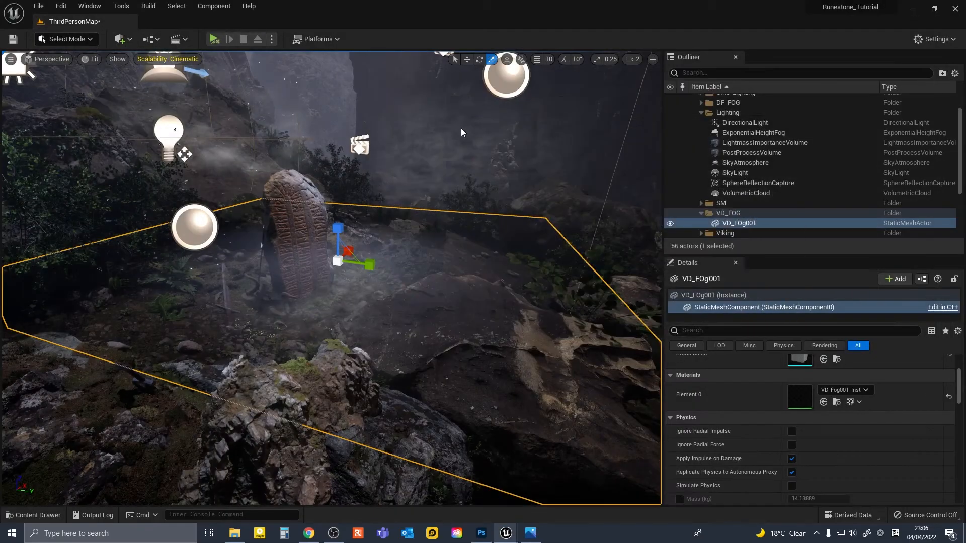
left_click_drag(592, 120, 591, 0)
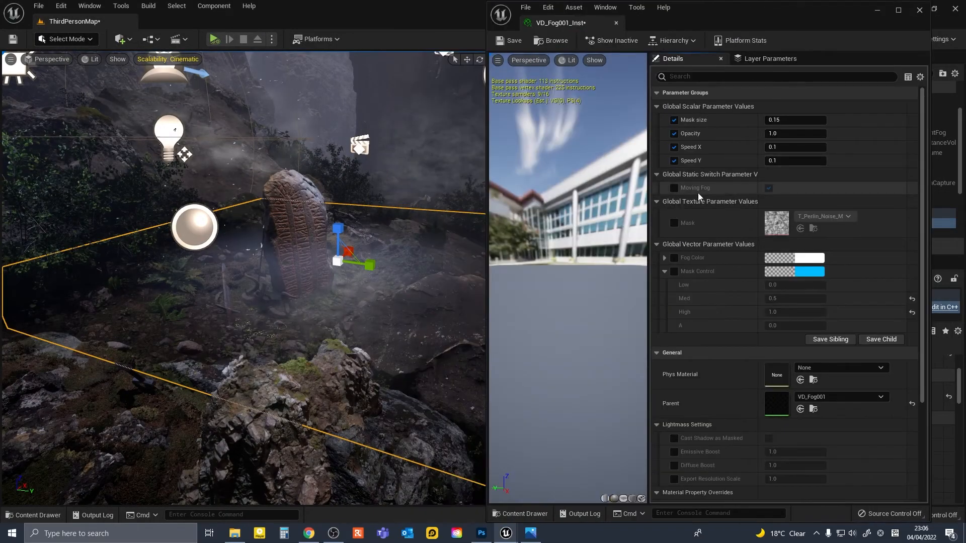
Enable the Fog Color override in VD_Fog001_Inst and adjust the Opacity value.
left_click(675, 257)
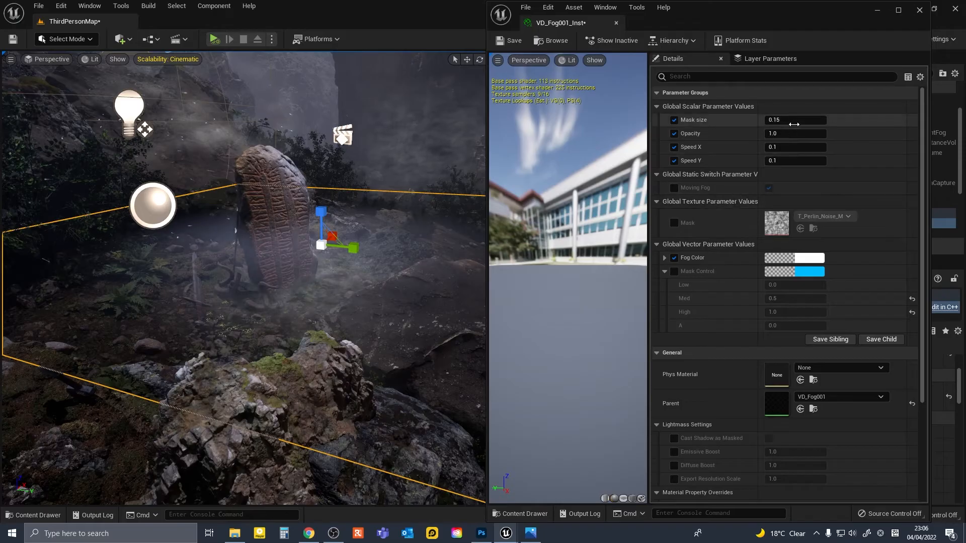
left_click_drag(780, 133, 789, 133)
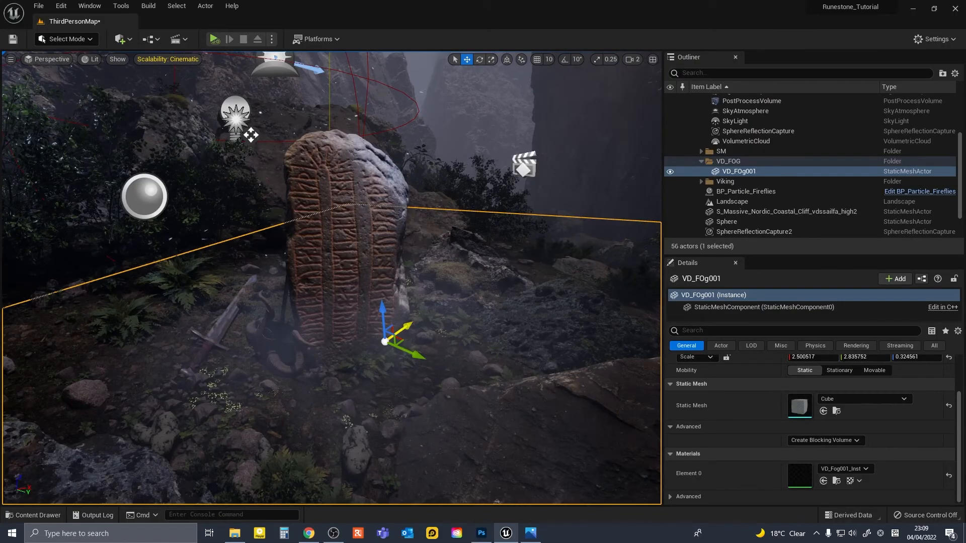
Duplicate the VD_FOg001 cube into the area behind the runestone and enlarge the copy.
left_click_drag(387, 342, 573, 212, "alt")
right_click_drag(574, 213, 615, 207)
key("s")
key("e")
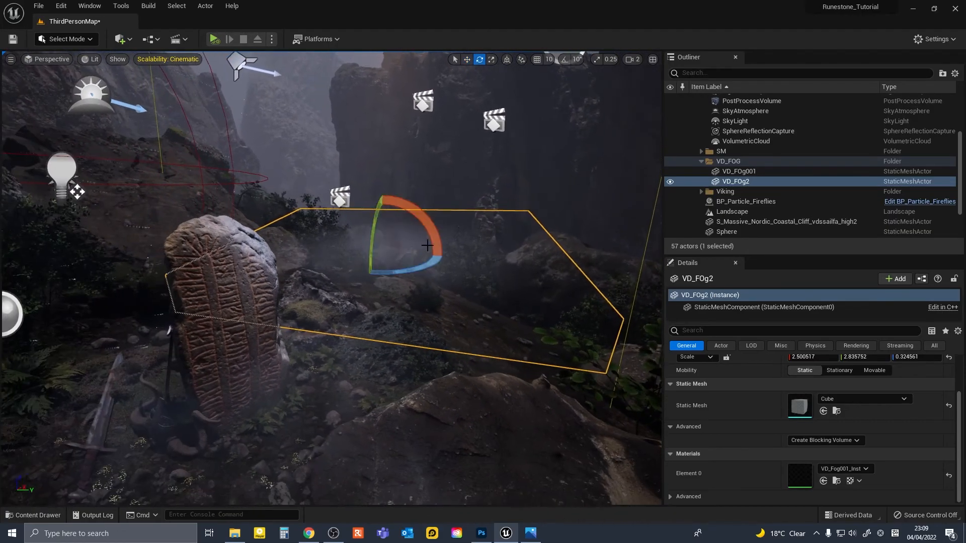
key("r")
left_click_drag(416, 255, 468, 257)
right_click_drag(434, 261, 388, 286)
Create a second material instance of VD_Fog001, VD_Fog001_Inst1, and apply it to the VD_FOg2 cube.
key("ctrl+space")
right_click(195, 398)
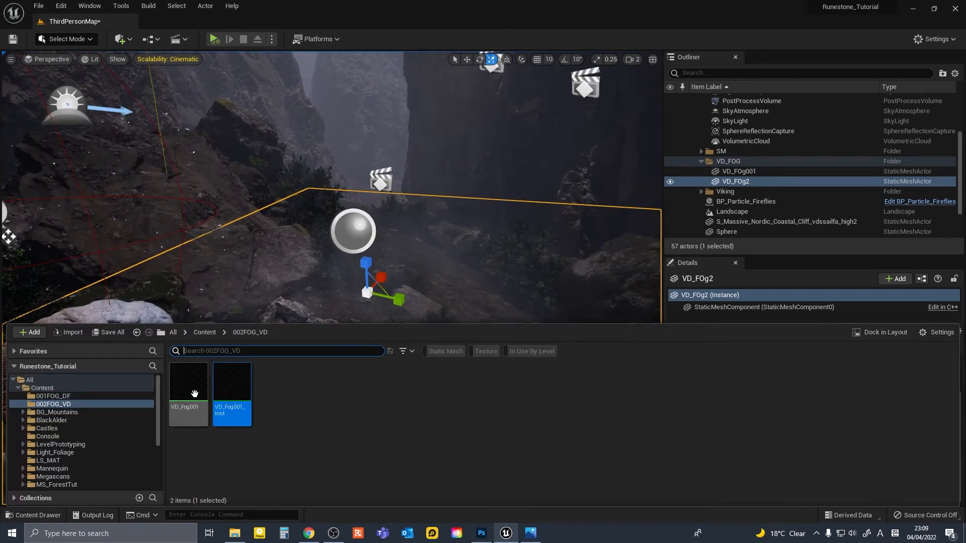
left_click(275, 168)
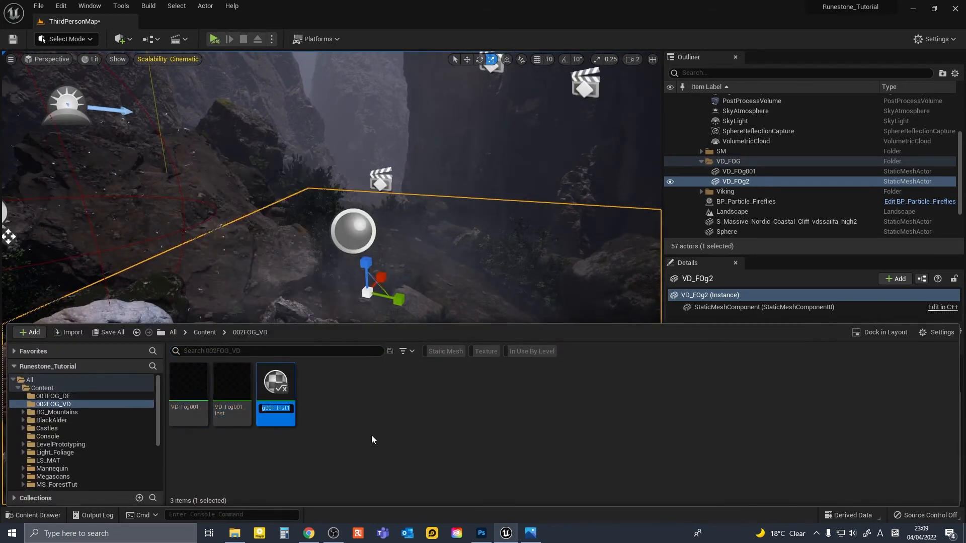
left_click_drag(276, 397, 472, 270)
mouse_move(462, 350)
right_mouse_down()
mouse_move(438, 350)
mouse_move(441, 327)
mouse_move(453, 339)
mouse_move(472, 336)
right_mouse_up()
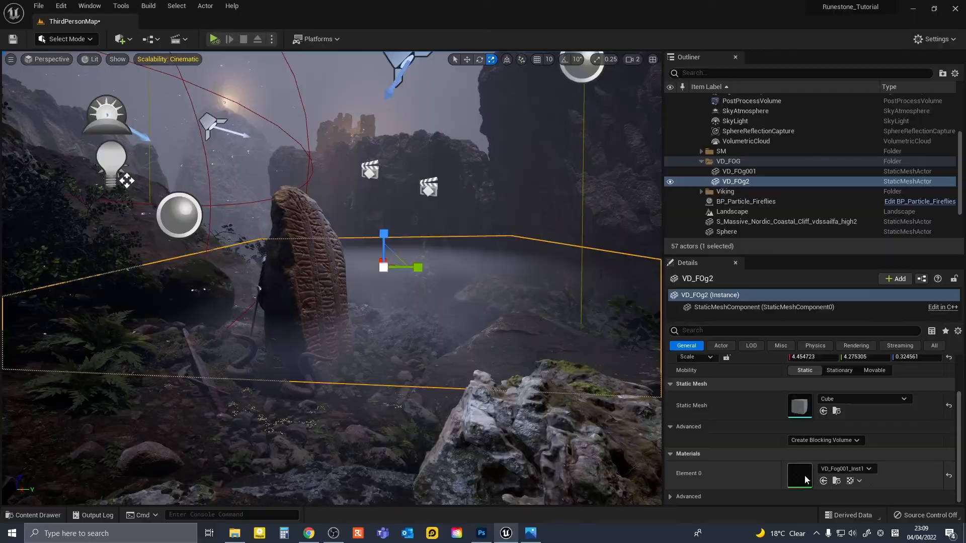
Open the VD_FOg2 cube's VD_Fog001_Inst1 material instance and arrange its editor window beside the level viewport.
double_click(804, 477)
left_click_drag(90, 21, 630, 133)
double_click(677, 112)
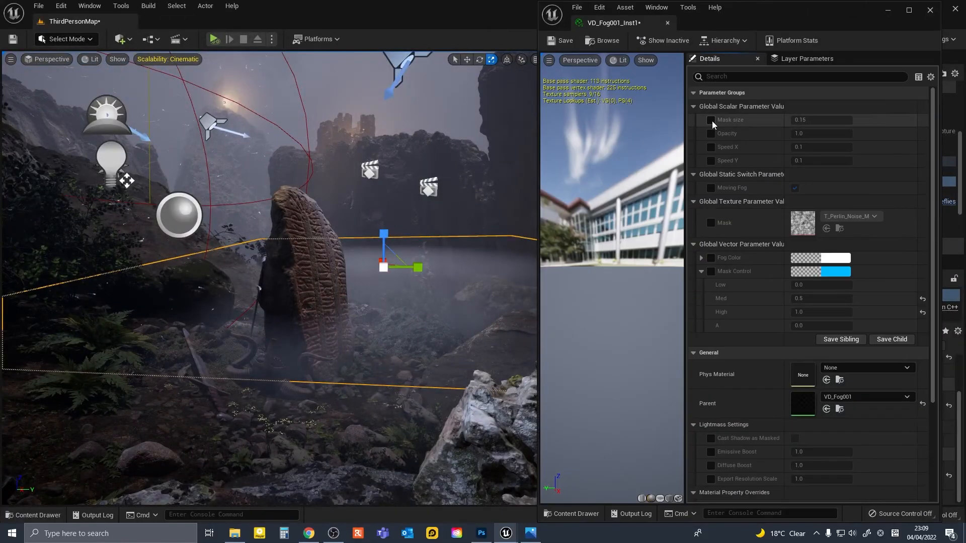
Enable the scalar, Mask, Fog Color and Mask Control overrides, setting Mask size to 0.79, Opacity to about 1.39, and Speed X and Y to -0.05.
left_click(711, 120)
left_click(711, 134)
left_click(711, 147)
left_click(711, 160)
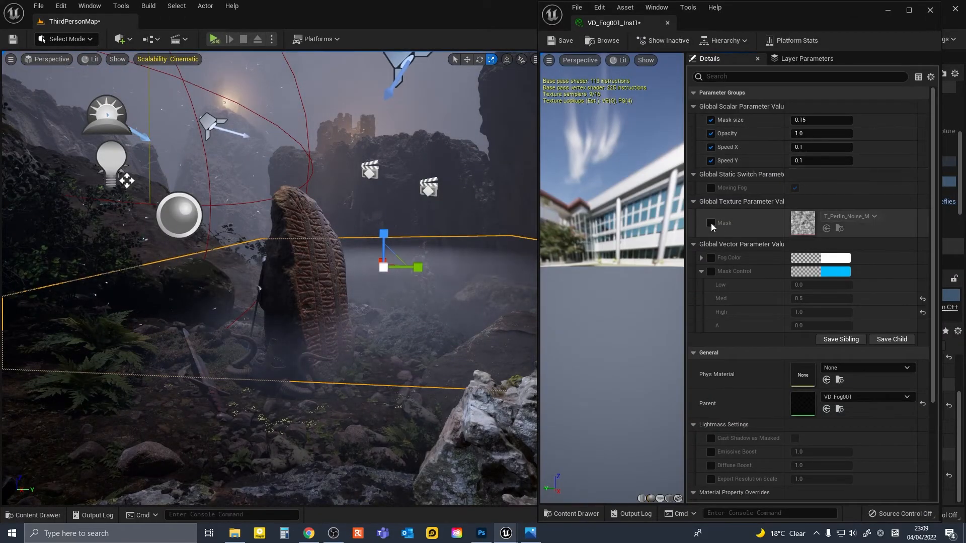
left_click(710, 223)
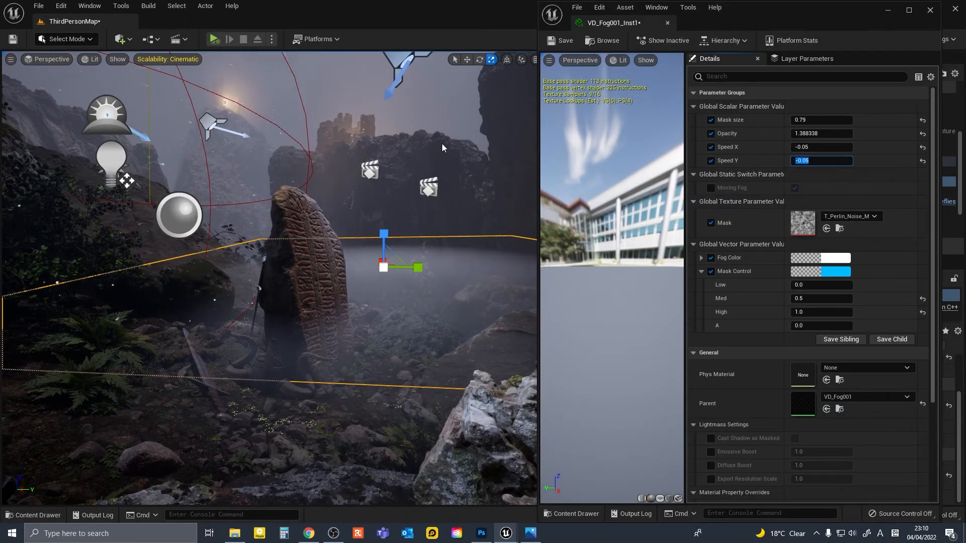
right_click_drag(442, 143, 443, 146)
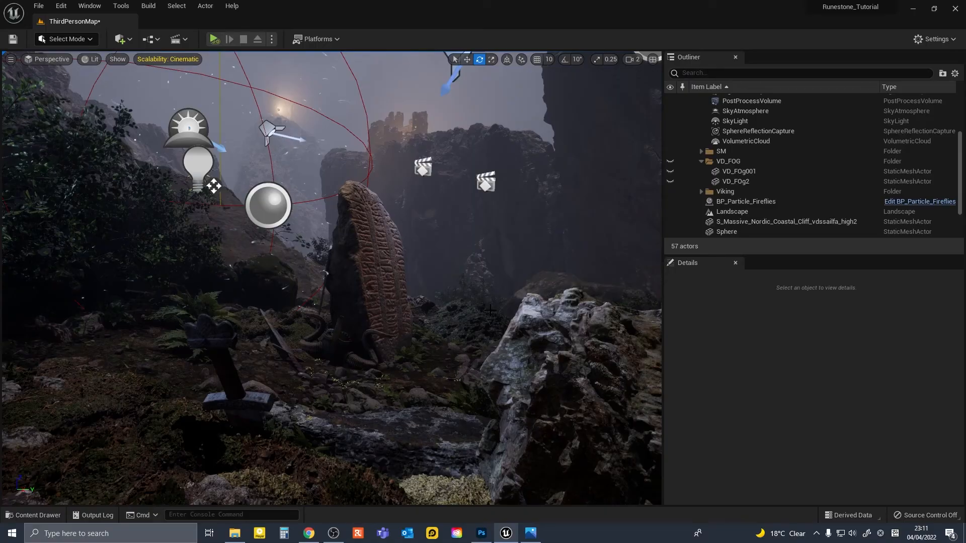
Create a folder named 003FOG_Video in the project's Content folder and open it.
key("ctrl+space")
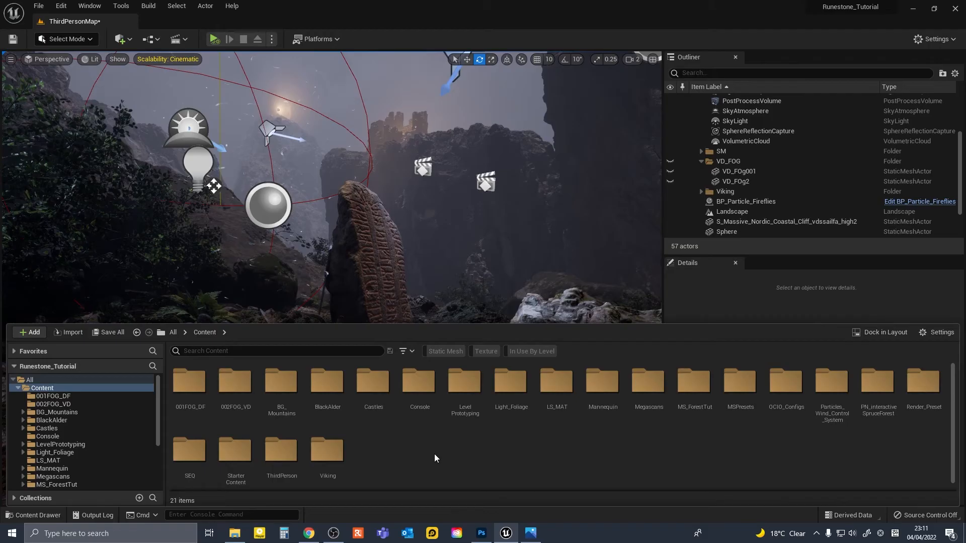
right_click(417, 452)
left_click(434, 134)
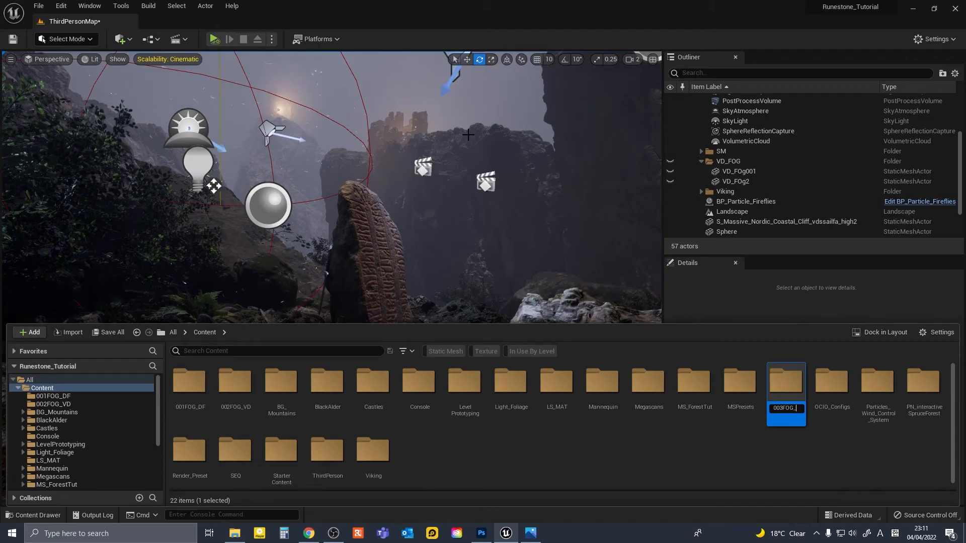
key("Return")
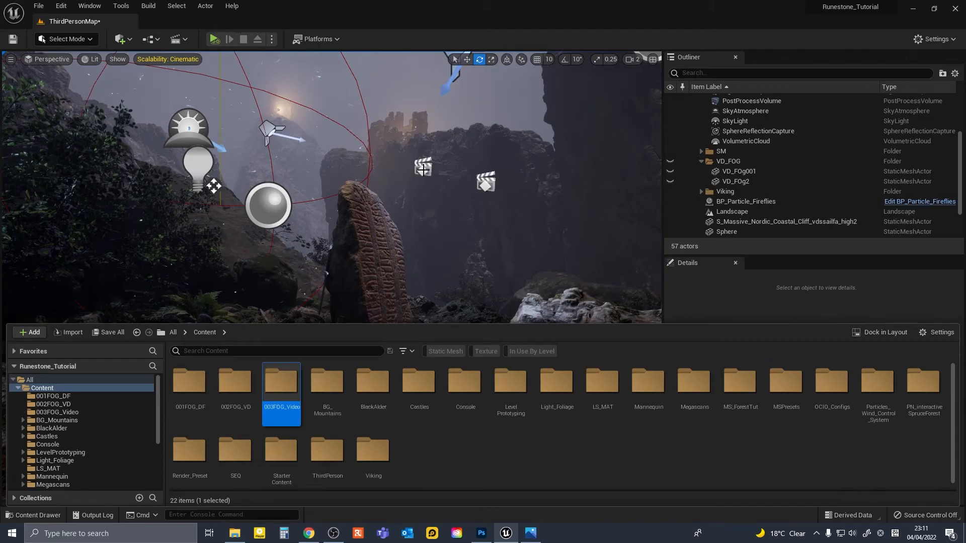
double_click(278, 397)
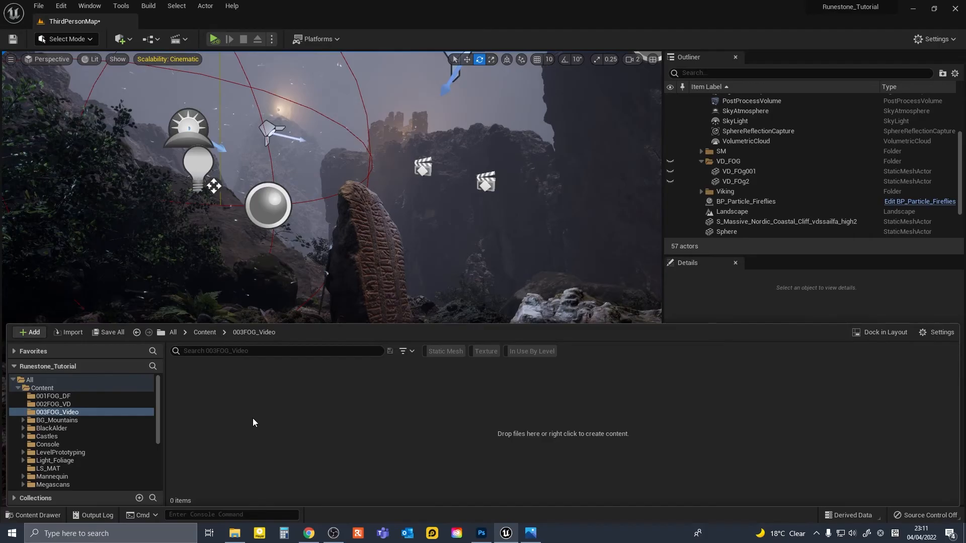
Create an Img Media Source asset named Videofog01 in the 003FOG_Video folder.
right_click(253, 422)
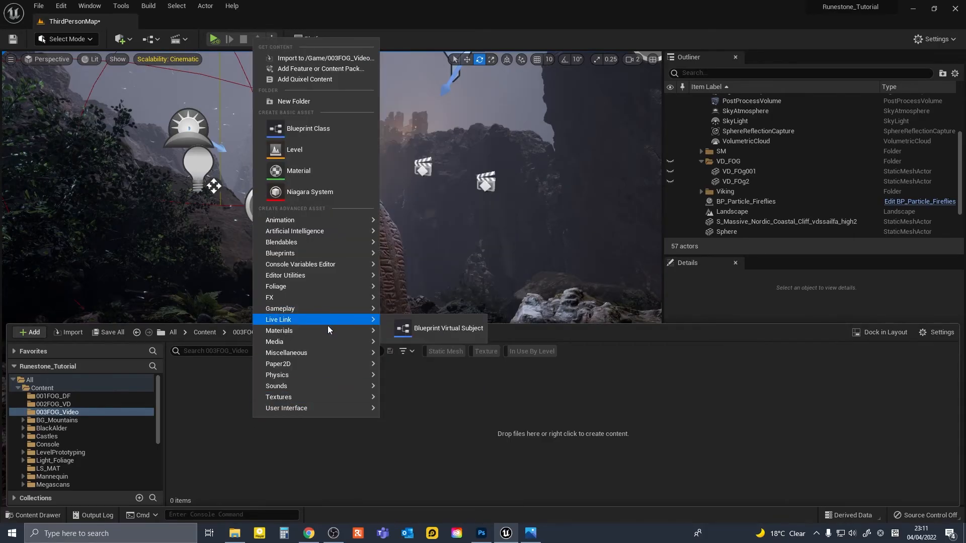
mouse_move(330, 341)
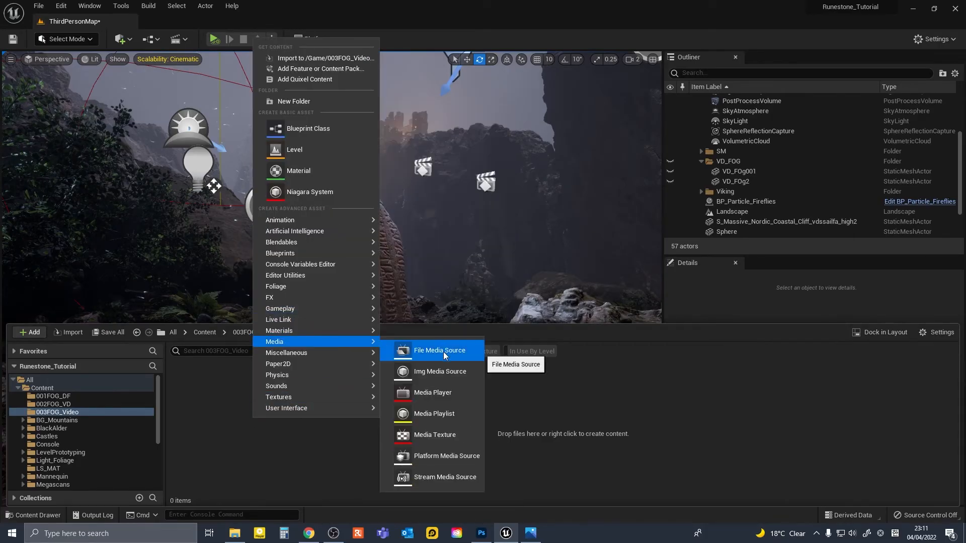
left_click(439, 371)
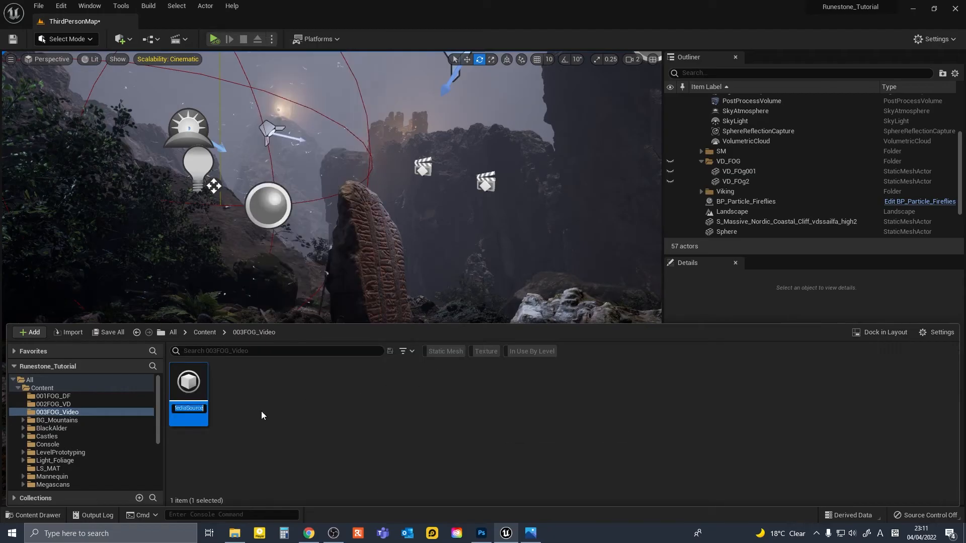
type("Videofog01")
key("Return")
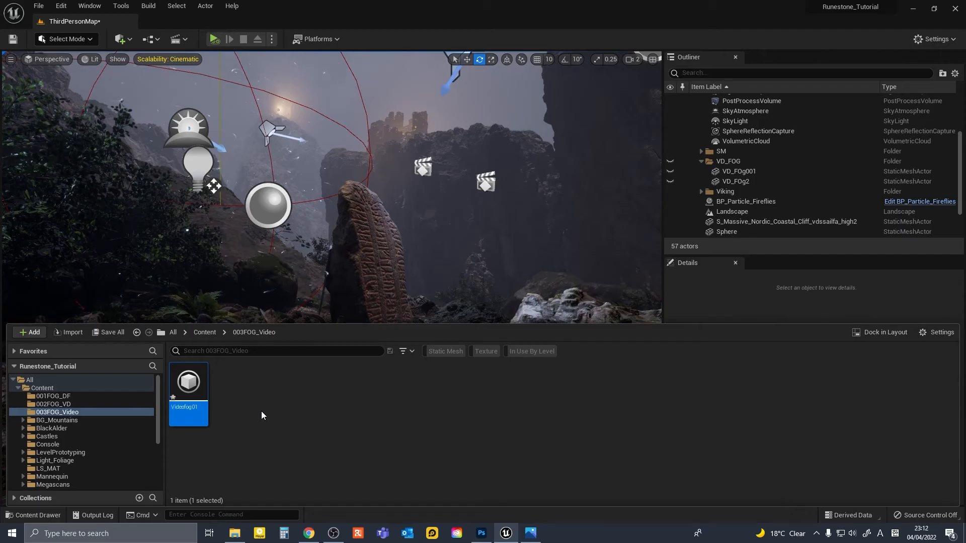
Open Videofog01 and start choosing its Sequence Path from the 4K Fog Overlays folder.
double_click(190, 383)
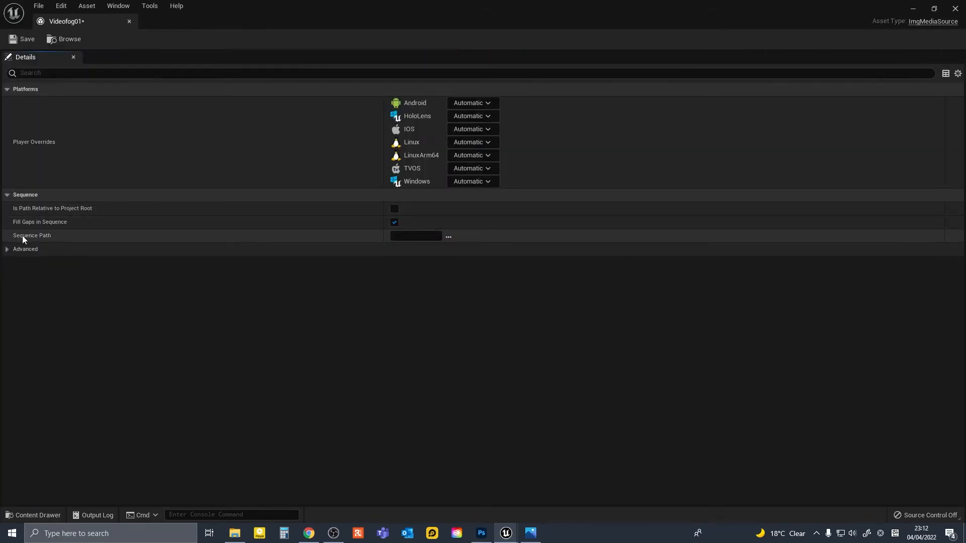
left_click(448, 236)
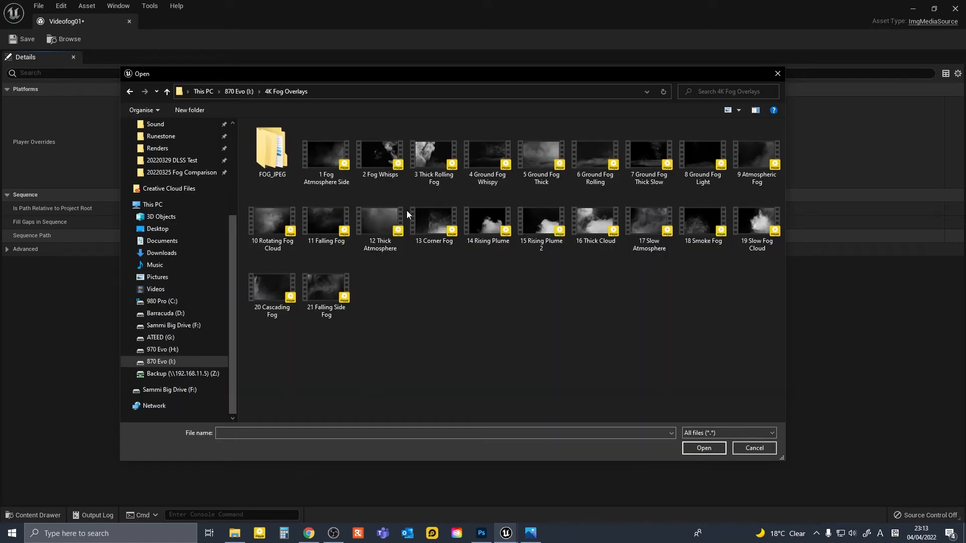
left_click(348, 167)
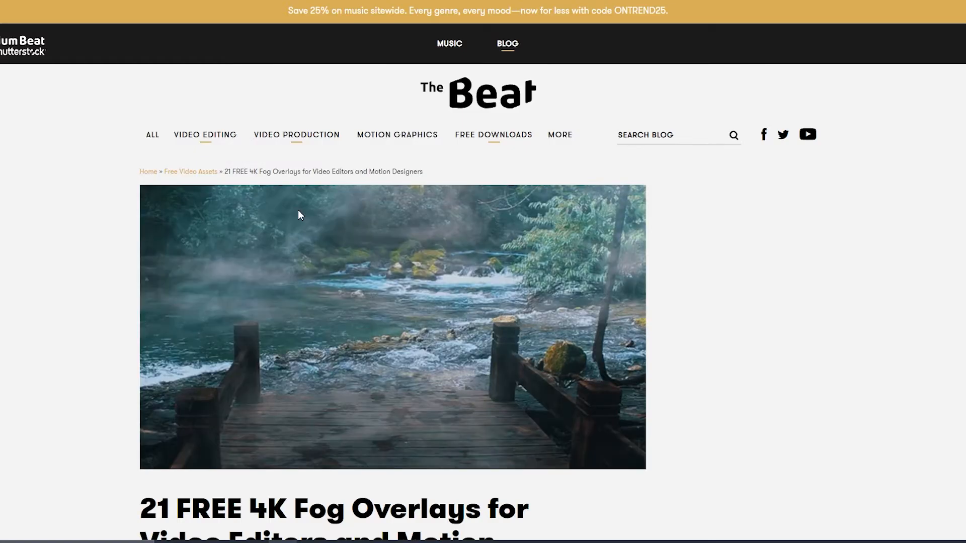
Switch to the browser and look through the PremiumBeat article on the 21 free 4K fog overlays.
scroll(298, 210, "down", 7)
scroll(312, 219, "down", 8)
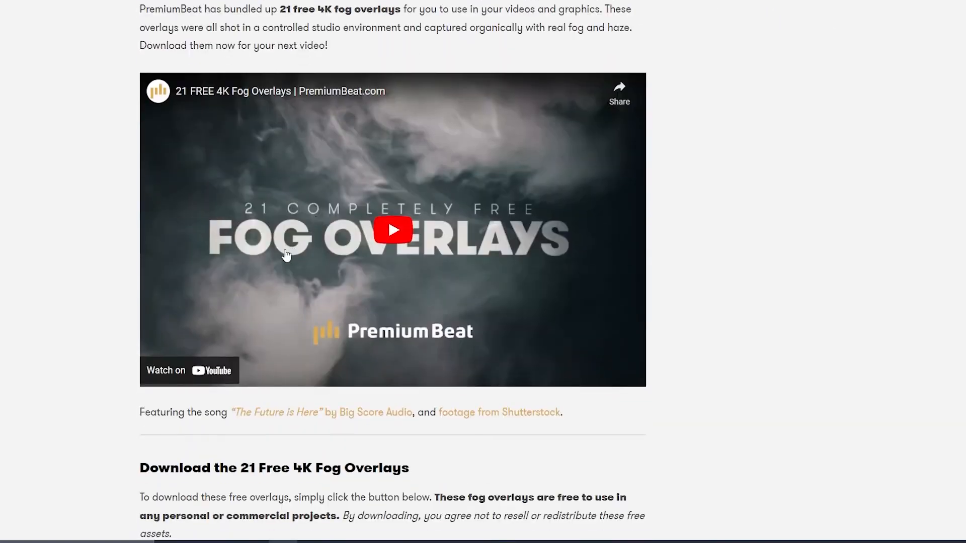
scroll(285, 251, "down", 8)
scroll(286, 256, "down", 1)
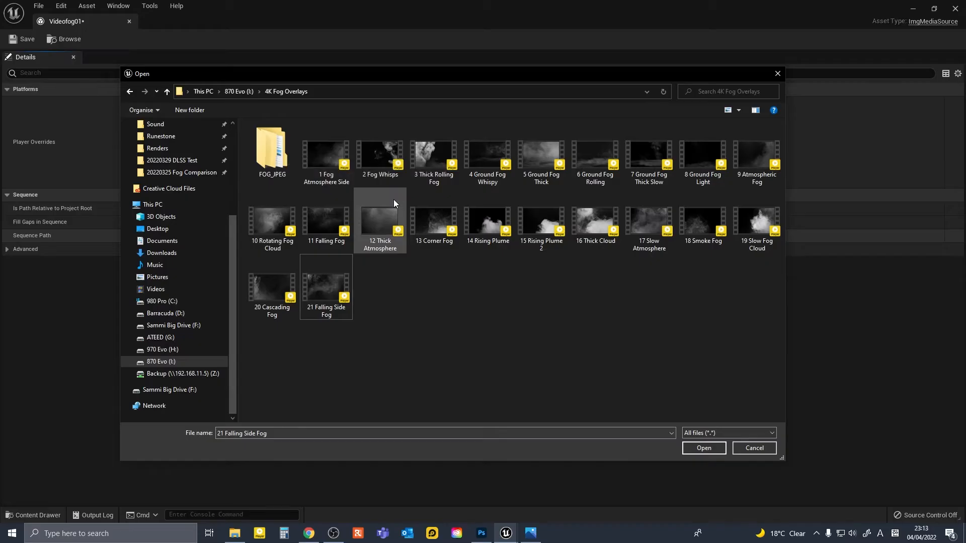
Inspect the image-sequence folders inside FOG_JPEG and return to the 4K Fog Overlays folder.
double_click(281, 163)
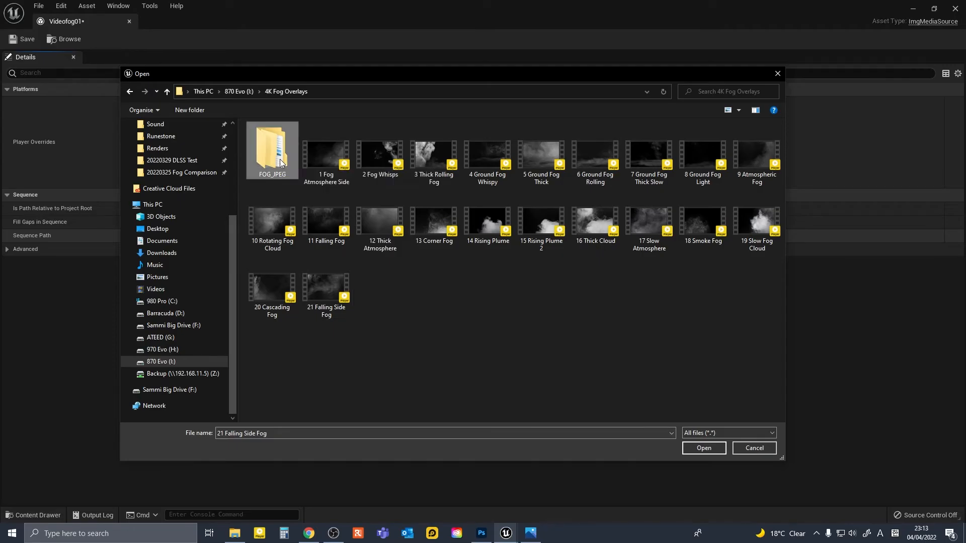
left_click(286, 92)
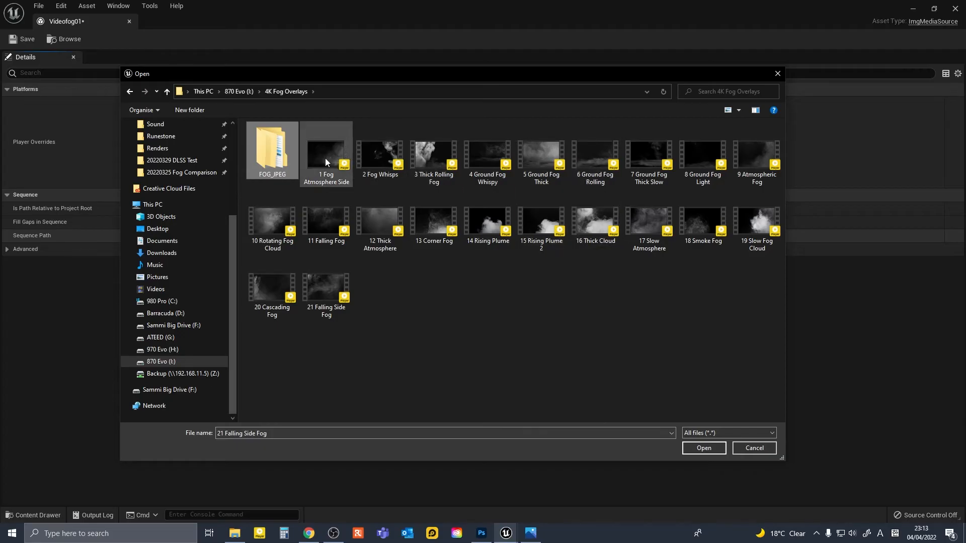
double_click(273, 159)
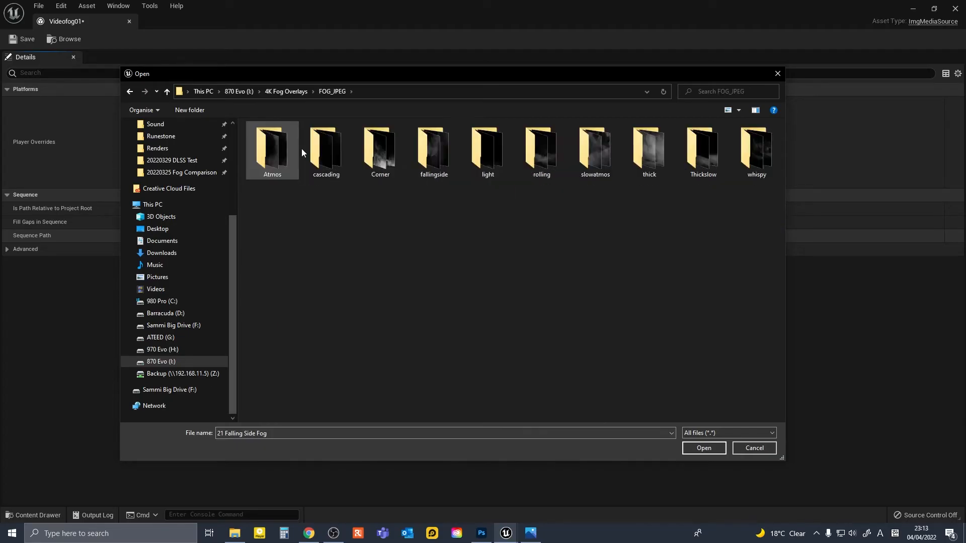
left_click(286, 92)
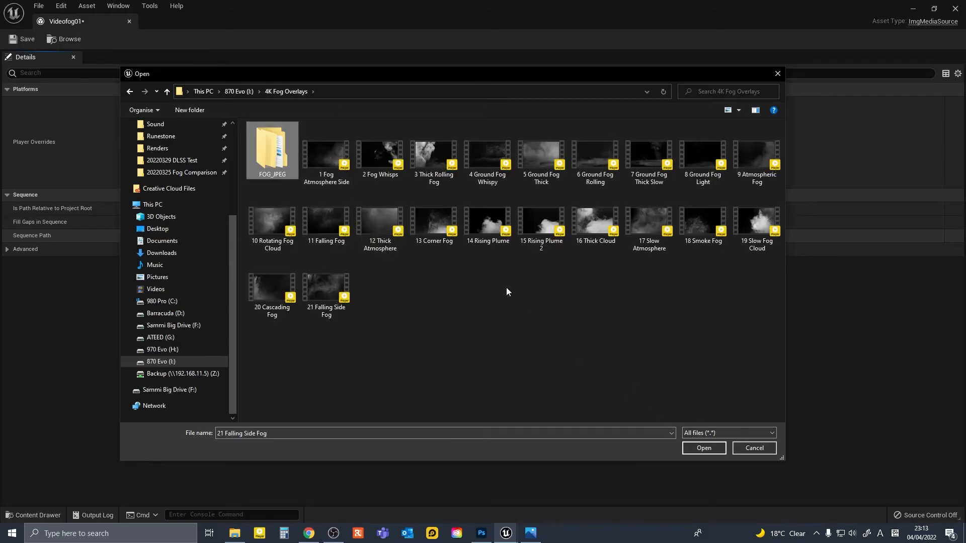
mouse_move(488, 540)
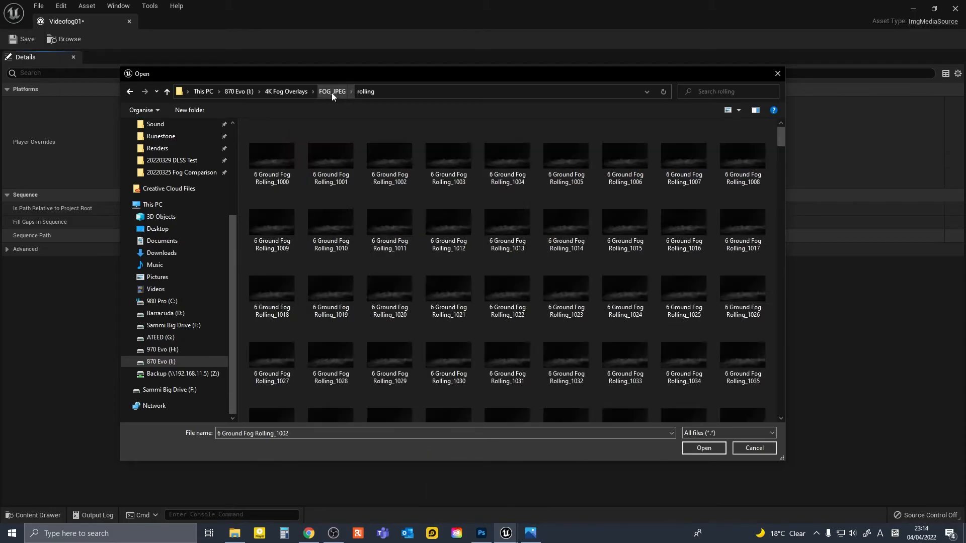
Set the Sequence Path to the FOG_JPEG rolling folder using 6 Ground Fog Rolling_1000, and save and close Videofog01.
left_click(331, 92)
double_click(539, 154)
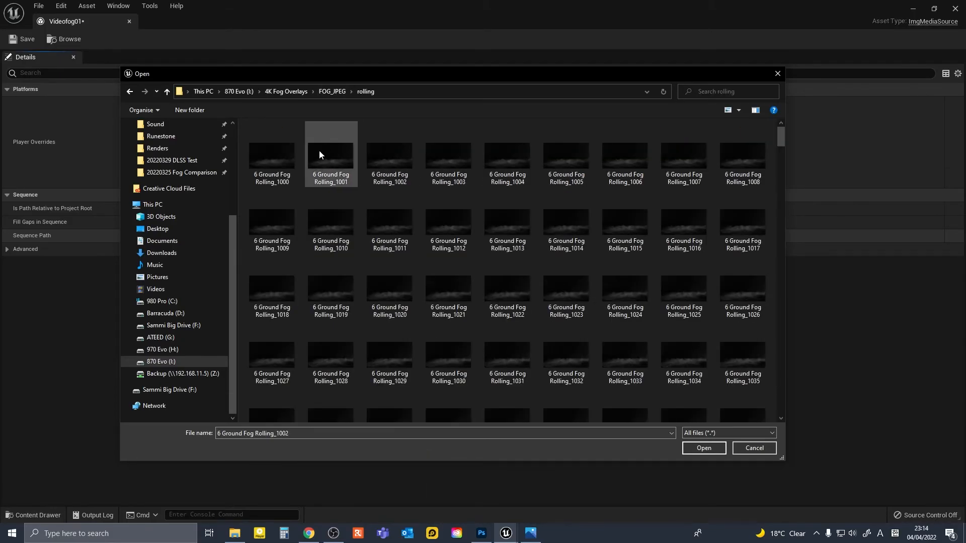
left_click(277, 164)
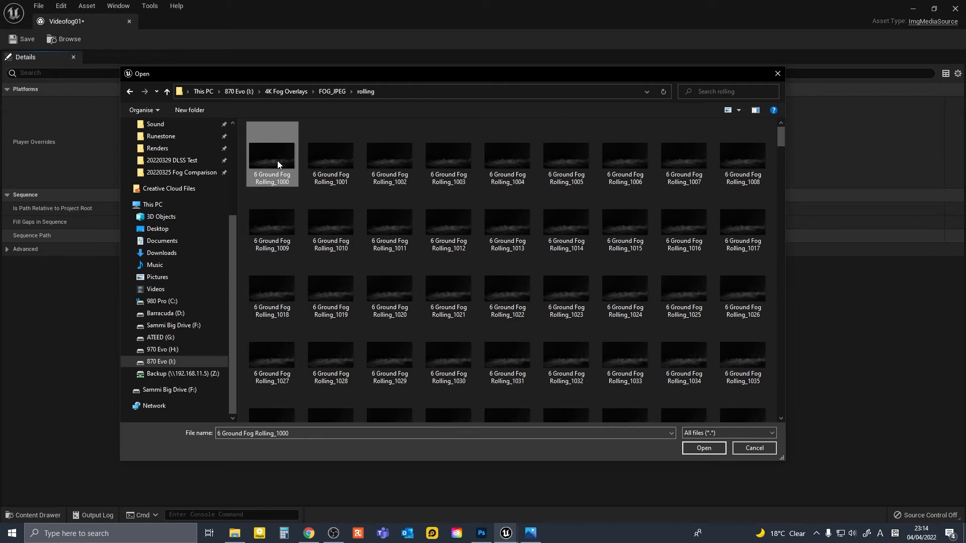
left_click(700, 453)
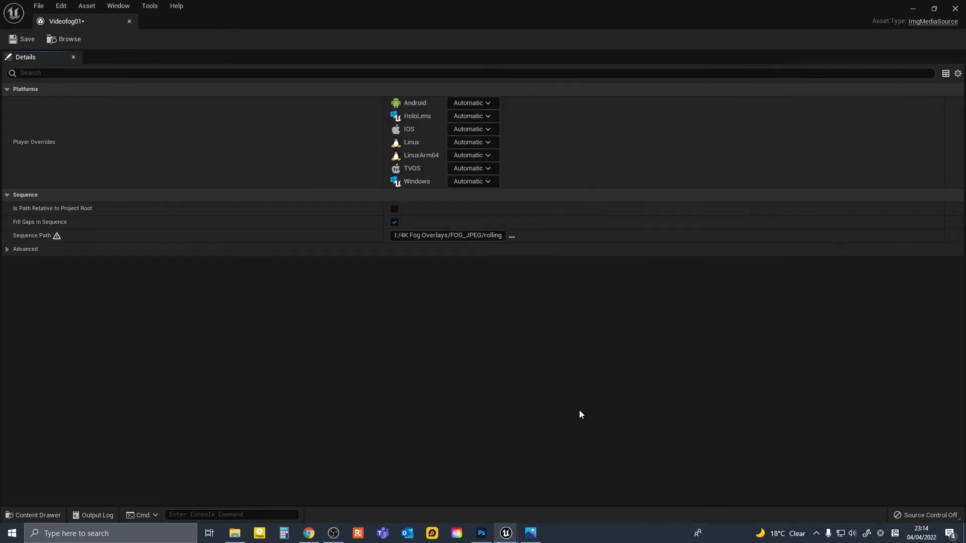
left_click(26, 42)
left_click(130, 22)
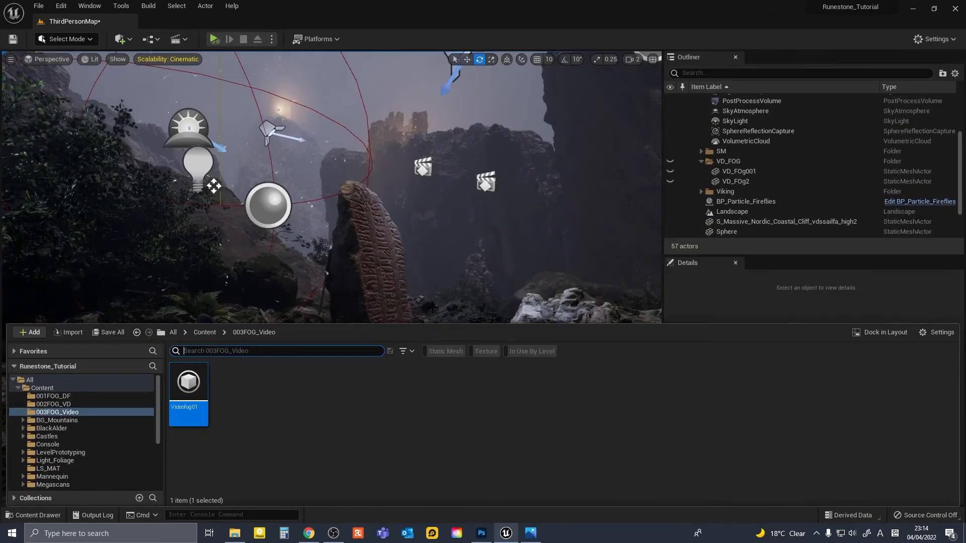
Create a Media Player named VideofogMP01 with a linked video output MediaTexture asset, and open it.
right_click(239, 400)
mouse_move(315, 196)
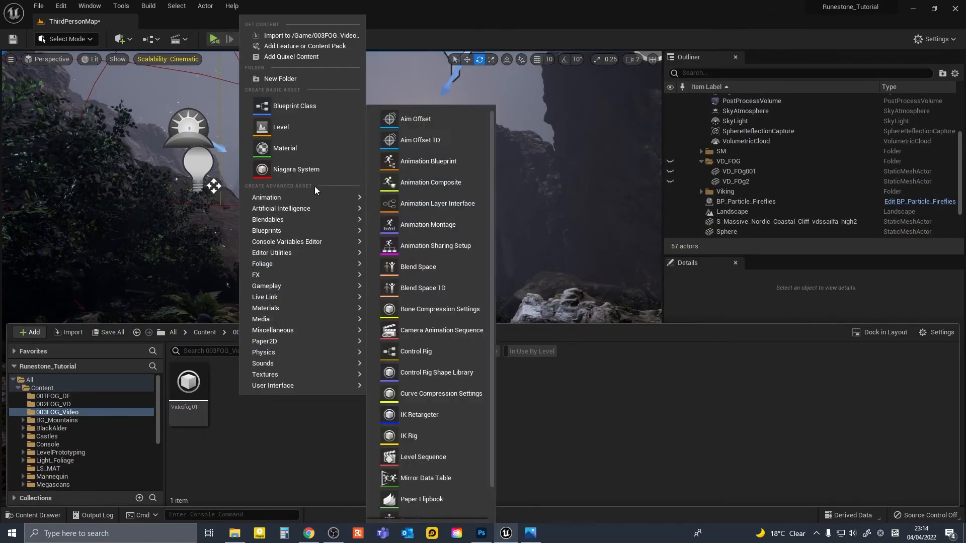
mouse_move(303, 321)
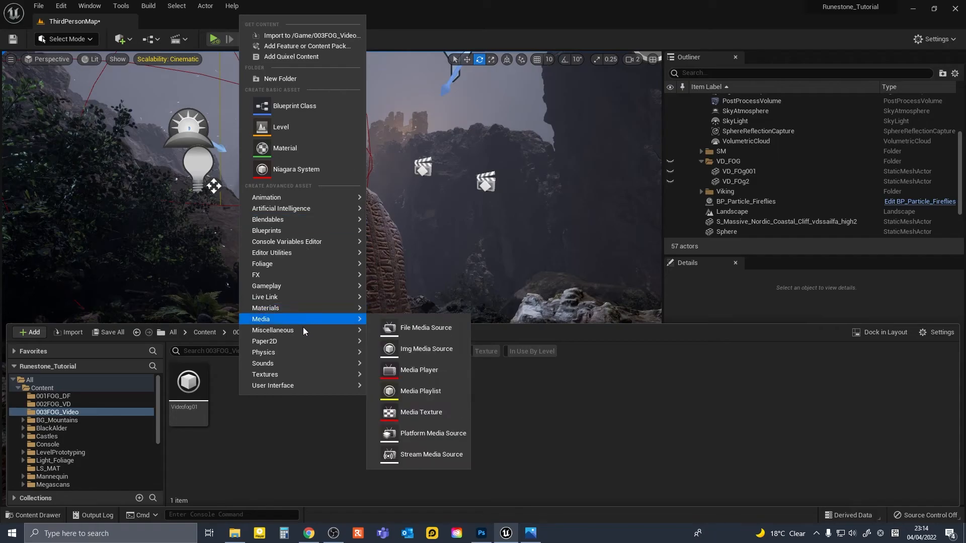
left_click(421, 373)
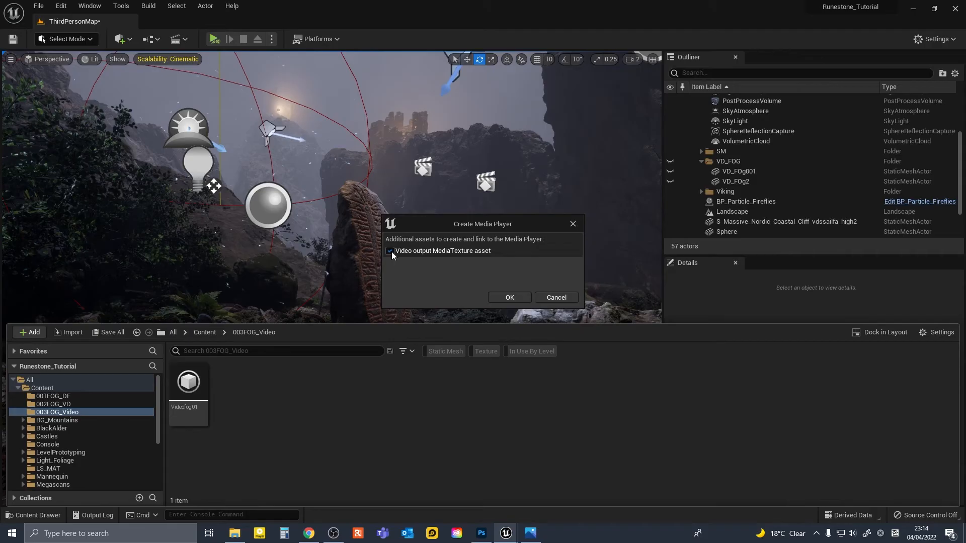
left_click(506, 298)
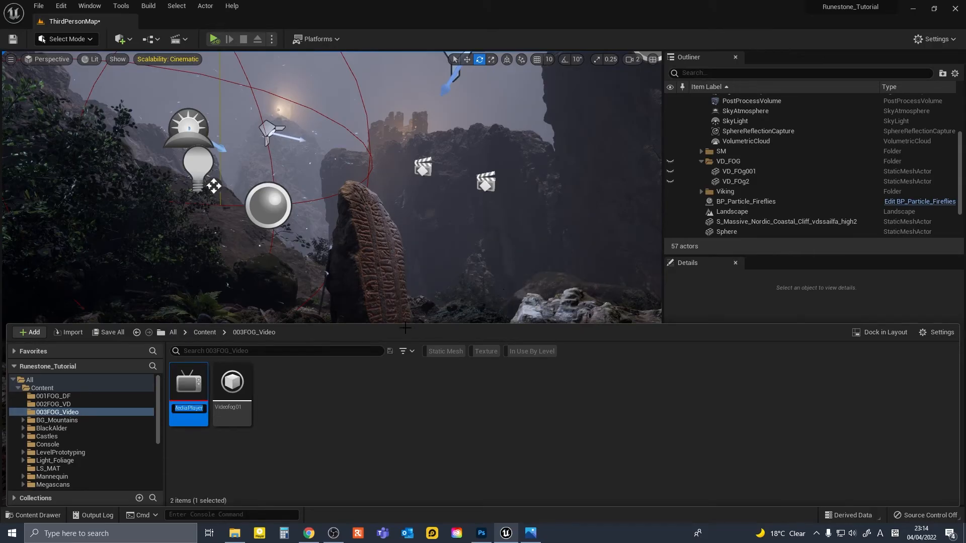
type("VideofogMP01")
key("Return")
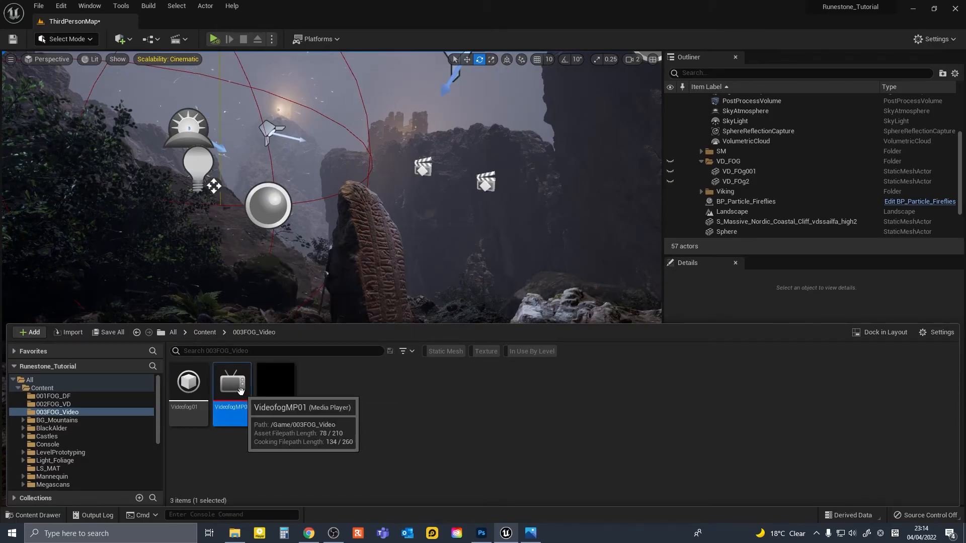
double_click(240, 390)
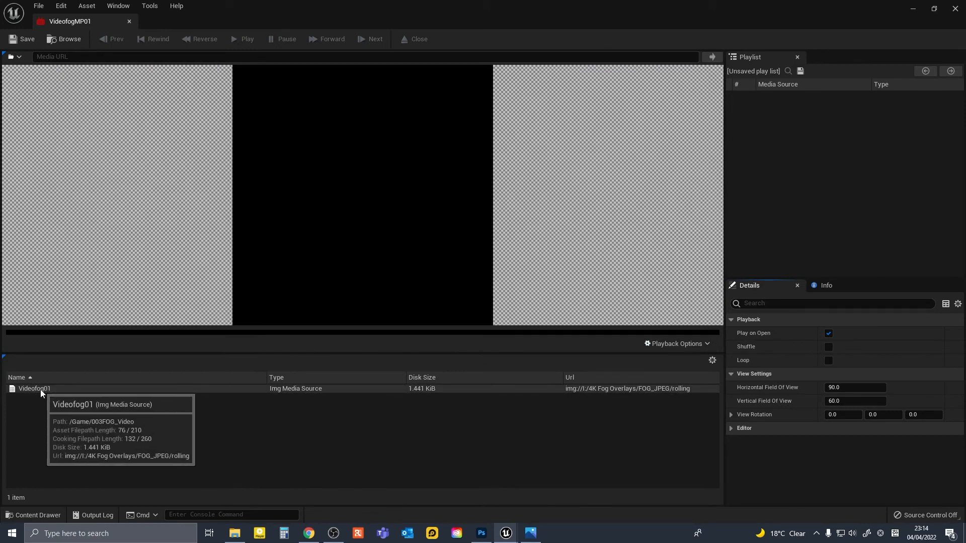
Load the Videofog01 image sequence into the VideofogMP01 media player, then save and close the player.
double_click(41, 390)
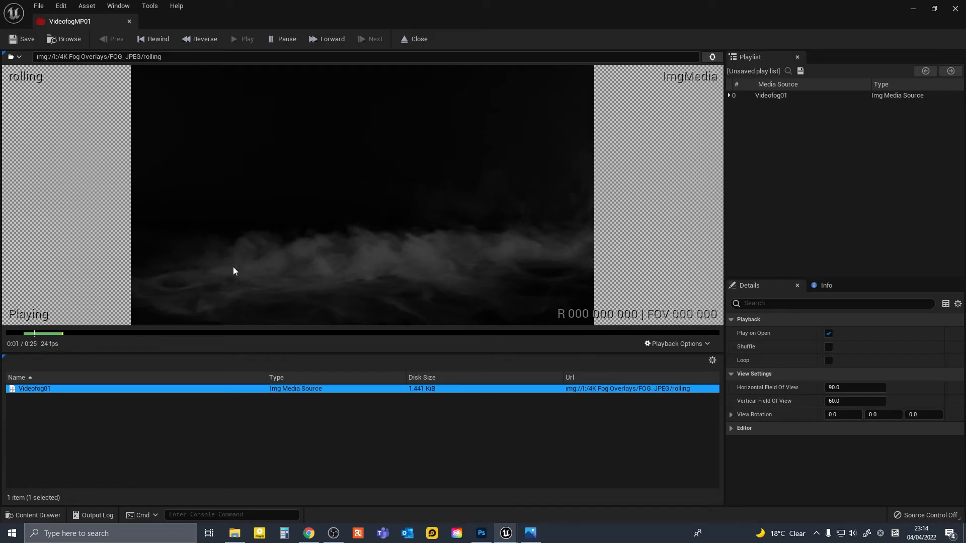
left_click(21, 42)
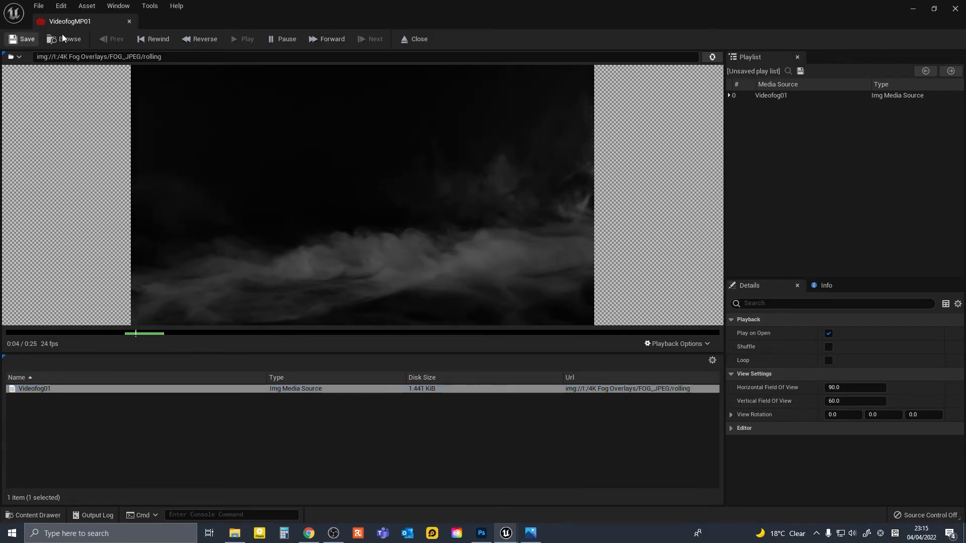
left_click(129, 22)
Add a Plane shape to the level, standing upright in front of the runestone.
right_click_drag(283, 256, 294, 222)
key("ctrl+space")
key("ctrl+space")
left_click(118, 39)
mouse_move(160, 146)
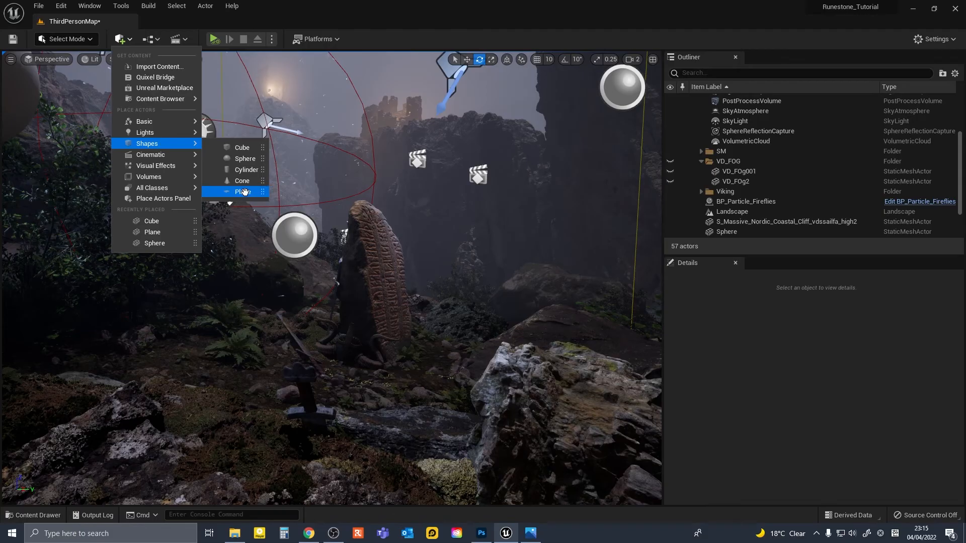
left_click(244, 191)
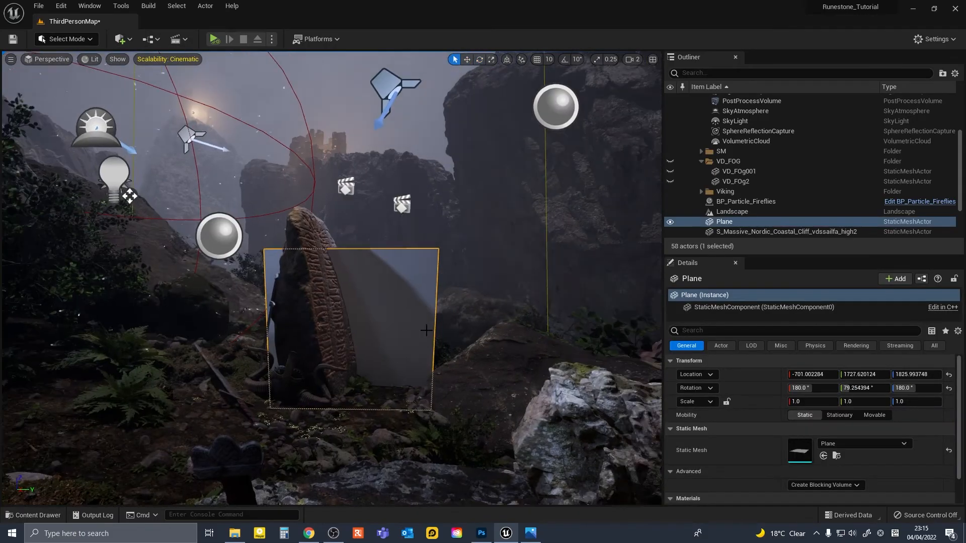
key("w")
key("e")
key("w")
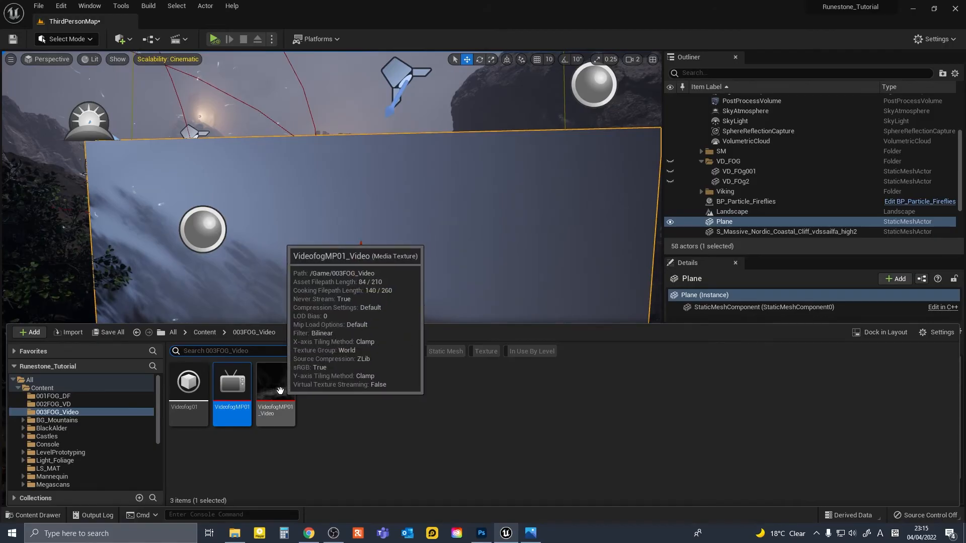
Apply the VideofogMP01_Video media texture to the plane as its material.
left_click_drag(280, 391, 440, 241)
mouse_move(440, 241)
right_mouse_down()
mouse_move(468, 244)
mouse_move(427, 239)
right_mouse_up()
key("s")
key("q")
Open the VideofogMP01_Video_Mat material and set its Blend Mode to Additive.
key("ctrl+space")
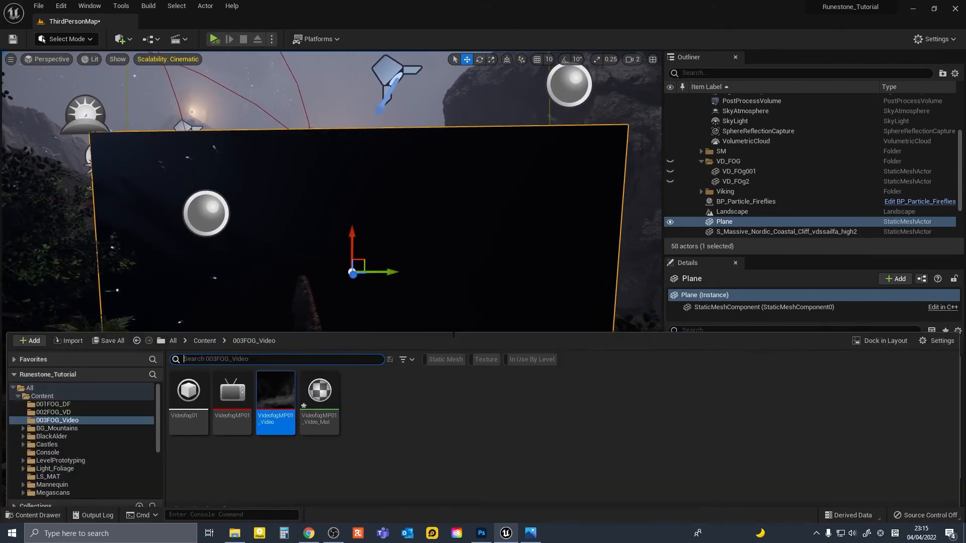
left_click(407, 445)
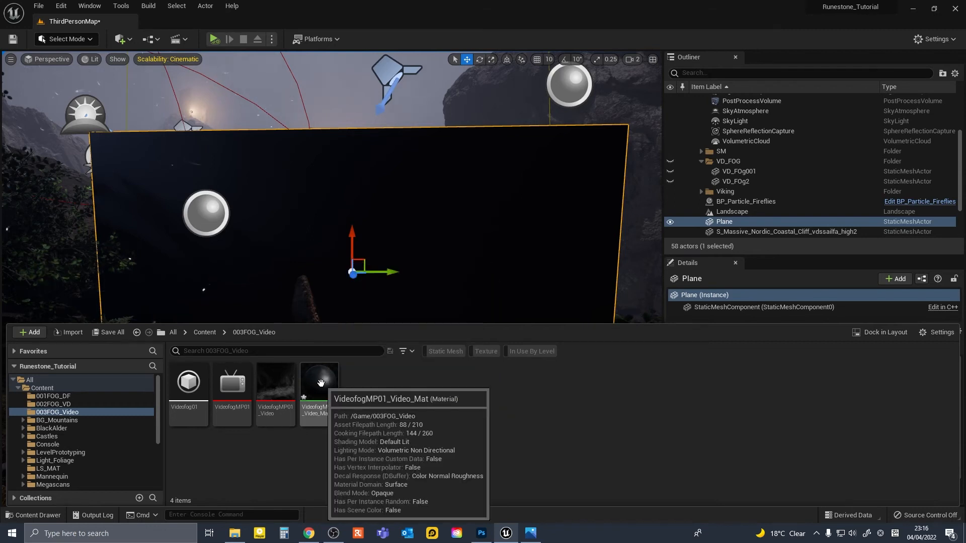
double_click(320, 382)
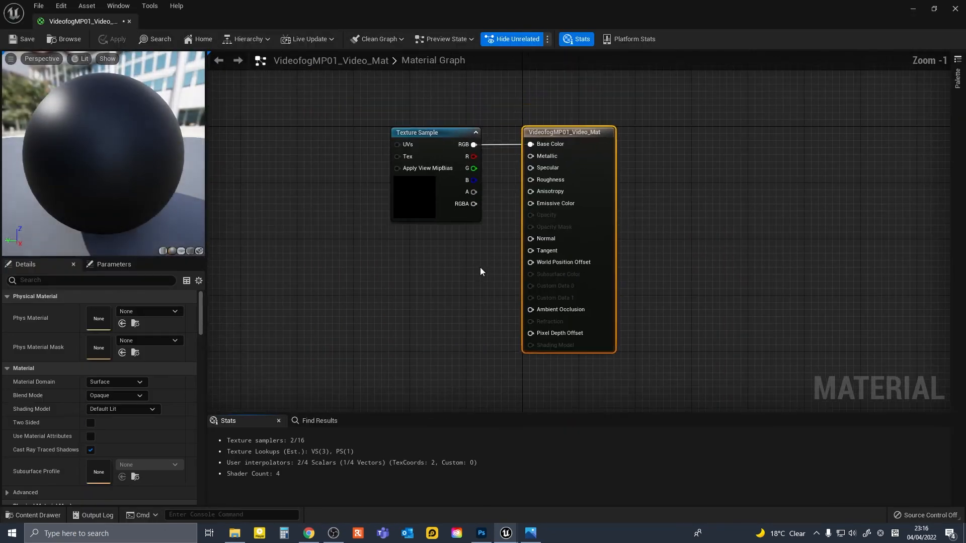
right_click_drag(480, 268, 484, 270)
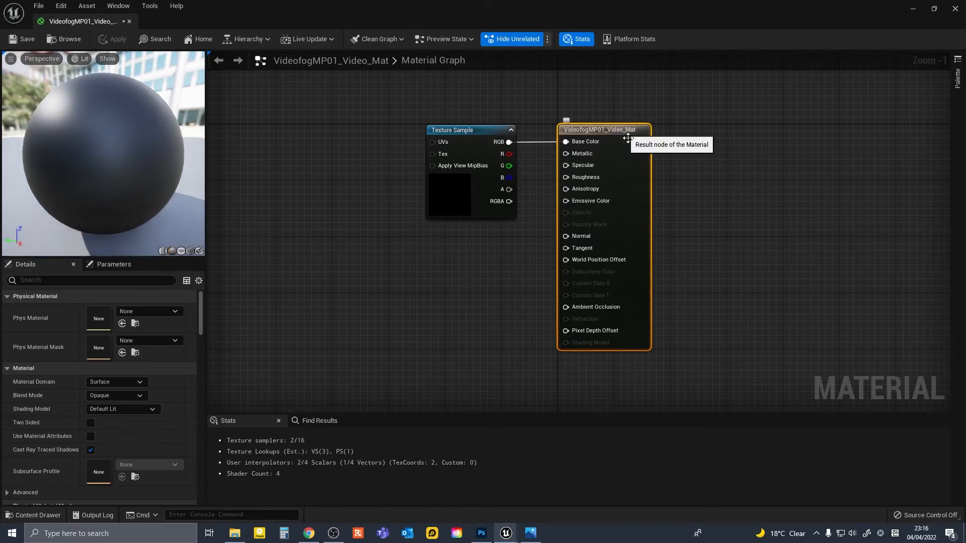
scroll(161, 366, "down", 2)
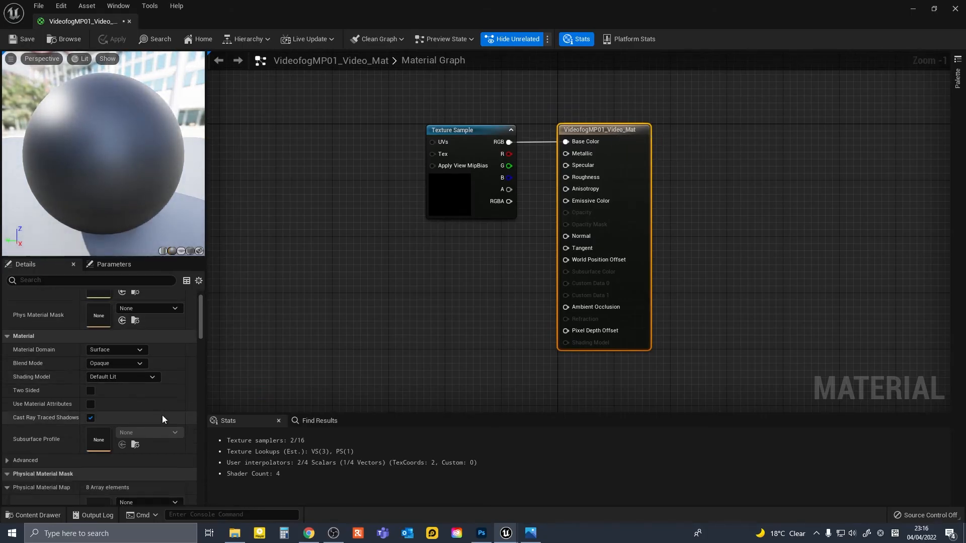
left_click(115, 362)
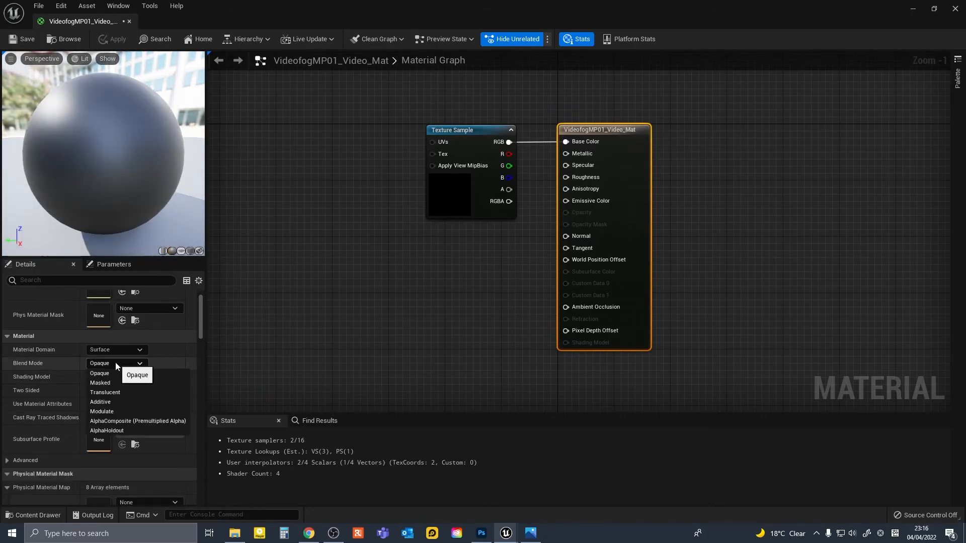
left_click(109, 393)
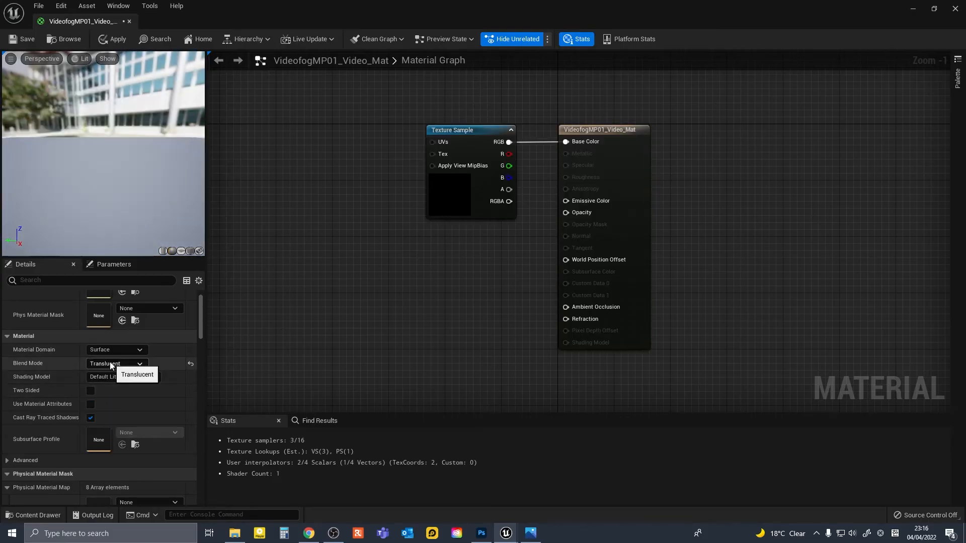
left_click(109, 363)
left_click(109, 401)
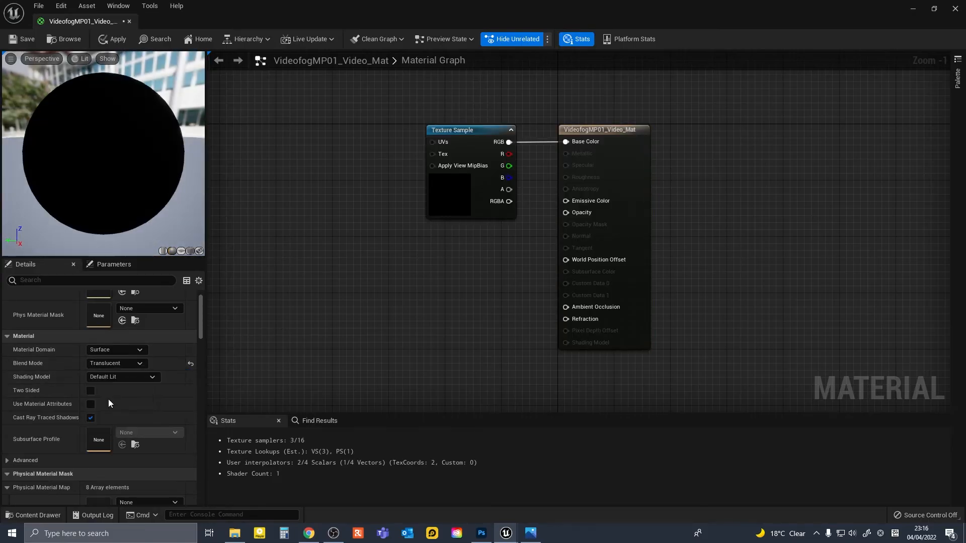
scroll(452, 188, "down", 1)
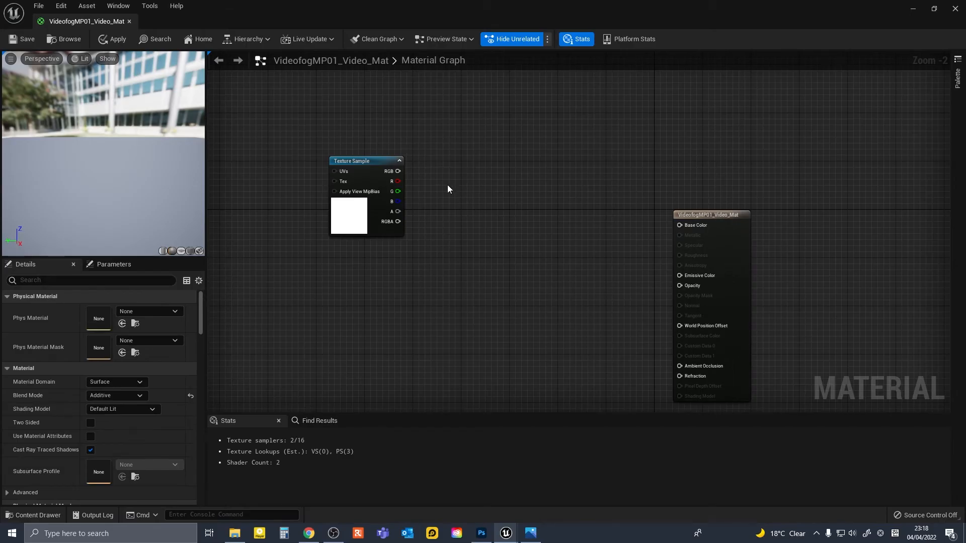
Add two Multiply nodes between the Texture Sample and the material result node.
left_click(445, 189)
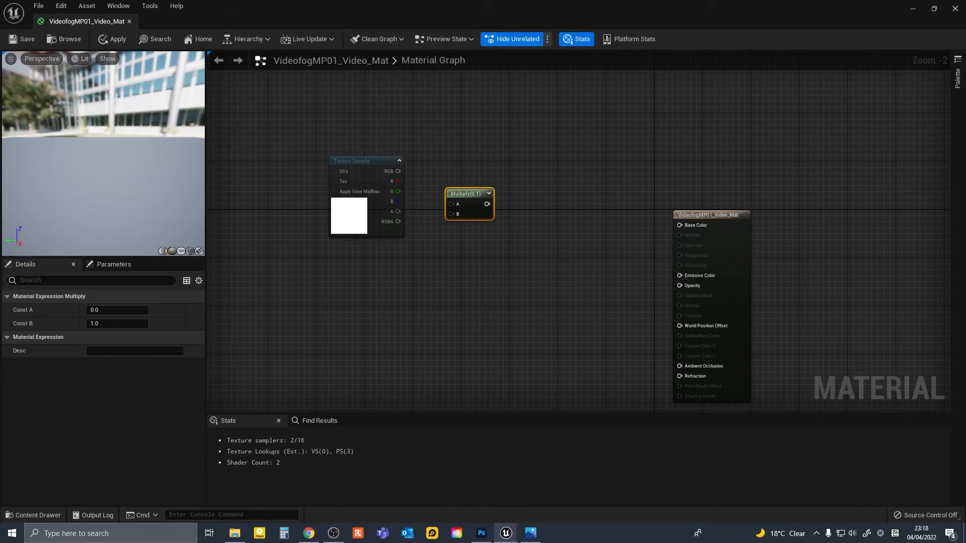
right_click_drag(528, 196, 513, 194)
left_click(514, 188)
left_click_drag(529, 193, 523, 188)
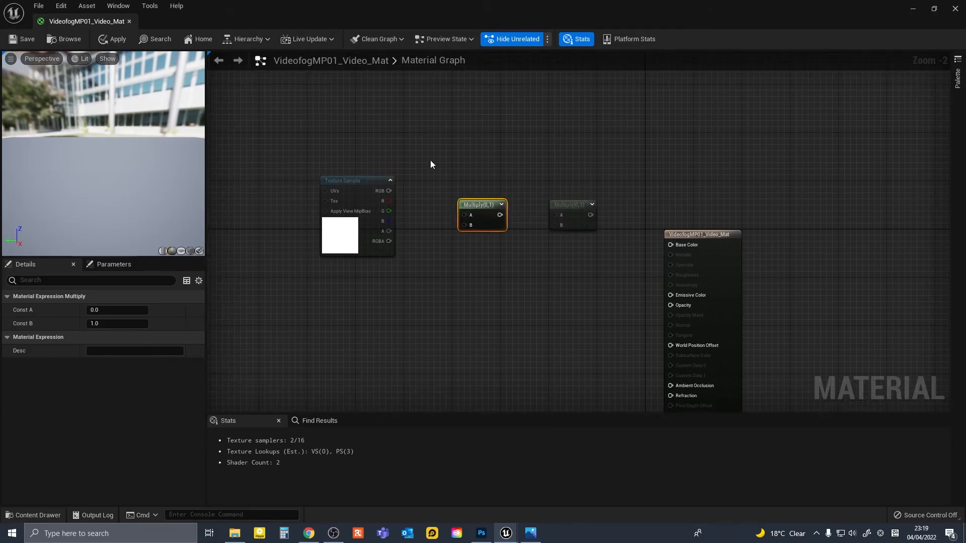
Add a scalar parameter named RGB Intensity above the first Multiply node.
left_click(430, 160)
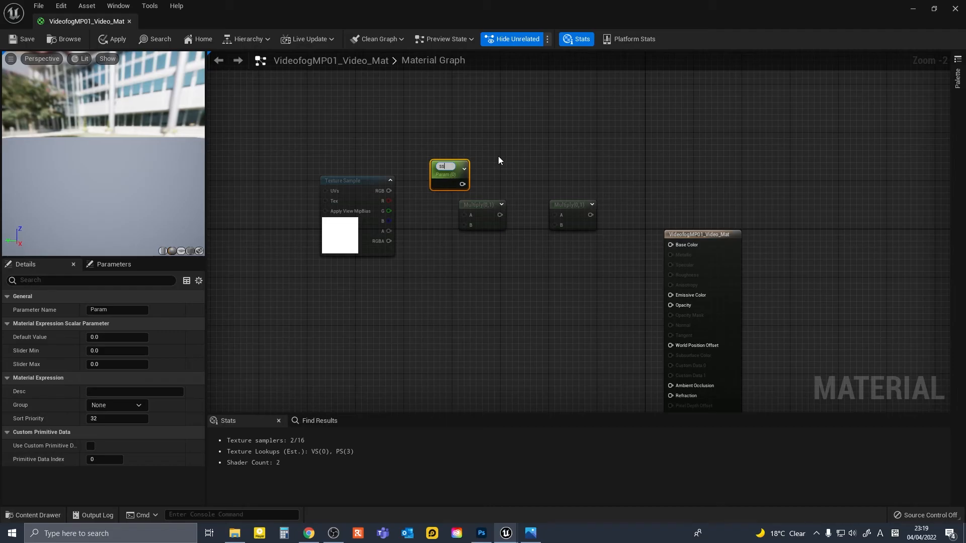
type("RGB Inten")
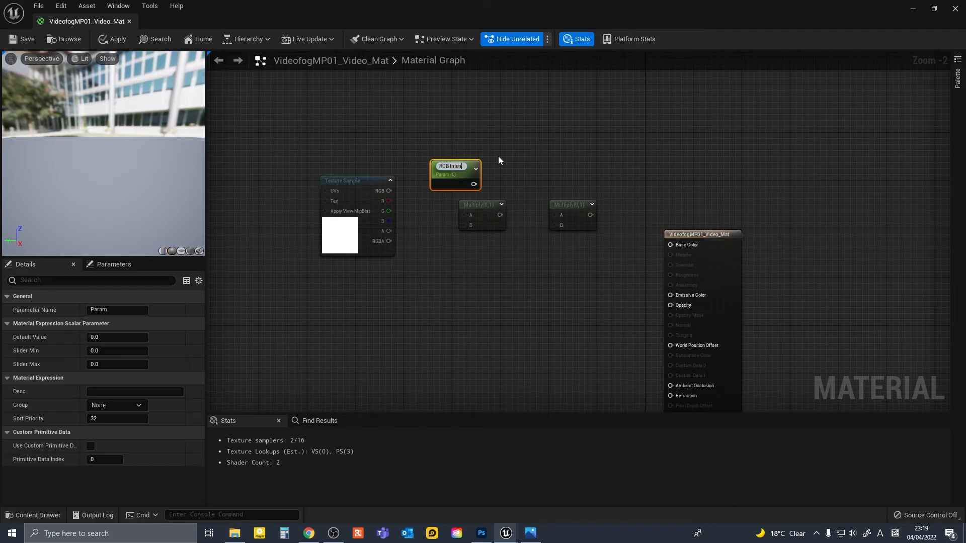
type("sity")
key("Return")
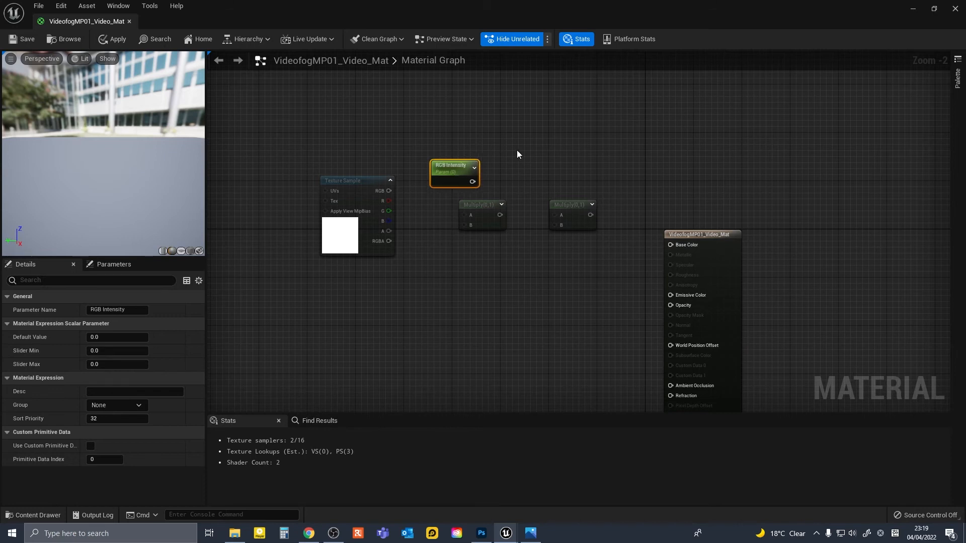
Add a vector parameter named Color above the second Multiply node and set its colour to white.
left_click(515, 150)
type("vvv")
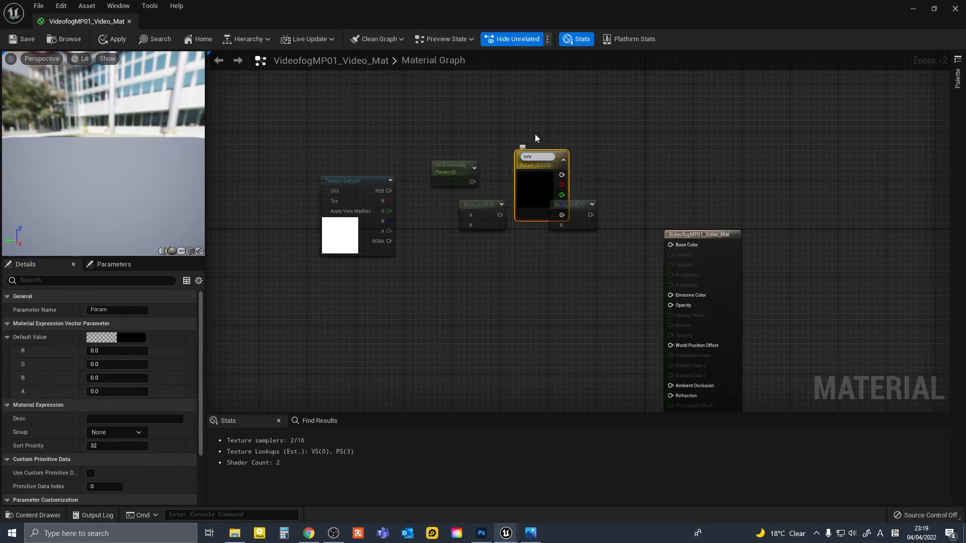
type("lor")
key("Return")
left_click_drag(532, 159, 522, 125)
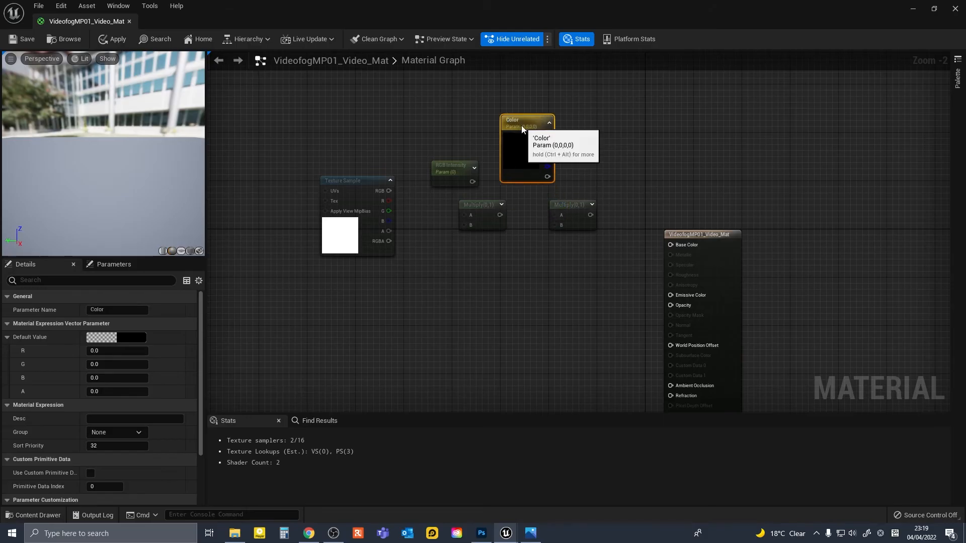
double_click(521, 125)
left_click_drag(665, 207, 670, 182)
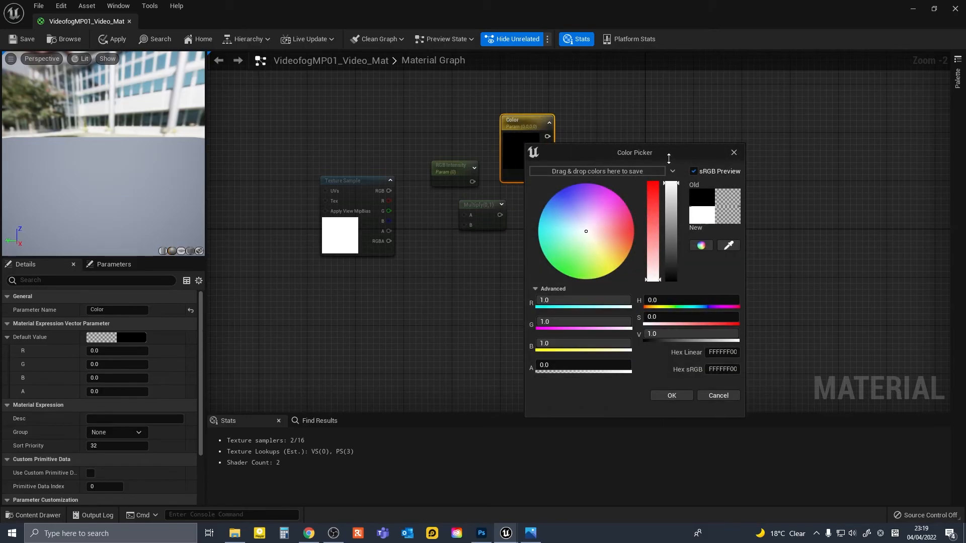
left_click(684, 394)
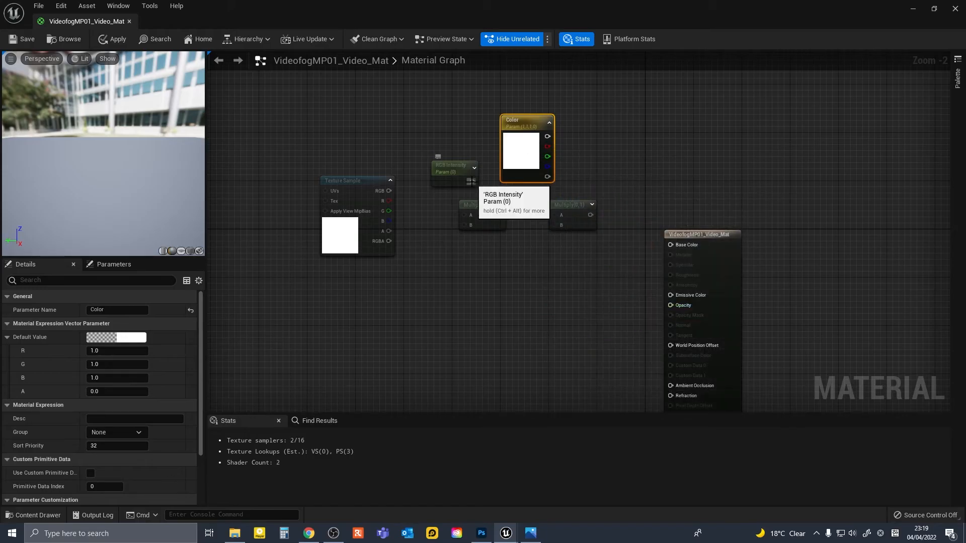
Set the RGB Intensity parameter's default value to 1, with the node shifted beside the first Multiply.
left_click_drag(451, 173, 436, 170)
left_click(114, 337)
type("1")
key("Return")
Multiply the Texture Sample's RGB by RGB Intensity, multiply that by Color, and connect the result to Emissive Color.
left_click_drag(389, 190, 463, 225)
left_click_drag(457, 179, 555, 225)
left_click_drag(547, 136, 671, 296)
left_click_drag(697, 238, 697, 208)
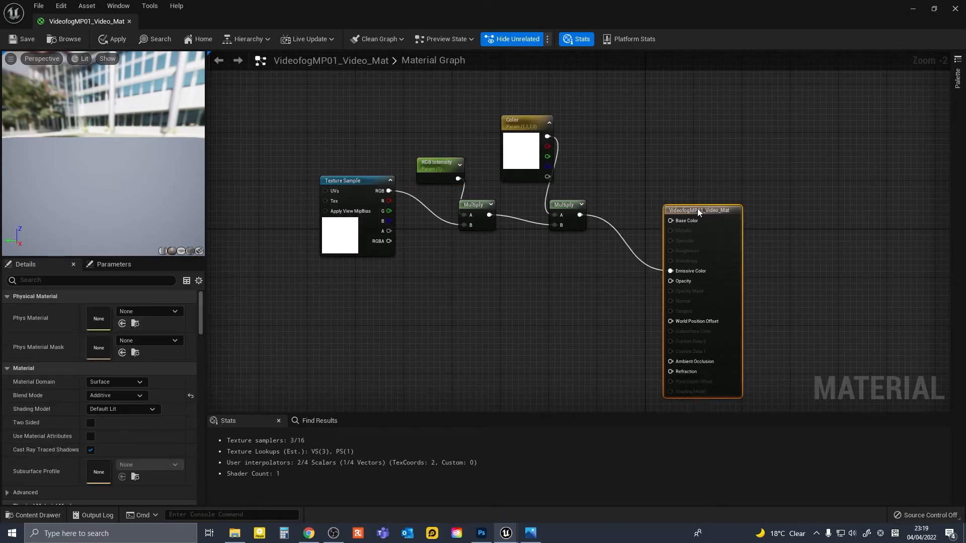
Add a third Multiply node below the first one and a scalar parameter named Alpha amount.
left_click(494, 237)
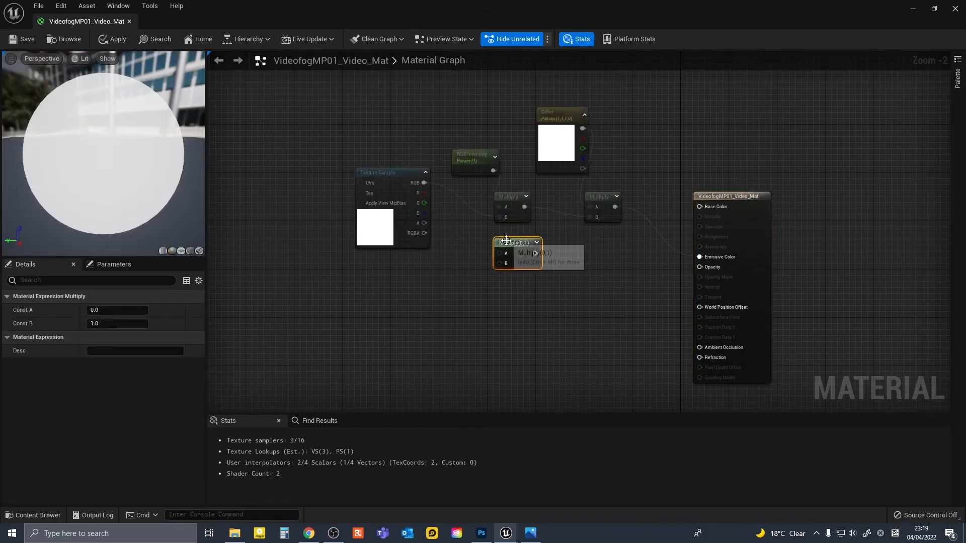
left_click(444, 274)
key("s")
left_click(444, 275)
type("ssssss")
key("BackSpace")
key("BackSpace")
key("BackSpace")
key("BackSpace")
key("BackSpace")
key("BackSpace")
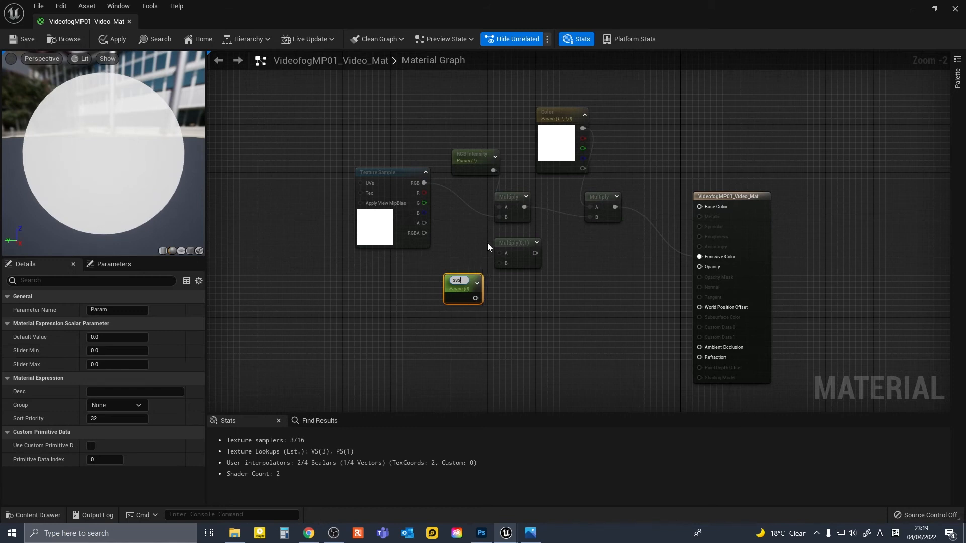
type("Alpha")
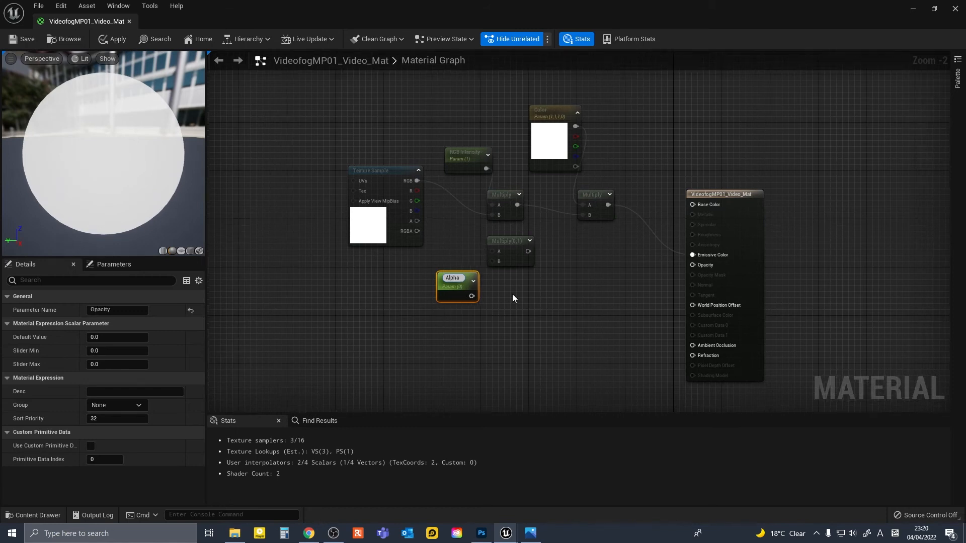
type(" amount")
key("Return")
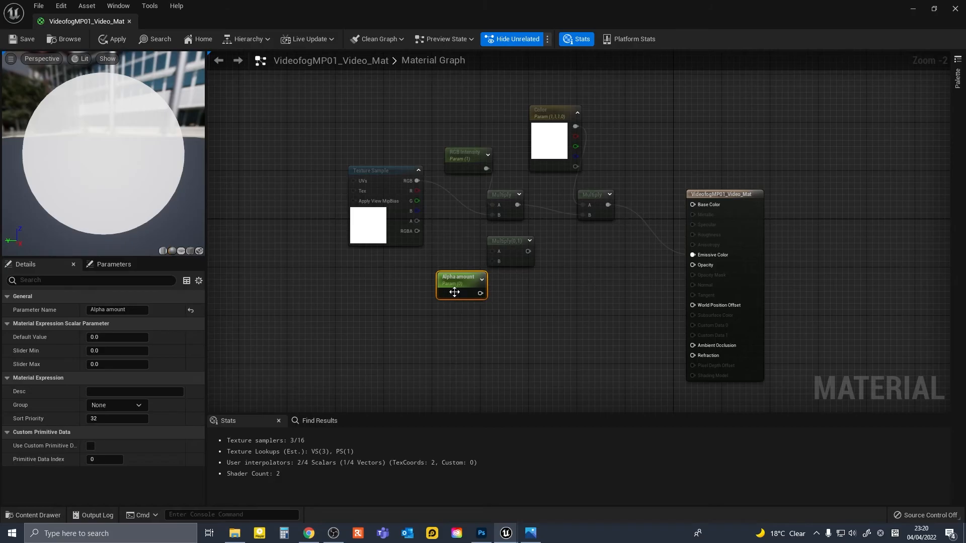
Set the Alpha amount parameter's default value to 1 and move its node away from the new Multiply.
left_click_drag(455, 285, 438, 285)
left_click(118, 337)
type("1")
key("Return")
Connect the Texture Sample's R output to input A and Alpha amount to input B of the third Multiply.
scroll(427, 260, "up", 2)
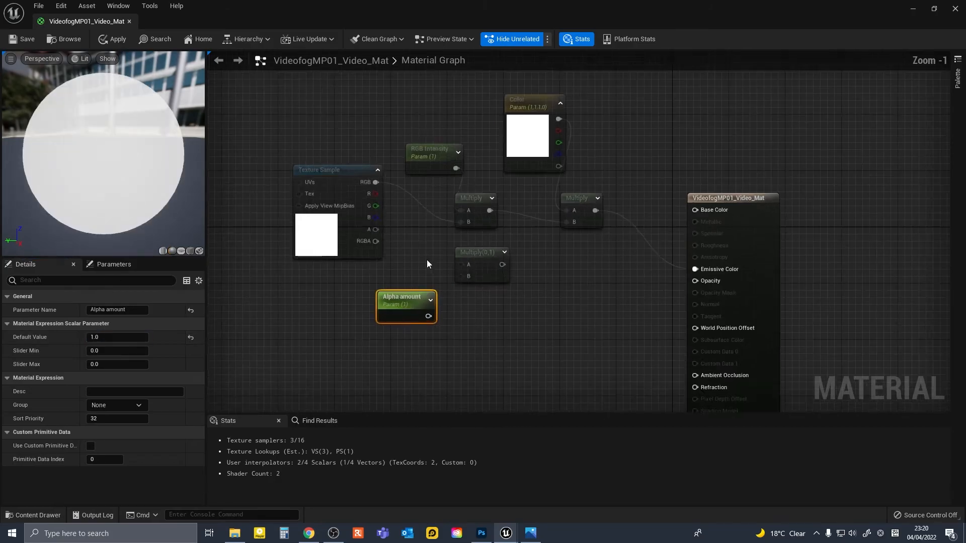
left_click_drag(403, 220, 473, 271)
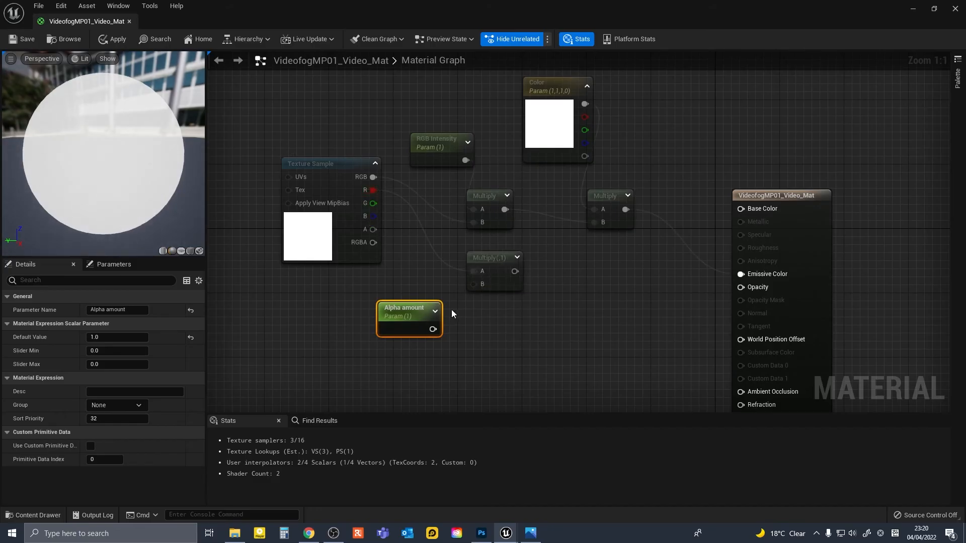
left_click_drag(432, 329, 473, 284)
Add a fourth Multiply node near the Opacity input and feed the alpha Multiply's output into its A input.
right_click_drag(565, 305, 508, 269)
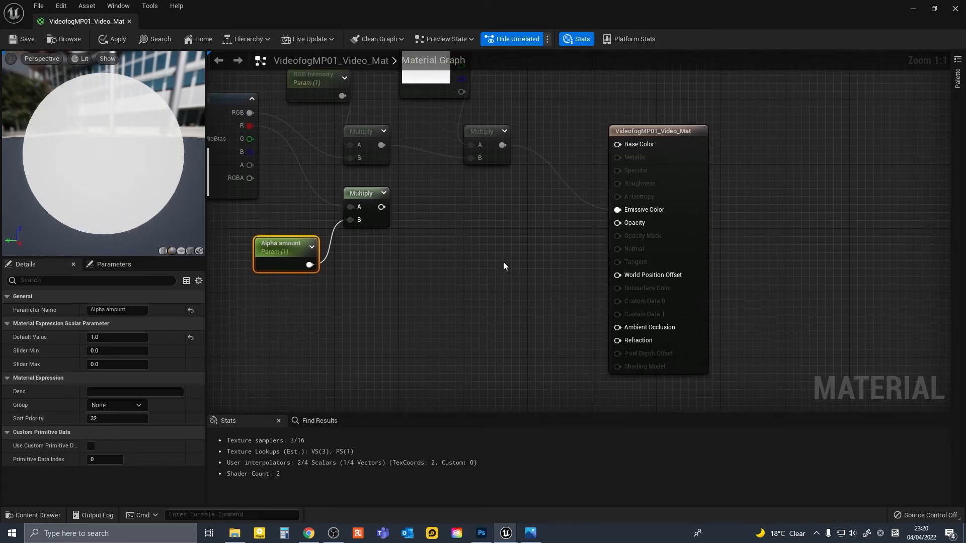
key("m")
left_click(492, 254)
left_click_drag(510, 259, 495, 261)
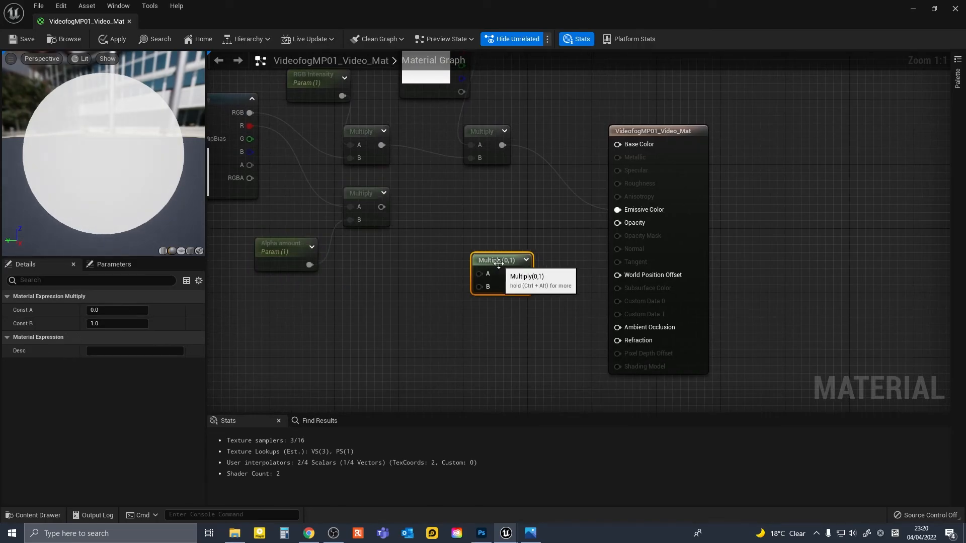
left_click_drag(380, 207, 478, 274)
Open the DF_FOG_001 material from the 001FOG_DF content folder.
right_click_drag(392, 313, 517, 267)
scroll(473, 293, "down", 4)
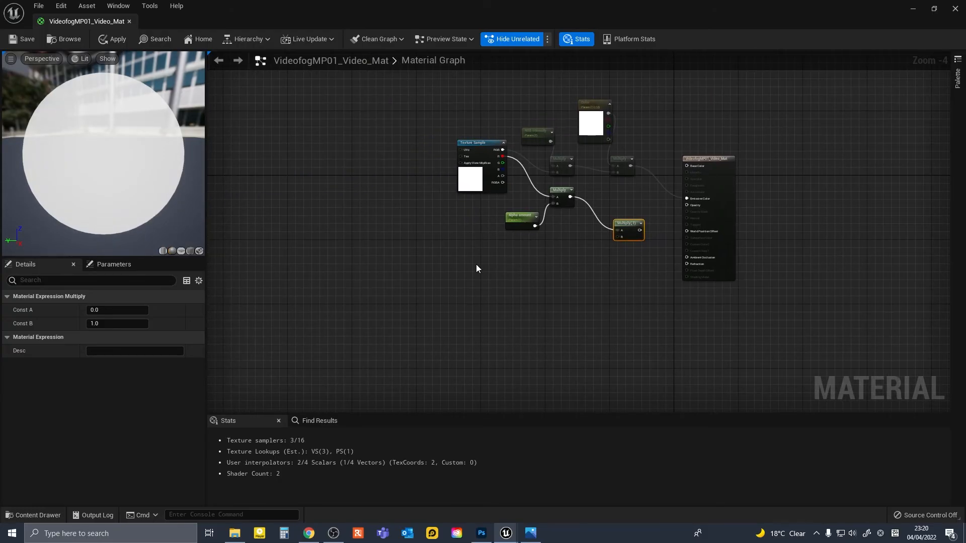
key("ctrl+space")
left_click(204, 352)
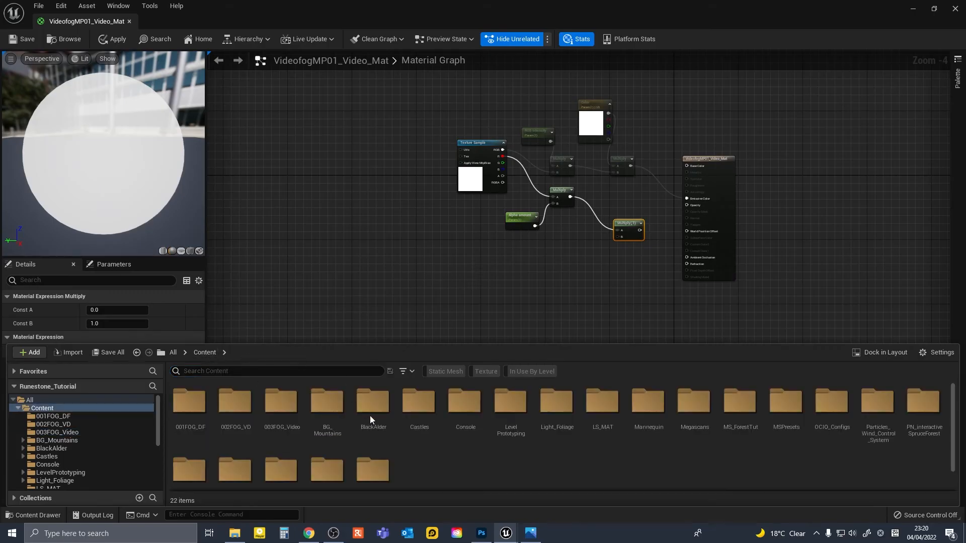
double_click(190, 413)
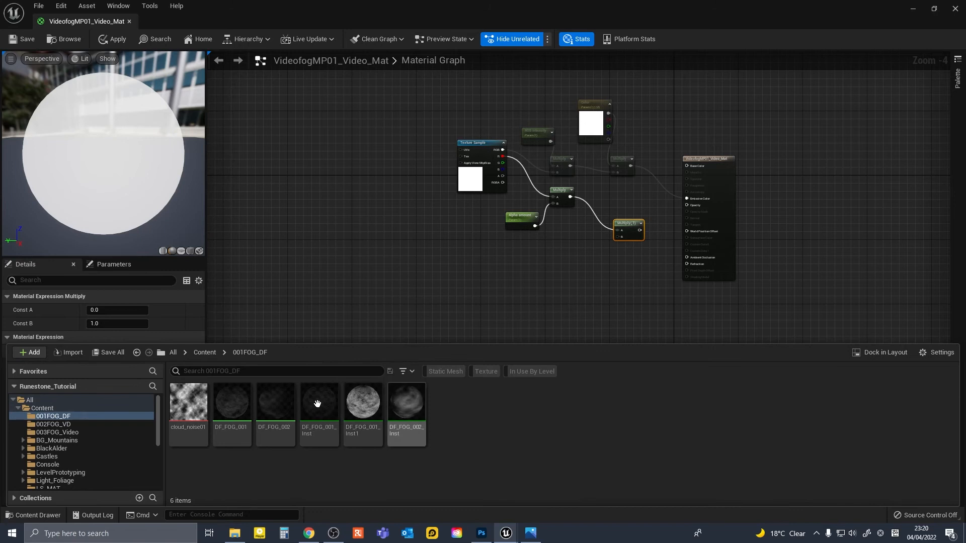
mouse_move(240, 403)
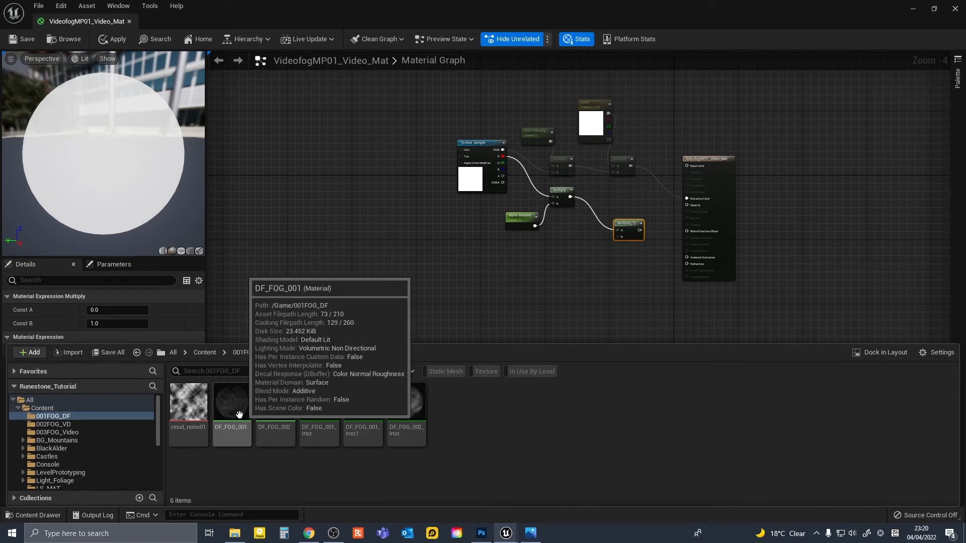
left_click(238, 413)
double_click(238, 414)
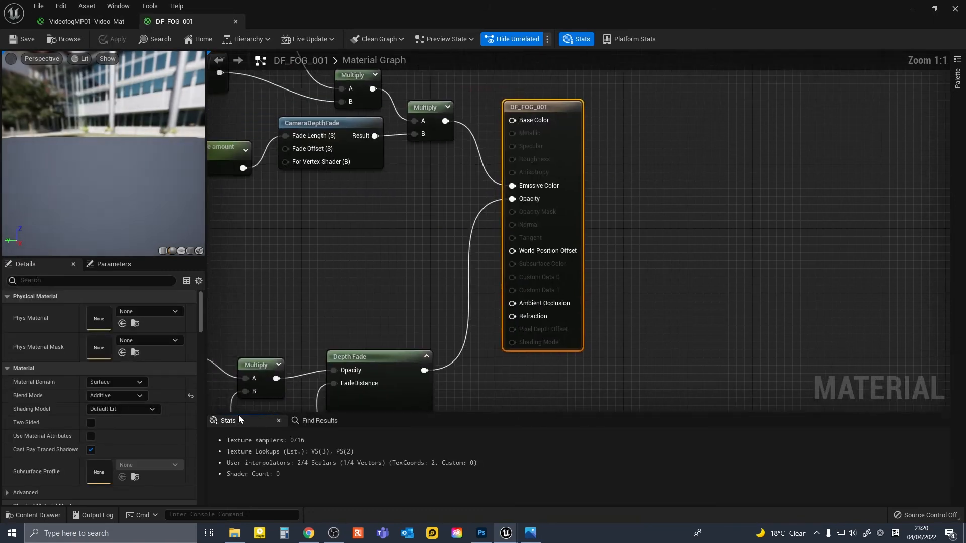
Copy the whole opacity mask network in DF_FOG_001, from TexCoord through the Multiply nodes, Edge Feather and Depth fade parameters to the Depth Fade node.
scroll(528, 238, "down", 3)
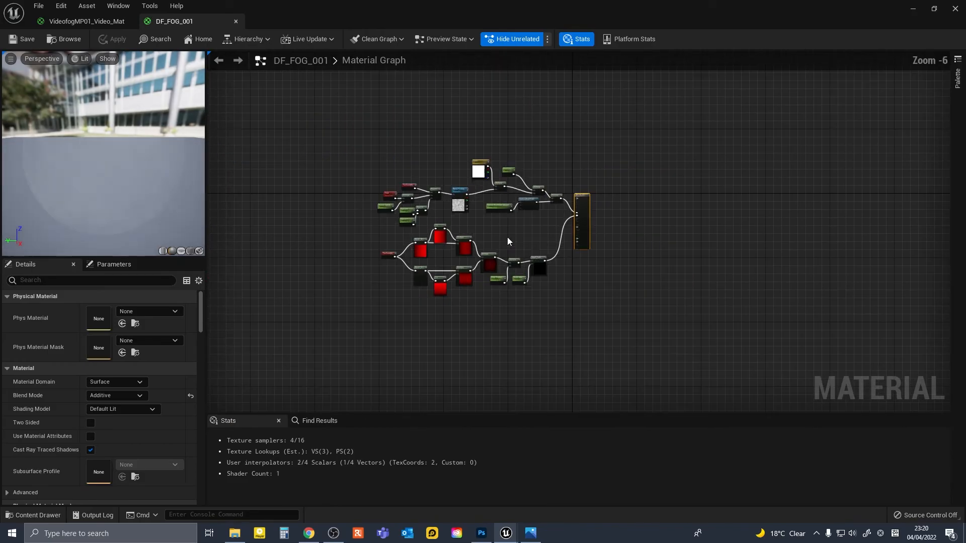
scroll(493, 243, "up", 4)
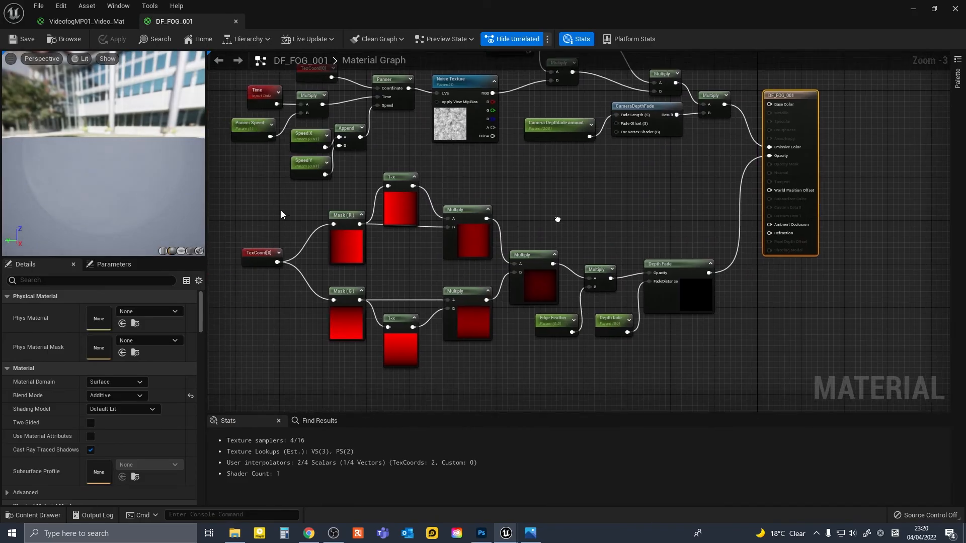
left_click_drag(274, 213, 685, 363)
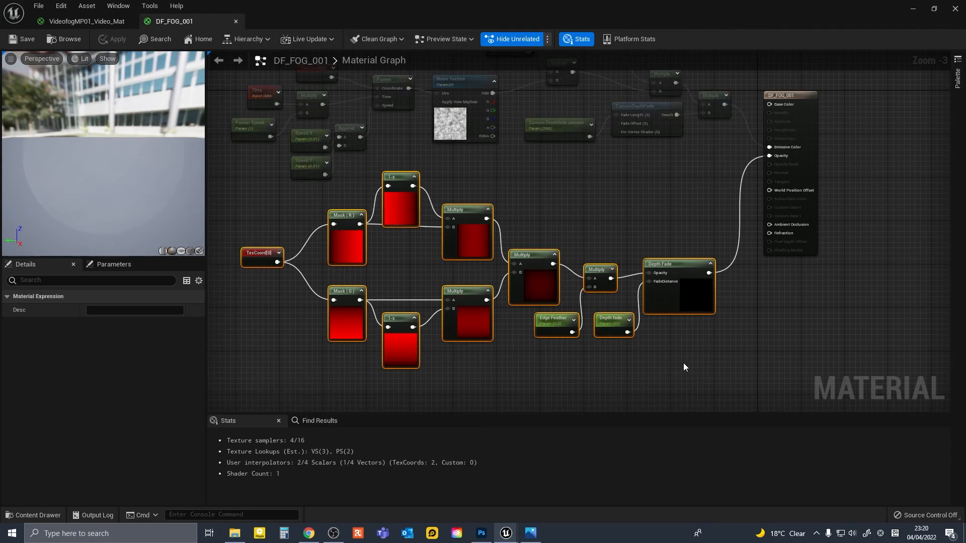
right_click(475, 269)
left_click(259, 204)
left_click_drag(259, 204, 686, 355)
left_click_drag(664, 305, 665, 302)
right_click(665, 302)
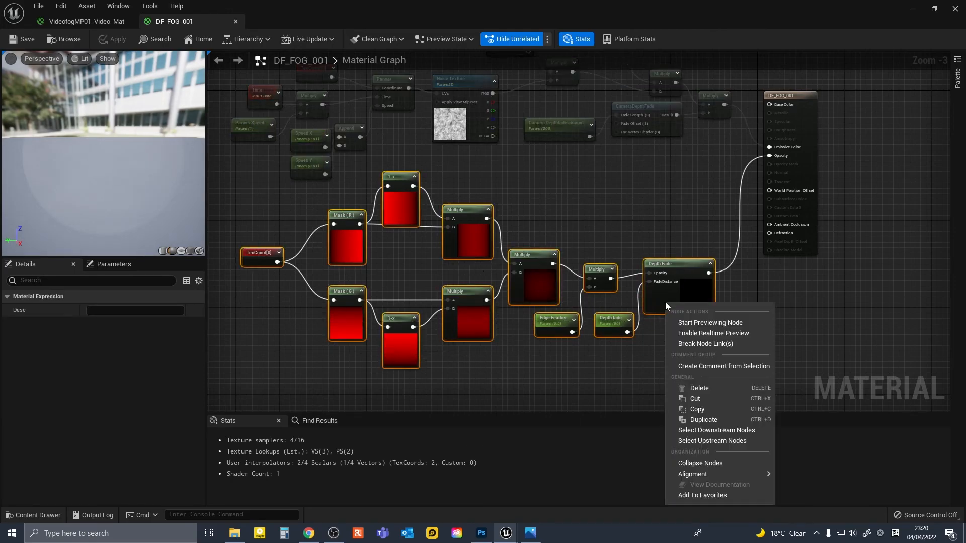
left_click(705, 409)
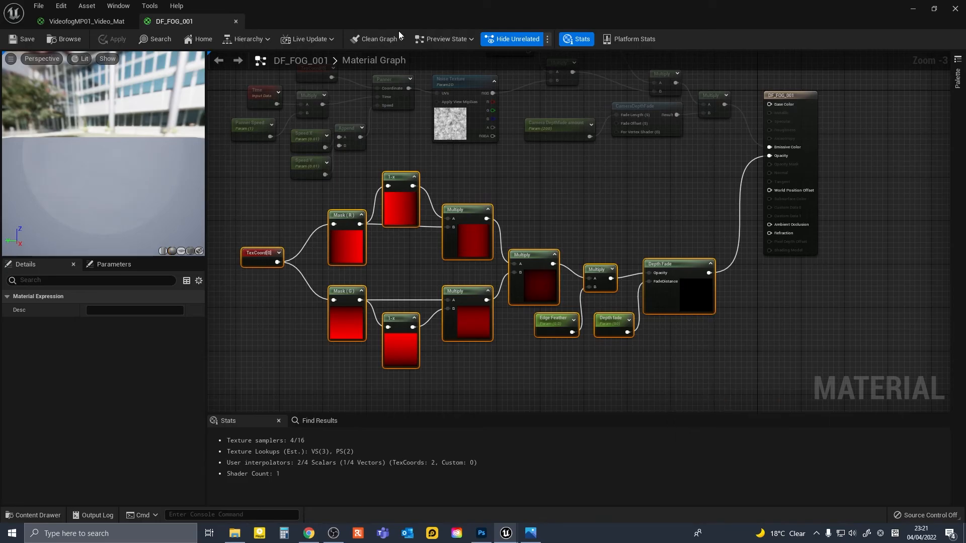
Paste the copied edge feather and depth fade network below the Alpha amount nodes in VideofogMP01_Video_Mat.
left_click(98, 22)
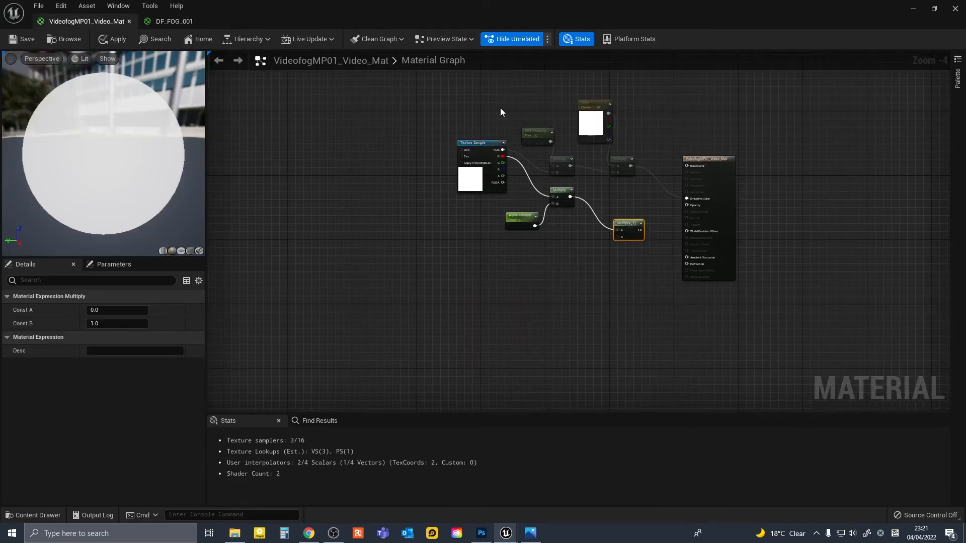
right_click_drag(590, 267, 558, 256)
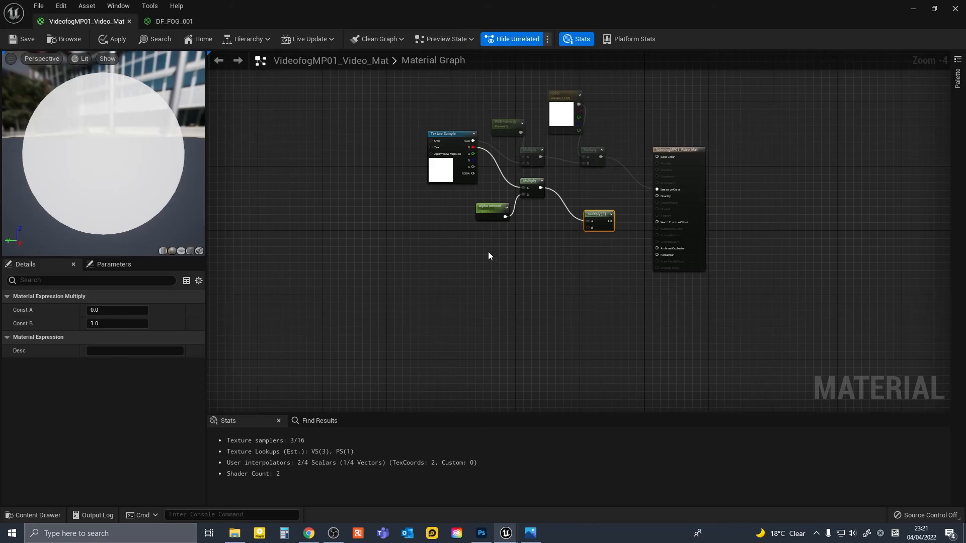
scroll(488, 251, "up", 1)
right_click_drag(494, 248, 537, 258)
right_click_drag(402, 266, 430, 252)
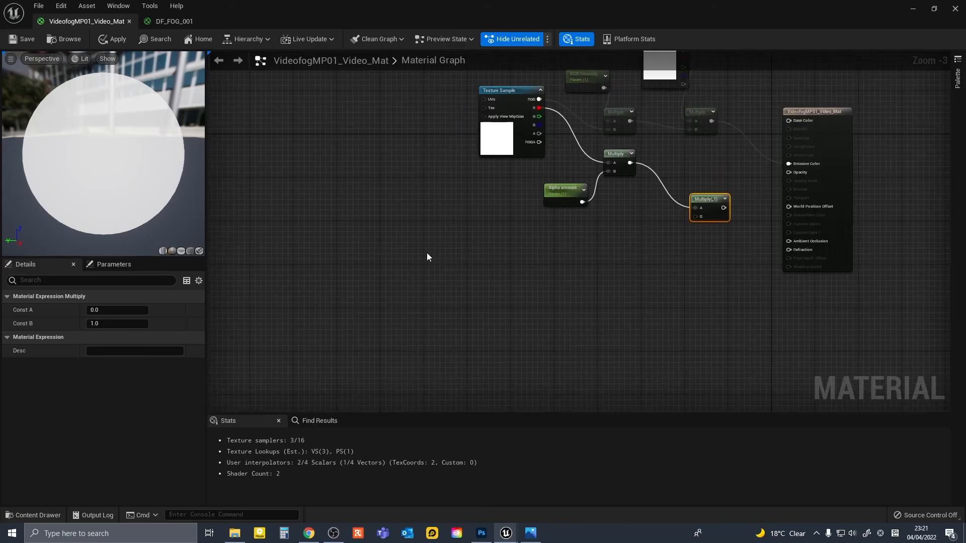
key("ctrl+v")
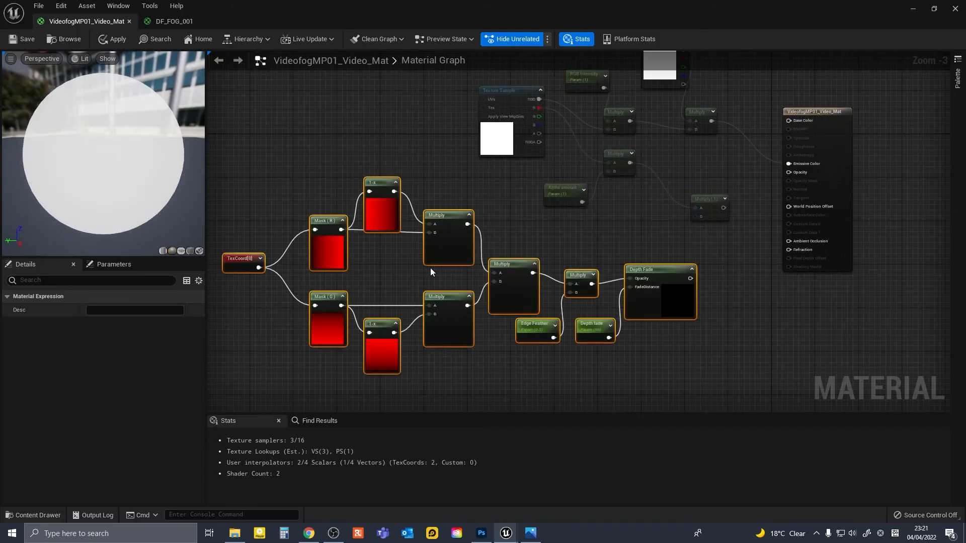
Connect the pasted Depth Fade node's output to input B of the fourth Multiply.
right_click_drag(616, 240, 482, 259)
scroll(539, 266, "up", 2)
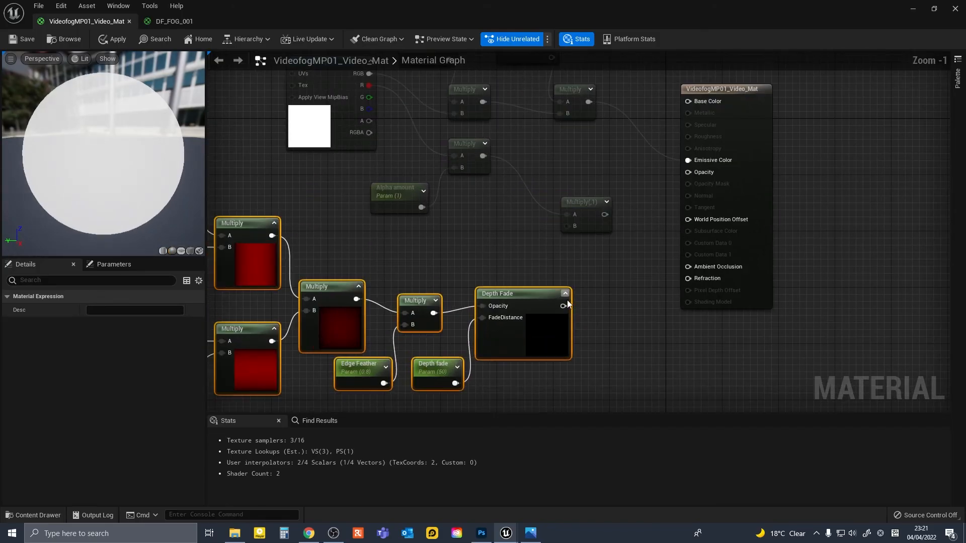
left_click_drag(563, 306, 567, 226)
right_click_drag(621, 180, 554, 198)
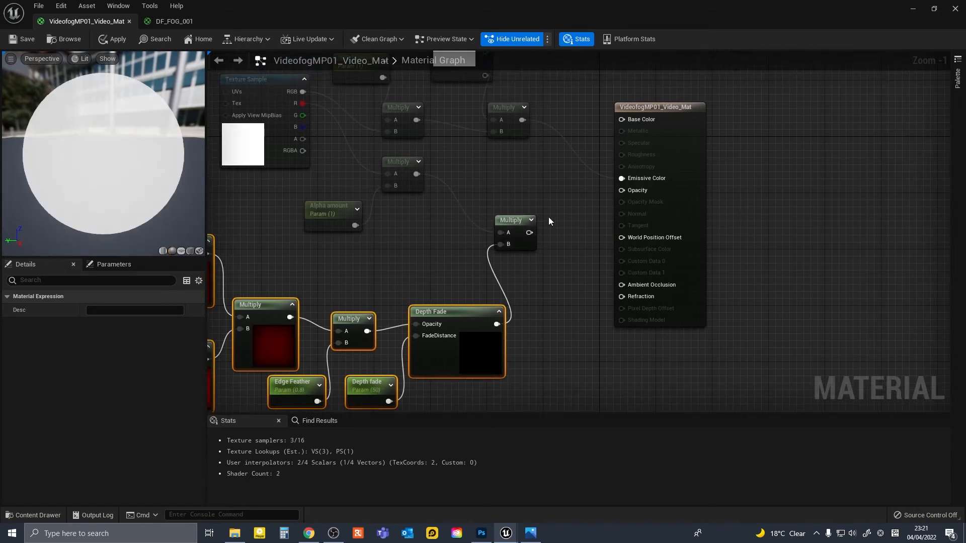
Connect the fourth Multiply's output to the material's Opacity input and save the material.
left_click_drag(529, 233, 622, 190)
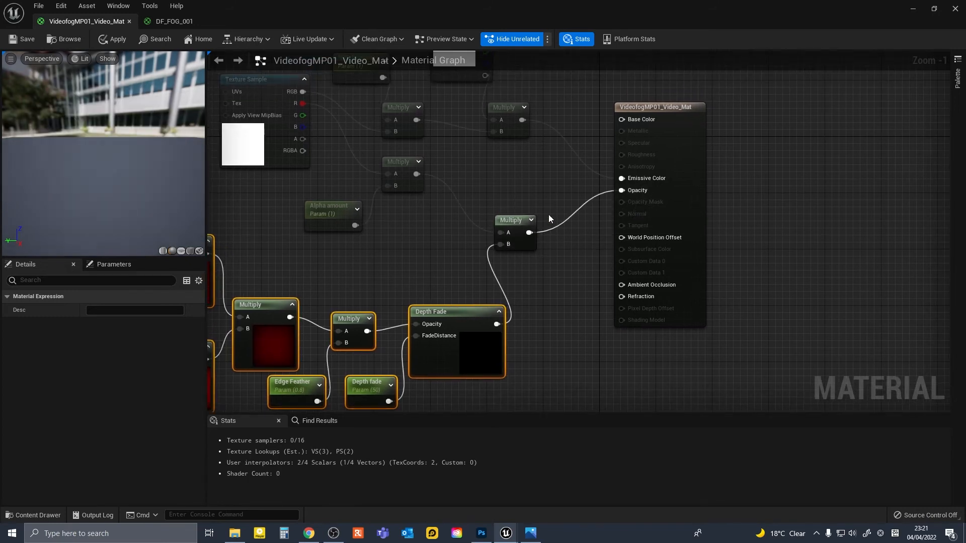
scroll(501, 194, "down", 2)
scroll(502, 193, "down", 1)
right_click_drag(494, 185, 600, 205)
left_click(21, 40)
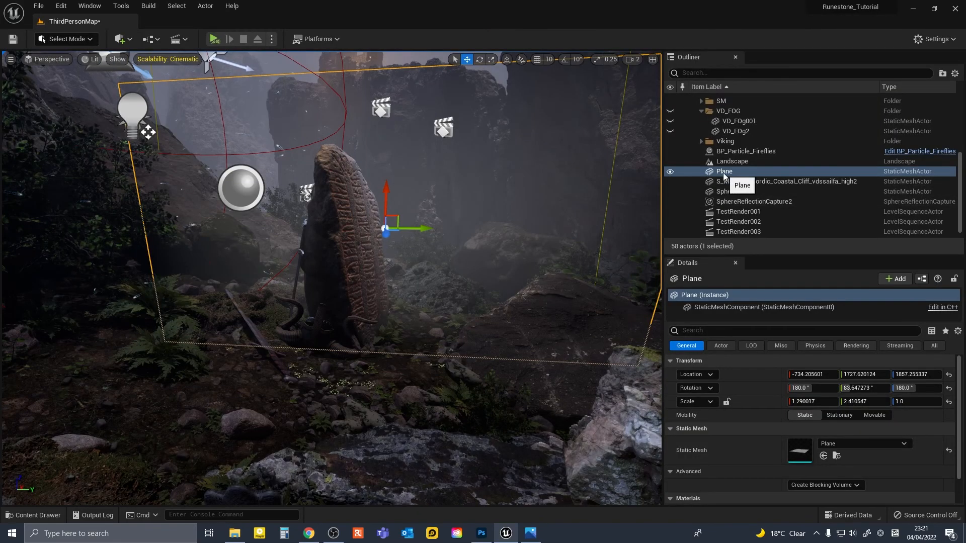
Rename the Plane actor in the ThirdPersonMap level as Video_Fog01.
left_click(724, 173)
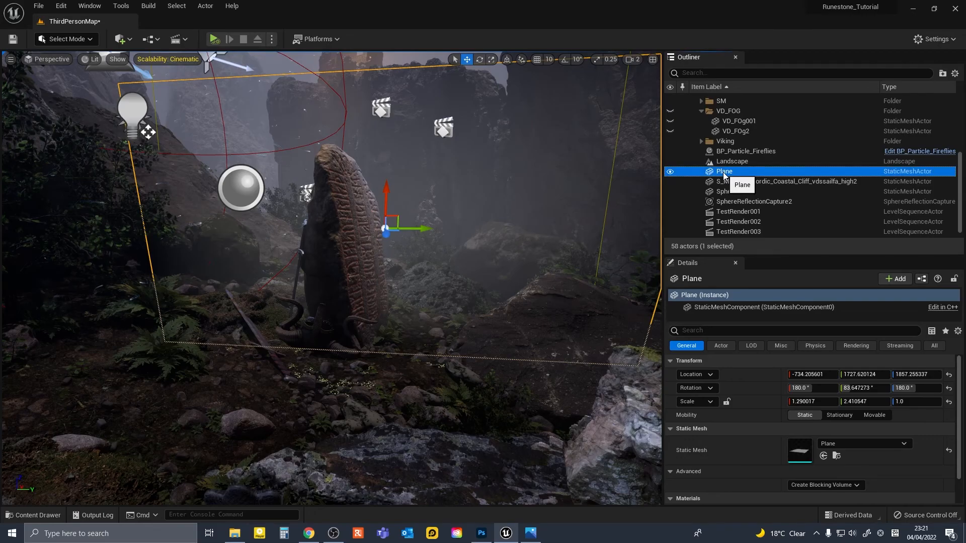
key("F2")
type("Video_F")
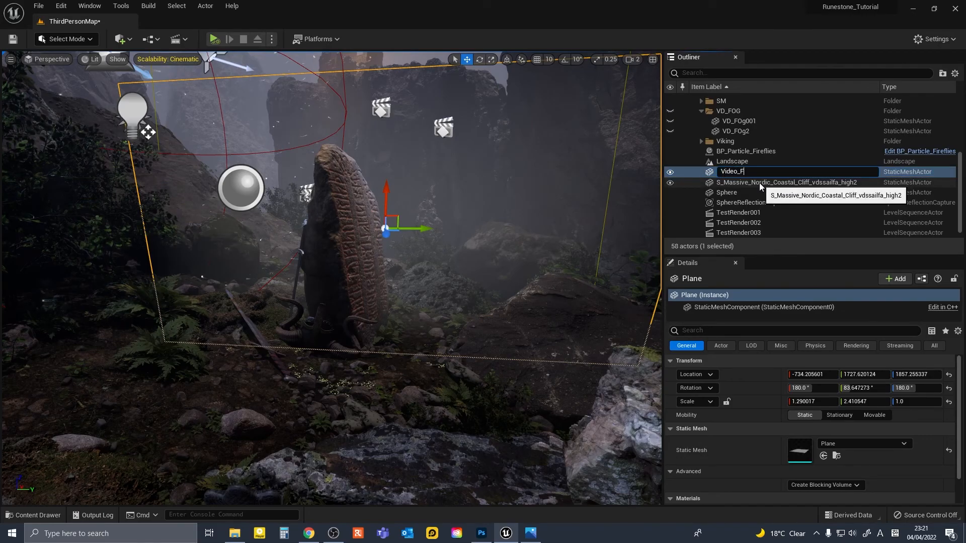
type("og0")
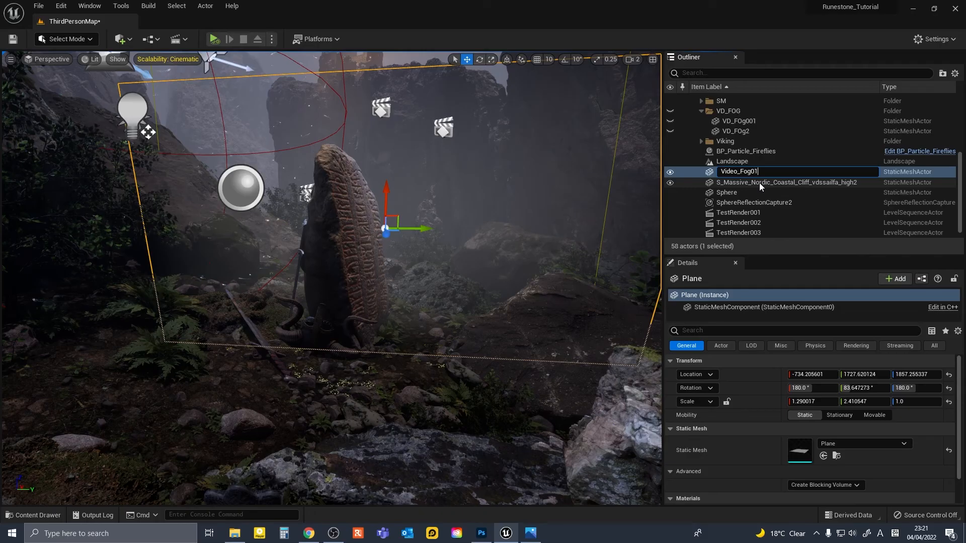
type("1")
key("Return")
Put the Video_Fog01 actor in a new outliner folder named Videofog.
left_click(942, 72)
type("Video")
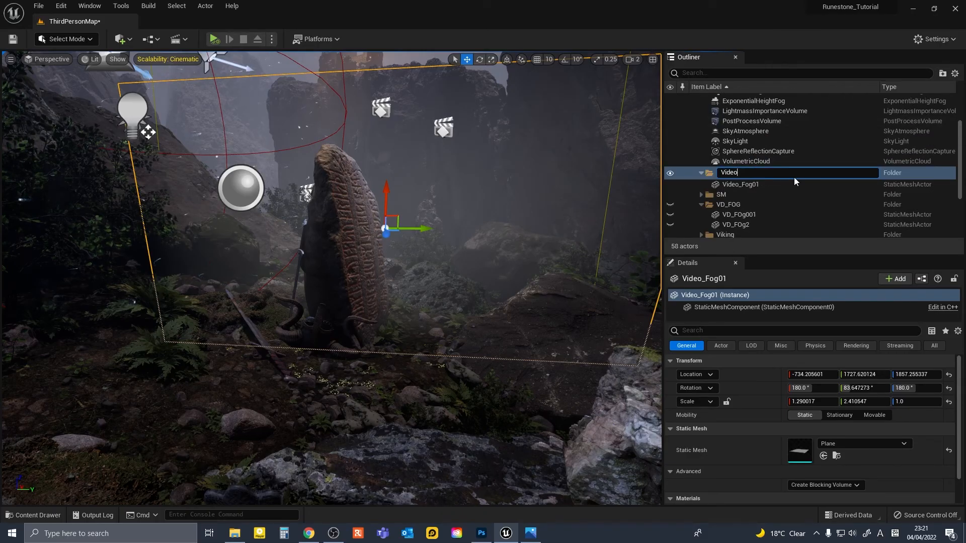
type("fog")
key("Return")
Move the Video_Fog01 plane slightly closer to the camera near the runestone.
scroll(781, 171, "down", 2)
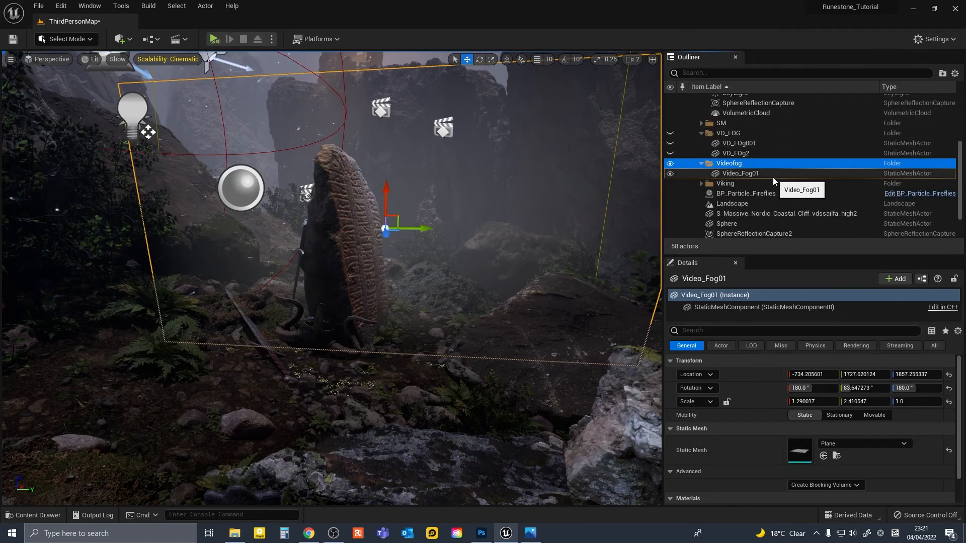
left_click(773, 176)
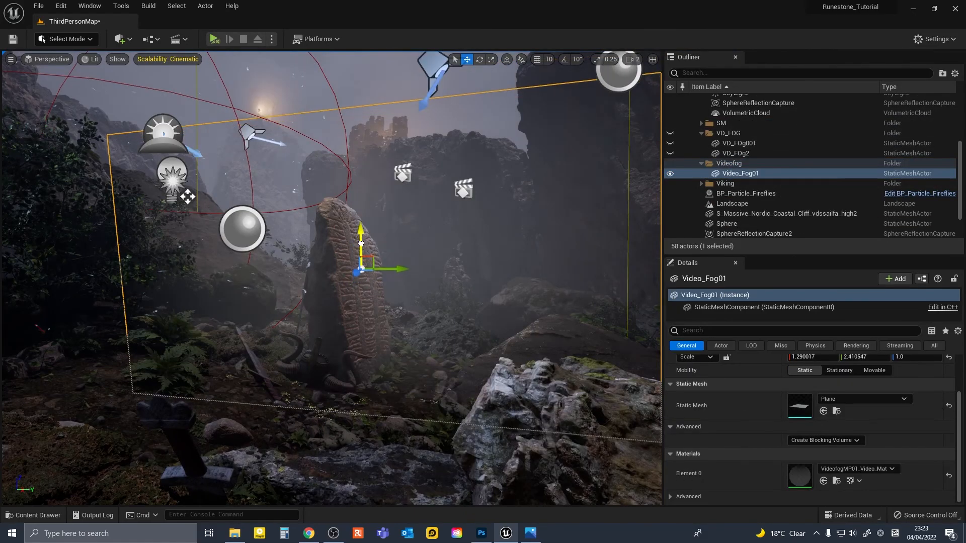
left_click_drag(360, 263, 355, 296)
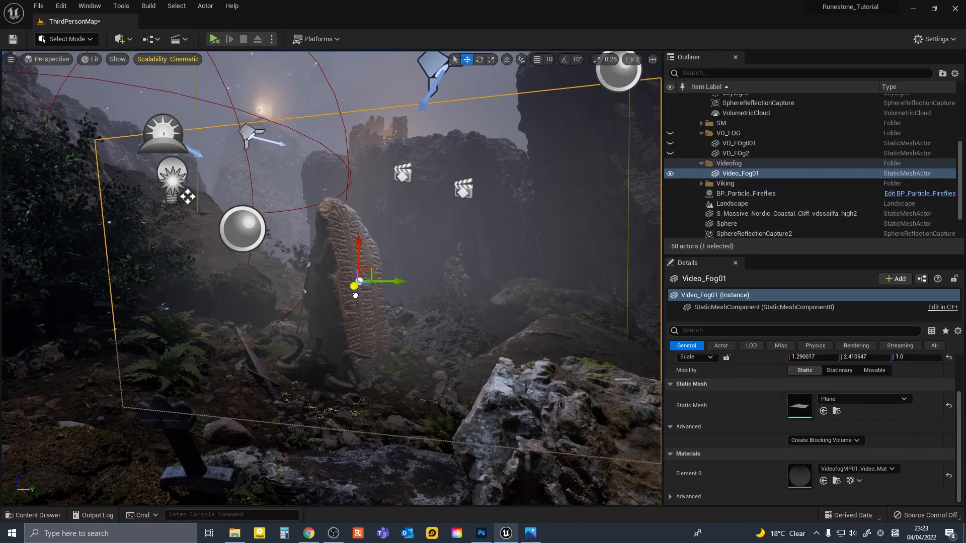
key("a")
right_click_drag(263, 193, 262, 194)
key("s")
key("d")
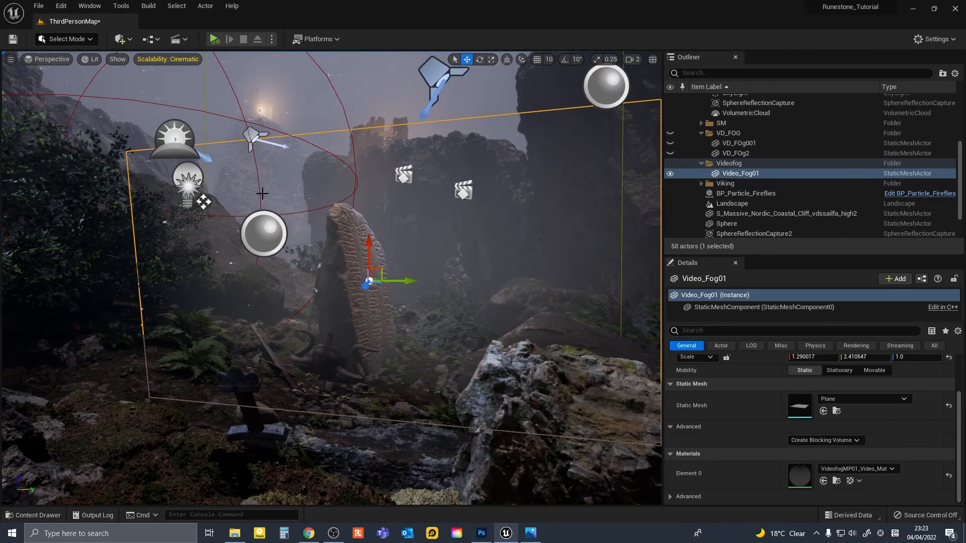
Add a new level sequence named Tutorial, saved in the SEQ content folder.
left_click(182, 44)
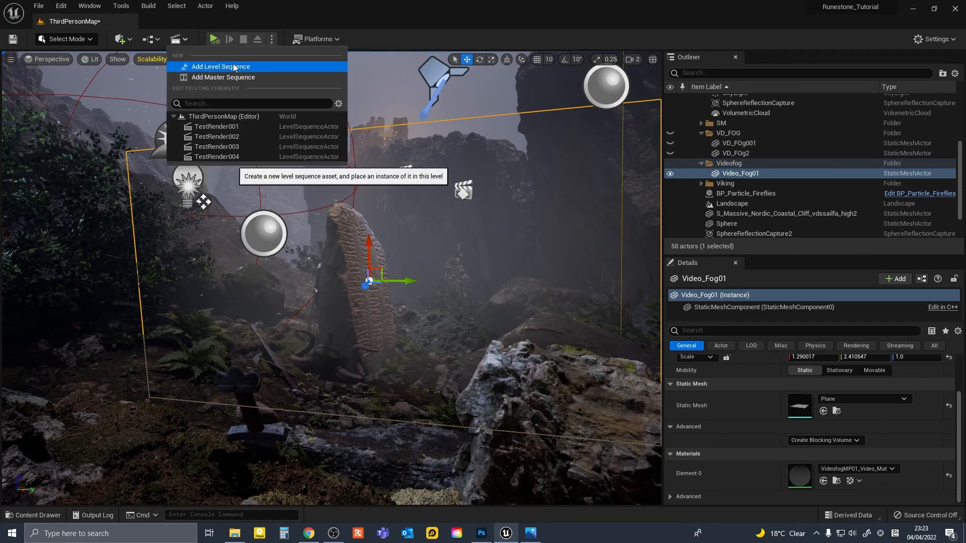
left_click(224, 67)
double_click(380, 303)
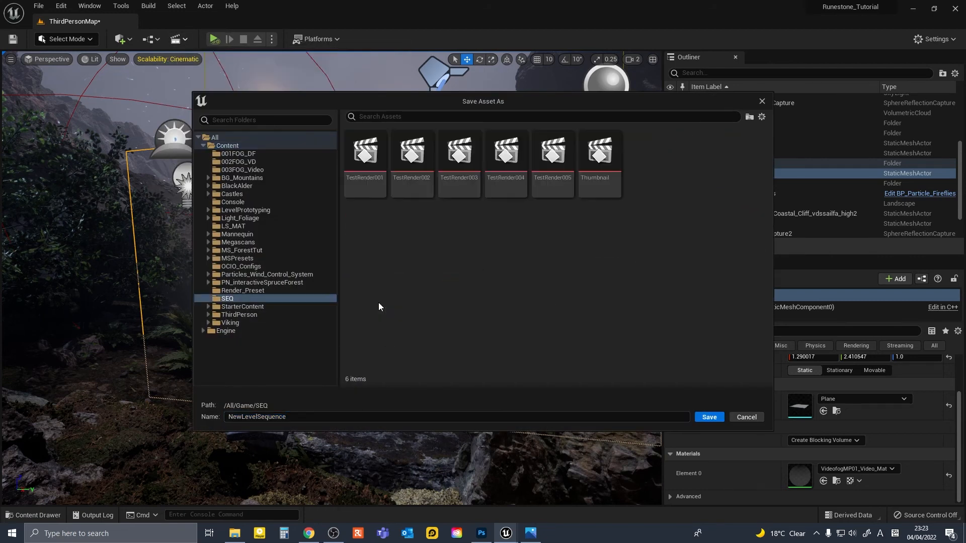
left_click(300, 415)
type("Tutorial")
key("Return")
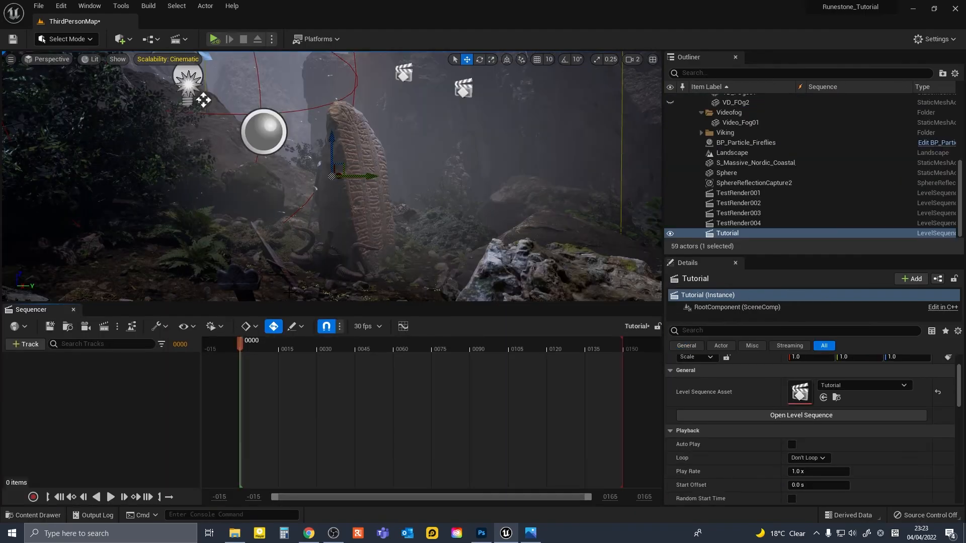
Add a Media track to the Tutorial sequence and place the Videofog01 image media source on it.
right_click_drag(326, 272, 322, 257)
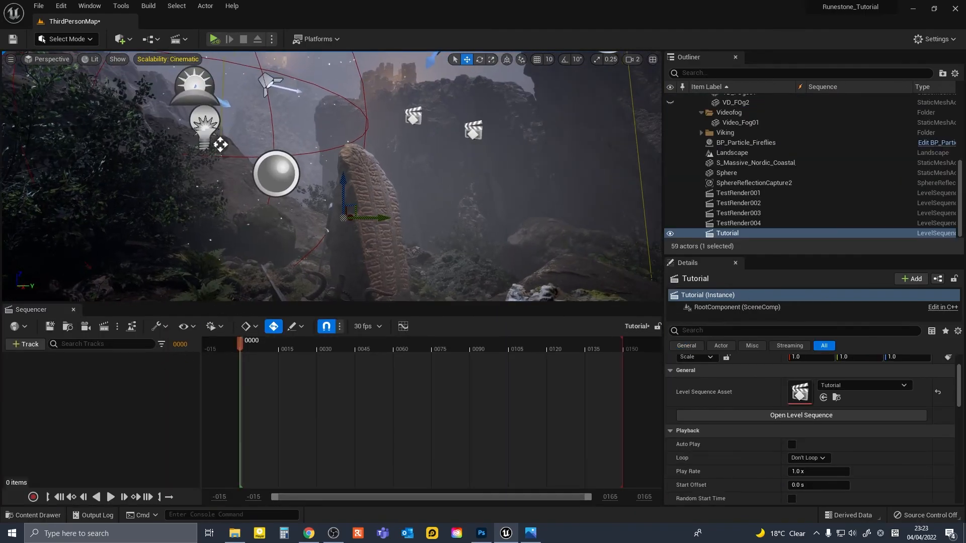
left_click(28, 348)
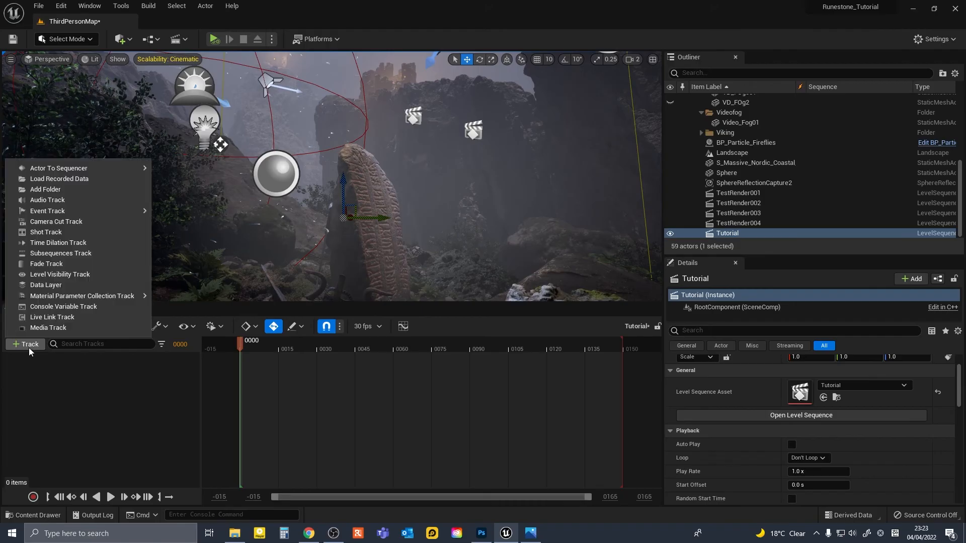
left_click(53, 328)
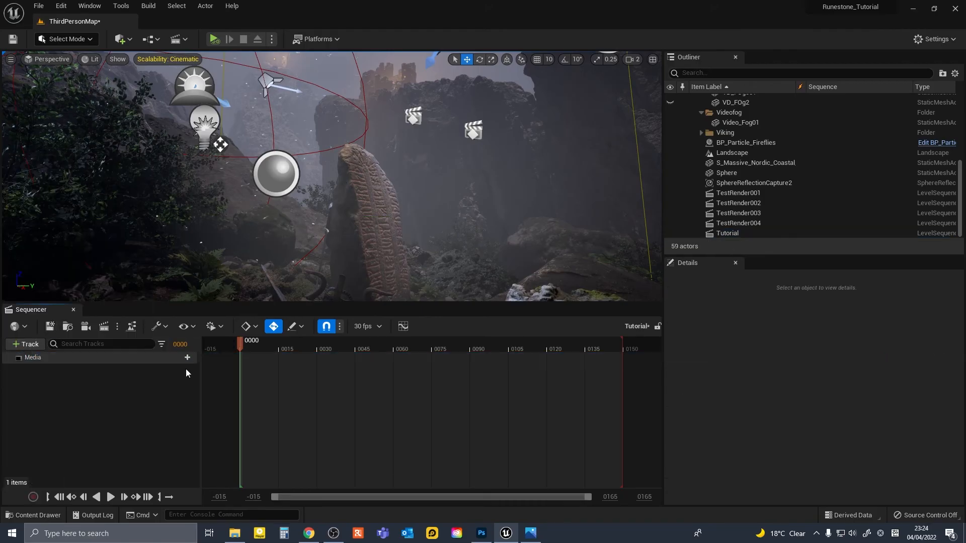
left_click(180, 357)
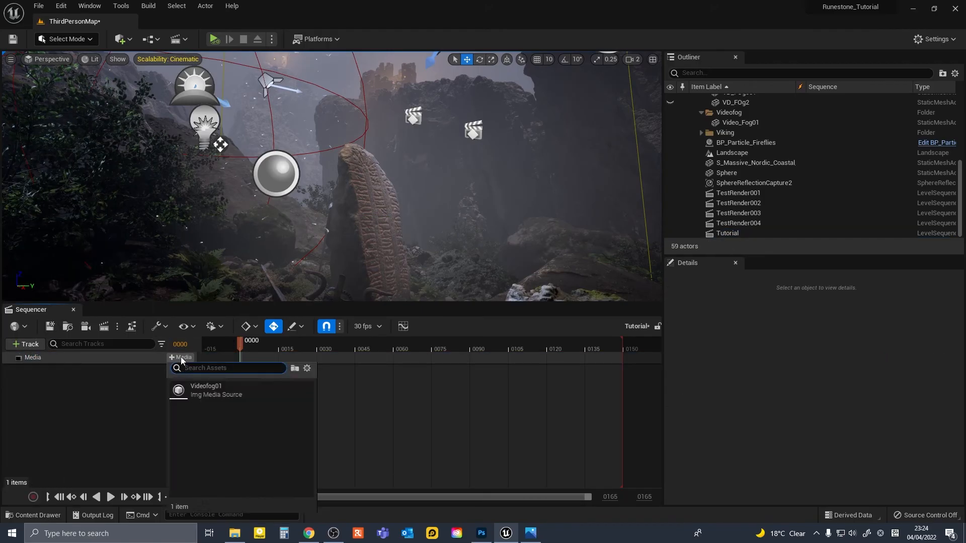
left_click(211, 385)
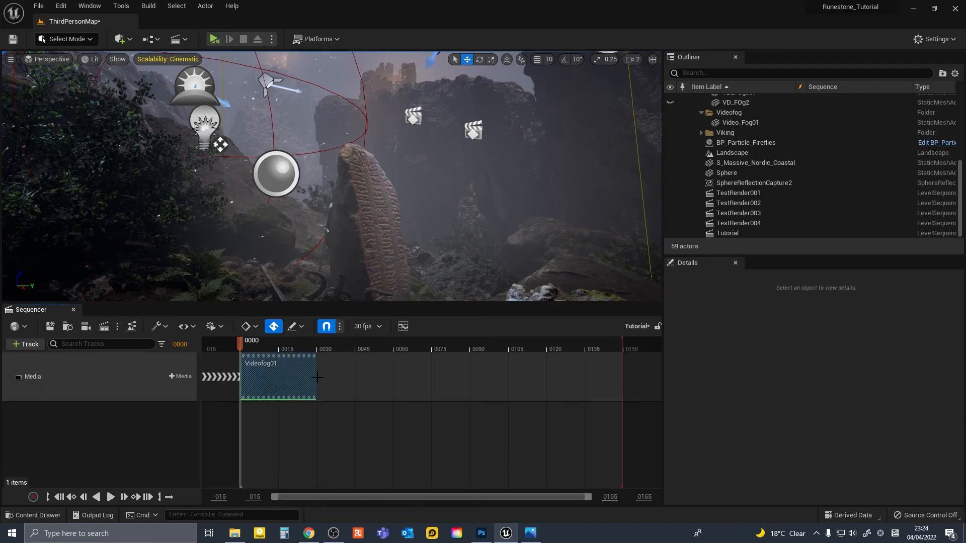
Stretch the Videofog01 media section so it extends beyond both ends of the Tutorial sequence's playback range.
left_click_drag(610, 381, 636, 381)
scroll(483, 381, "down", 8, "ctrl")
left_click_drag(485, 378, 670, 376)
left_click_drag(574, 380, 494, 381)
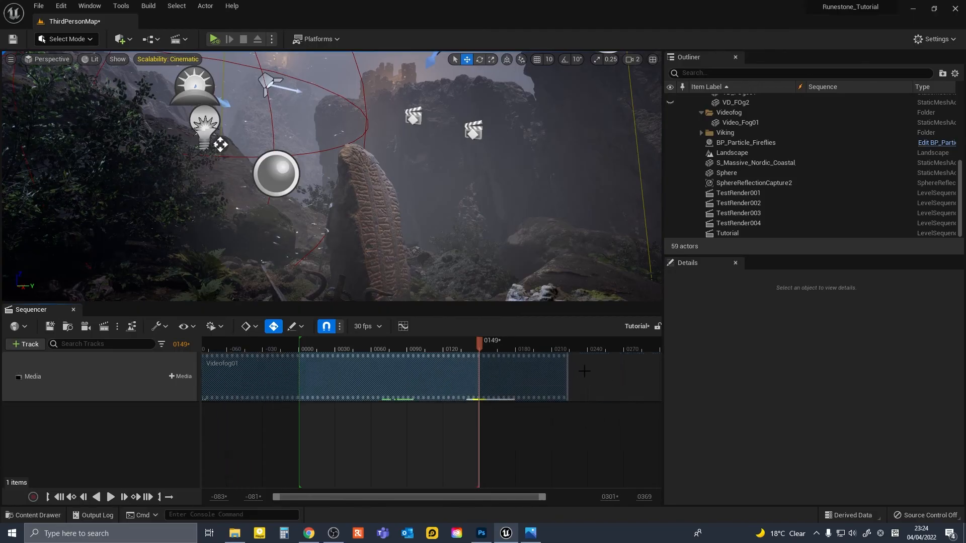
Assign VideofogMP01_Video as the media texture of the Media track's section.
left_click(122, 377)
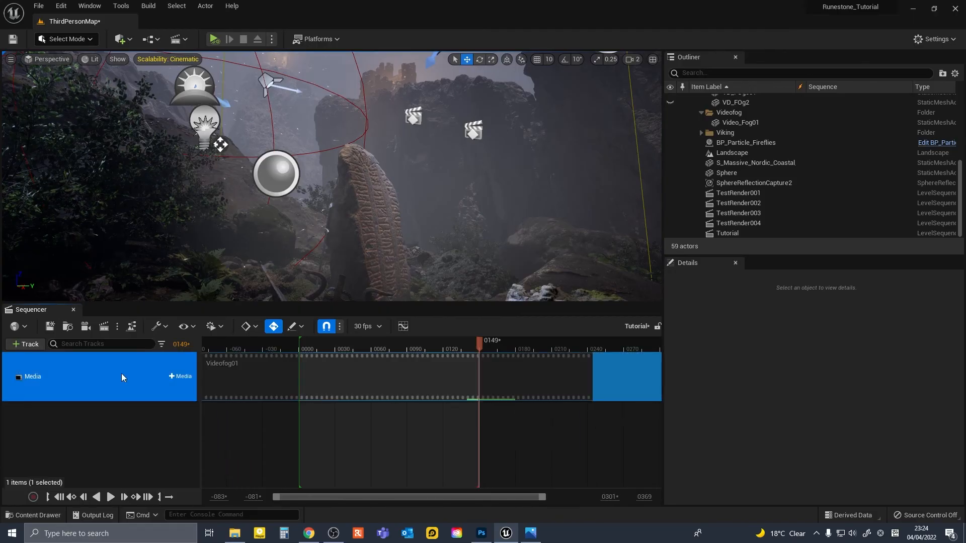
right_click(122, 376)
mouse_move(189, 140)
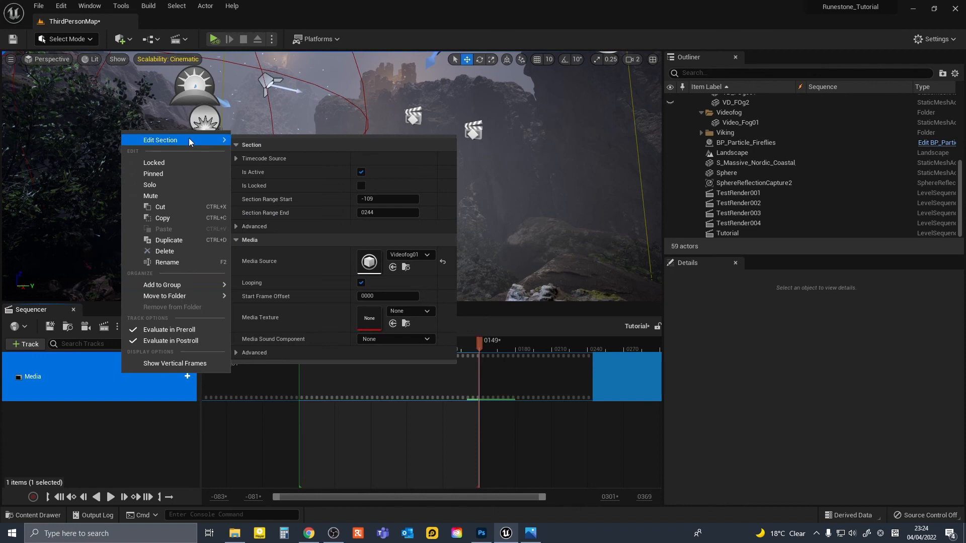
left_click(407, 311)
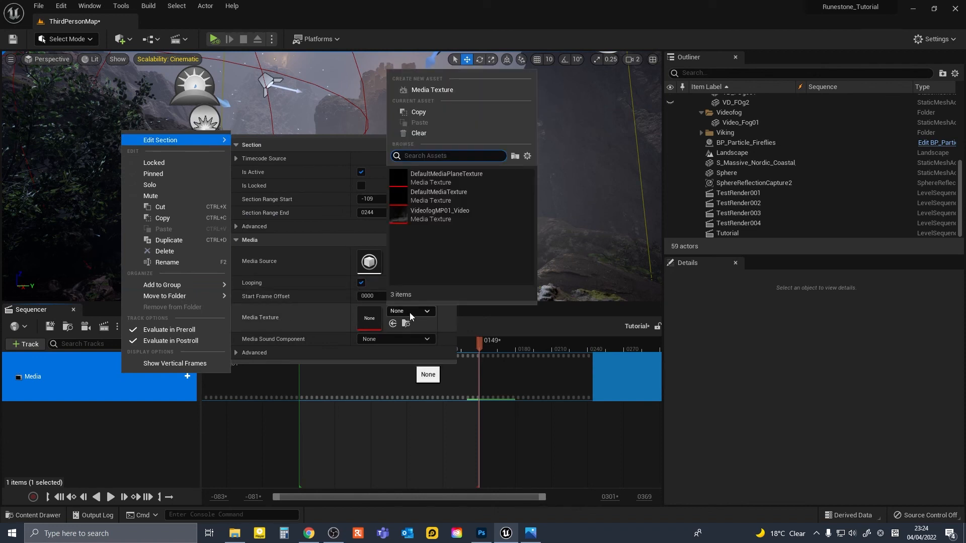
left_click(442, 213)
left_click(134, 435)
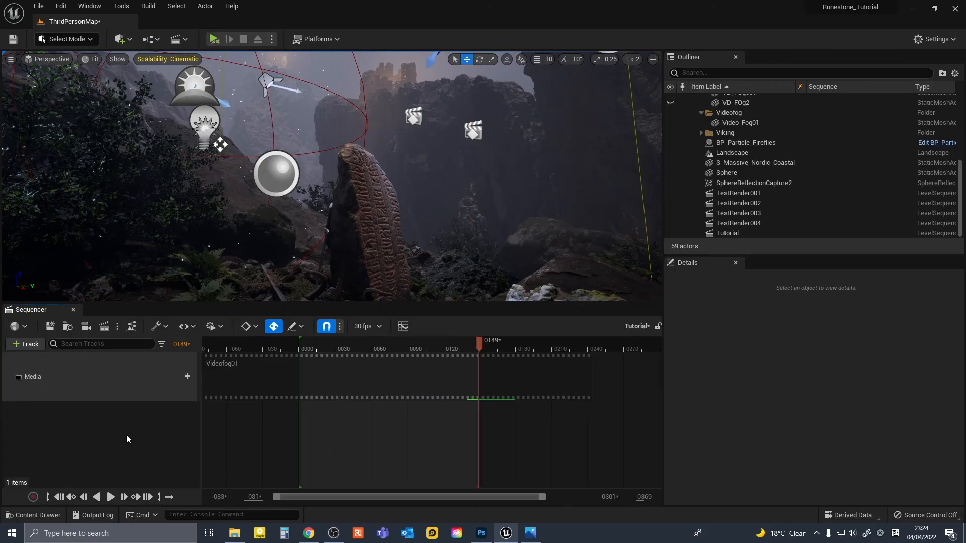
Create a material instance of VideofogMP01_Video_Mat in 003FOG_Video and apply it to the Video_Fog01 plane.
left_click_drag(105, 304, 102, 354)
right_click_drag(332, 201, 340, 224)
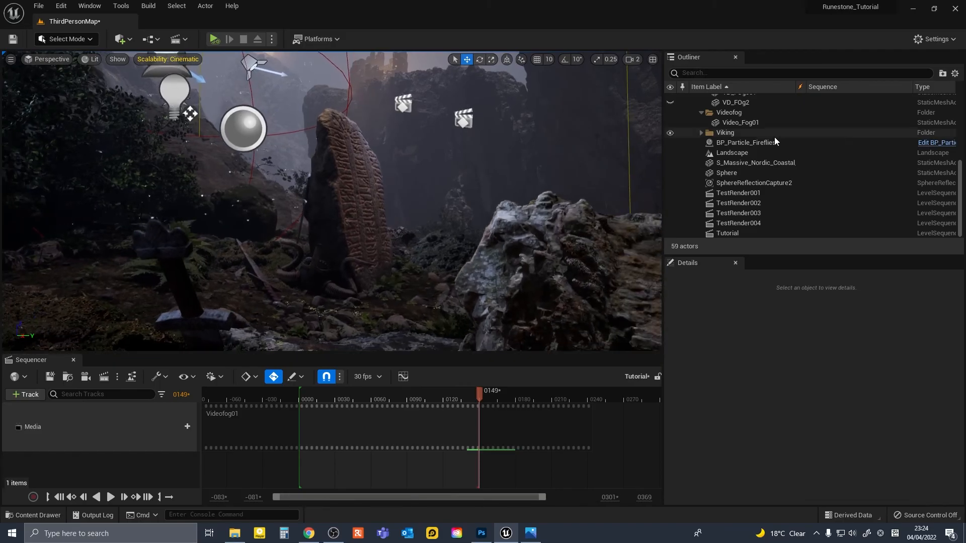
scroll(745, 166, "up", 2)
left_click(745, 171)
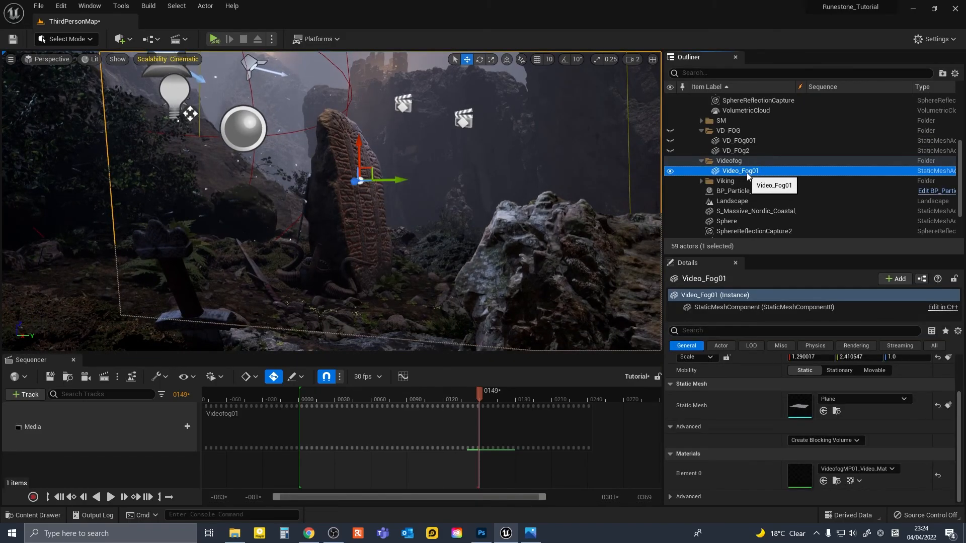
double_click(798, 475)
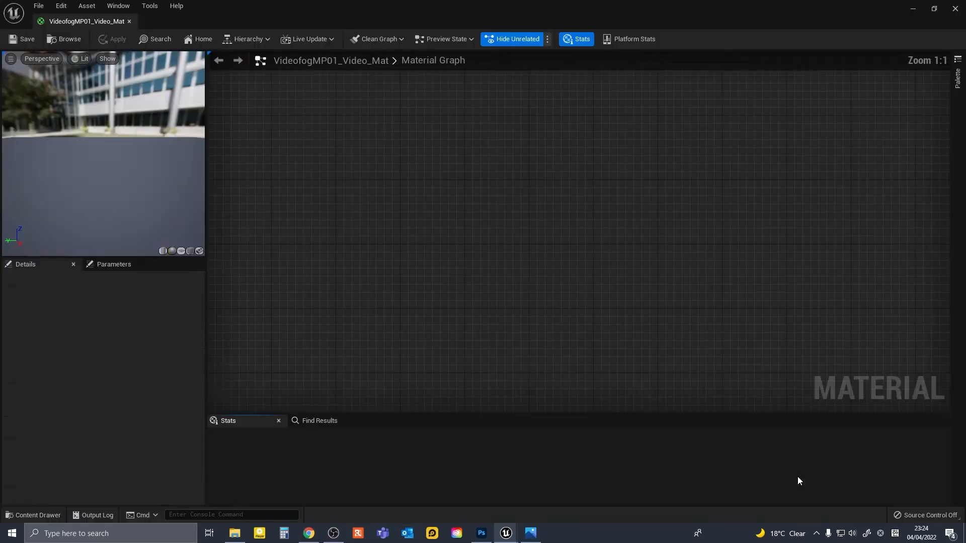
left_click(129, 21)
key("ctrl+space")
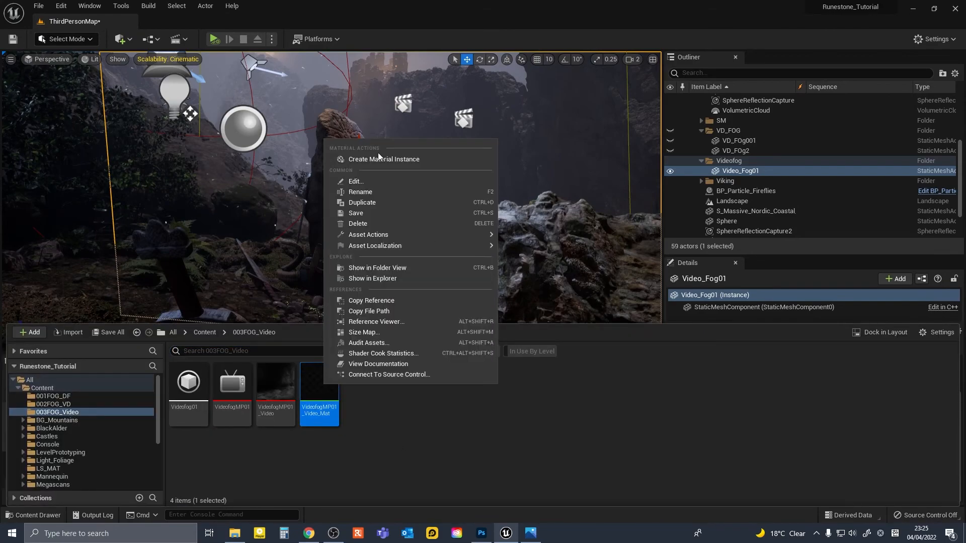
left_click(384, 160)
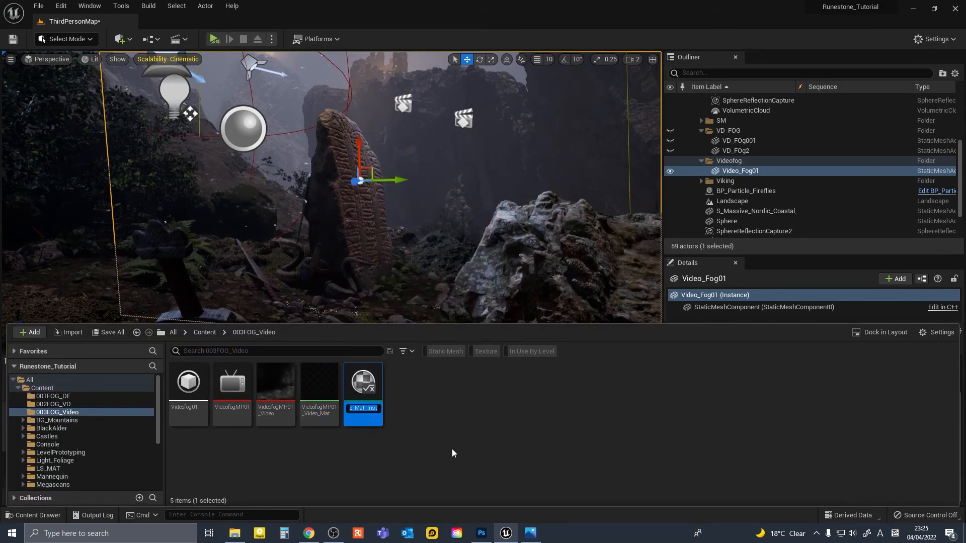
key("Return")
left_click_drag(371, 394, 440, 203)
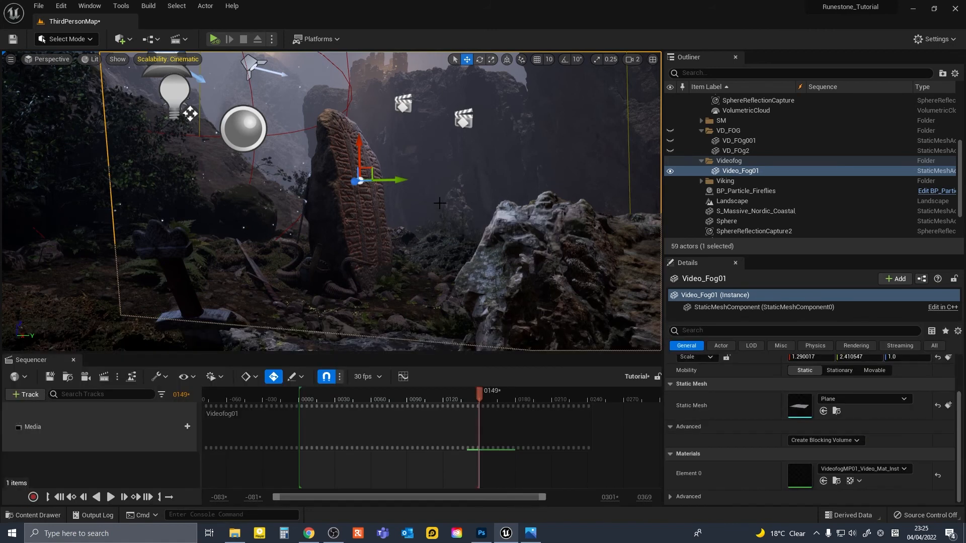
Open the plane's material instance and enable overrides for Alpha amount, Depth fade, Edge Feather, RGB Intensity and Color.
double_click(800, 476)
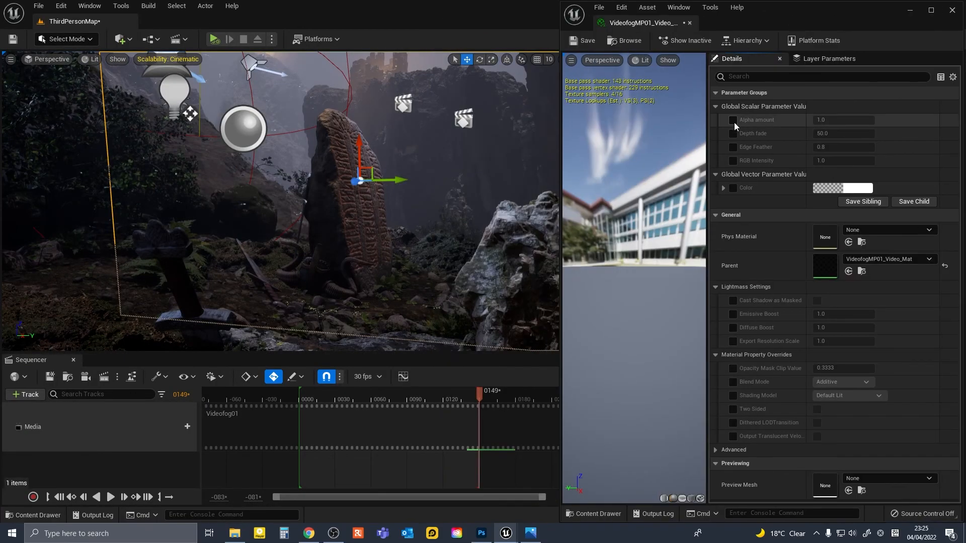
left_click(733, 120)
left_click(734, 134)
left_click(733, 147)
left_click(734, 161)
left_click(734, 188)
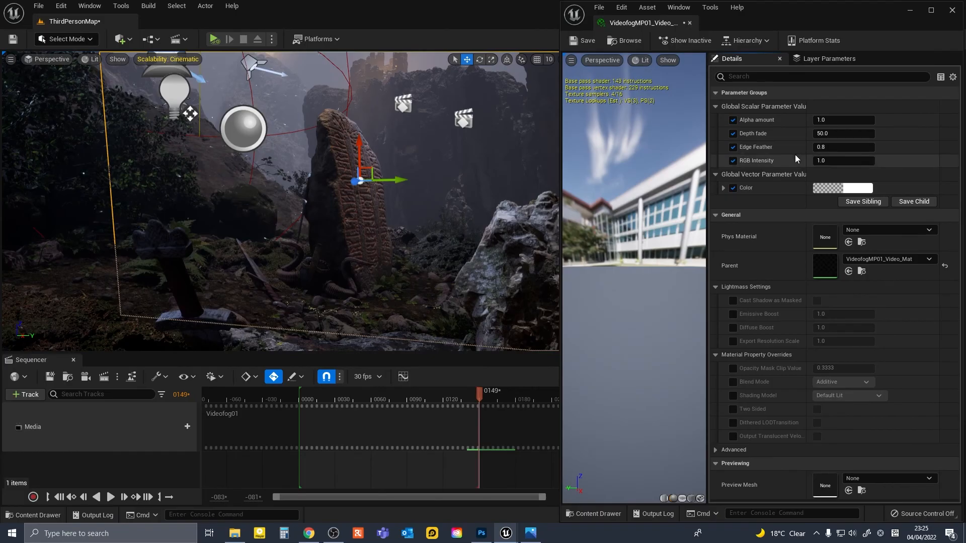
Raise the material instance's Alpha amount to about 10.9 and set its Edge Feather to 1.
left_click_drag(836, 121, 875, 120)
left_click_drag(453, 395, 390, 397)
left_click_drag(832, 147, 860, 147)
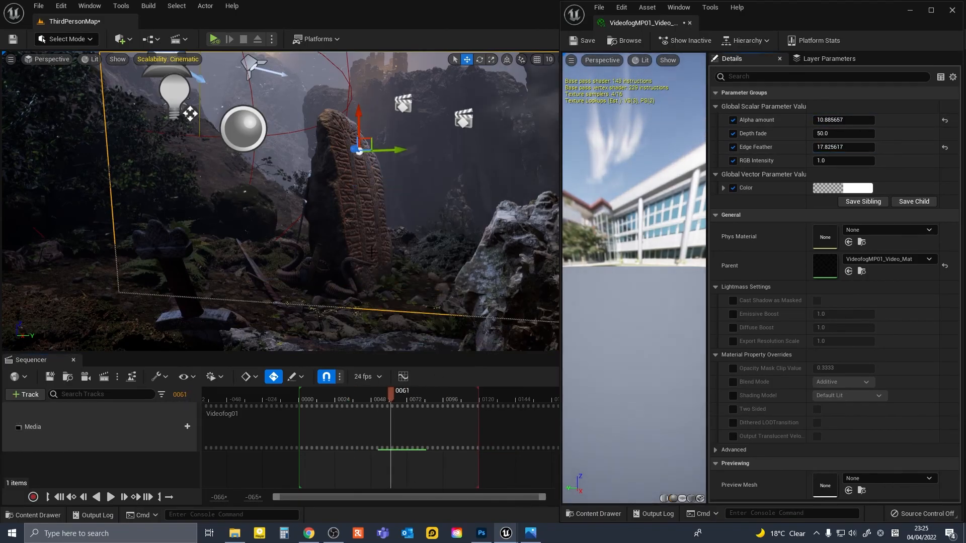
right_click_drag(282, 201, 342, 181)
left_click_drag(391, 397, 403, 397)
left_click(838, 147)
type("1")
key("Return")
Raise the Alpha amount to about 252.7 and RGB Intensity to about 1.68, checking the fog at other frames.
left_click_drag(832, 120, 875, 120)
left_click_drag(833, 161, 850, 161)
right_click_drag(353, 201, 363, 227)
left_click_drag(403, 397, 388, 397)
right_click_drag(362, 227, 373, 221)
mouse_move(388, 397)
left_mouse_down()
mouse_move(313, 400)
mouse_move(398, 398)
left_mouse_up()
Rotate the Video_Fog01 plane about a quarter turn and lower it slightly in front of the runestone.
right_click_drag(444, 280, 400, 226)
key("e")
left_click_drag(347, 177, 385, 229)
key("r")
key("e")
mouse_move(373, 231)
right_mouse_down()
mouse_move(377, 256)
mouse_move(370, 244)
right_mouse_up()
key("w")
left_click_drag(295, 226, 294, 243)
right_click_drag(302, 241, 307, 257)
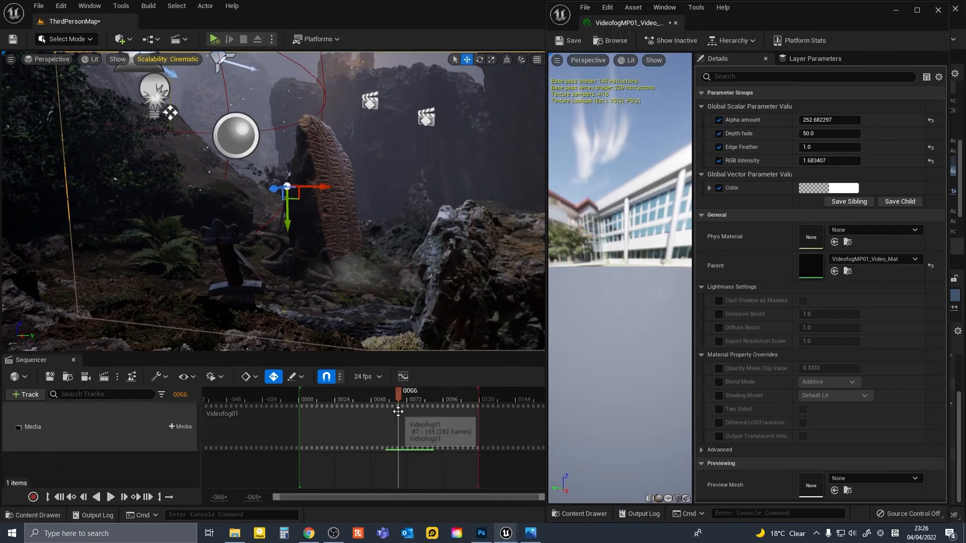
Set the material instance's Edge Feather to 0.6 and RGB Intensity to about 6.36.
left_click(375, 401)
left_click_drag(267, 388, 354, 392)
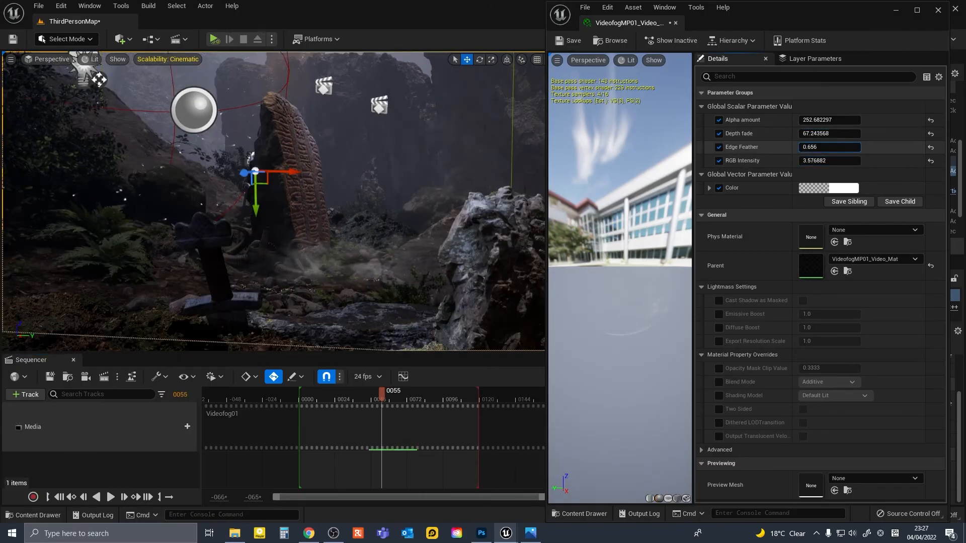
left_click(820, 147)
left_click_drag(823, 160, 827, 169)
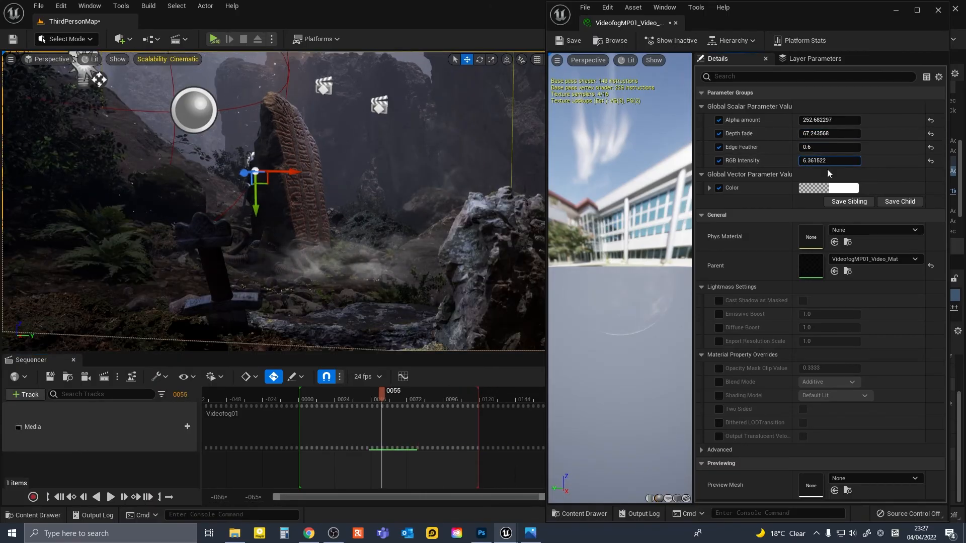
Try a slight tint on the instance's Color parameter, move it back, and play the sequence to preview the fog.
left_click(848, 189)
mouse_move(677, 263)
left_mouse_down()
mouse_move(717, 255)
mouse_move(668, 271)
left_mouse_up()
left_click_drag(668, 272, 676, 263)
key("space")
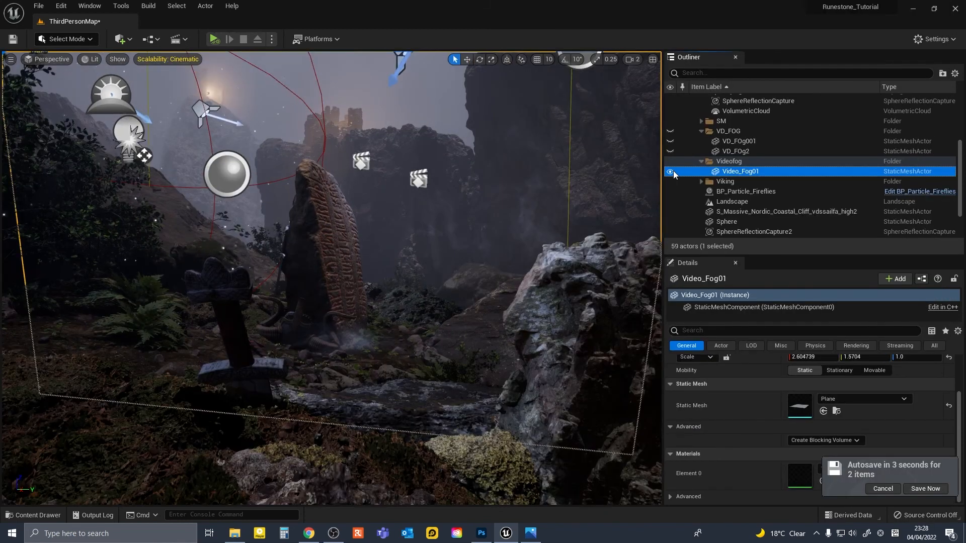
Create a folder named Videofog01 inside the 003FOG_Video content folder.
right_click_drag(332, 278, 322, 278)
key("s")
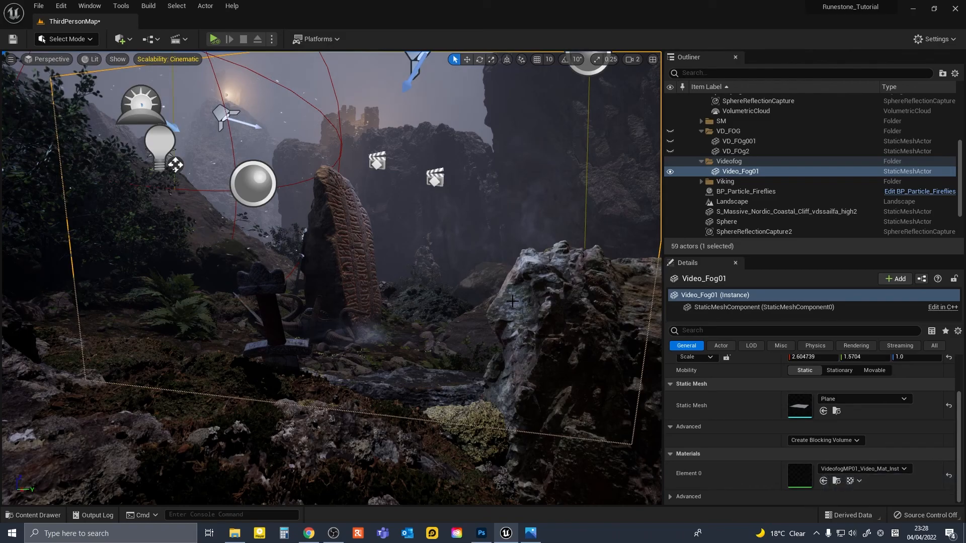
right_click_drag(507, 319, 494, 318)
key("ctrl+space")
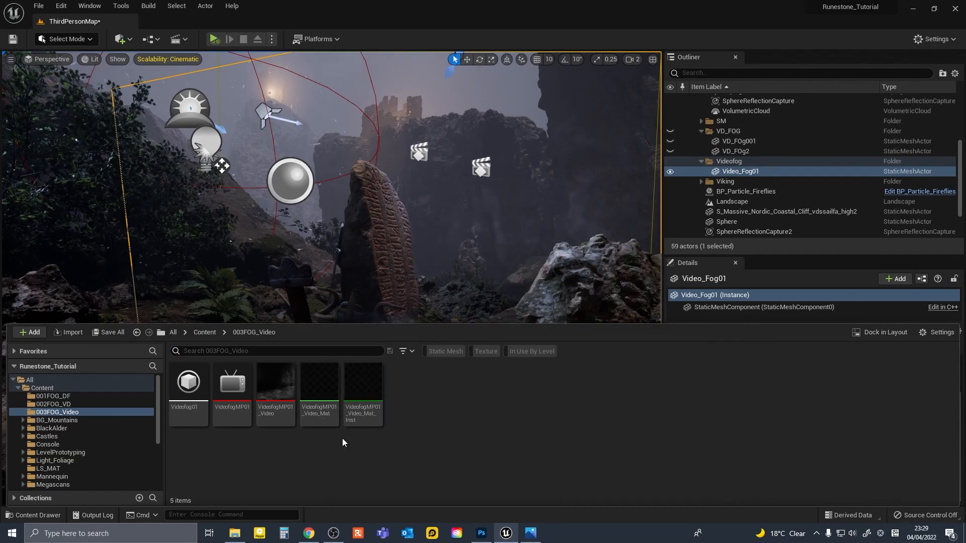
right_click(366, 456)
left_click(405, 135)
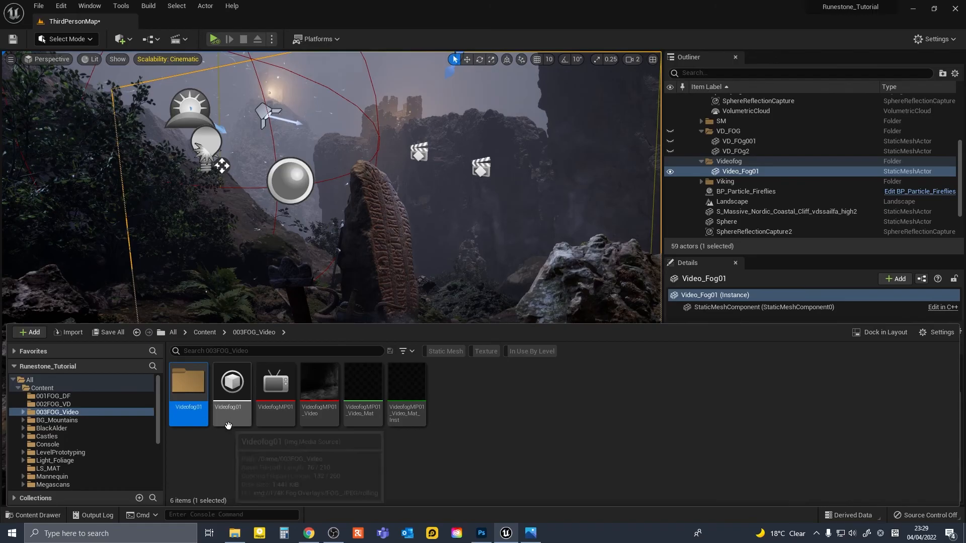
Move the five video fog assets from 003FOG_Video into the Videofog01 folder.
left_click(232, 387)
left_click(407, 388, "shift")
left_click_drag(235, 392, 193, 397)
left_click(219, 415)
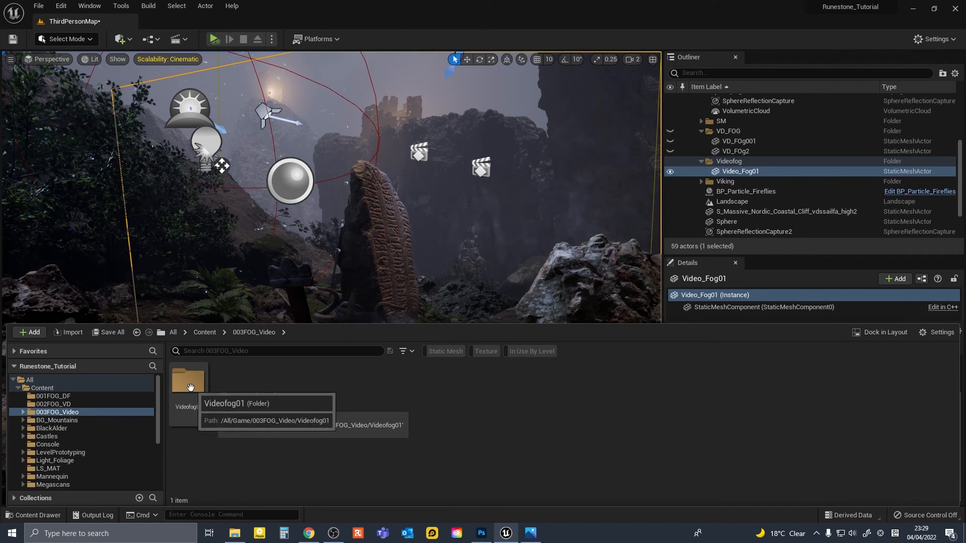
Copy the five assets in the Videofog01 folder and paste them into 003FOG_Video.
double_click(188, 383)
left_click(186, 385)
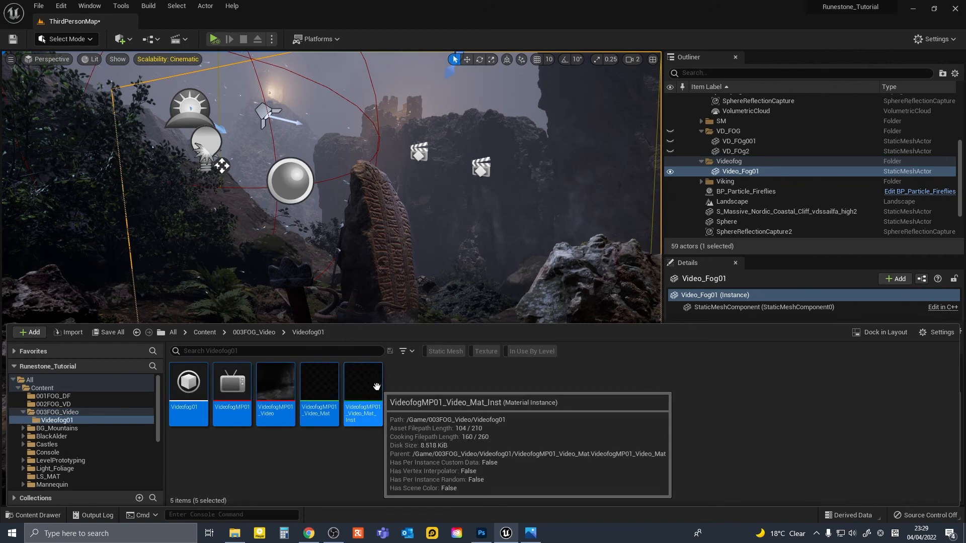
left_click(254, 332)
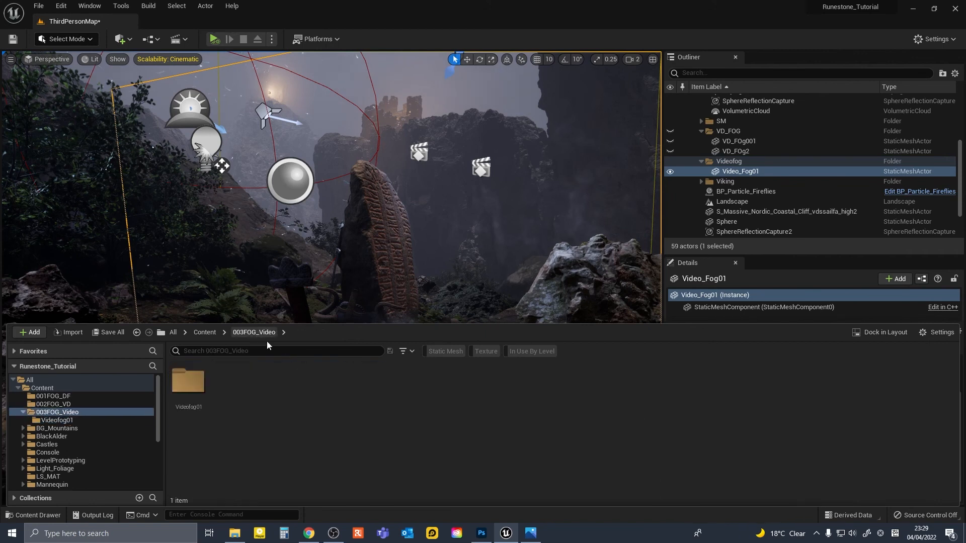
right_click(287, 430)
left_click(260, 435)
key("ctrl+v")
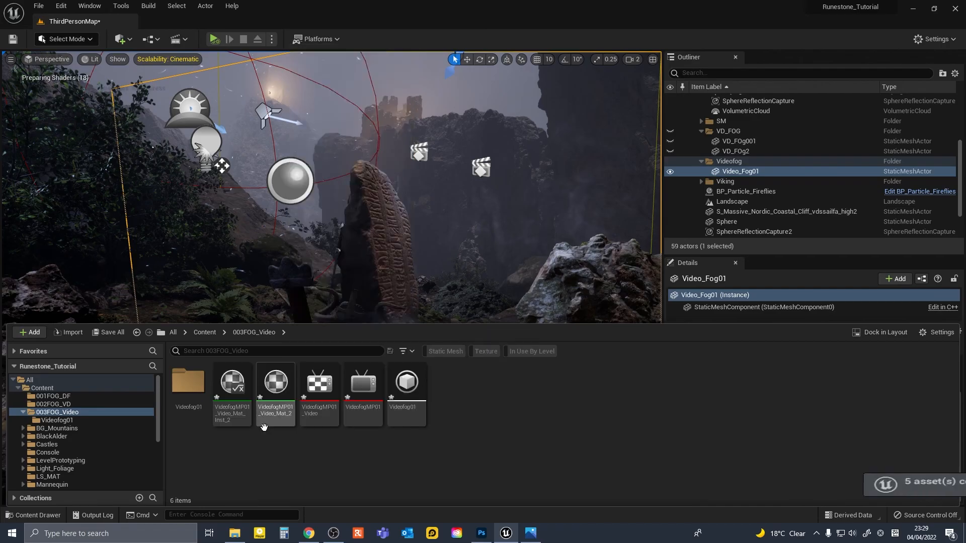
Rename the copied image media source to Videofog02 and the copied media player to VideofogMP02.
left_click(400, 413)
key("F2")
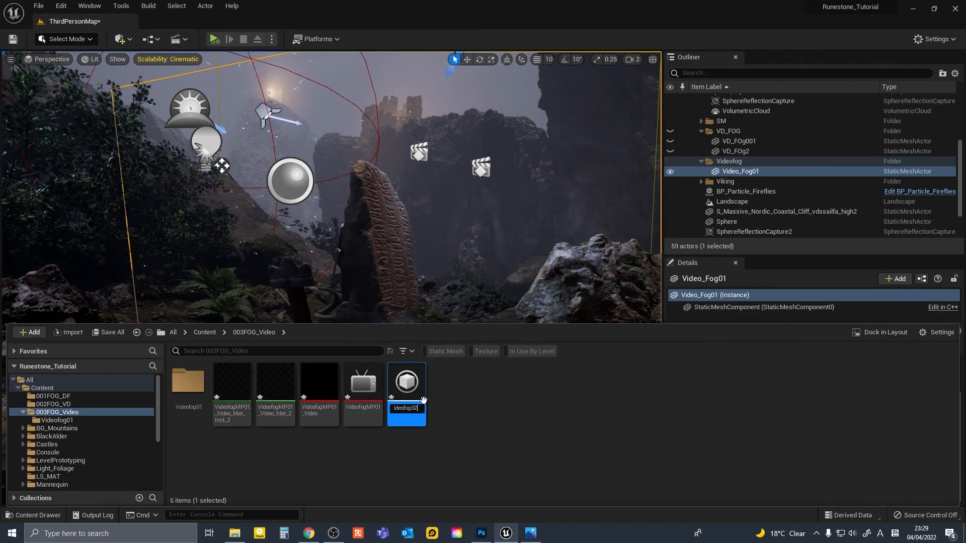
key("Return")
left_click(286, 420)
key("F2")
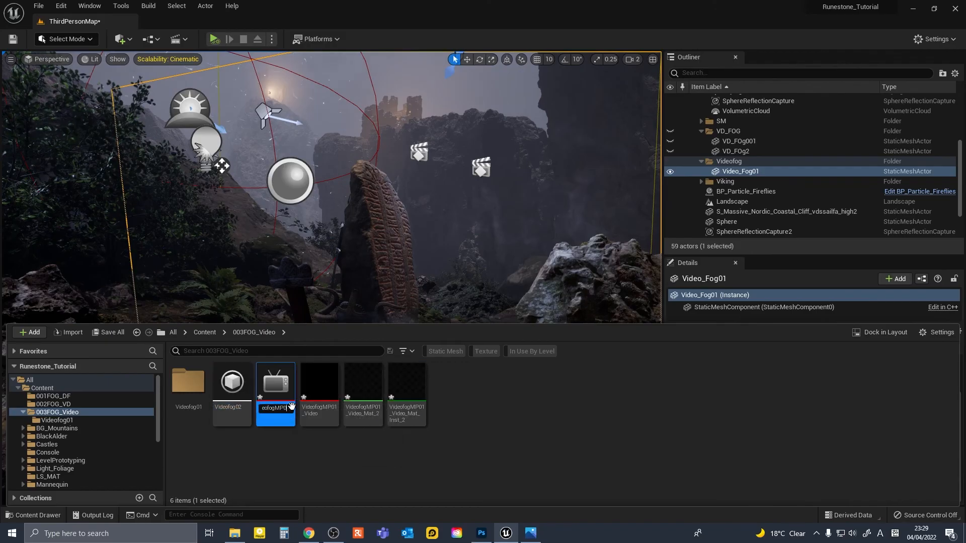
Rename the copied media texture, material and material instance so their names start with VideofogMP02.
left_click(309, 403)
key("F2")
type("2")
key("Return")
left_click(380, 408)
key("F2")
type("2")
left_click(325, 398)
key("F2")
type("2")
left_click(401, 441)
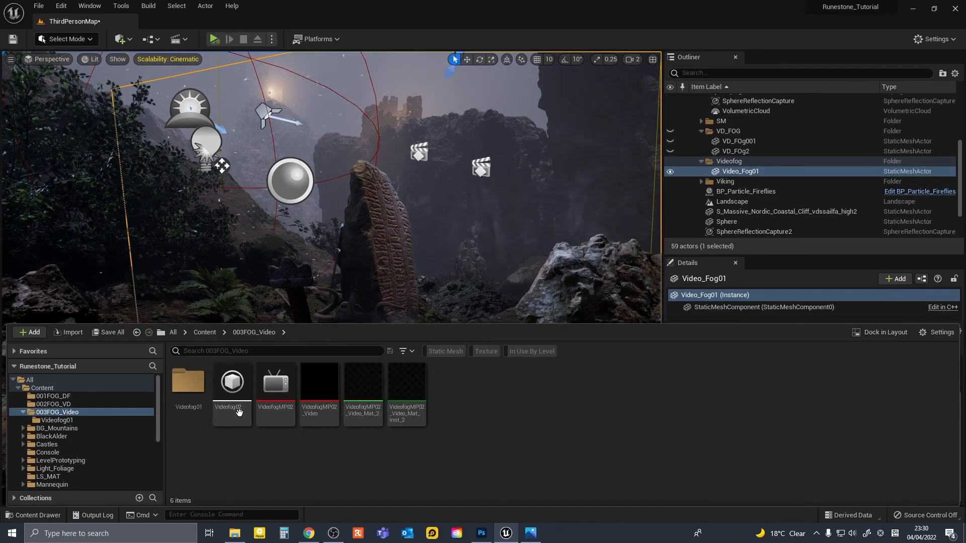
Point the Videofog02 image media source's sequence path to the whispy folder in FOG_JPEG, then save and close the asset.
double_click(236, 392)
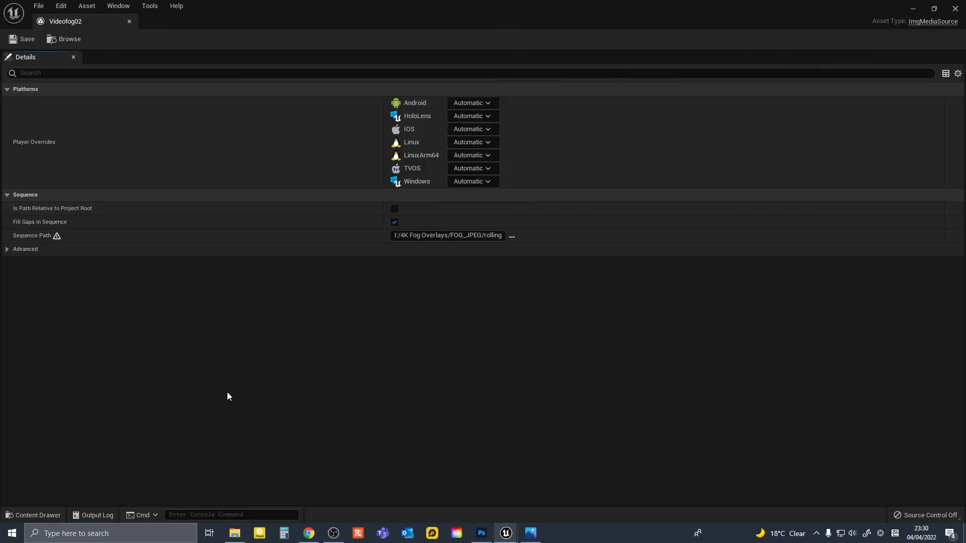
left_click(512, 236)
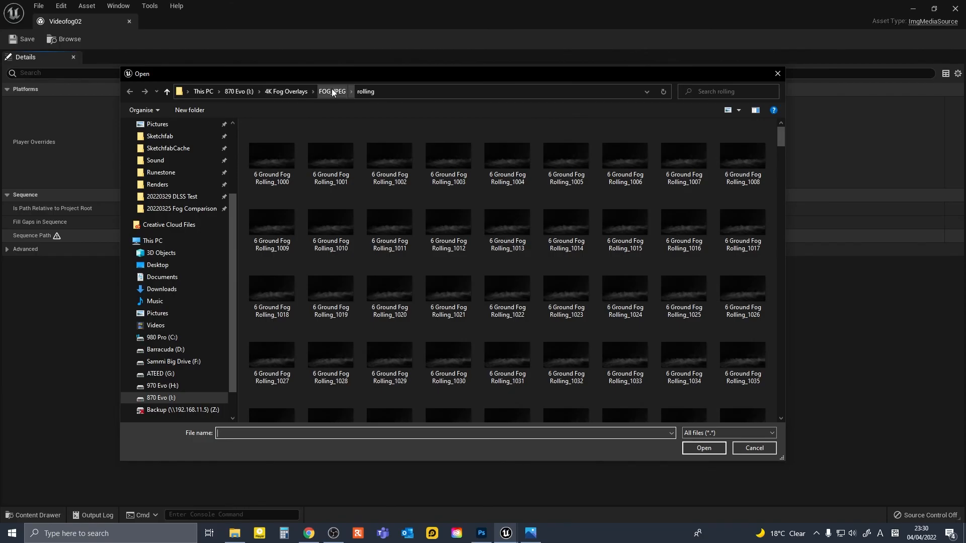
left_click(332, 92)
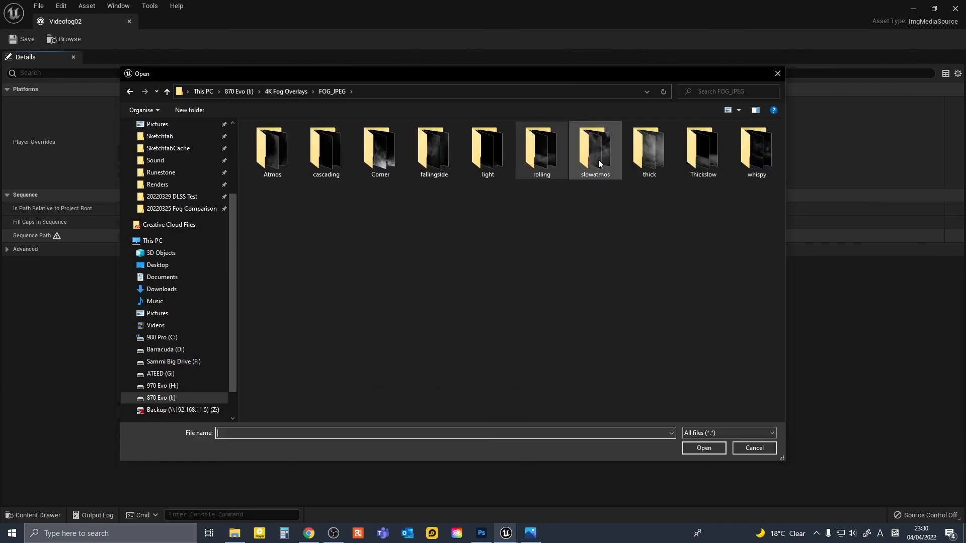
double_click(652, 156)
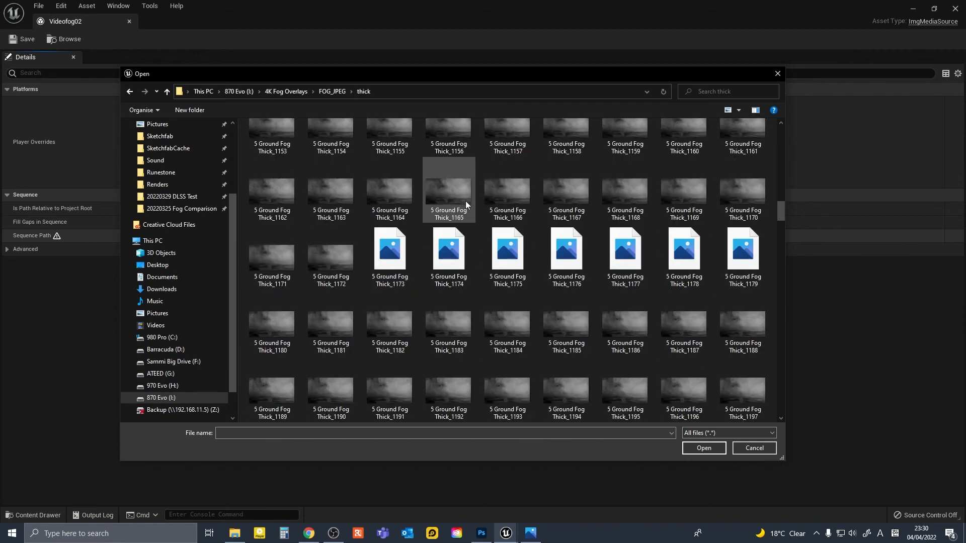
left_click(334, 90)
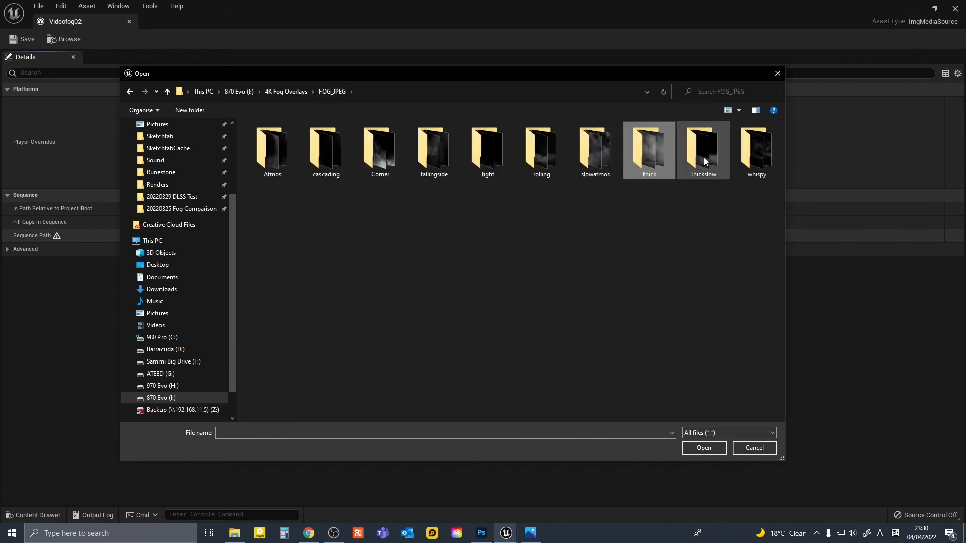
double_click(707, 157)
left_click(352, 91)
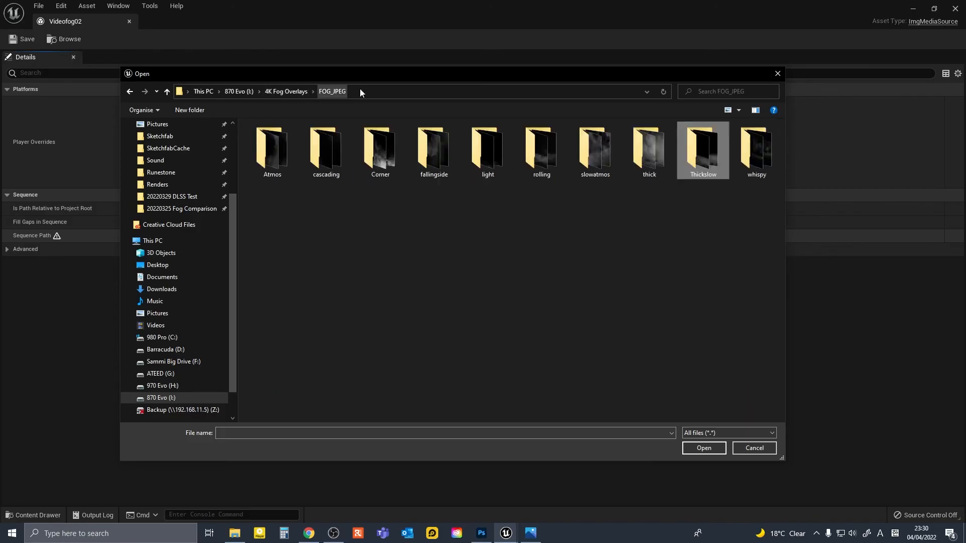
double_click(756, 160)
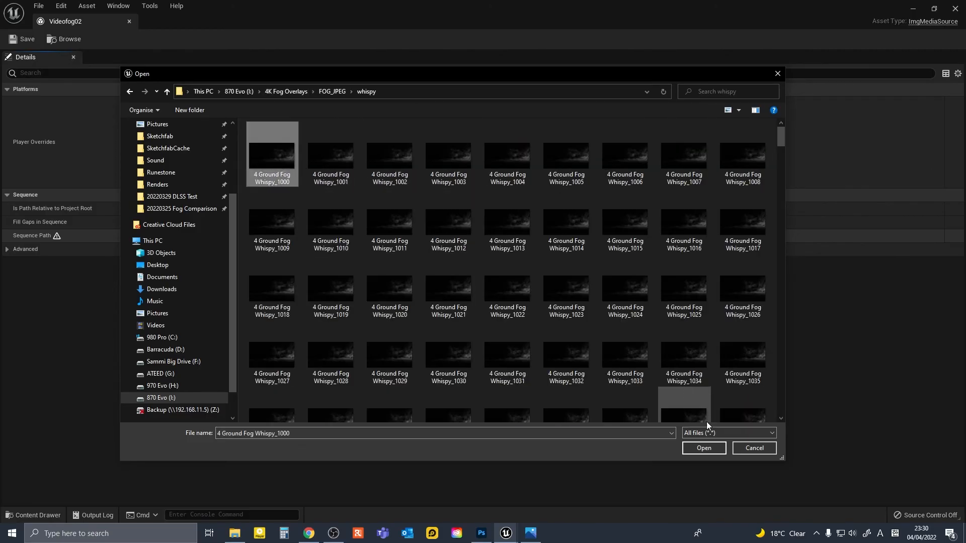
left_click(710, 448)
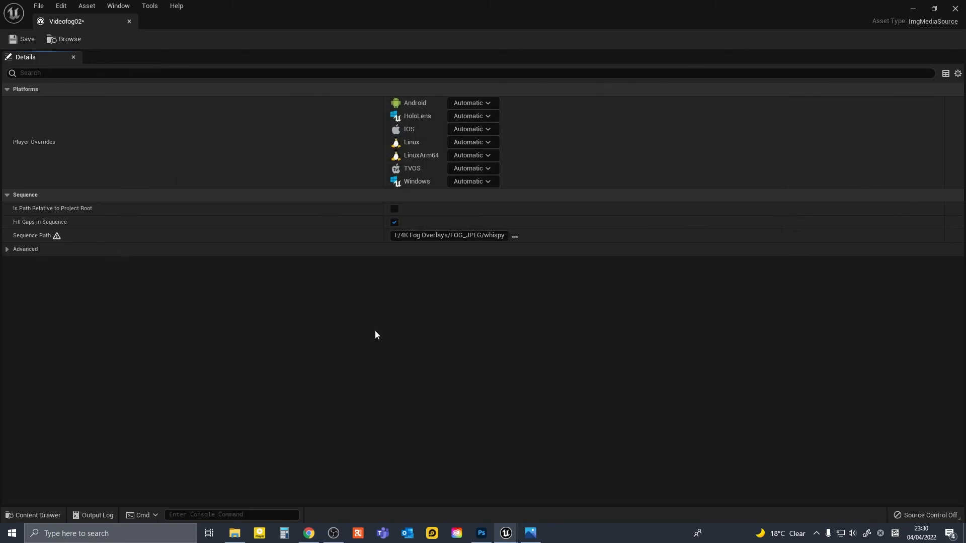
left_click(17, 43)
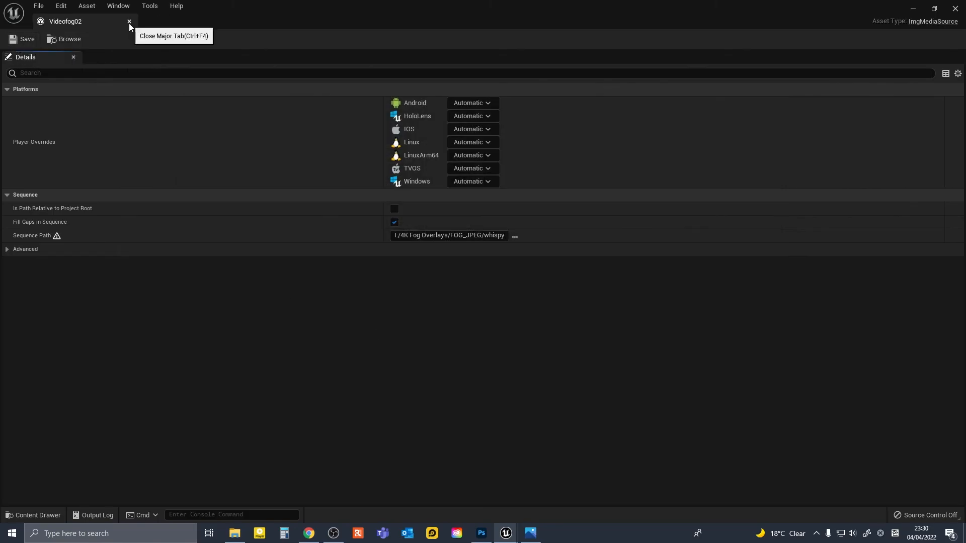
left_click(129, 23)
Load and play the Videofog02 source in the VideofogMP02 media player, then save and close the player.
key("ctrl+space")
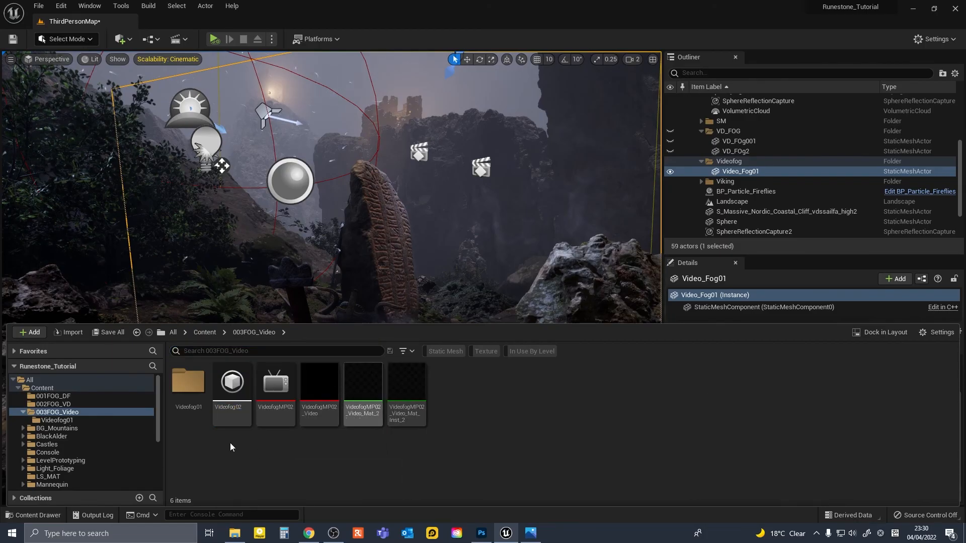
mouse_move(232, 385)
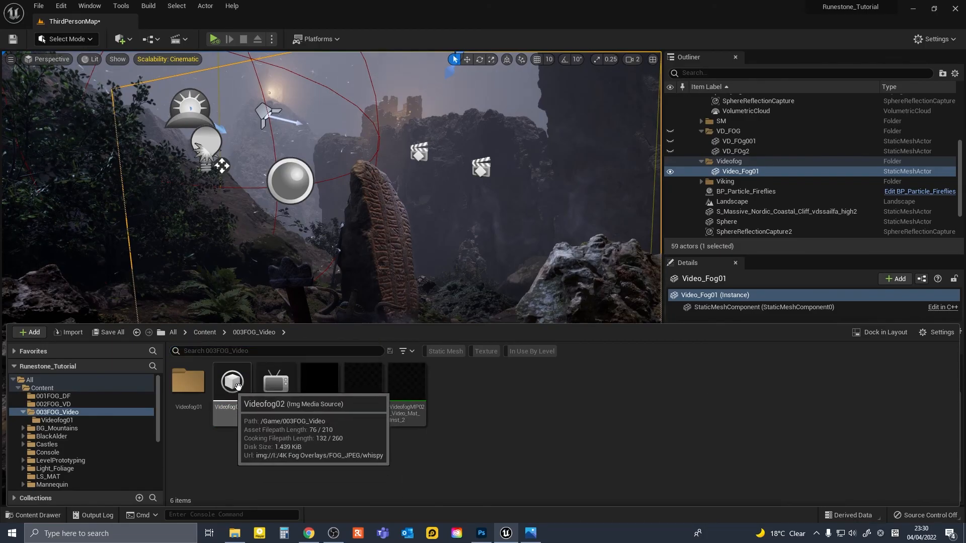
double_click(279, 390)
left_click(45, 399)
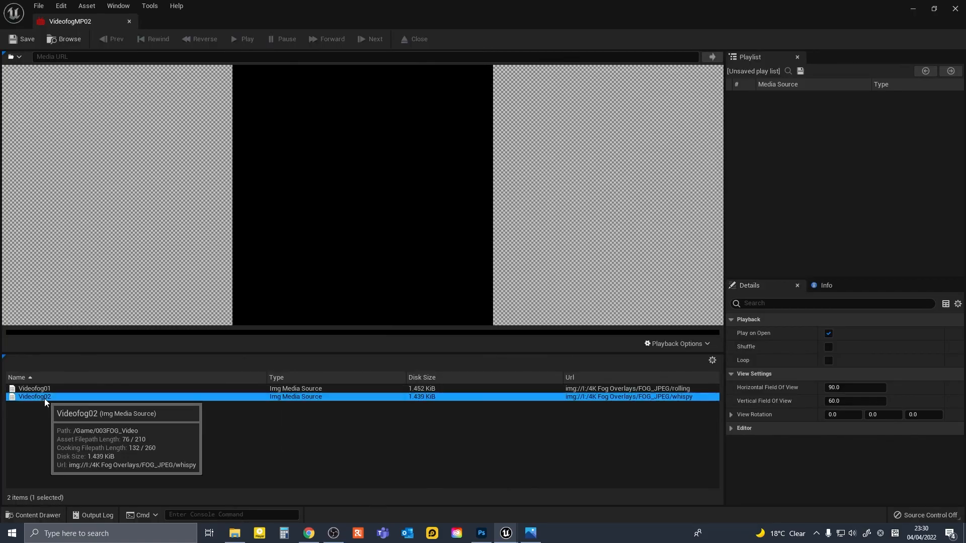
double_click(44, 398)
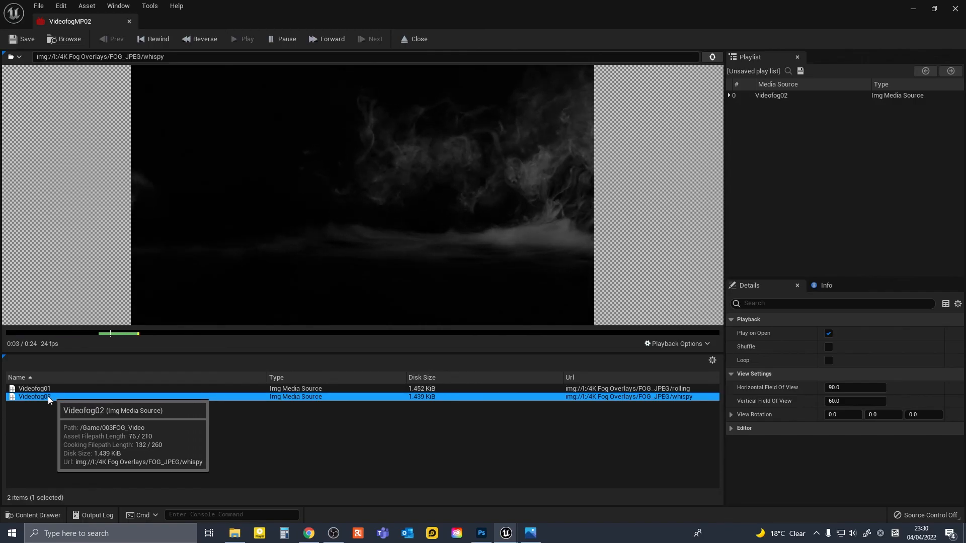
left_click(29, 39)
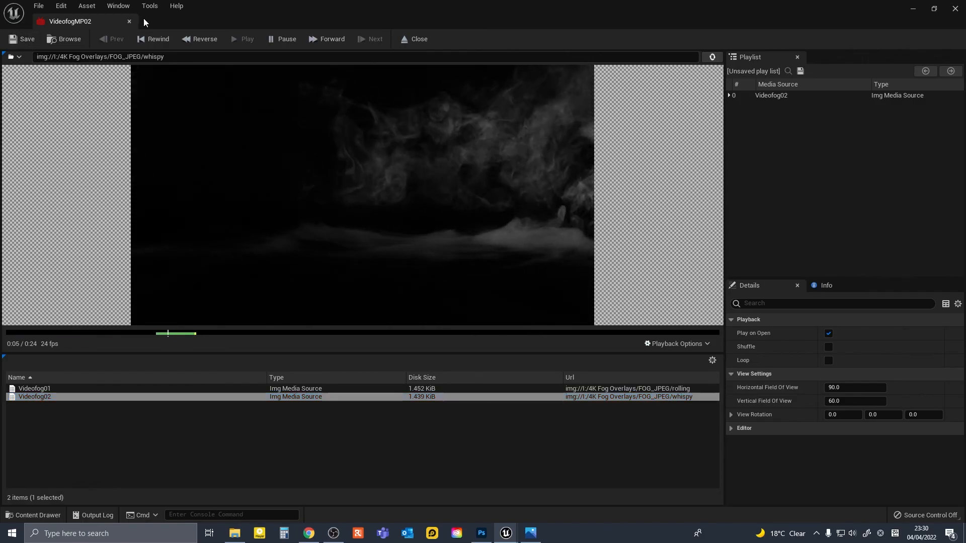
left_click(129, 21)
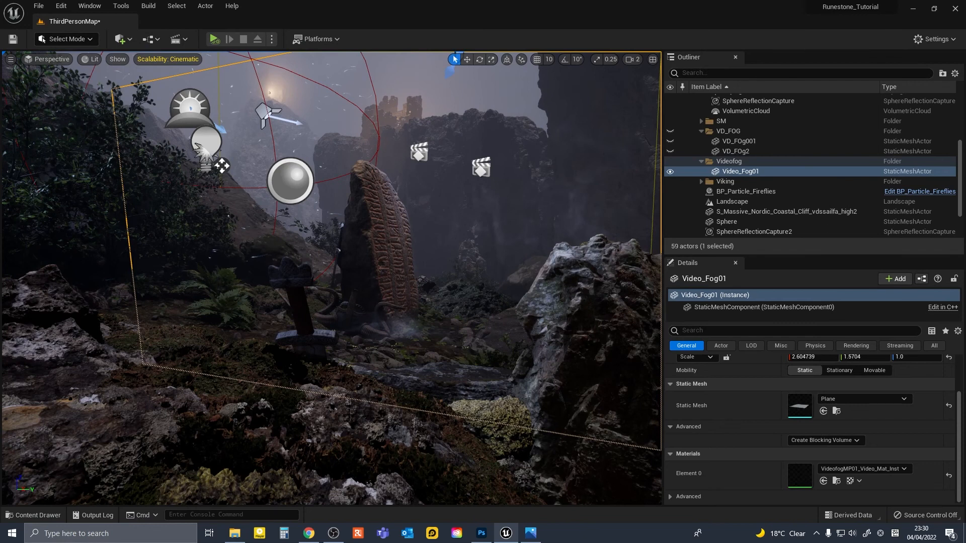
Set the media player of the VideofogMP02_Video texture to VideofogMP02, then save and close the texture.
key("ctrl+space")
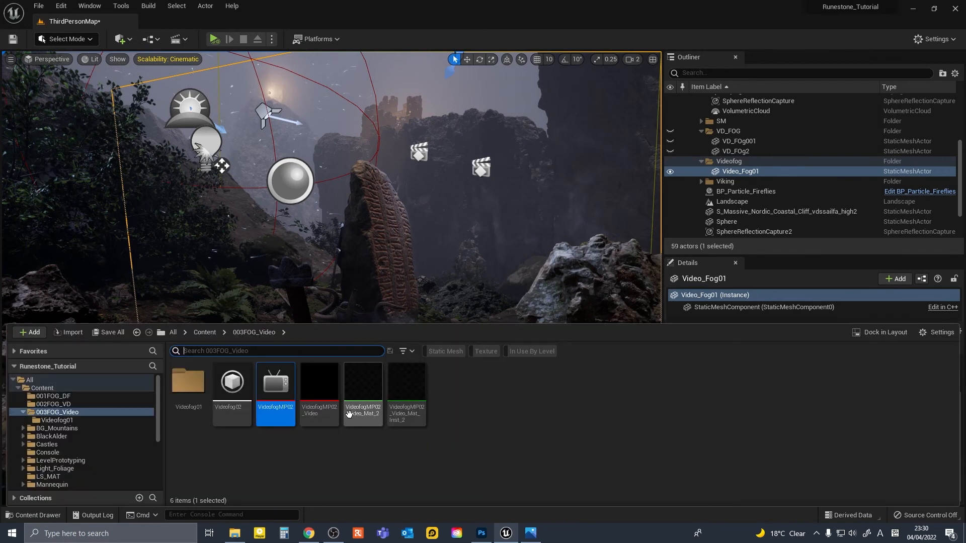
double_click(324, 395)
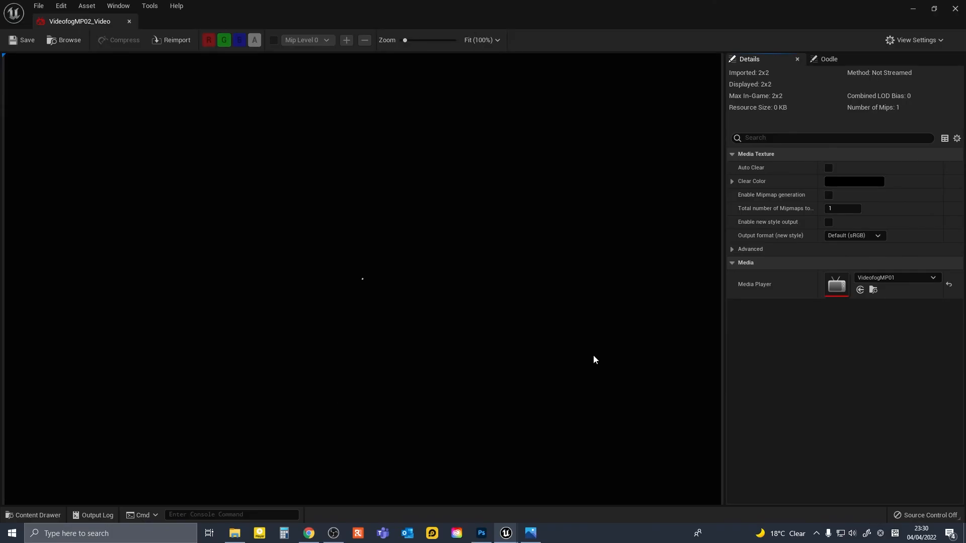
left_click(887, 280)
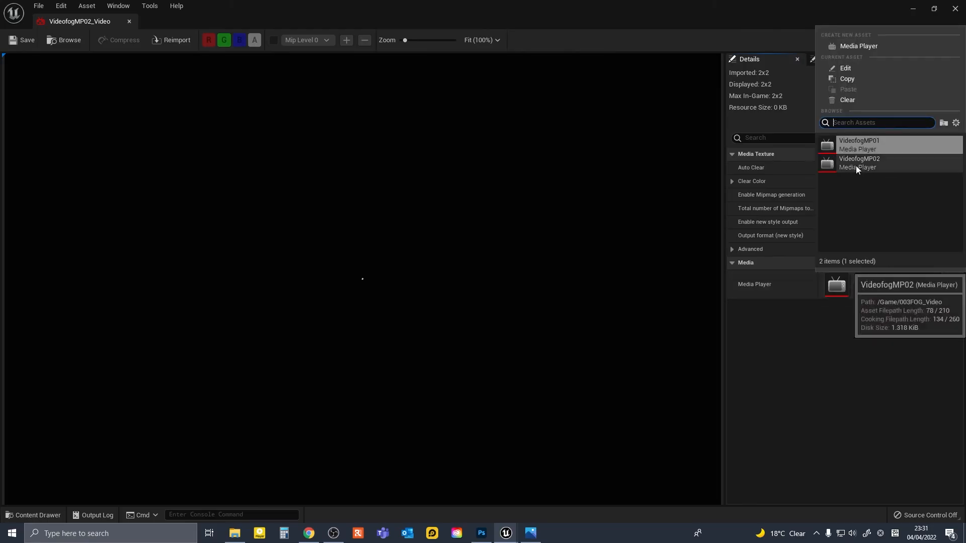
left_click(888, 401)
left_click(905, 282)
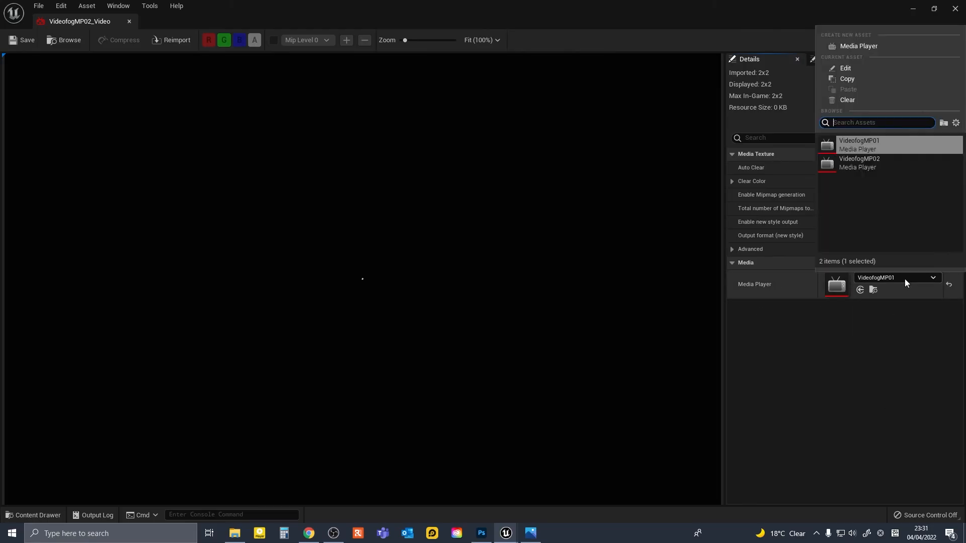
left_click(871, 164)
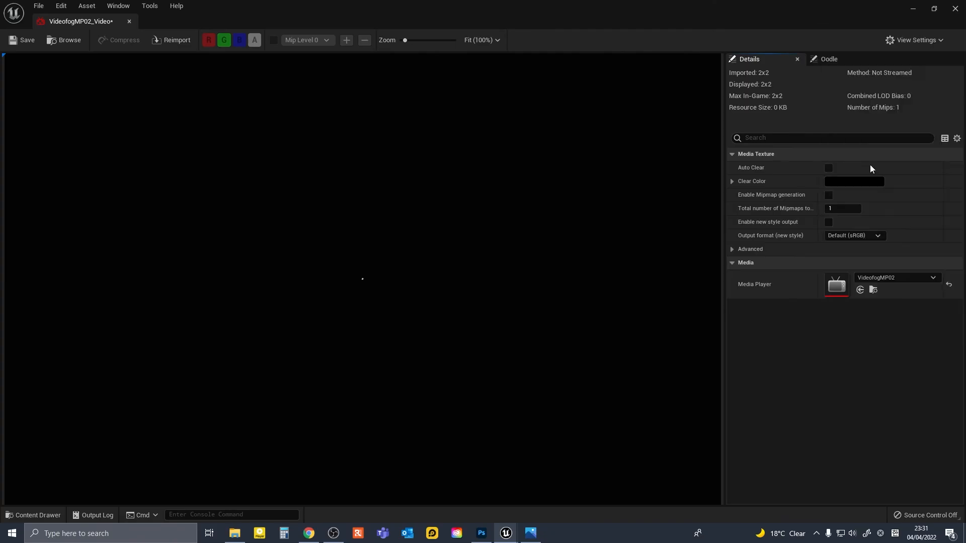
left_click(26, 43)
left_click(128, 22)
Assign VideofogMP02_Video to the Texture Sample node of the VideofogMP02_Video_Mat_2 material, apply the change and close the material.
key("ctrl+space")
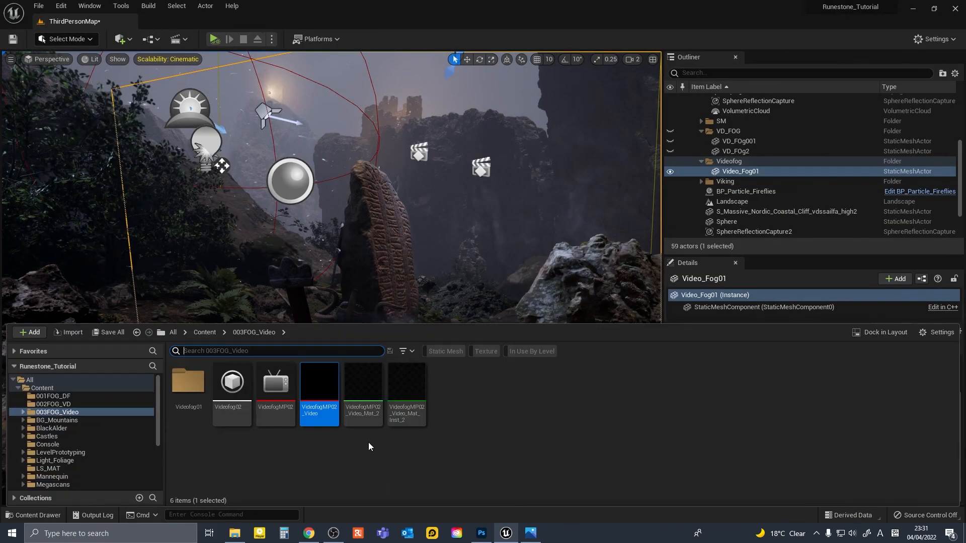
double_click(377, 396)
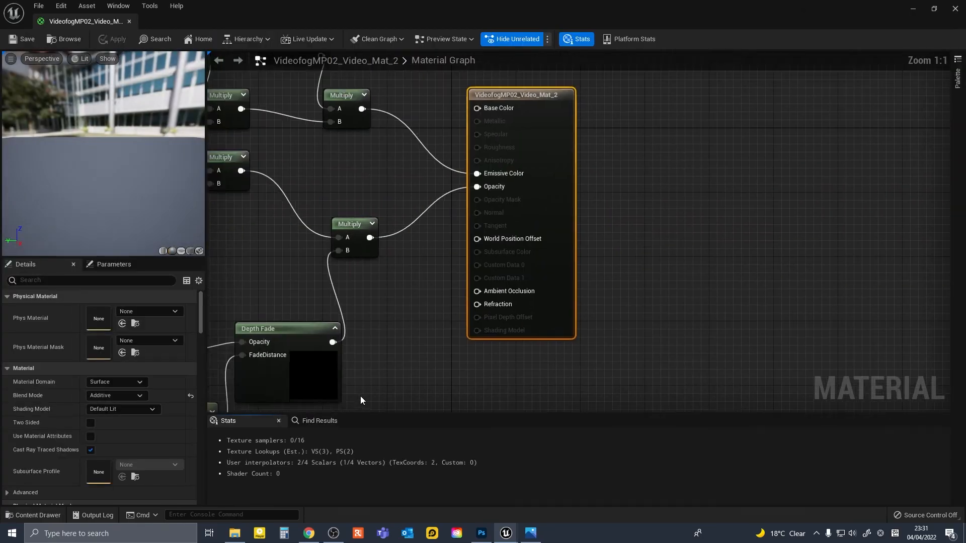
scroll(472, 265, "down", 3)
right_click_drag(410, 209, 567, 241)
right_click_drag(331, 244, 409, 239)
left_click(473, 169)
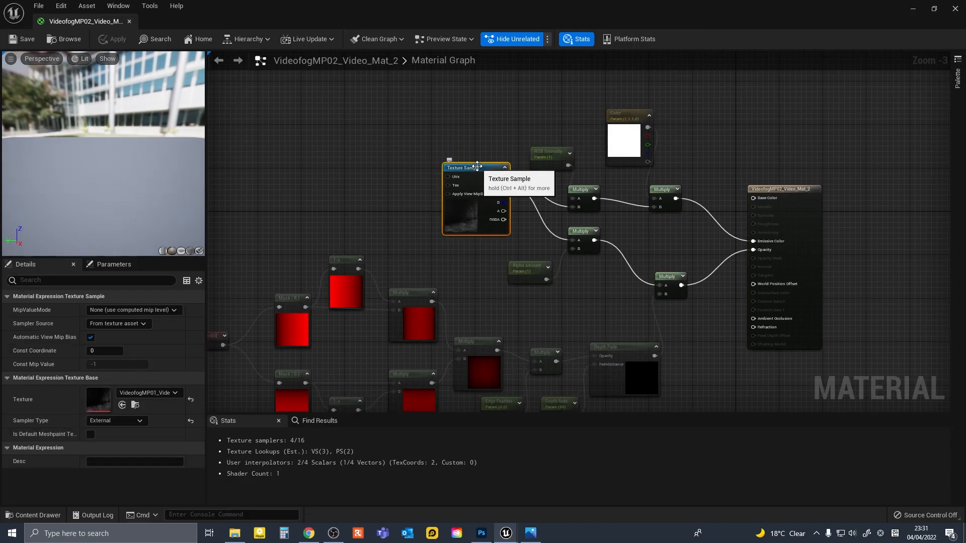
left_click(160, 393)
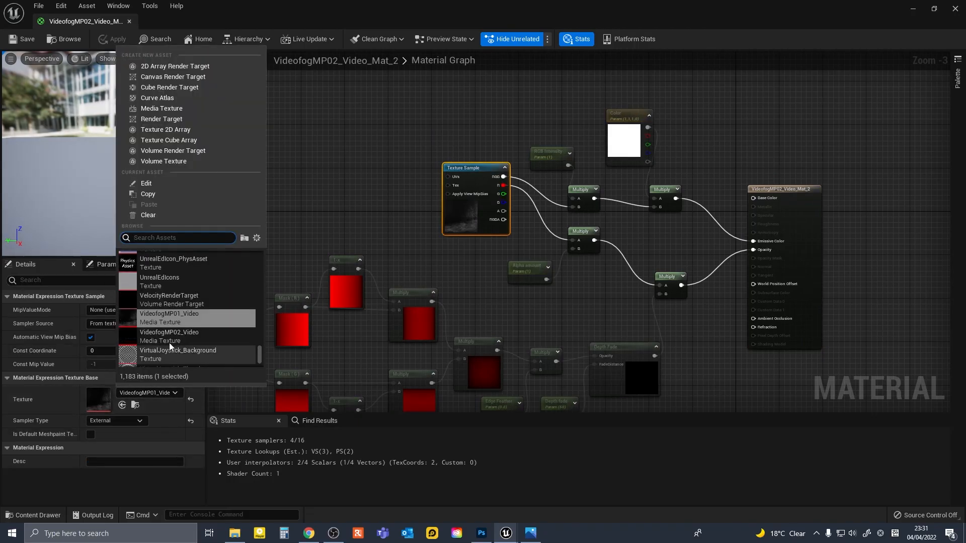
left_click(179, 335)
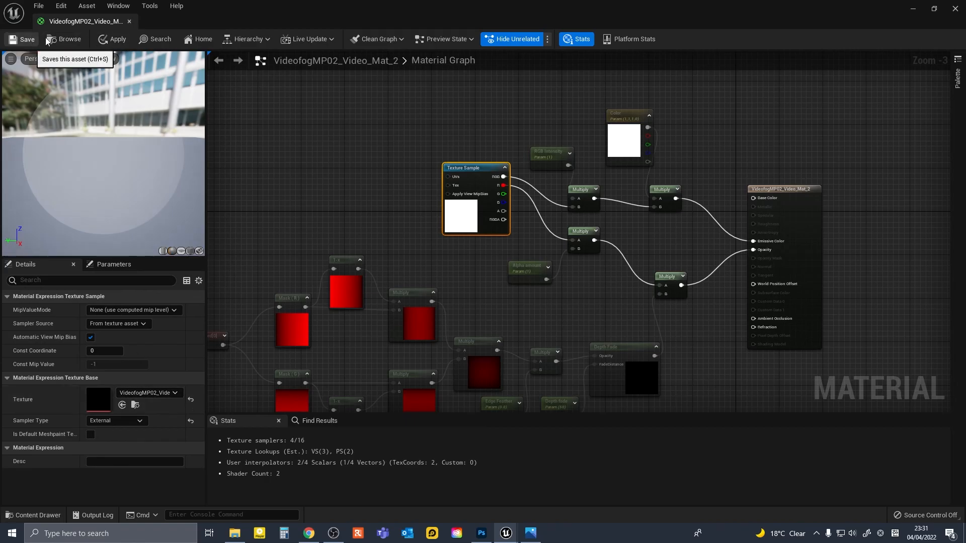
left_click(112, 39)
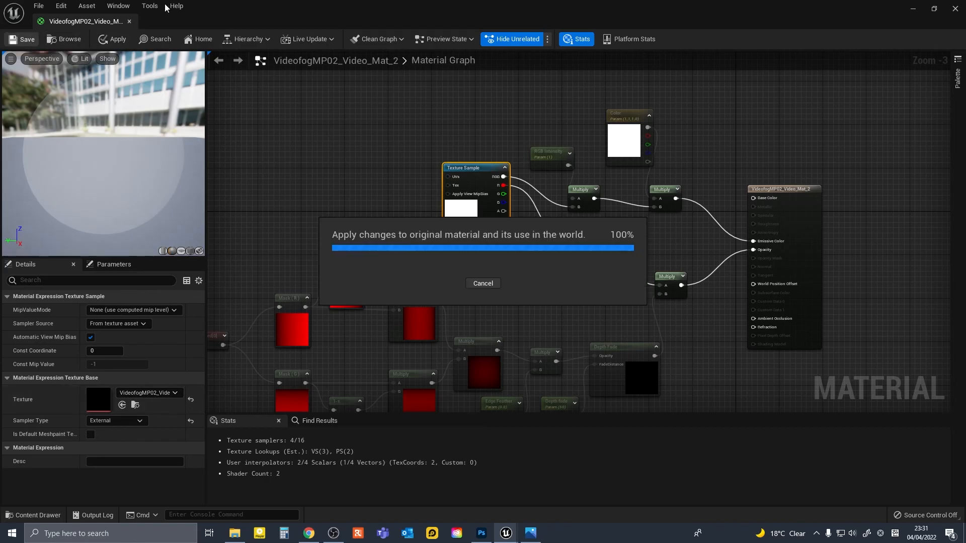
left_click(129, 21)
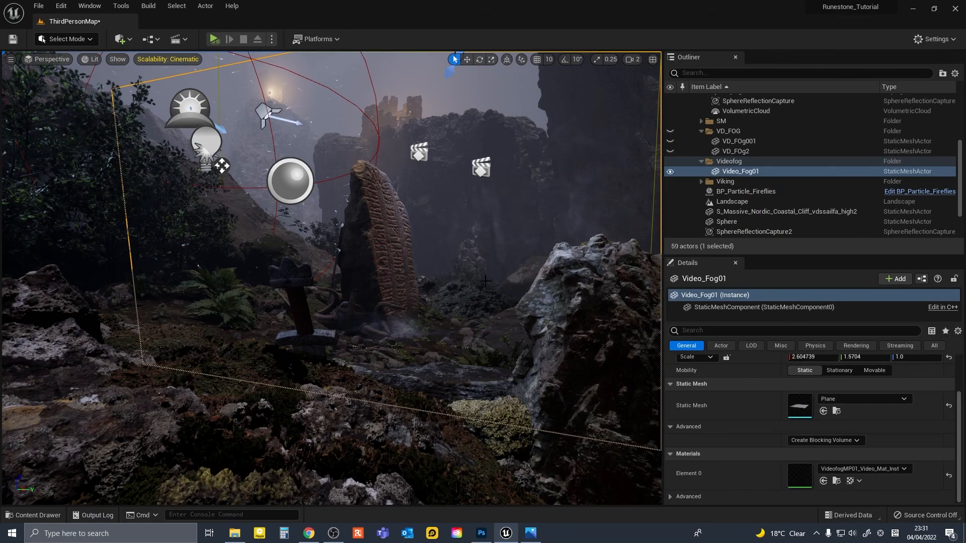
Set the parent of VideofogMP02_Video_Mat_Inst_2 to VideofogMP02_Video_Mat_2, then save and close the material instance.
key("ctrl+space")
double_click(408, 397)
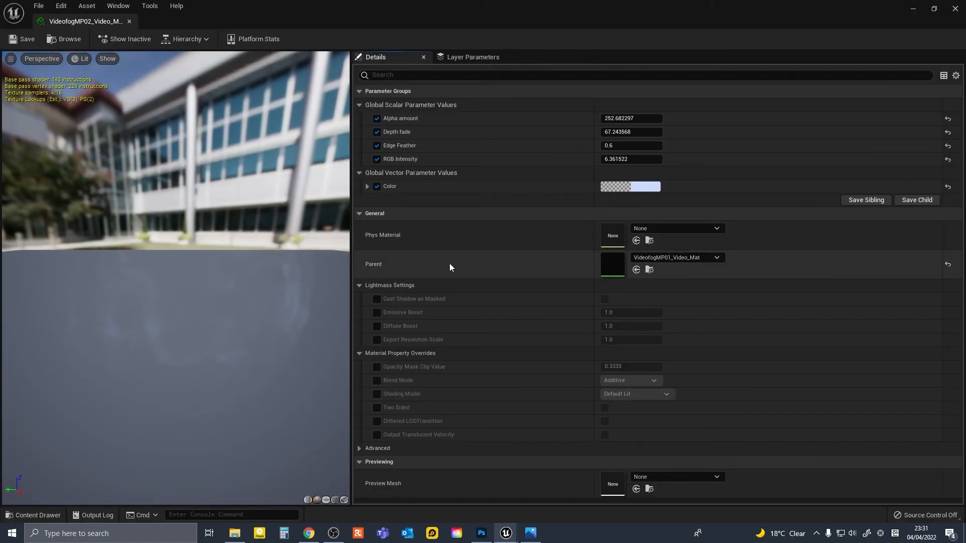
left_click(680, 257)
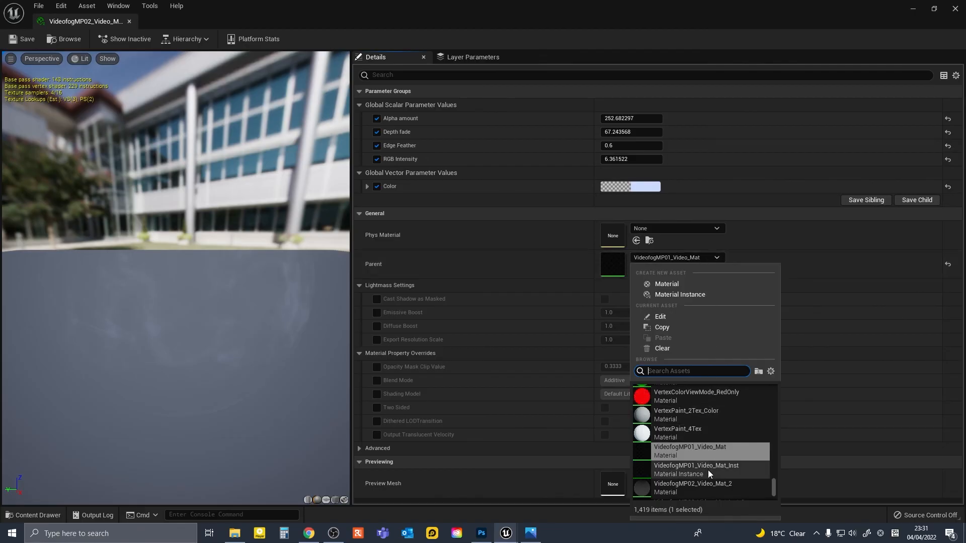
scroll(688, 473, "down", 1)
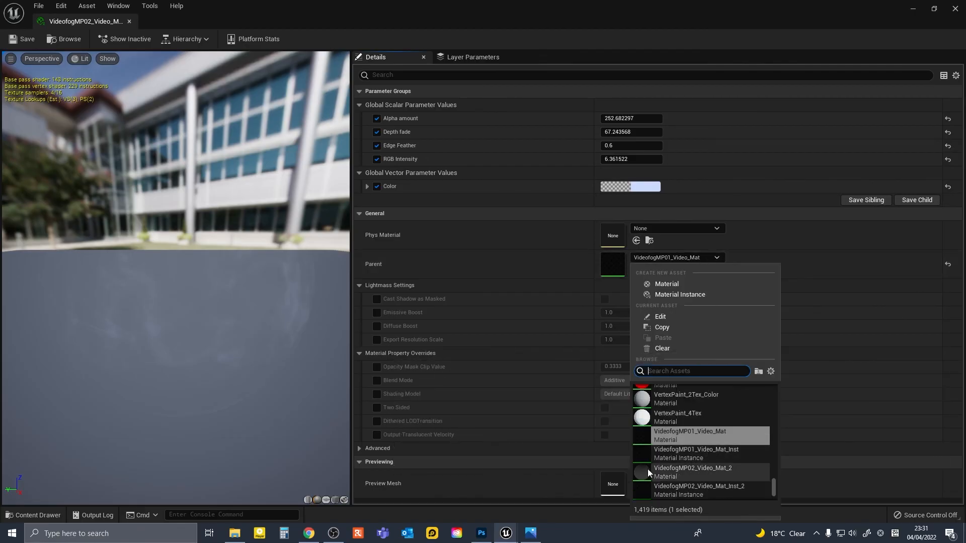
left_click(704, 470)
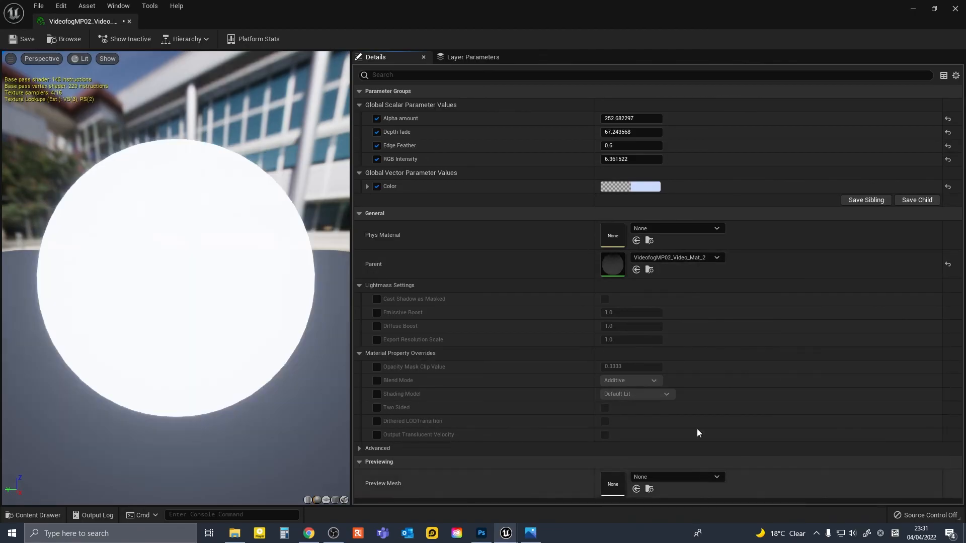
left_click(30, 40)
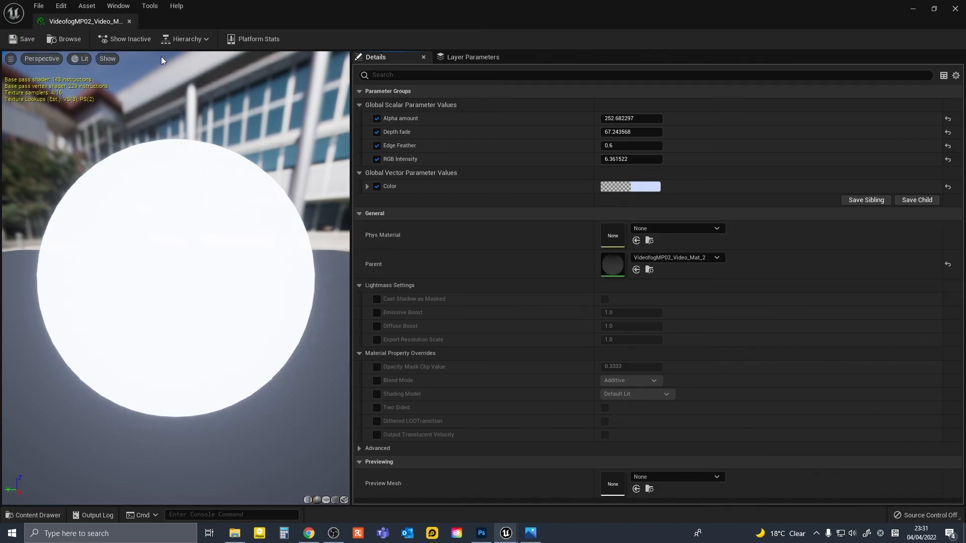
left_click(128, 21)
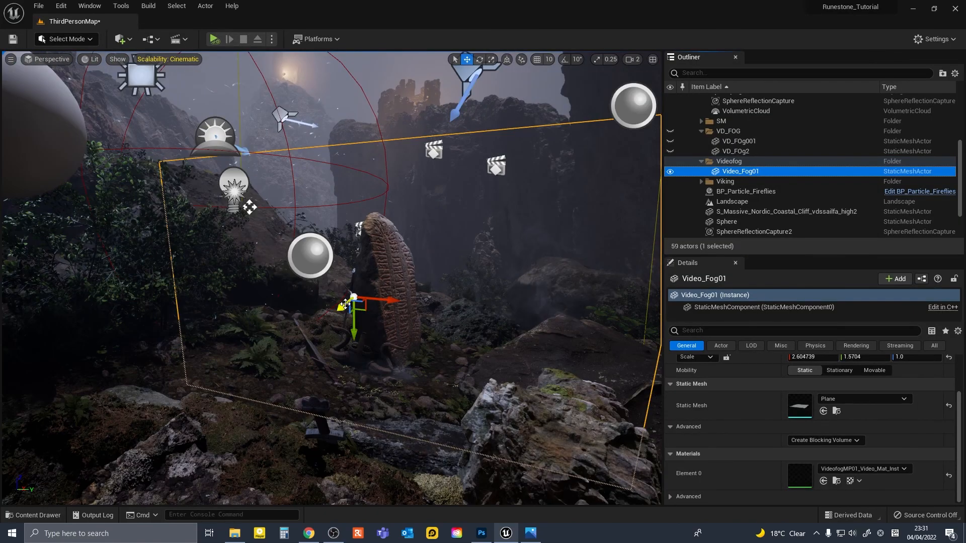
Duplicate the Video_Fog01 plane toward the camera and apply the VideofogMP02_Video_Mat_Inst_2 material instance to the copy.
left_click_drag(344, 305, 289, 335, "alt")
key("ctrl+space")
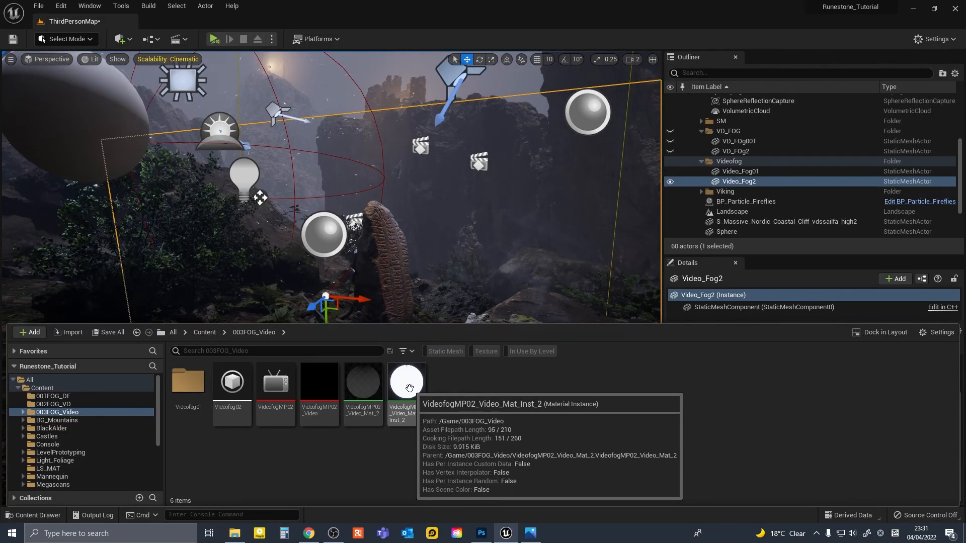
left_click_drag(409, 388, 403, 254)
right_click_drag(427, 326, 443, 305)
scroll(277, 206, "down", 2)
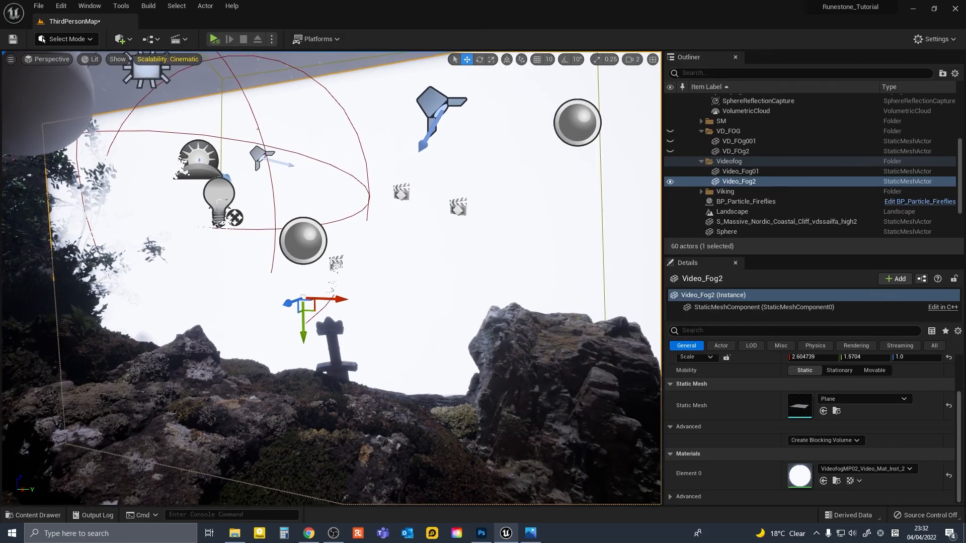
Open the Tutorial level sequence and add Videofog02 as a second media source below Videofog01.
left_click(186, 39)
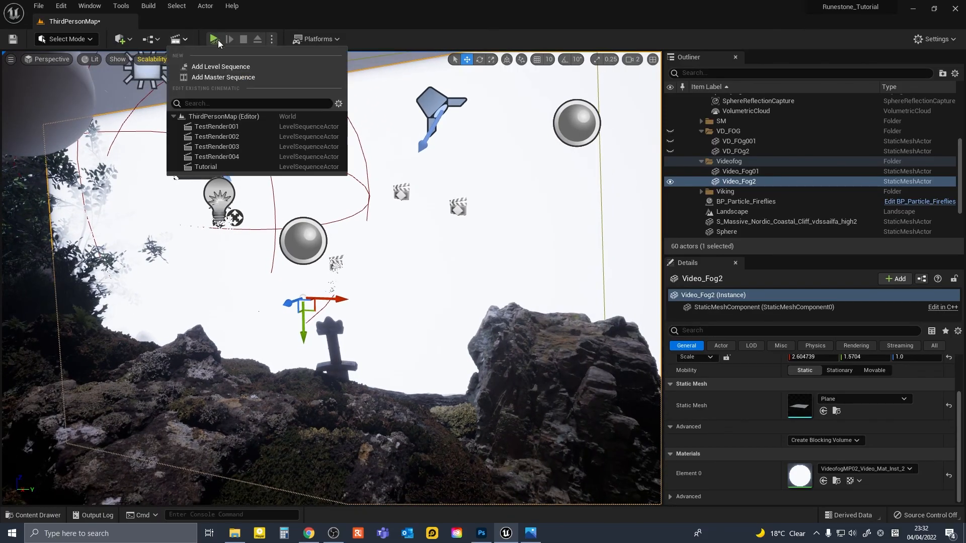
left_click(216, 167)
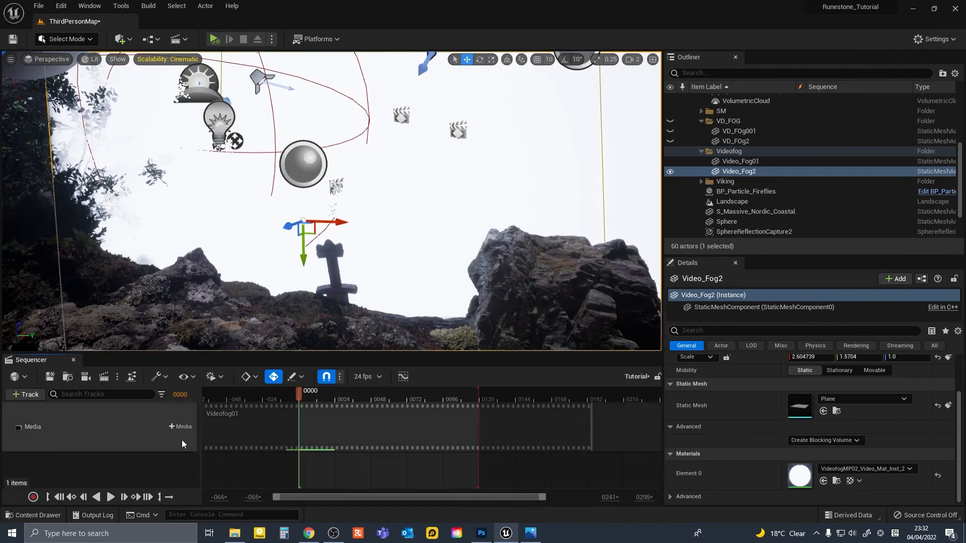
left_click(180, 427)
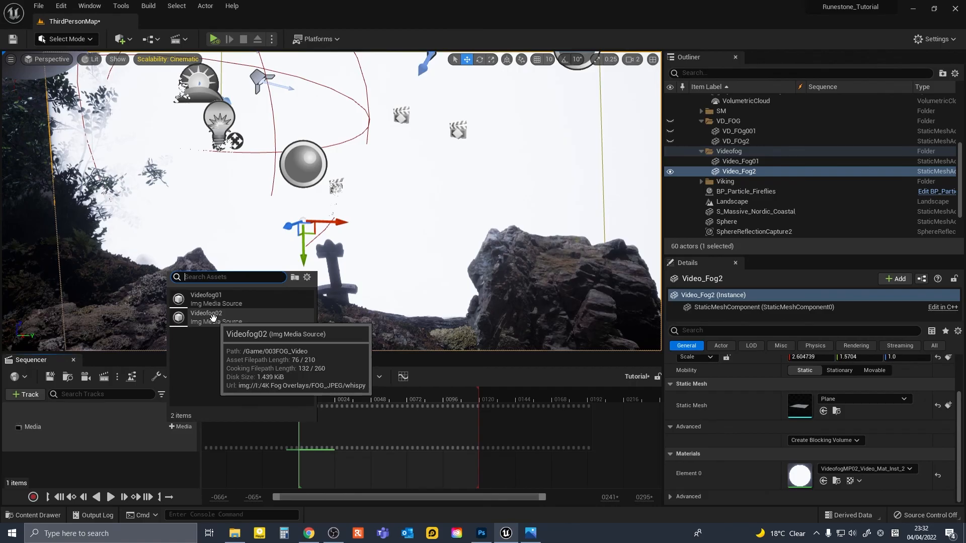
left_click(212, 317)
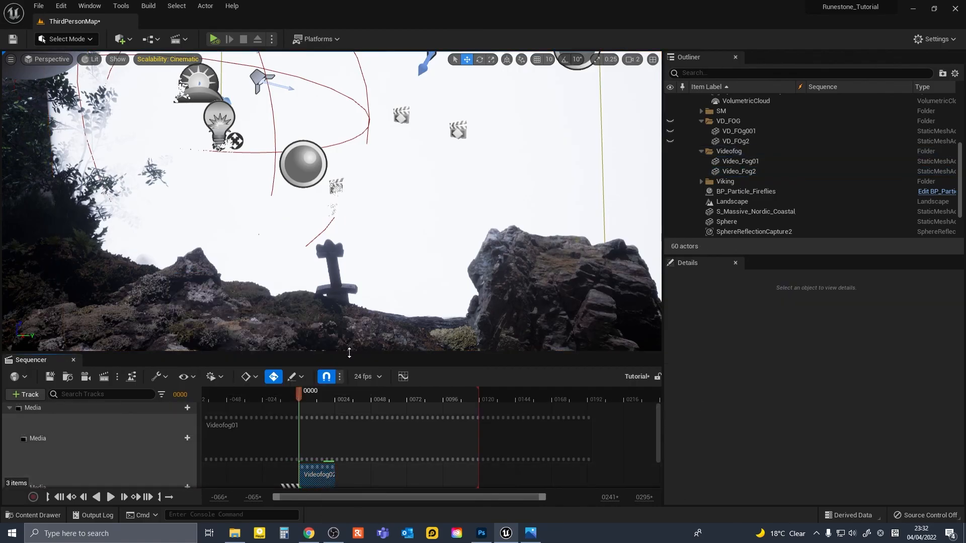
Extend the Videofog02 section to span frames -69 to 195 and move the playhead to frame 32.
left_click_drag(313, 405, 622, 411)
left_click_drag(547, 412, 515, 412)
left_click_drag(338, 312, 347, 319)
Set the media texture of the Videofog02 section to VideofogMP02_Video, then close the sequence editor.
right_click(126, 406)
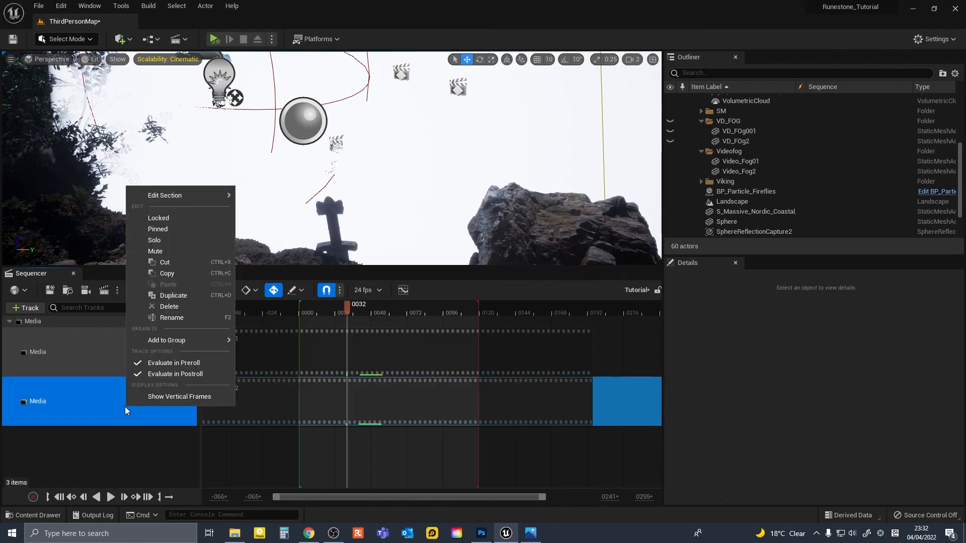
mouse_move(199, 198)
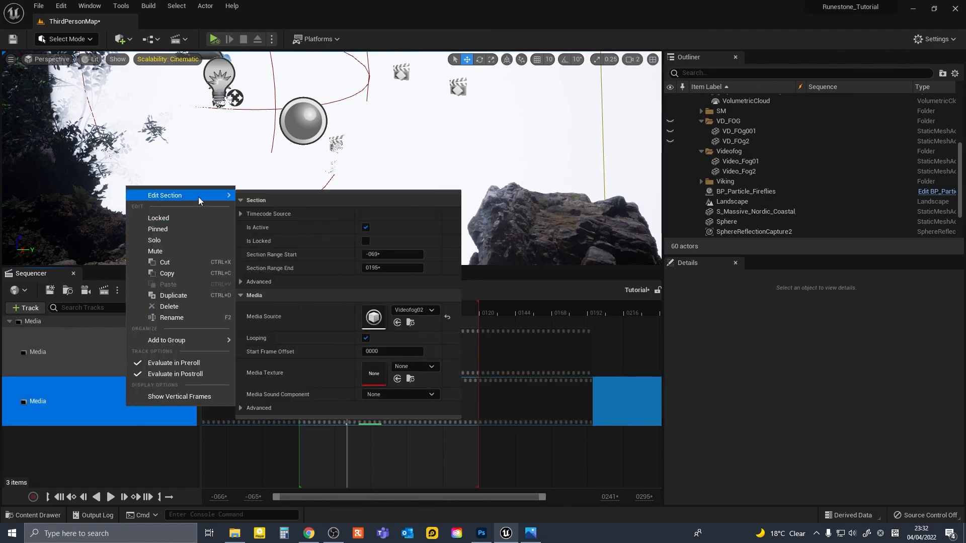
left_click(415, 366)
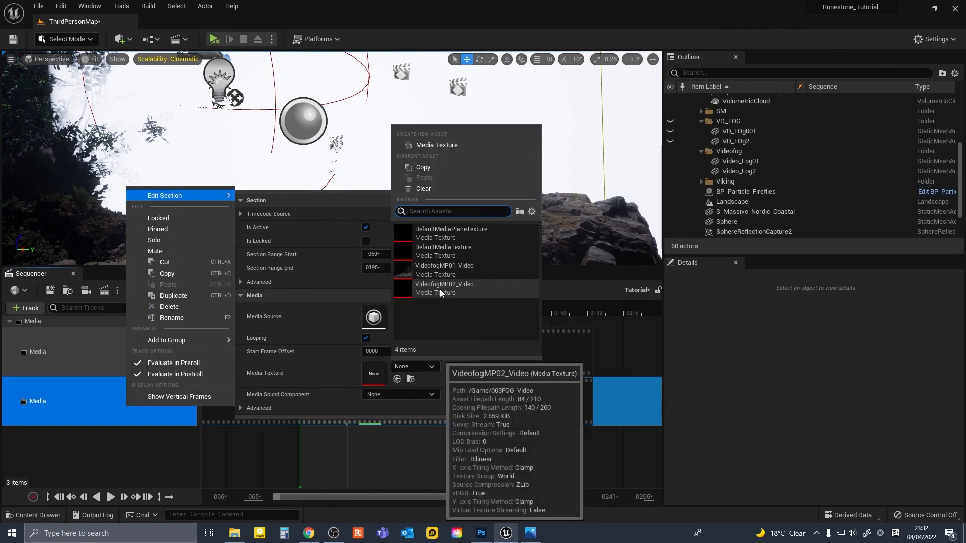
left_click(439, 289)
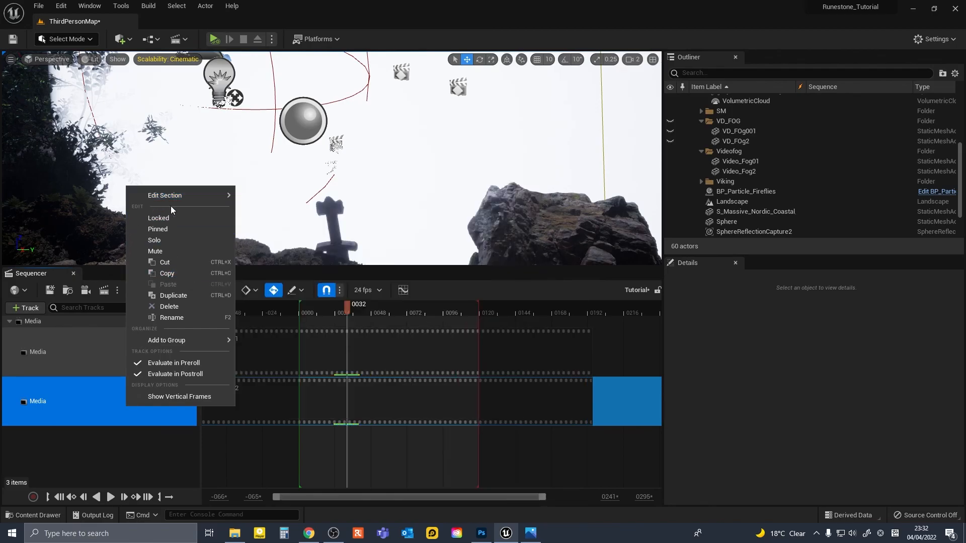
left_click(123, 463)
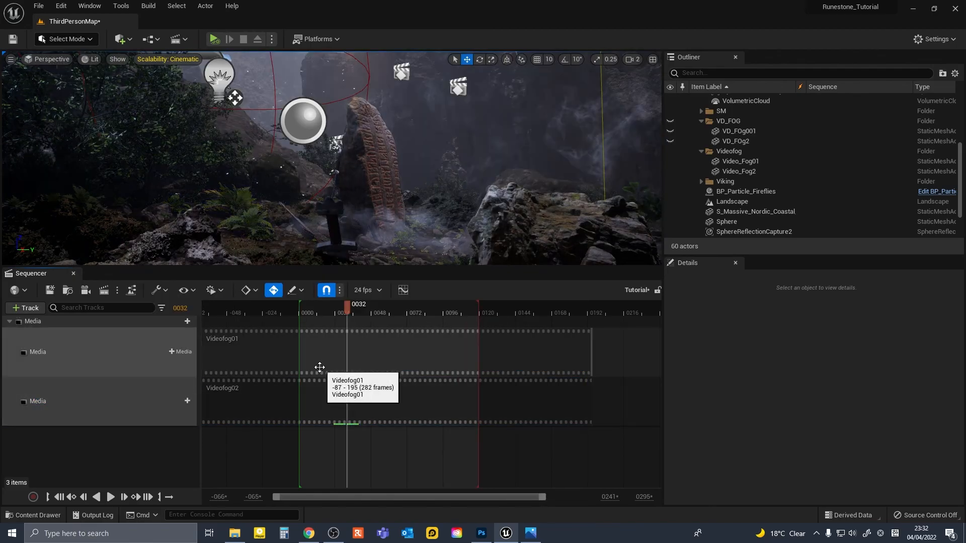
left_click(74, 273)
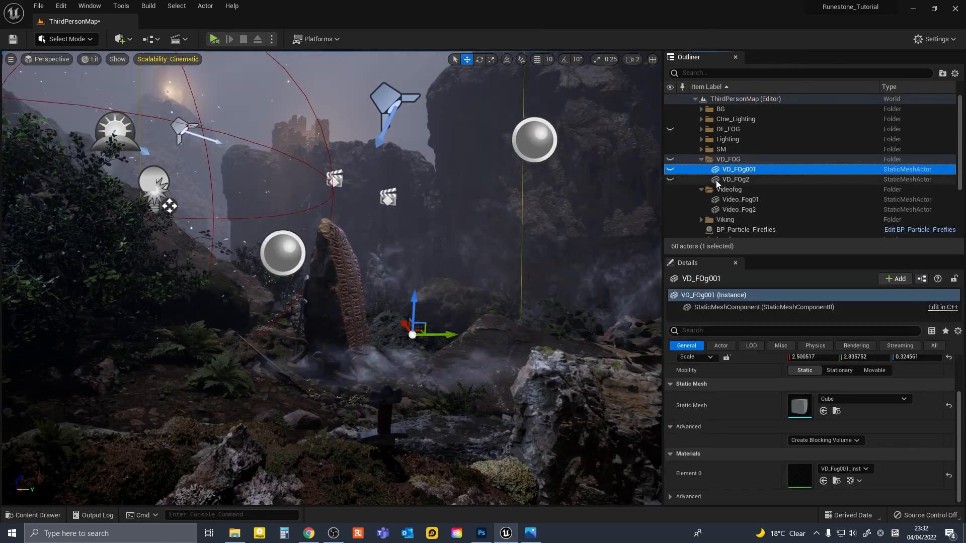
Hide the Video_Fog01 plane and shift the Video_Fog2 plane sideways along its X axis near the runestone.
scroll(724, 179, "down", 2)
left_click(737, 170)
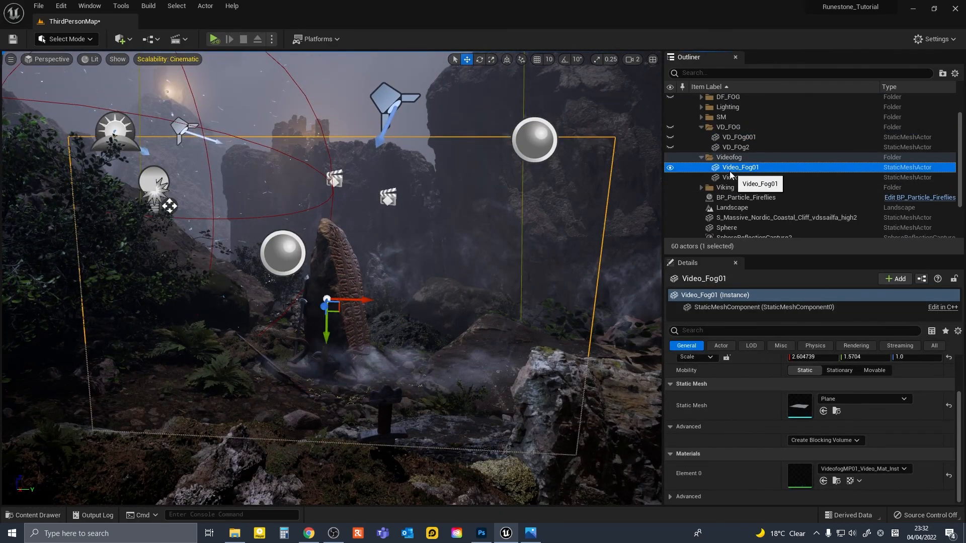
left_click(732, 179)
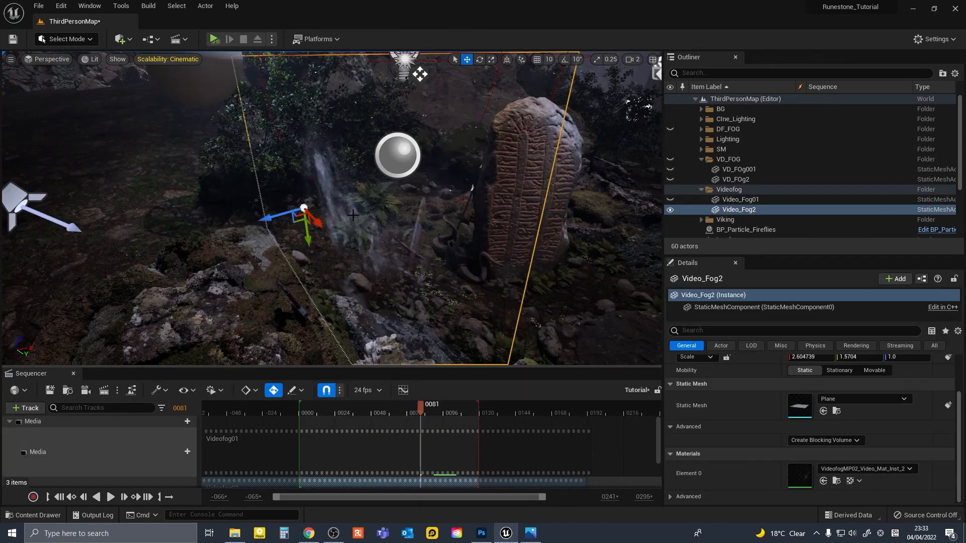
right_click_drag(332, 201, 310, 146)
left_click_drag(286, 234, 253, 234)
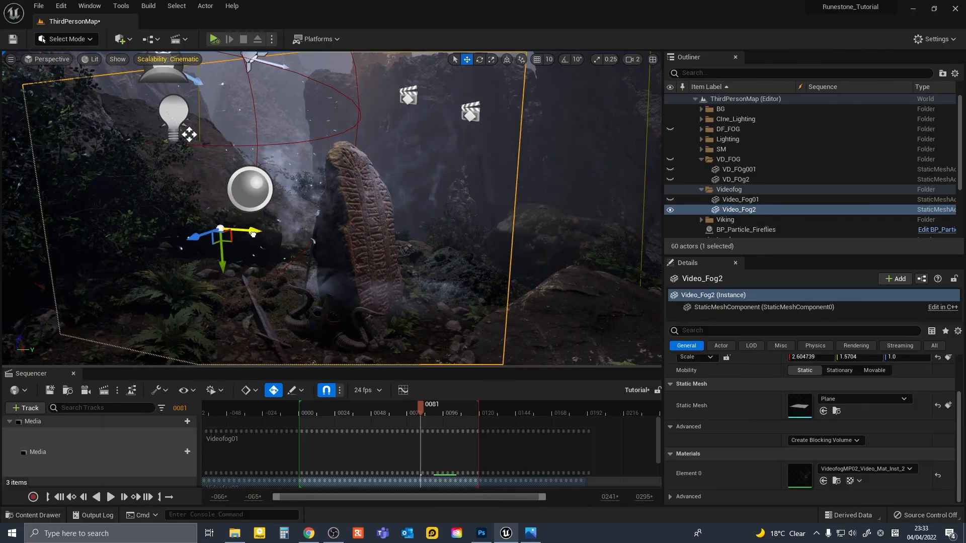
Open the material instance of the Video_Fog2 plane and scrub through the sequence to examine the whispy fog.
double_click(729, 211)
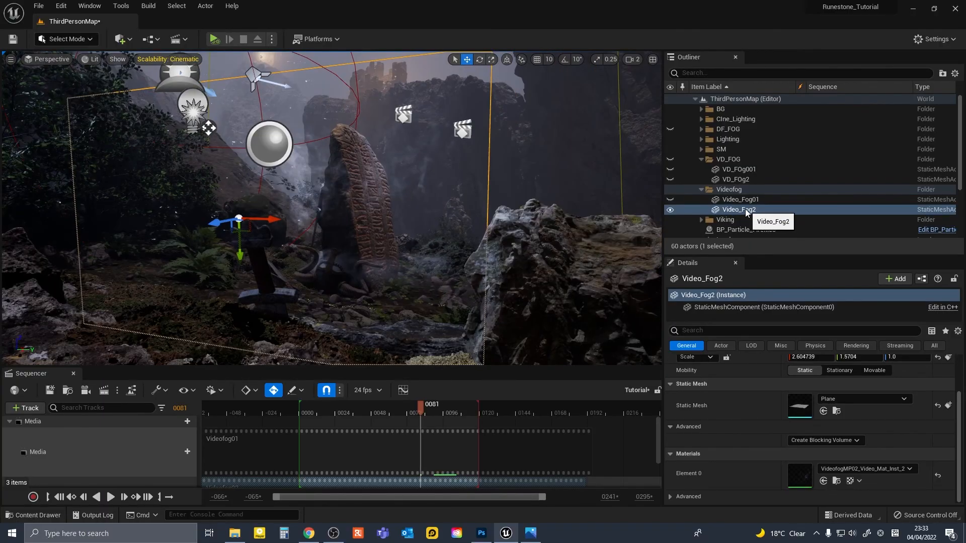
double_click(800, 477)
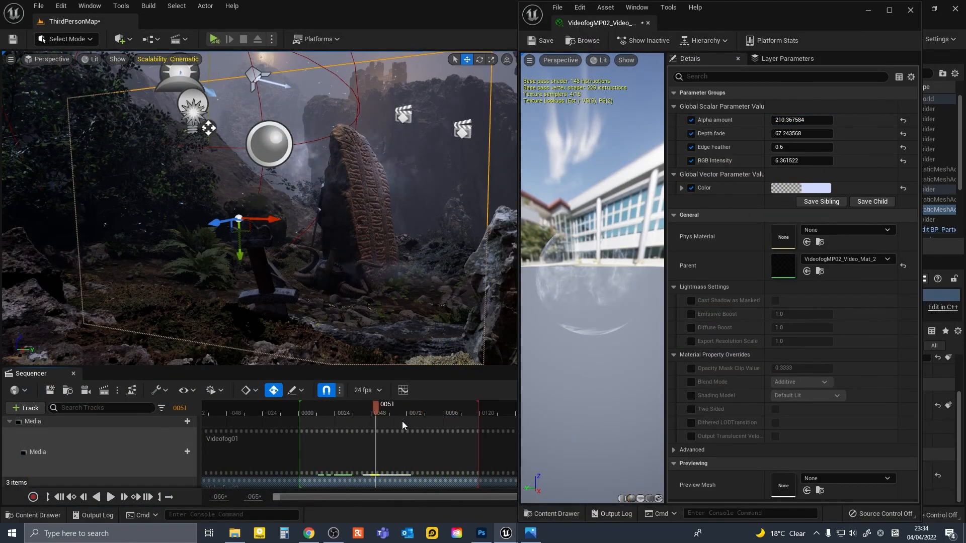
left_click_drag(454, 422, 357, 421)
right_click_drag(400, 232, 401, 232)
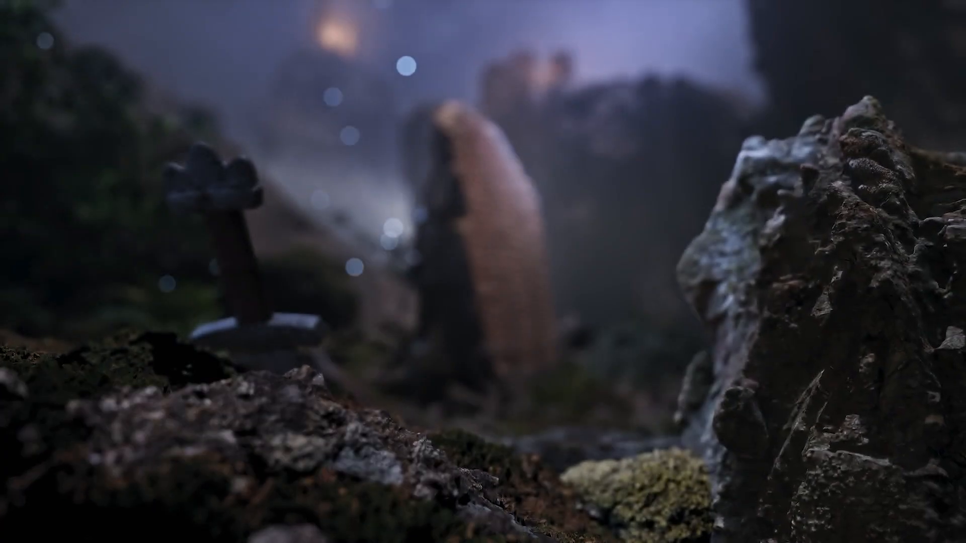